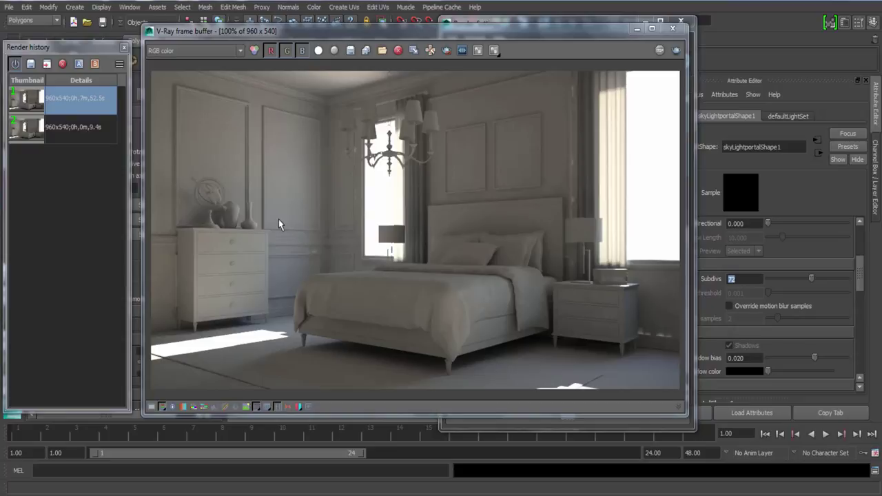
Step: Dismiss the Render Settings and V-Ray frame buffer windows to expose the scene viewport
{"action": "left_click", "coordinate": [537, 21]}
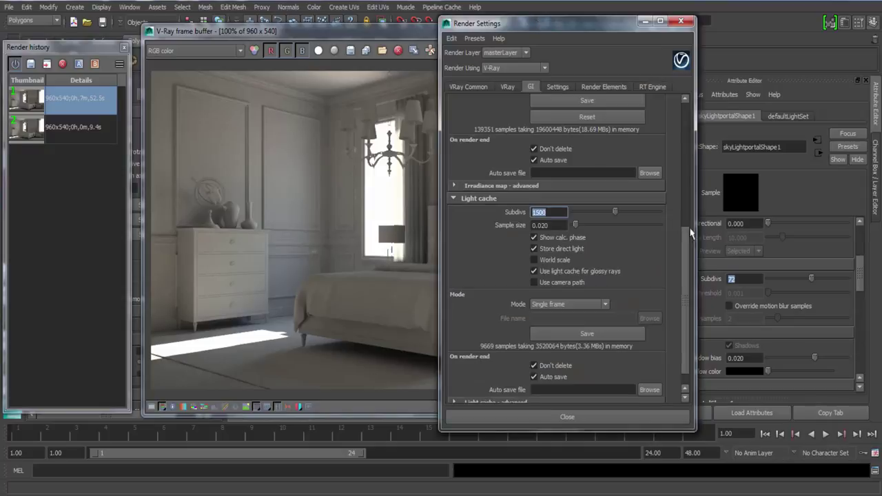
{"action": "left_click", "coordinate": [742, 279]}
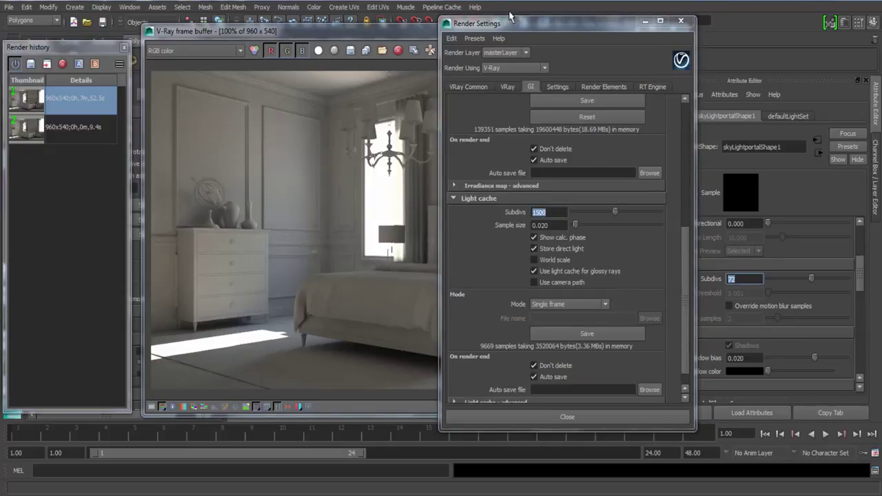
{"action": "left_click_drag", "start_coordinate": [525, 31], "coordinate": [453, 44]}
{"action": "left_click", "coordinate": [608, 34]}
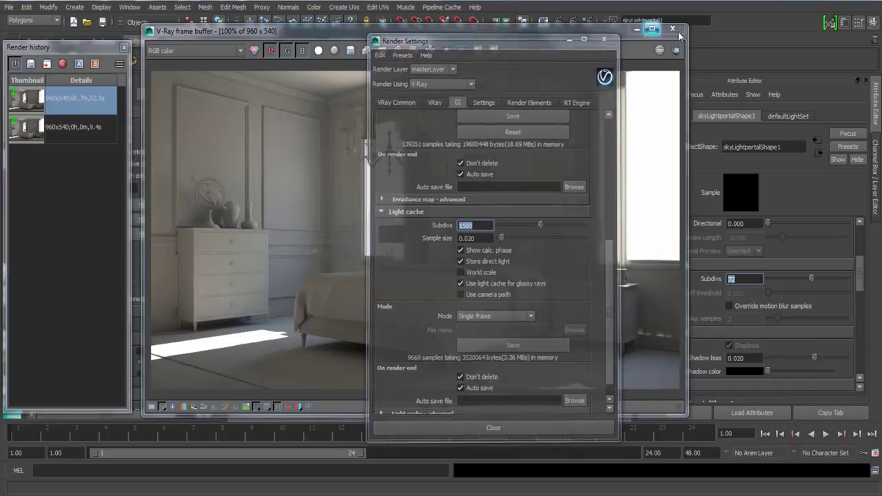
{"action": "left_click", "coordinate": [672, 29]}
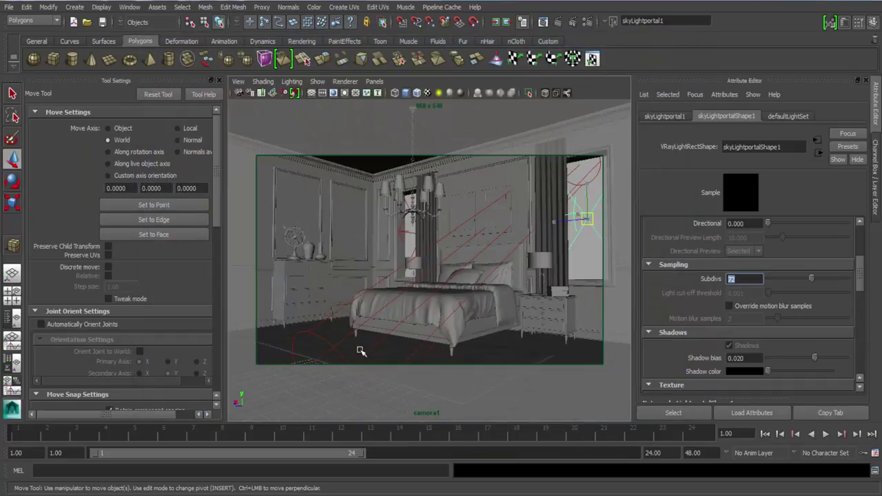
Step: Switch to the perspective view of the bedroom and hide lights and cameras in it
{"action": "key", "text": "space"}
{"action": "left_click_drag", "start_coordinate": [417, 348], "coordinate": [418, 283]}
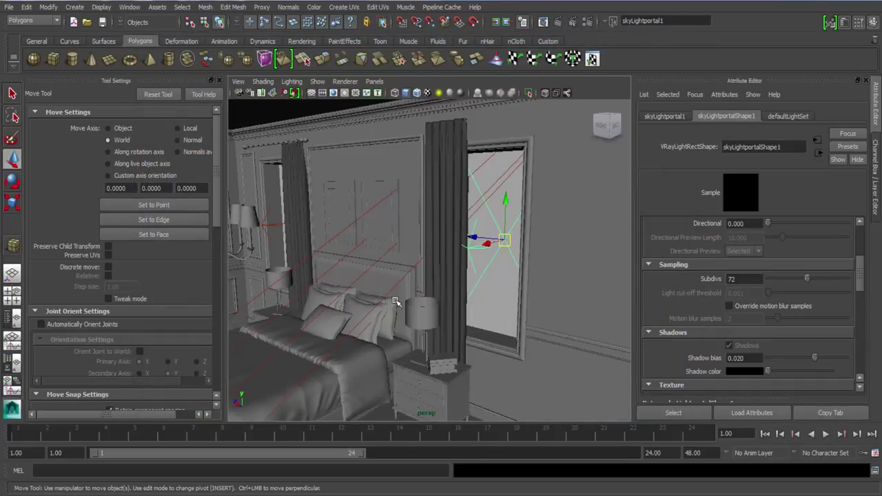
{"action": "right_click_drag", "start_coordinate": [396, 305], "coordinate": [370, 277], "text": "alt"}
{"action": "middle_click_drag", "start_coordinate": [370, 278], "coordinate": [452, 334], "text": "alt"}
{"action": "left_click_drag", "start_coordinate": [448, 354], "coordinate": [372, 322], "text": "alt"}
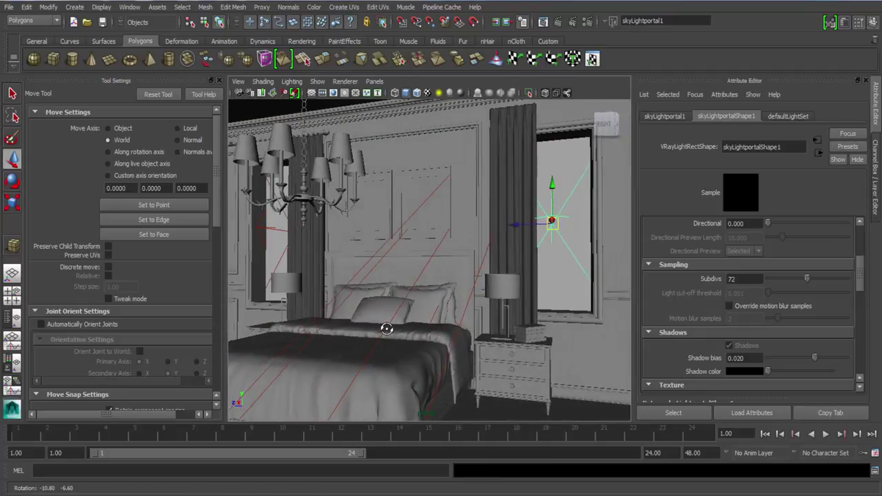
{"action": "left_click", "coordinate": [314, 84]}
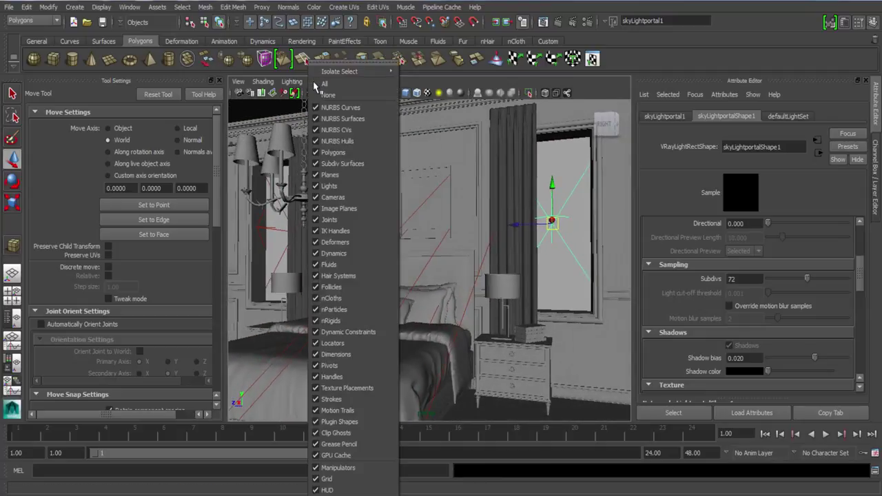
{"action": "left_click", "coordinate": [338, 181]}
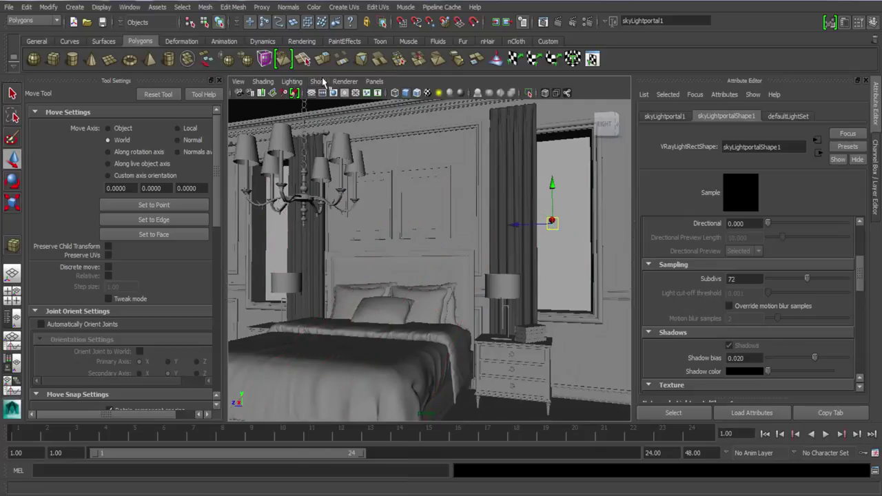
{"action": "left_click", "coordinate": [318, 81]}
{"action": "left_click", "coordinate": [357, 199]}
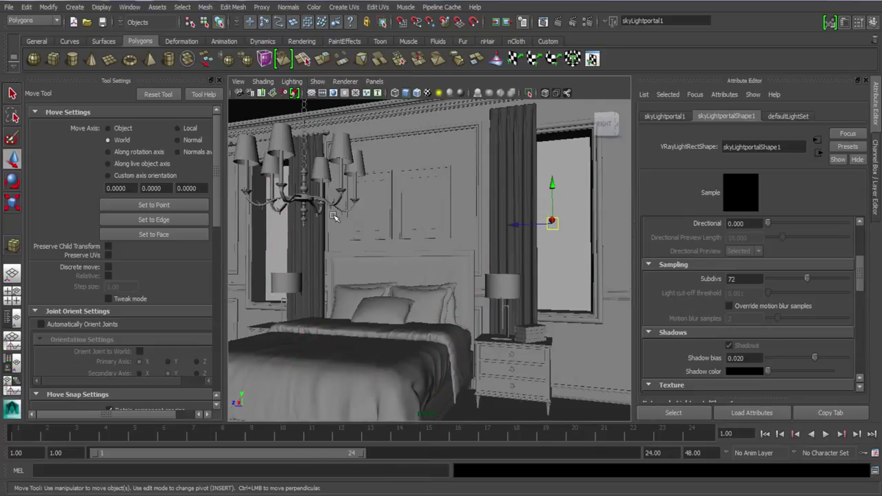
Step: Select both window curtains and inspect the parameters of their assigned two-sided V-Ray material
{"action": "left_click_drag", "start_coordinate": [398, 328], "coordinate": [366, 333], "text": "alt"}
{"action": "right_click_drag", "start_coordinate": [366, 333], "coordinate": [448, 338], "text": "alt"}
{"action": "left_click", "coordinate": [547, 233]}
{"action": "left_click_drag", "start_coordinate": [350, 296], "coordinate": [297, 305], "text": "alt"}
{"action": "left_click", "coordinate": [278, 307], "text": "shift"}
{"action": "left_click_drag", "start_coordinate": [427, 324], "coordinate": [459, 316], "text": "alt"}
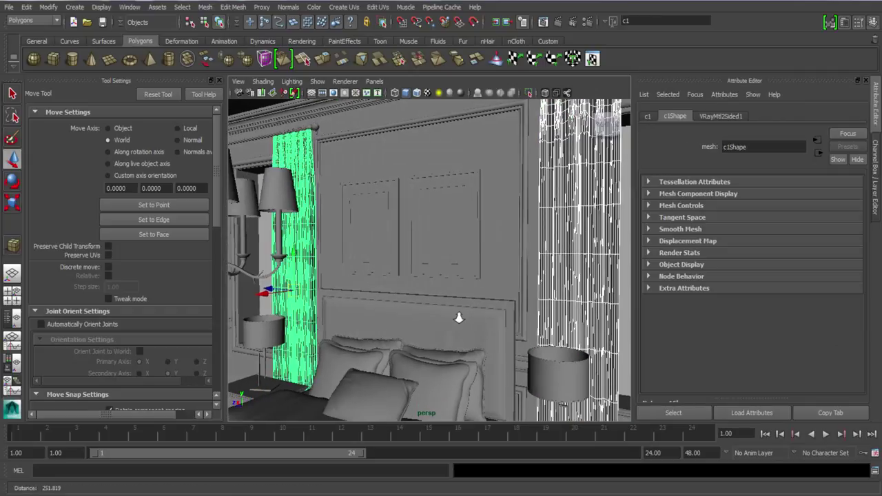
{"action": "left_click", "coordinate": [716, 116]}
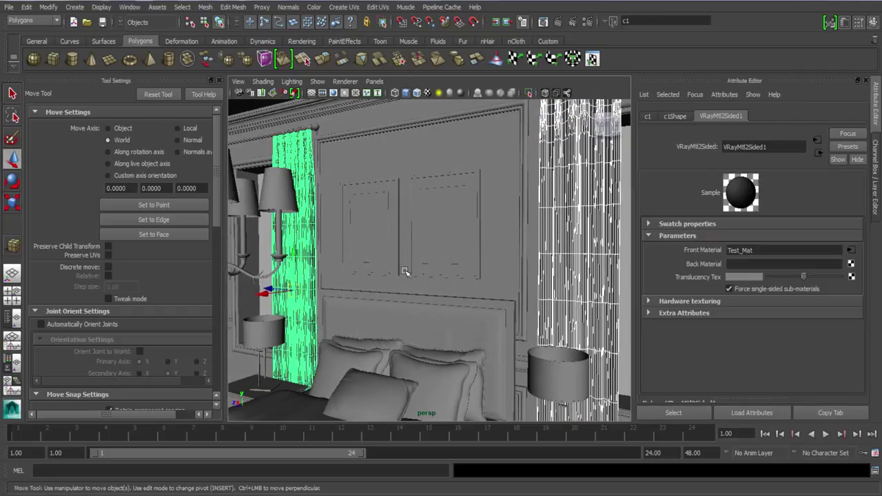
{"action": "left_click_drag", "start_coordinate": [406, 272], "coordinate": [337, 292], "text": "alt"}
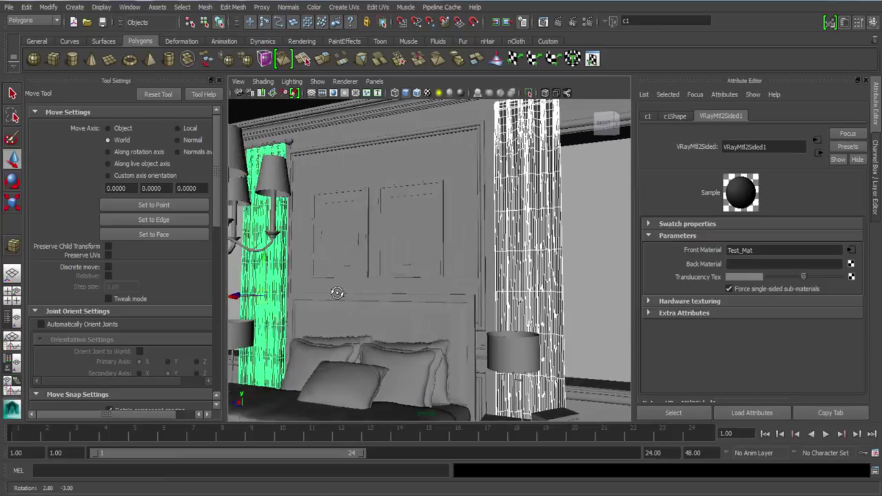
{"action": "right_click_drag", "start_coordinate": [337, 292], "coordinate": [310, 221], "text": "alt"}
{"action": "left_click_drag", "start_coordinate": [428, 276], "coordinate": [406, 293], "text": "alt"}
{"action": "right_click_drag", "start_coordinate": [406, 345], "coordinate": [455, 372], "text": "alt"}
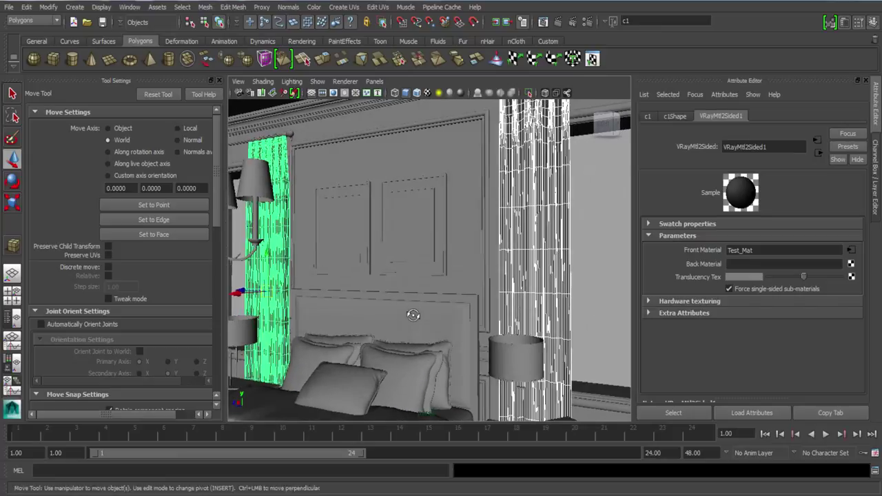
{"action": "scroll", "coordinate": [413, 315], "scroll_direction": "down", "scroll_amount": 3}
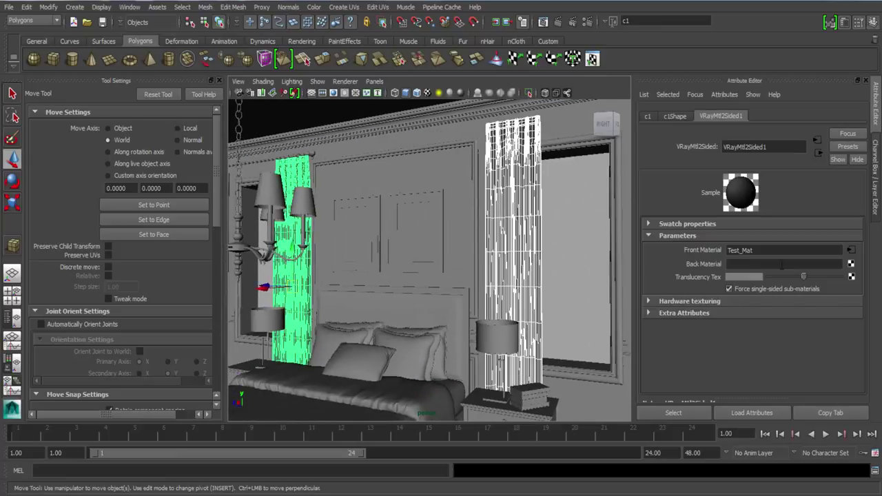
Step: Open the Hypershade and create a new VRay Mtl in its work area
{"action": "left_click", "coordinate": [130, 7]}
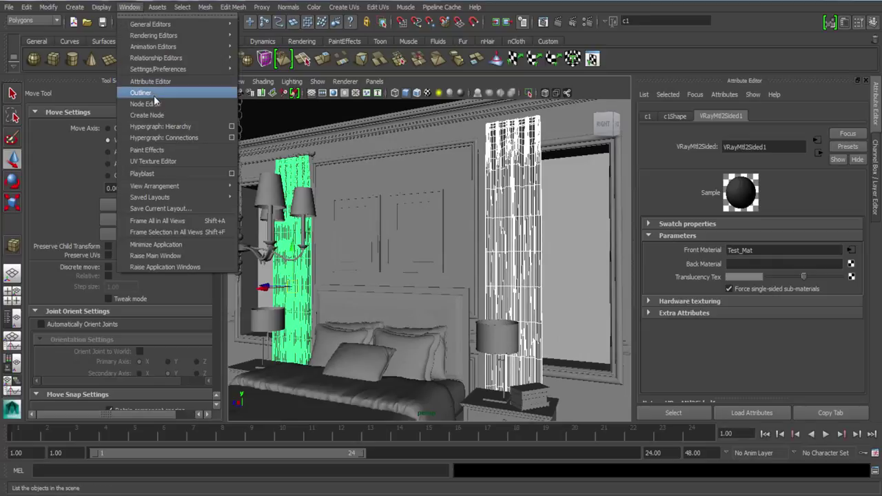
{"action": "mouse_move", "coordinate": [155, 35]}
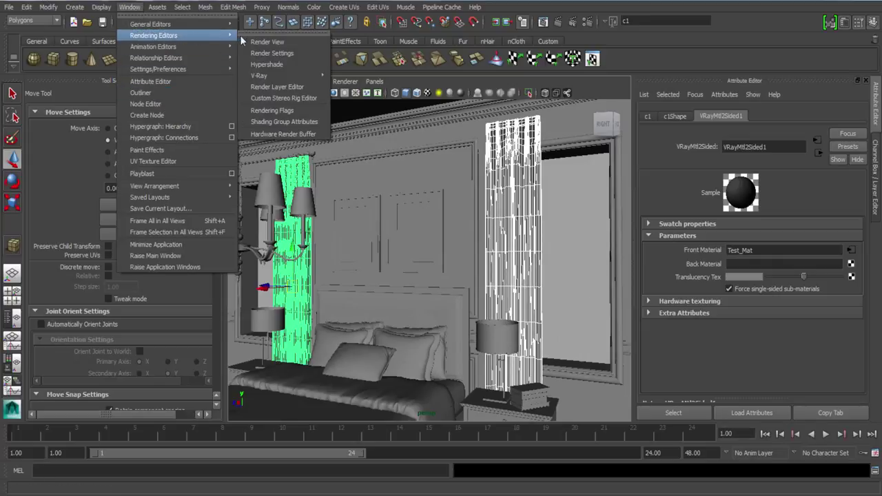
{"action": "left_click", "coordinate": [262, 65]}
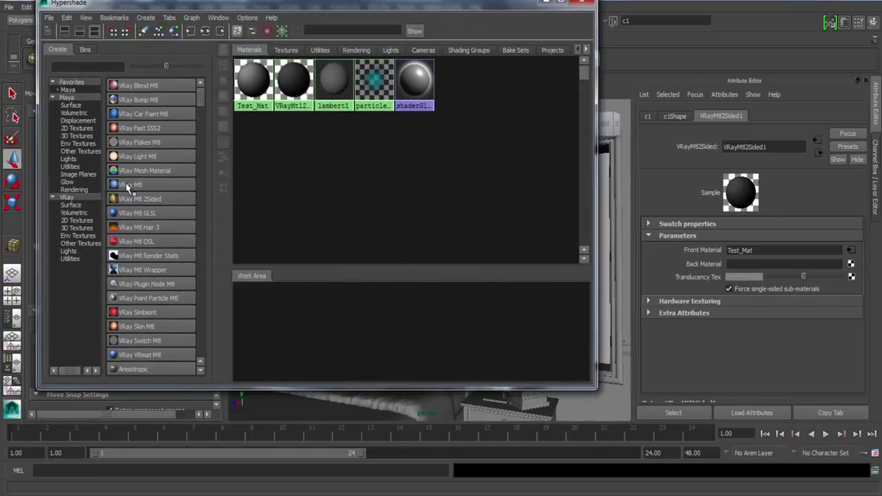
{"action": "middle_click_drag", "start_coordinate": [125, 184], "coordinate": [283, 339]}
{"action": "left_click", "coordinate": [353, 307]}
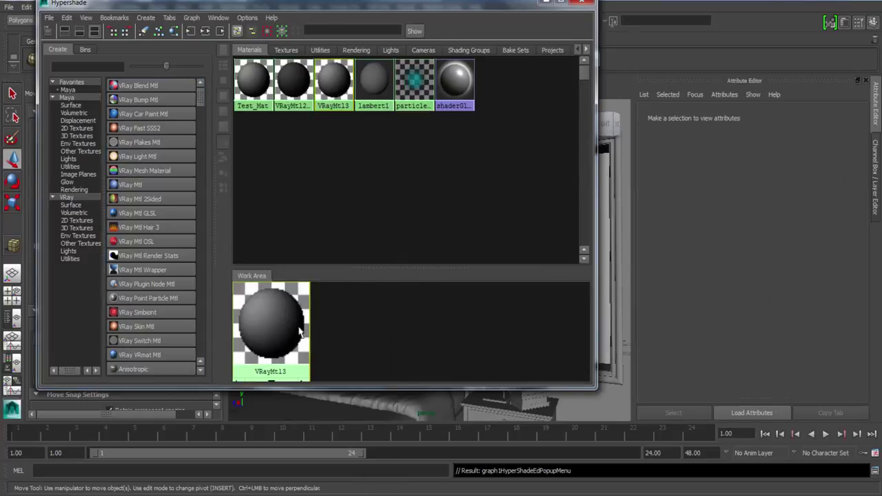
Step: Rename the new V-Ray material as Curtain_Mattex
{"action": "left_click_drag", "start_coordinate": [387, 11], "coordinate": [269, 51]}
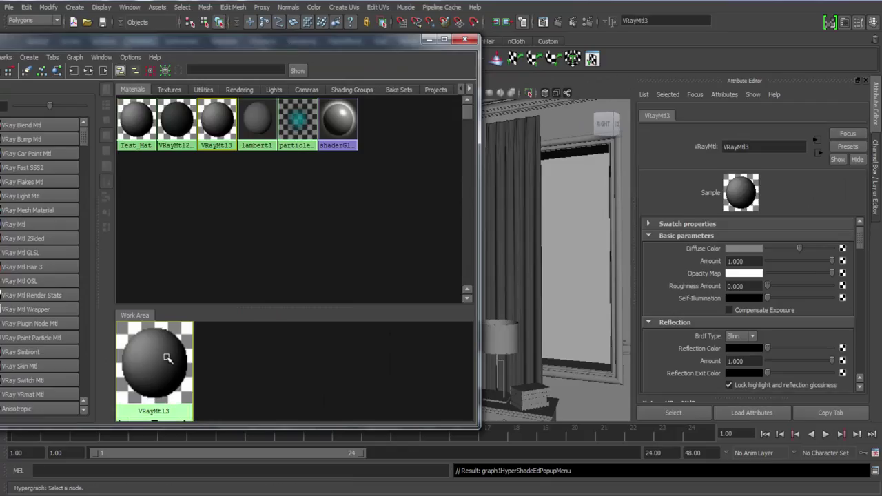
{"action": "double_click", "coordinate": [637, 21]}
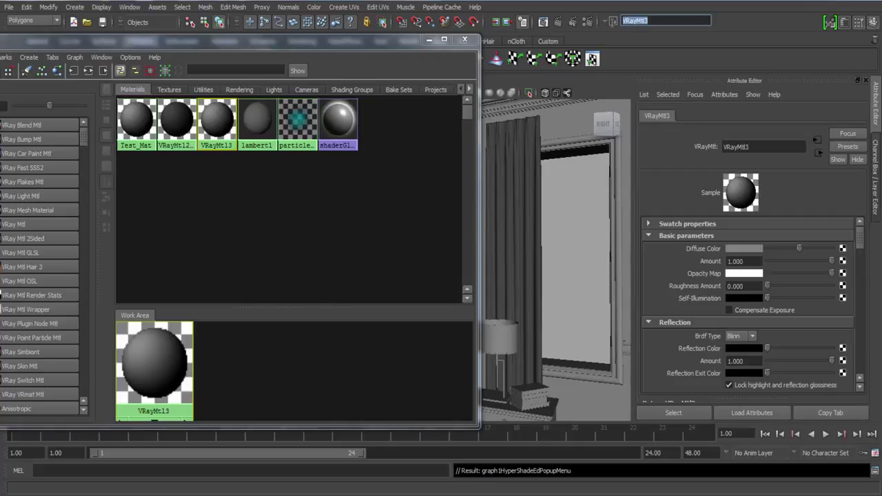
{"action": "type", "text": "C"}
{"action": "type", "text": "urtain_Mattex"}
{"action": "key", "text": "Return"}
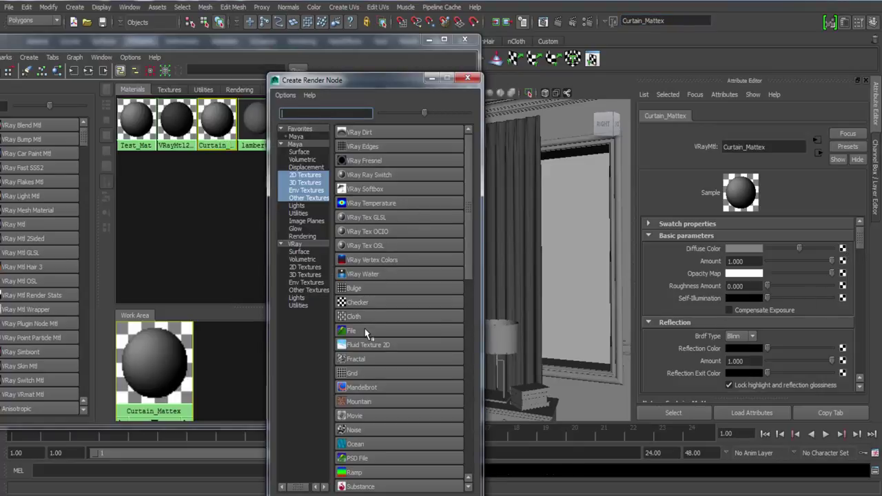
Step: Map a File texture to the Diffuse Color of Curtain_Mattex, using the image 2399-14.jpg from sourceimages
{"action": "left_click", "coordinate": [366, 331]}
{"action": "left_click", "coordinate": [847, 283]}
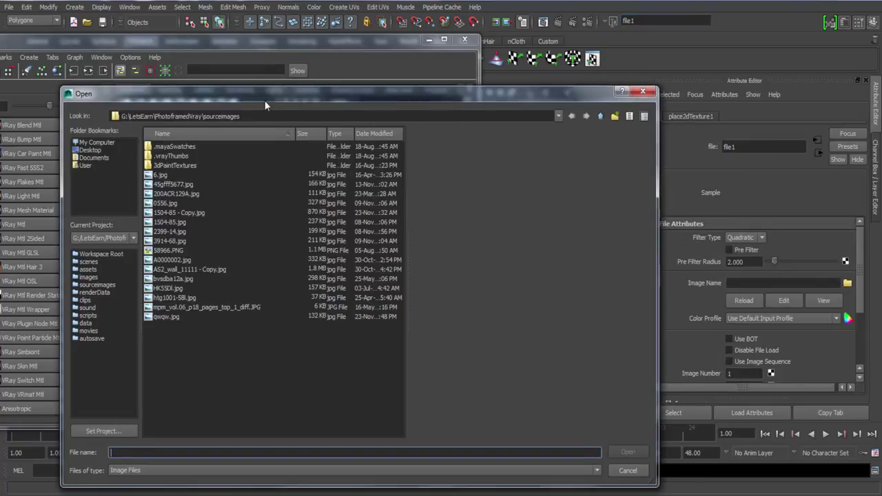
{"action": "left_click_drag", "start_coordinate": [265, 105], "coordinate": [288, 77]}
{"action": "left_click", "coordinate": [197, 146]}
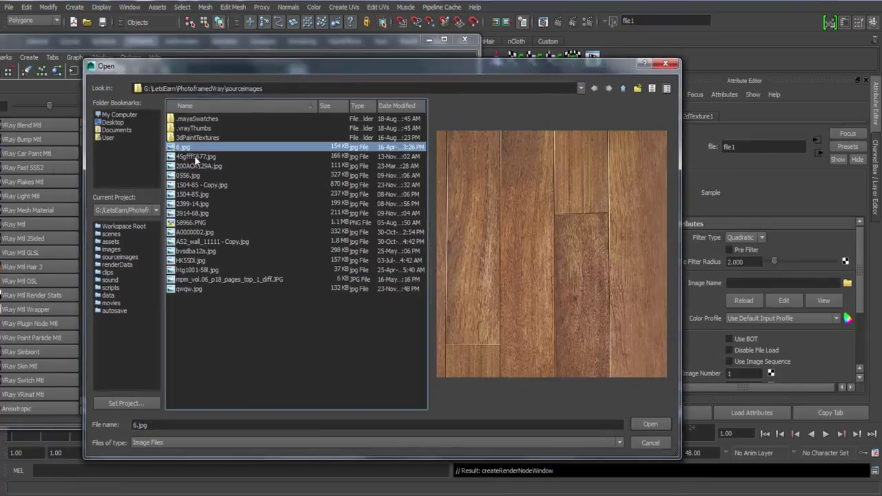
{"action": "left_click", "coordinate": [197, 157]}
{"action": "left_click", "coordinate": [197, 166]}
{"action": "left_click", "coordinate": [198, 175]}
{"action": "left_click", "coordinate": [198, 185]}
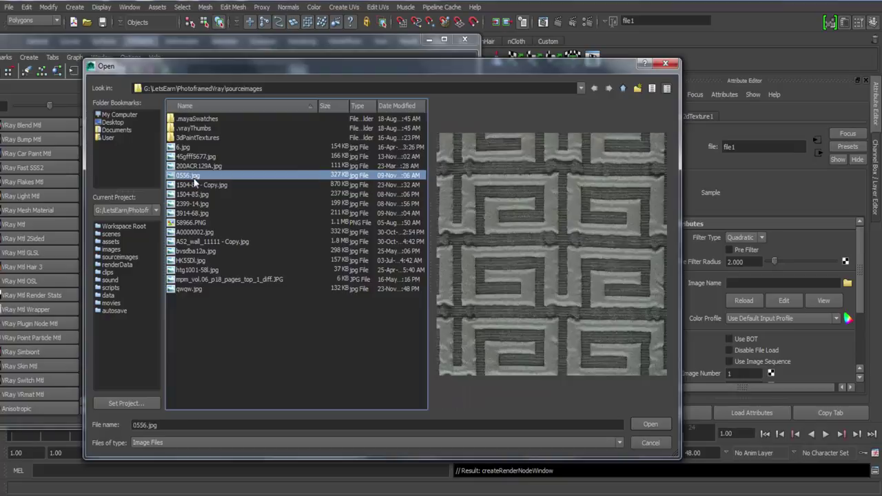
{"action": "left_click", "coordinate": [198, 195]}
{"action": "left_click", "coordinate": [197, 213]}
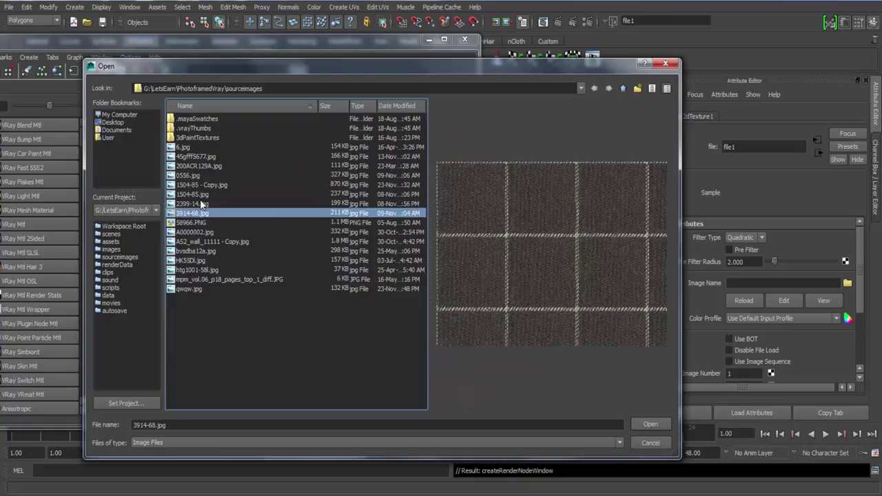
{"action": "left_click", "coordinate": [201, 204]}
{"action": "left_click", "coordinate": [204, 213]}
{"action": "left_click", "coordinate": [204, 204]}
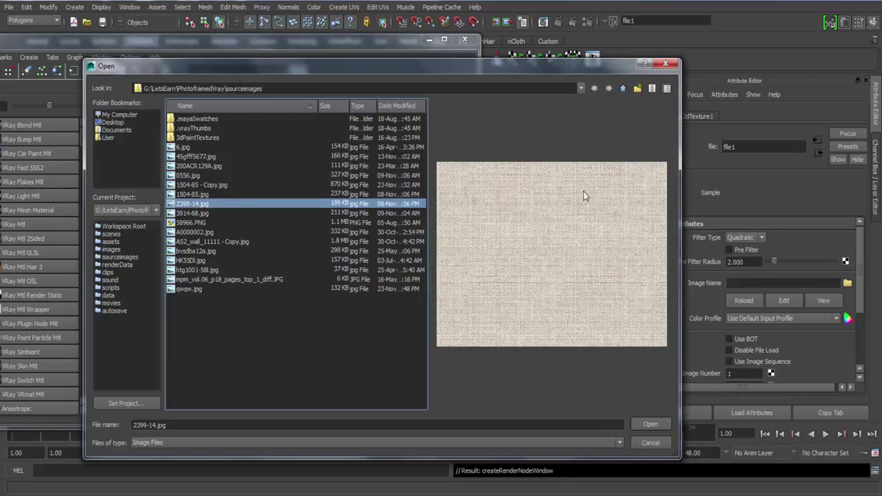
{"action": "left_click", "coordinate": [650, 424]}
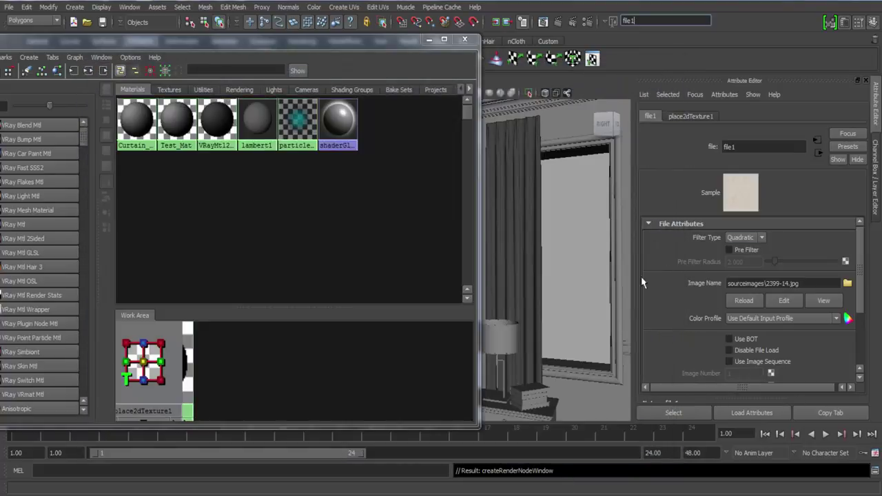
Step: Spread out the Curtain_Mattex, file texture and placement nodes in the Hypershade work area so they no longer overlap
{"action": "left_click", "coordinate": [560, 311]}
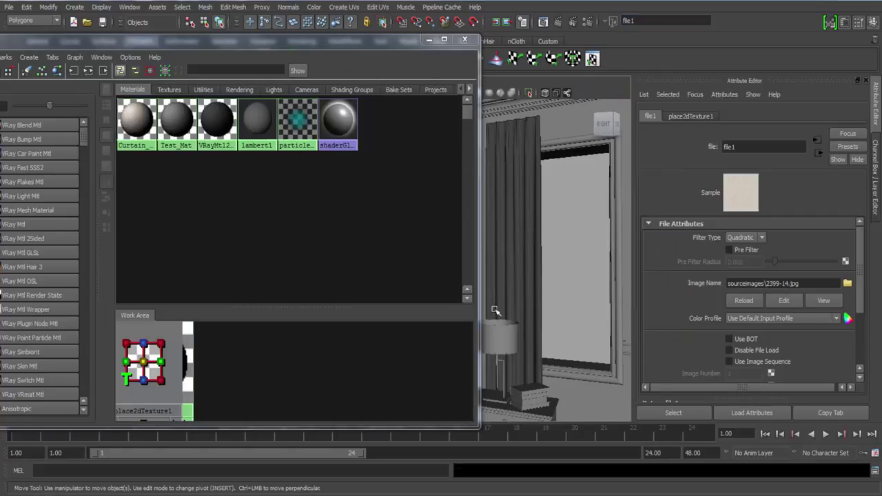
{"action": "scroll", "coordinate": [222, 379], "scroll_direction": "down", "scroll_amount": 4}
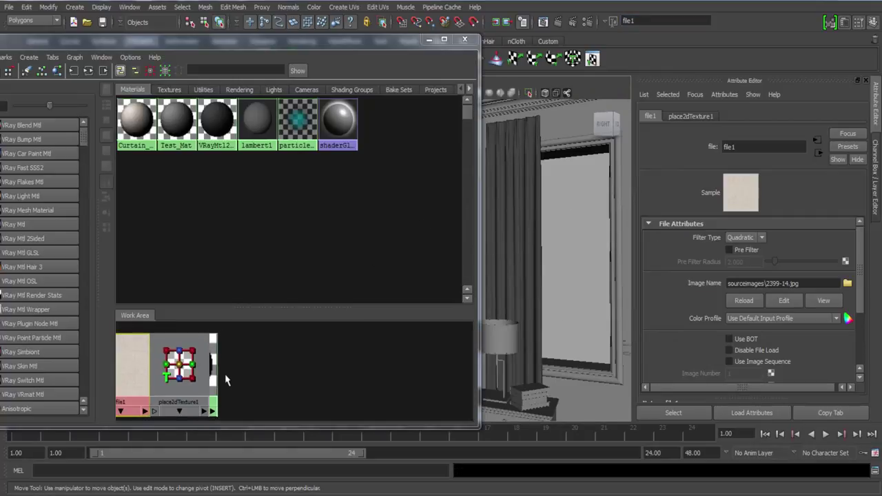
{"action": "middle_click_drag", "start_coordinate": [226, 379], "coordinate": [253, 364], "text": "alt"}
{"action": "scroll", "coordinate": [231, 372], "scroll_direction": "down", "scroll_amount": 1}
{"action": "left_click_drag", "start_coordinate": [226, 354], "coordinate": [343, 365]}
{"action": "left_click_drag", "start_coordinate": [173, 358], "coordinate": [286, 401]}
{"action": "scroll", "coordinate": [231, 373], "scroll_direction": "down", "scroll_amount": 2}
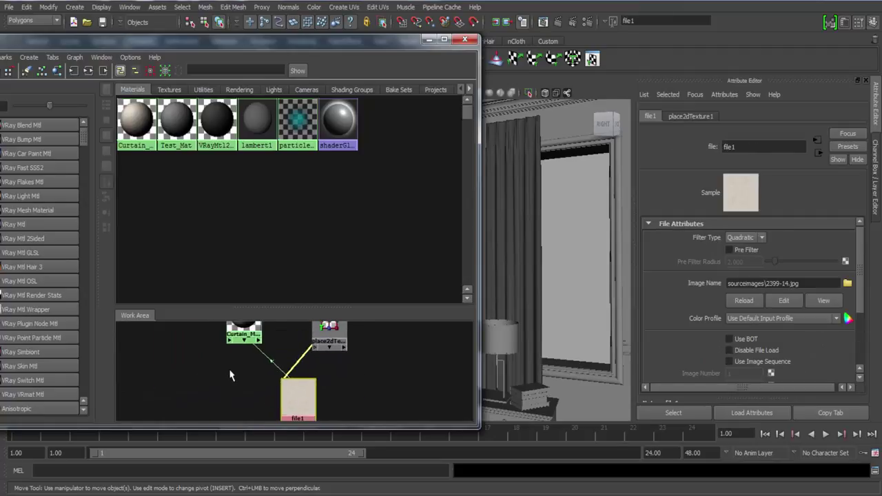
{"action": "middle_click_drag", "start_coordinate": [230, 374], "coordinate": [212, 409], "text": "alt"}
Step: Disconnect Test_Mat from the Front Material of the curtain's VRayMtl2Sided1 and connect Curtain_Mattex in its place
{"action": "left_click", "coordinate": [535, 240]}
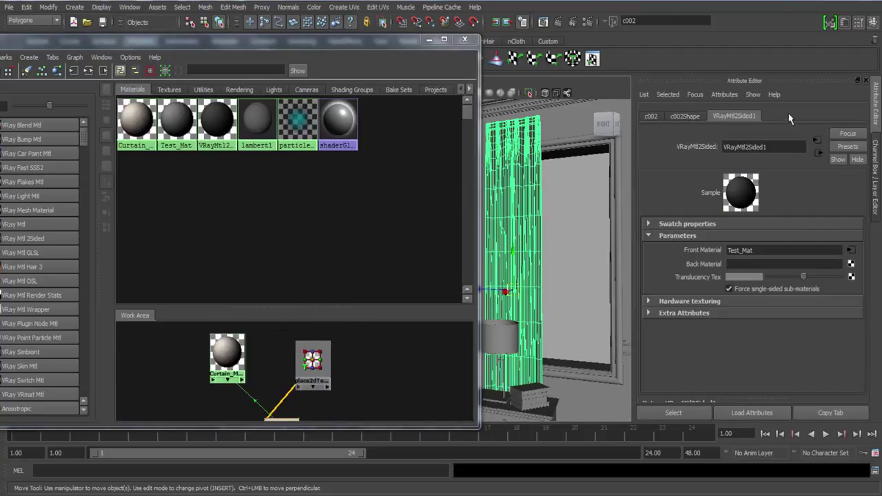
{"action": "double_click", "coordinate": [735, 250]}
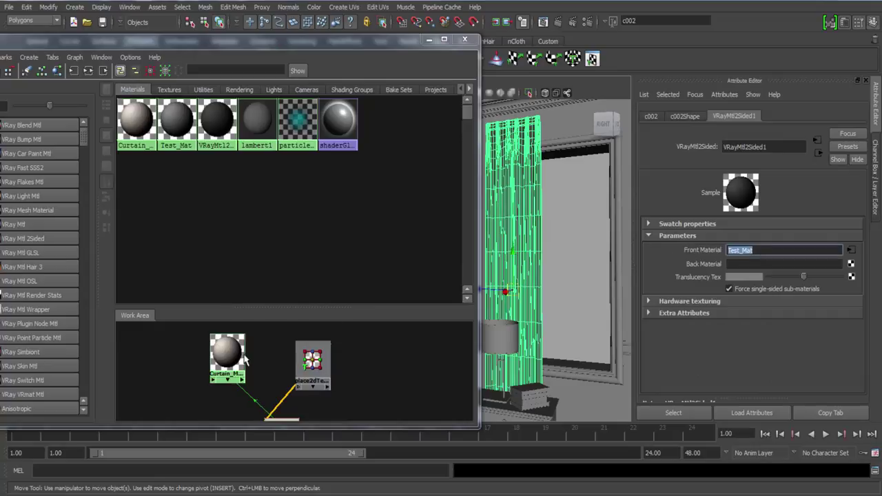
{"action": "right_click", "coordinate": [701, 257]}
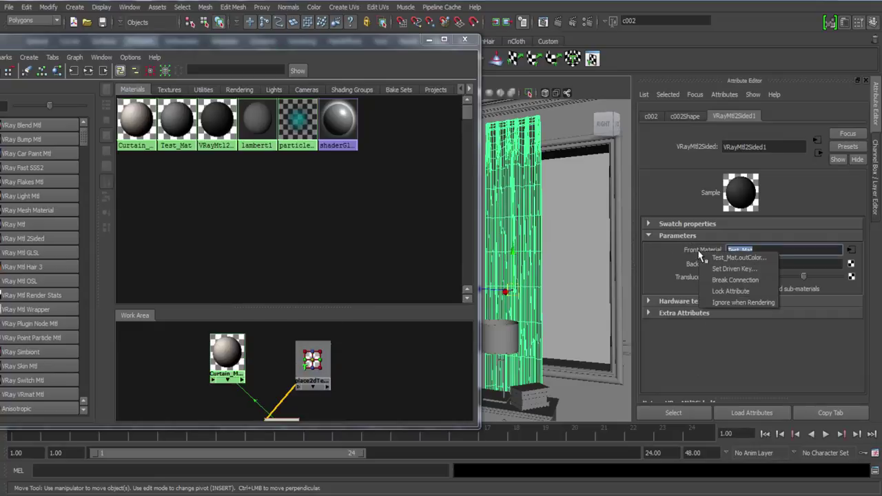
{"action": "left_click", "coordinate": [736, 277]}
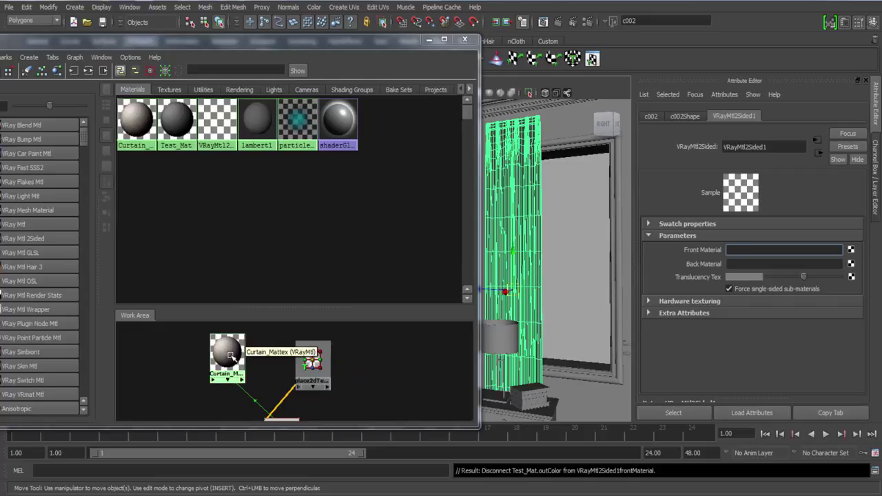
{"action": "middle_click_drag", "start_coordinate": [234, 359], "coordinate": [850, 253]}
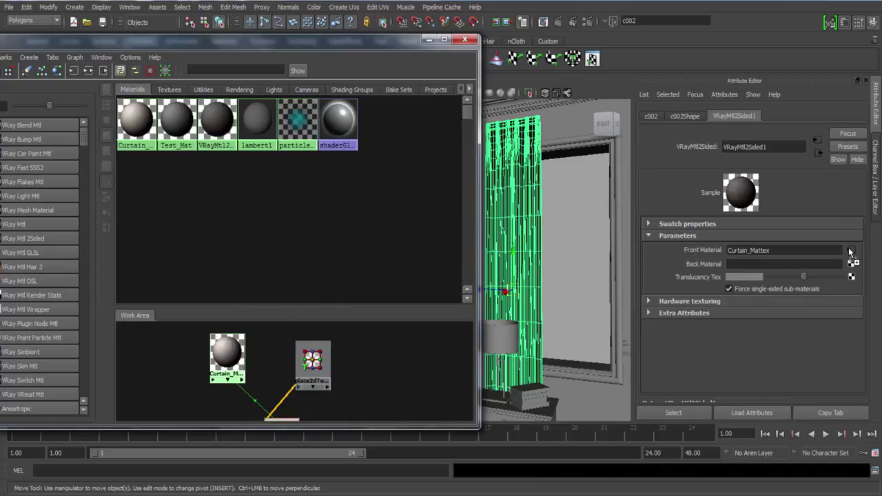
Step: Turn on textured display in the perspective view and bring the bedroom curtain into close view beside the Hypershade
{"action": "left_click", "coordinate": [572, 265]}
{"action": "key", "text": "6"}
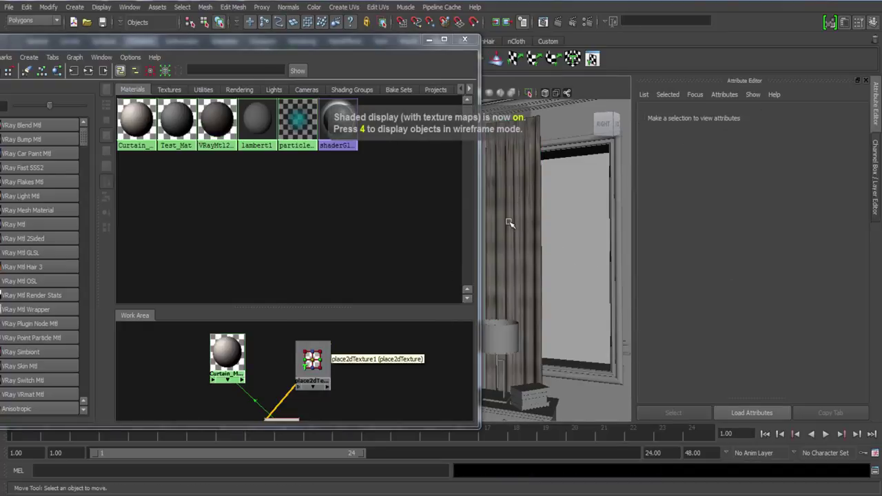
{"action": "left_click_drag", "start_coordinate": [373, 44], "coordinate": [258, 52]}
{"action": "scroll", "coordinate": [579, 250], "scroll_direction": "up", "scroll_amount": 6}
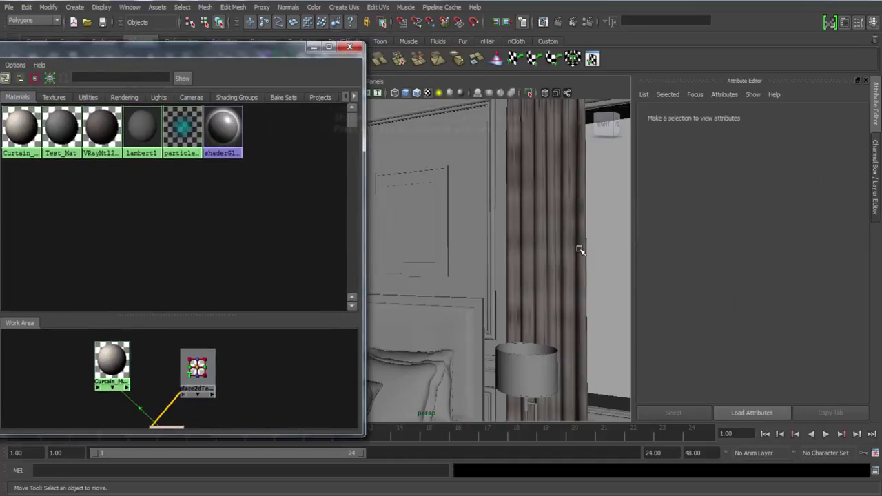
{"action": "middle_click_drag", "start_coordinate": [585, 261], "coordinate": [476, 293], "text": "alt"}
{"action": "left_click_drag", "start_coordinate": [472, 303], "coordinate": [488, 308], "text": "alt"}
{"action": "right_click_drag", "start_coordinate": [488, 309], "coordinate": [493, 331], "text": "alt"}
{"action": "scroll", "coordinate": [147, 379], "scroll_direction": "down", "scroll_amount": 1}
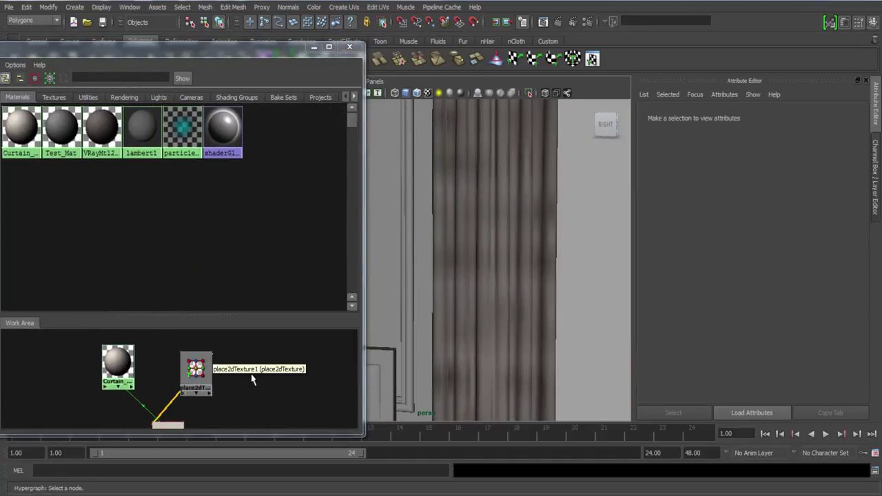
Step: Set the Repeat UV of the curtain texture's place2dTexture1 node to 10 by 10
{"action": "left_click", "coordinate": [193, 388]}
{"action": "scroll", "coordinate": [677, 350], "scroll_direction": "down", "scroll_amount": 1}
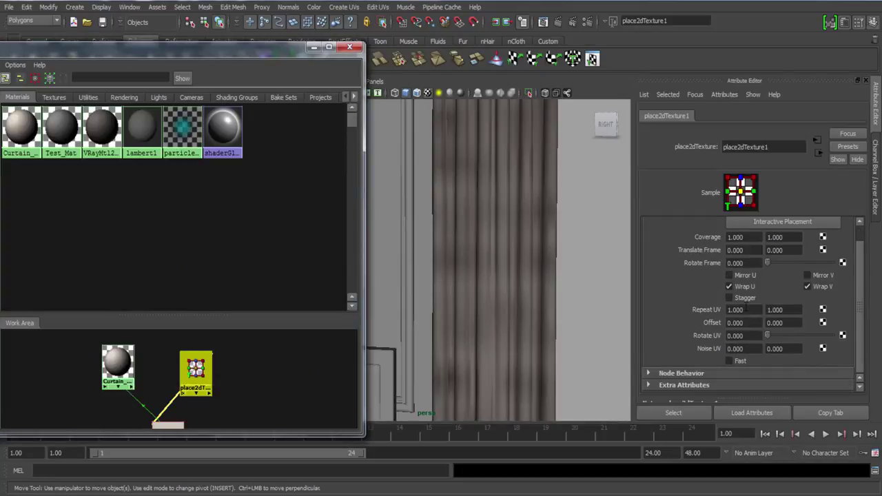
{"action": "left_click", "coordinate": [747, 310]}
{"action": "type", "text": "10"}
{"action": "key", "text": "Tab"}
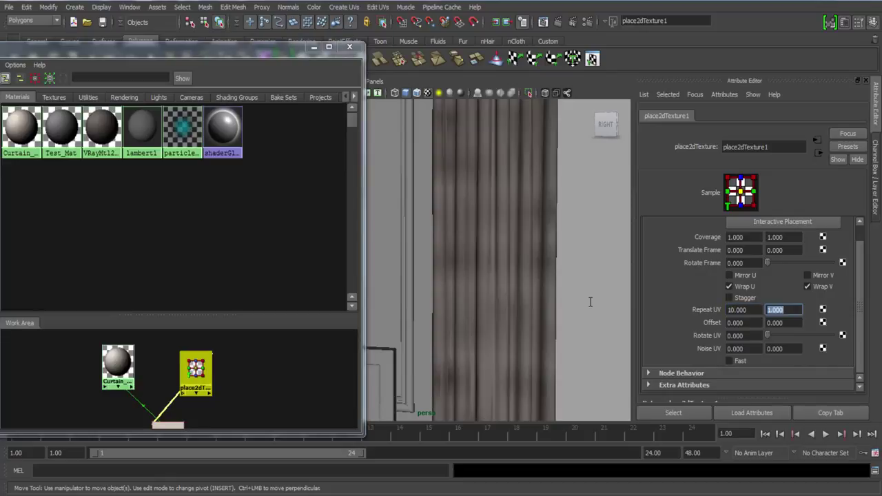
{"action": "type", "text": "10"}
{"action": "key", "text": "Return"}
Step: Examine the tiling of the fabric texture on both curtains, close up and from across the room
{"action": "right_click_drag", "start_coordinate": [544, 297], "coordinate": [466, 243], "text": "alt"}
{"action": "middle_click_drag", "start_coordinate": [473, 262], "coordinate": [506, 173], "text": "alt"}
{"action": "middle_click_drag", "start_coordinate": [510, 350], "coordinate": [586, 319], "text": "alt"}
{"action": "right_click_drag", "start_coordinate": [585, 319], "coordinate": [501, 291], "text": "alt"}
{"action": "middle_click_drag", "start_coordinate": [500, 291], "coordinate": [569, 296], "text": "alt"}
{"action": "right_click_drag", "start_coordinate": [476, 165], "coordinate": [538, 275], "text": "alt"}
{"action": "right_click_drag", "start_coordinate": [483, 392], "coordinate": [448, 275], "text": "alt"}
{"action": "middle_click_drag", "start_coordinate": [493, 310], "coordinate": [446, 299], "text": "alt"}
{"action": "right_click_drag", "start_coordinate": [454, 331], "coordinate": [417, 258], "text": "alt"}
{"action": "middle_click_drag", "start_coordinate": [570, 310], "coordinate": [500, 333], "text": "alt"}
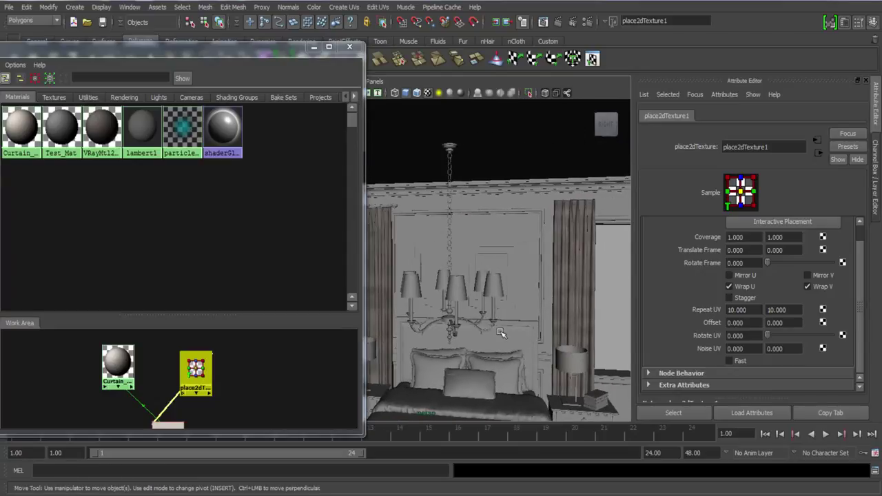
{"action": "right_click_drag", "start_coordinate": [500, 333], "coordinate": [468, 289], "text": "alt"}
Step: Close the Hypershade and select the chandelier chain together with the curtain rod nearest the dresser
{"action": "left_click", "coordinate": [350, 51]}
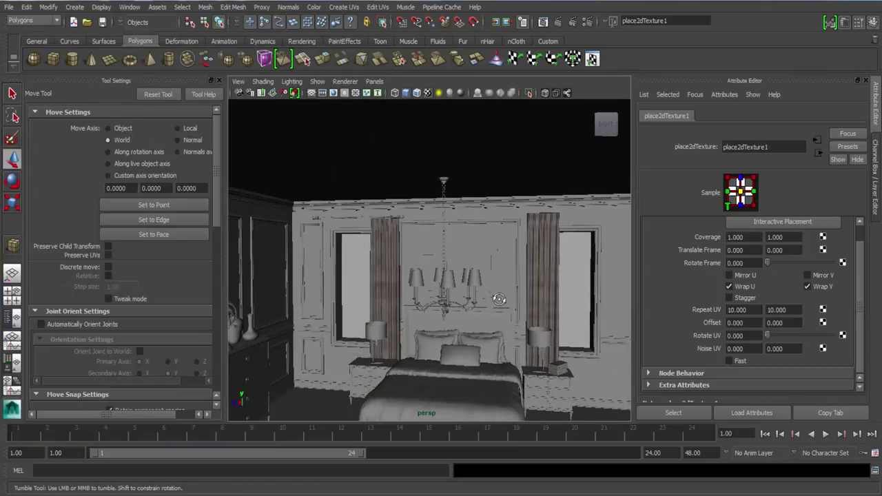
{"action": "left_click_drag", "start_coordinate": [414, 305], "coordinate": [473, 307], "text": "alt"}
{"action": "middle_click_drag", "start_coordinate": [472, 306], "coordinate": [529, 304], "text": "alt"}
{"action": "right_click_drag", "start_coordinate": [475, 304], "coordinate": [510, 345], "text": "alt"}
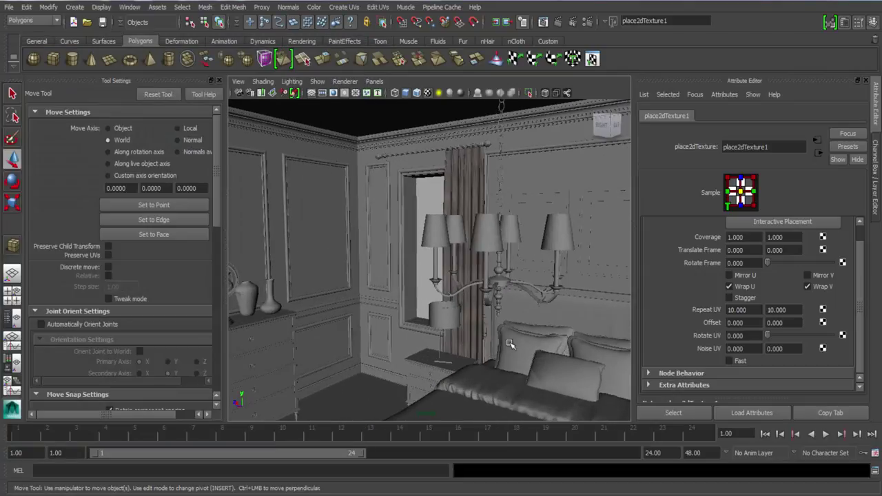
{"action": "middle_click_drag", "start_coordinate": [510, 345], "coordinate": [315, 292], "text": "alt"}
{"action": "left_click_drag", "start_coordinate": [314, 292], "coordinate": [297, 259], "text": "alt"}
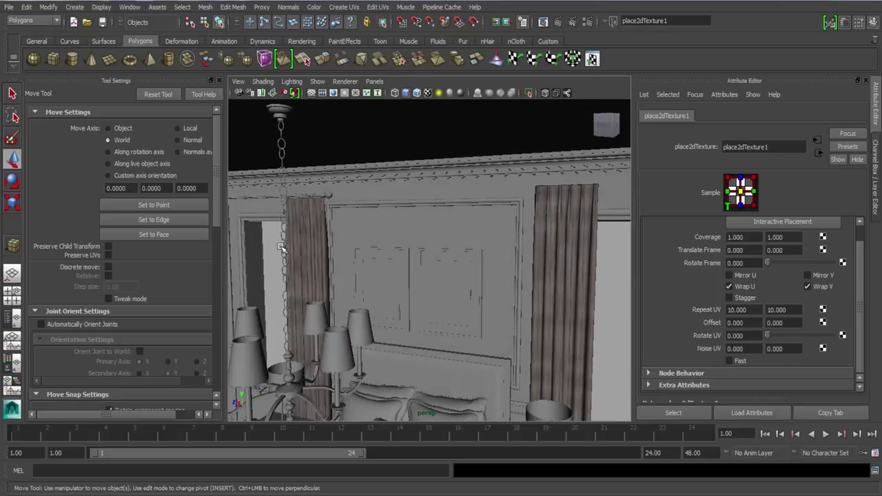
{"action": "left_click", "coordinate": [282, 248]}
{"action": "middle_click_drag", "start_coordinate": [282, 311], "coordinate": [436, 338], "text": "alt"}
{"action": "right_click_drag", "start_coordinate": [303, 306], "coordinate": [356, 324], "text": "alt"}
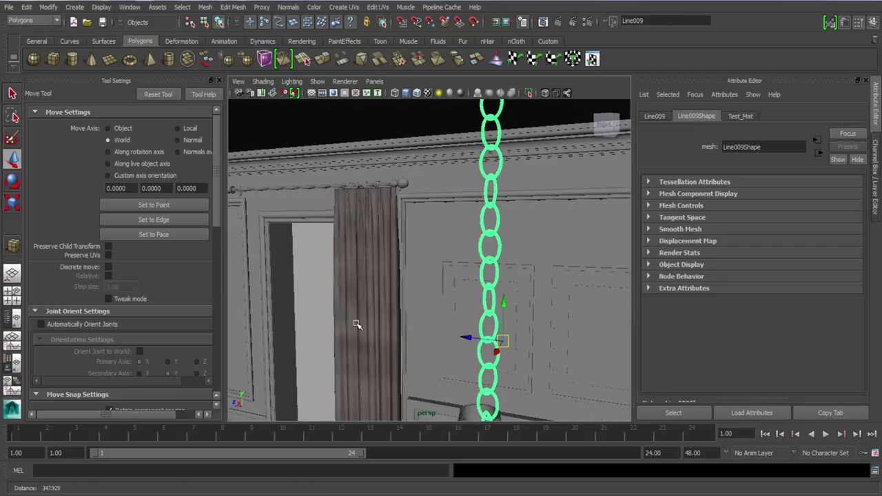
{"action": "left_click", "coordinate": [305, 188]}
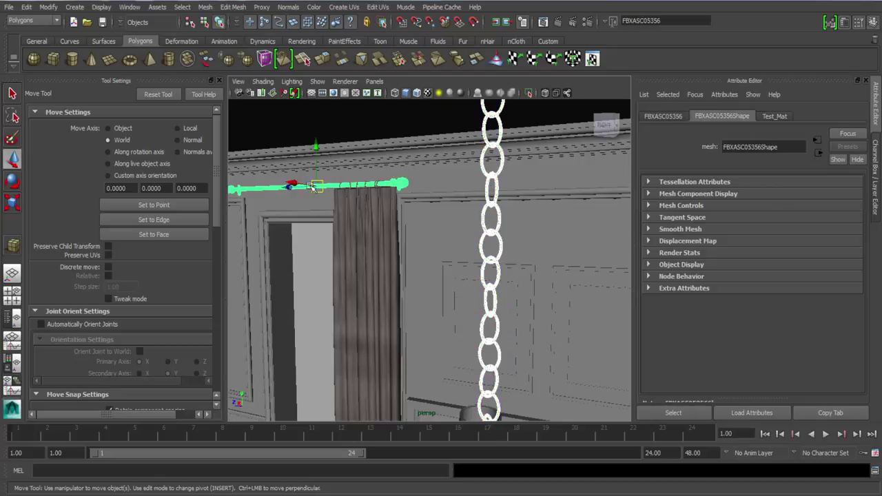
Step: Add the drawer knobs of both nightstands to the selection
{"action": "middle_click_drag", "start_coordinate": [486, 303], "coordinate": [453, 271], "text": "alt"}
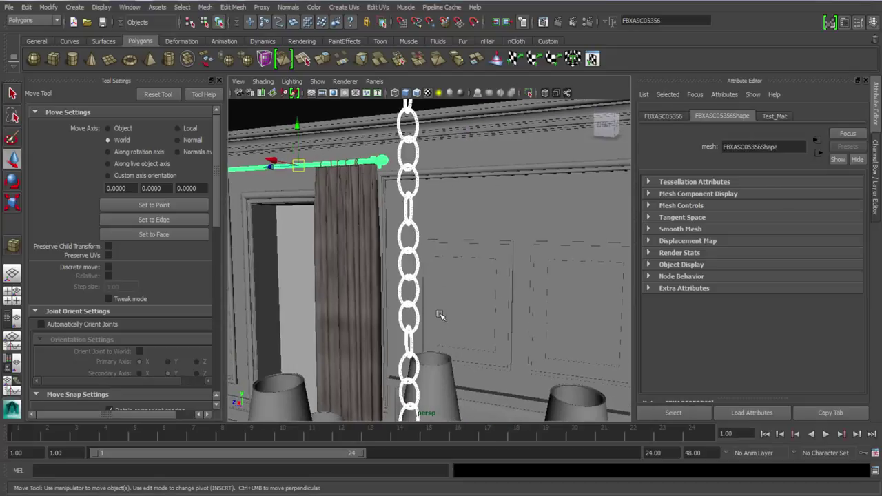
{"action": "middle_click_drag", "start_coordinate": [426, 372], "coordinate": [448, 264], "text": "alt"}
{"action": "right_click_drag", "start_coordinate": [449, 264], "coordinate": [449, 265], "text": "alt"}
{"action": "scroll", "coordinate": [448, 265], "scroll_direction": "down", "scroll_amount": 5}
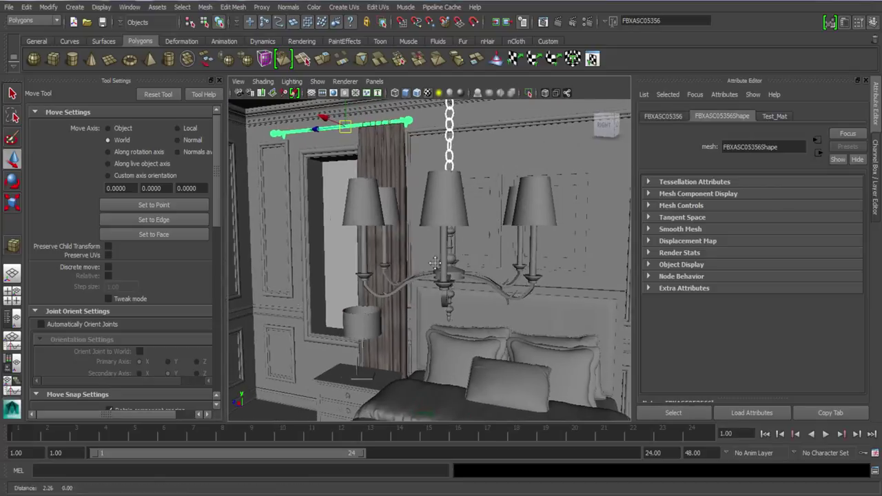
{"action": "scroll", "coordinate": [444, 303], "scroll_direction": "up", "scroll_amount": 4}
{"action": "scroll", "coordinate": [438, 298], "scroll_direction": "down", "scroll_amount": 1}
{"action": "scroll", "coordinate": [437, 304], "scroll_direction": "down", "scroll_amount": 2}
{"action": "left_click_drag", "start_coordinate": [433, 314], "coordinate": [427, 403], "text": "alt"}
{"action": "scroll", "coordinate": [451, 365], "scroll_direction": "down", "scroll_amount": 5}
{"action": "scroll", "coordinate": [455, 364], "scroll_direction": "up", "scroll_amount": 6}
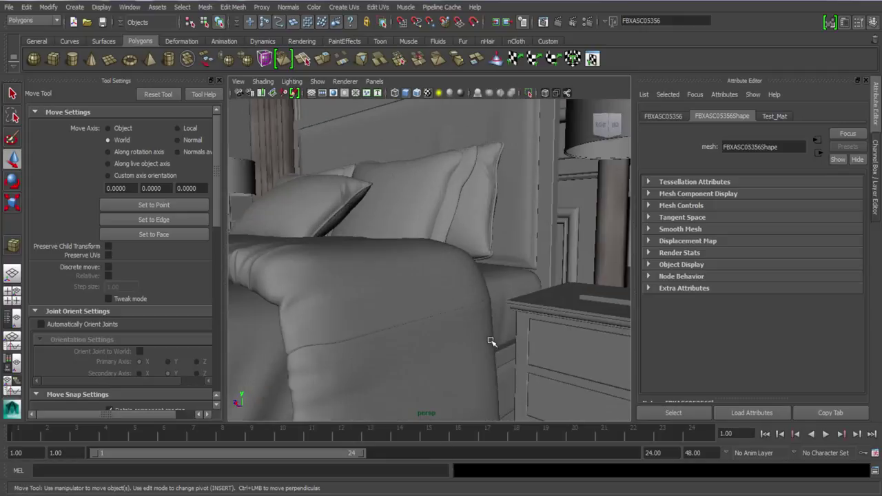
{"action": "left_click", "coordinate": [509, 329]}
{"action": "left_click_drag", "start_coordinate": [449, 379], "coordinate": [335, 270], "text": "alt"}
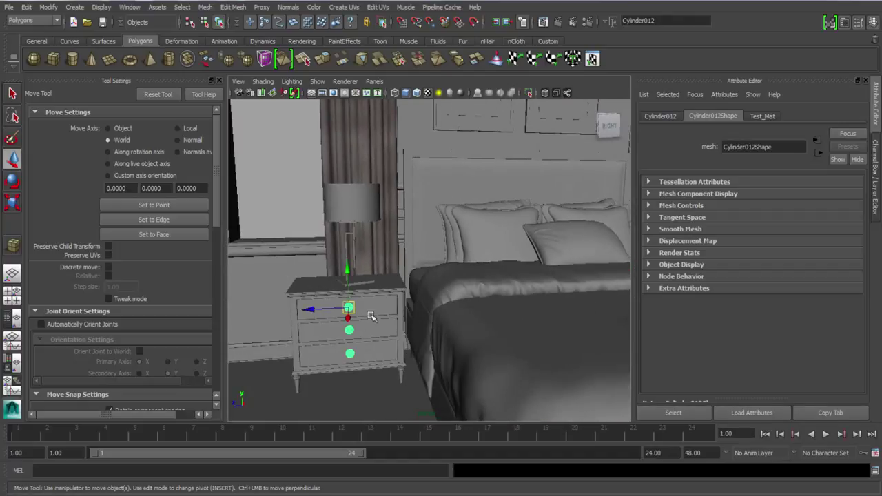
{"action": "left_click_drag", "start_coordinate": [367, 334], "coordinate": [266, 337], "text": "alt"}
{"action": "scroll", "coordinate": [441, 319], "scroll_direction": "down", "scroll_amount": 5}
{"action": "middle_click_drag", "start_coordinate": [441, 319], "coordinate": [377, 293], "text": "alt"}
{"action": "right_click_drag", "start_coordinate": [377, 293], "coordinate": [487, 399], "text": "alt"}
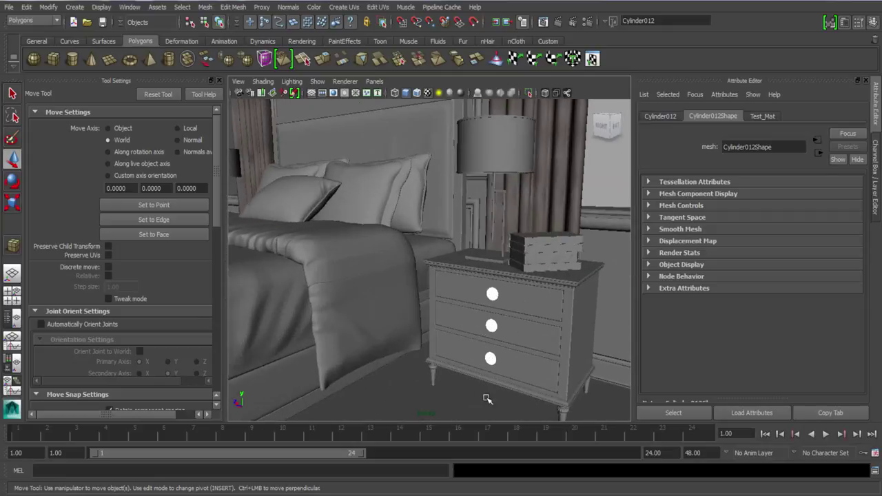
Step: Add the legs of the nightstands and dresser and the dresser's drawer knobs to the selection
{"action": "left_click", "coordinate": [561, 411]}
{"action": "left_click_drag", "start_coordinate": [562, 411], "coordinate": [386, 314], "text": "alt"}
{"action": "left_click", "coordinate": [386, 313]}
{"action": "left_click_drag", "start_coordinate": [368, 348], "coordinate": [437, 356], "text": "alt"}
{"action": "left_click", "coordinate": [334, 356]}
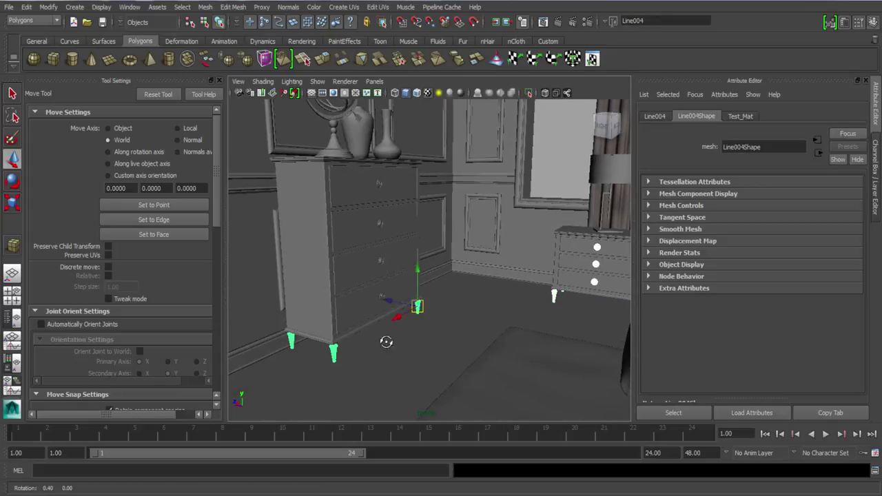
{"action": "left_click_drag", "start_coordinate": [386, 338], "coordinate": [362, 306], "text": "alt"}
{"action": "left_click", "coordinate": [357, 313]}
{"action": "right_click_drag", "start_coordinate": [363, 306], "coordinate": [361, 298], "text": "alt"}
{"action": "mouse_move", "coordinate": [384, 361]}
{"action": "left_mouse_down", "text": "alt"}
{"action": "mouse_move", "coordinate": [378, 348]}
{"action": "mouse_move", "coordinate": [401, 355]}
{"action": "mouse_move", "coordinate": [375, 338]}
{"action": "mouse_move", "coordinate": [404, 364]}
{"action": "mouse_move", "coordinate": [386, 345]}
{"action": "left_mouse_up", "text": "alt"}
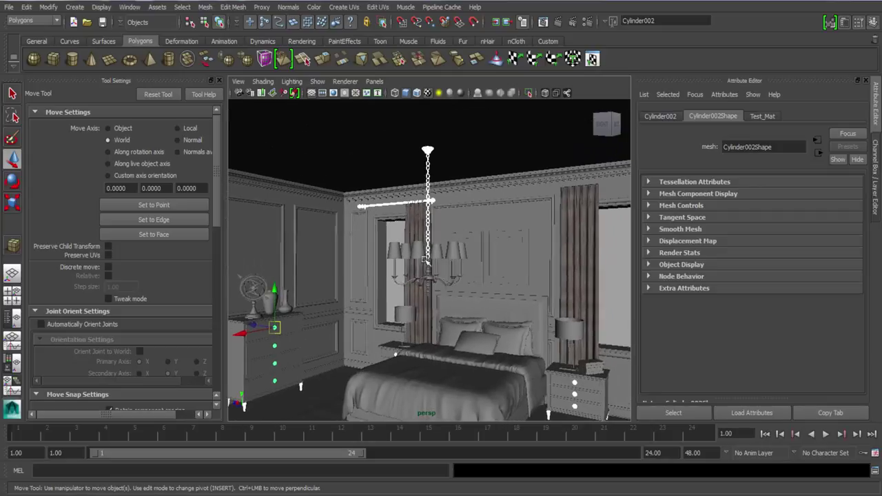
Step: Assign a new VRay Mtl to the selected chain, rod, knobs and legs and rename it as Brown_Mat
{"action": "right_click", "coordinate": [429, 199]}
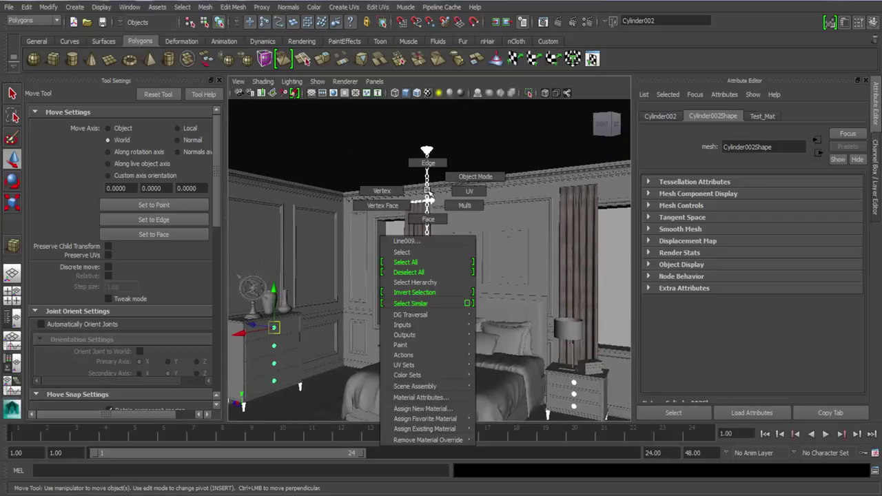
{"action": "left_click", "coordinate": [418, 408]}
{"action": "left_click", "coordinate": [355, 229]}
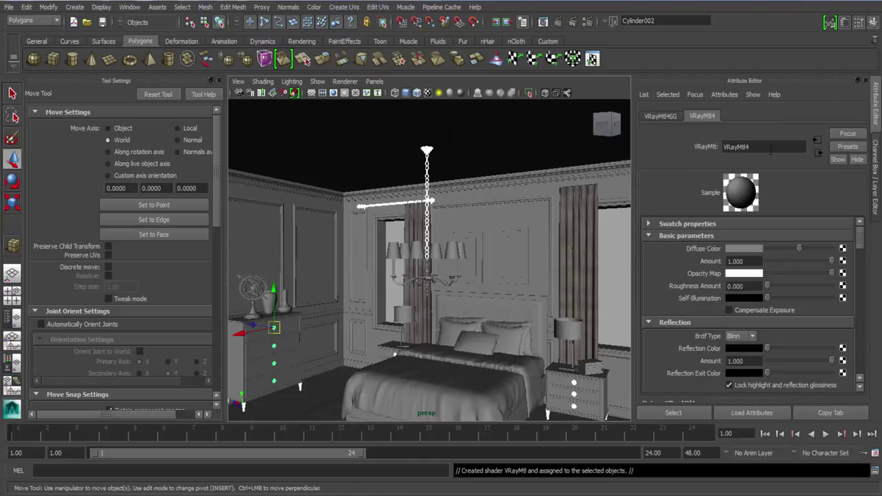
{"action": "double_click", "coordinate": [771, 150]}
{"action": "type", "text": "Brown_Mat"}
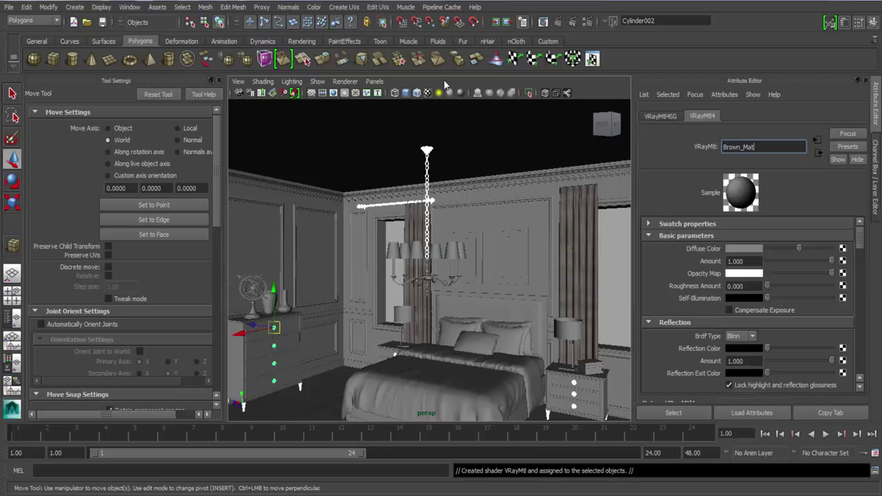
{"action": "key", "text": "Return"}
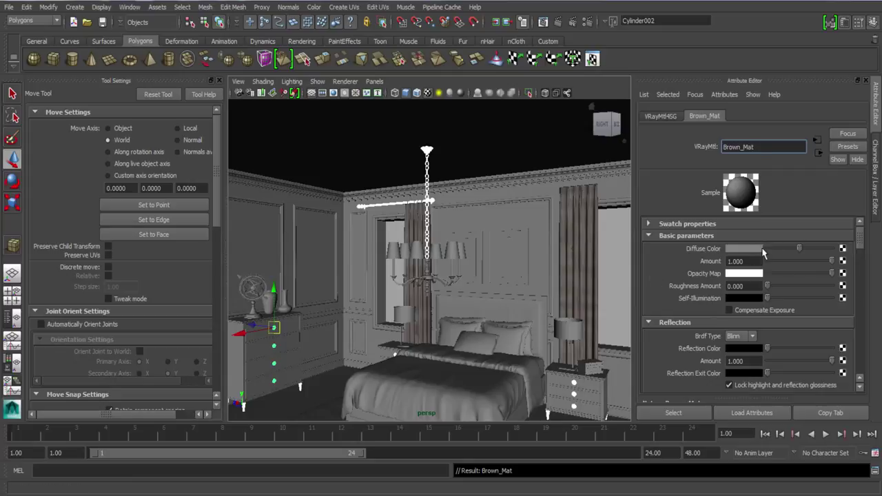
Step: Map a Ramp to the Diffuse Color of Brown_Mat and delete the ramp's blue and green colour entries
{"action": "left_click", "coordinate": [756, 249]}
{"action": "left_click", "coordinate": [843, 248]}
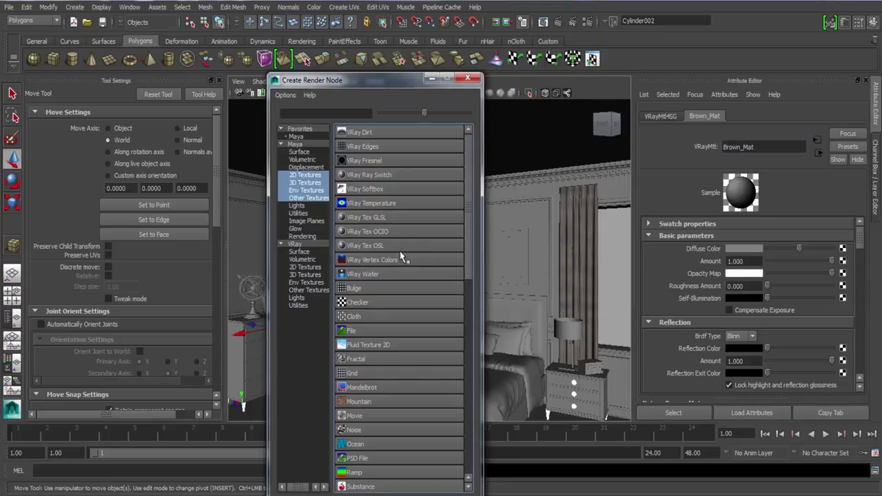
{"action": "left_click", "coordinate": [361, 474]}
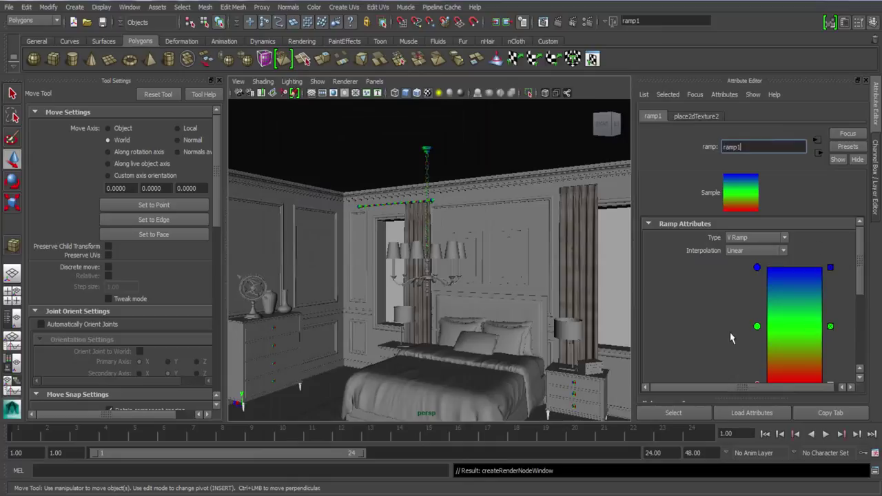
{"action": "left_click", "coordinate": [831, 268]}
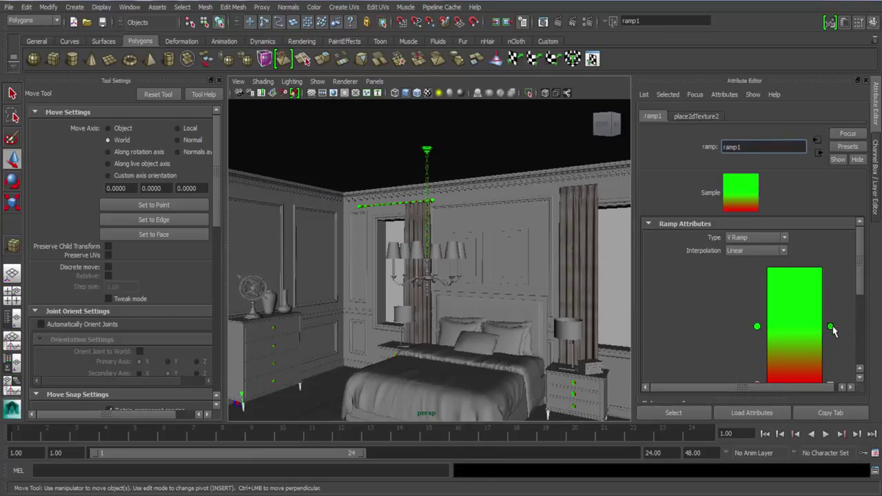
{"action": "left_click", "coordinate": [830, 326]}
{"action": "scroll", "coordinate": [840, 301], "scroll_direction": "down", "scroll_amount": 2}
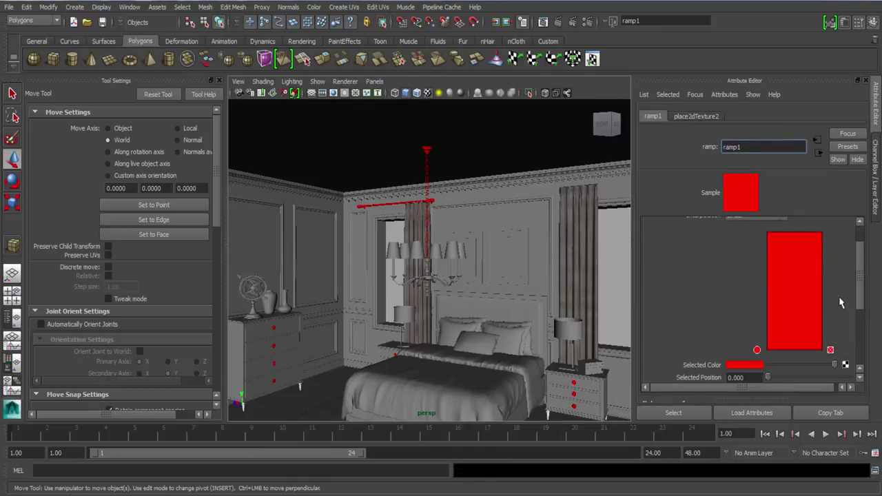
Step: Change the ramp's remaining red entry to a darker reddish brown with a slightly more orange hue
{"action": "left_click", "coordinate": [753, 368]}
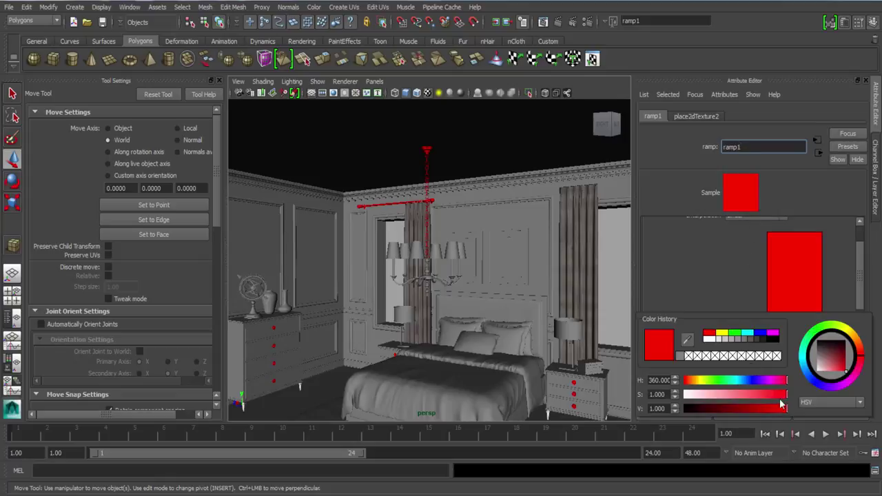
{"action": "mouse_move", "coordinate": [860, 365]}
{"action": "left_mouse_down"}
{"action": "mouse_move", "coordinate": [857, 346]}
{"action": "mouse_move", "coordinate": [860, 363]}
{"action": "mouse_move", "coordinate": [861, 356]}
{"action": "left_mouse_up"}
{"action": "left_click_drag", "start_coordinate": [777, 410], "coordinate": [740, 409]}
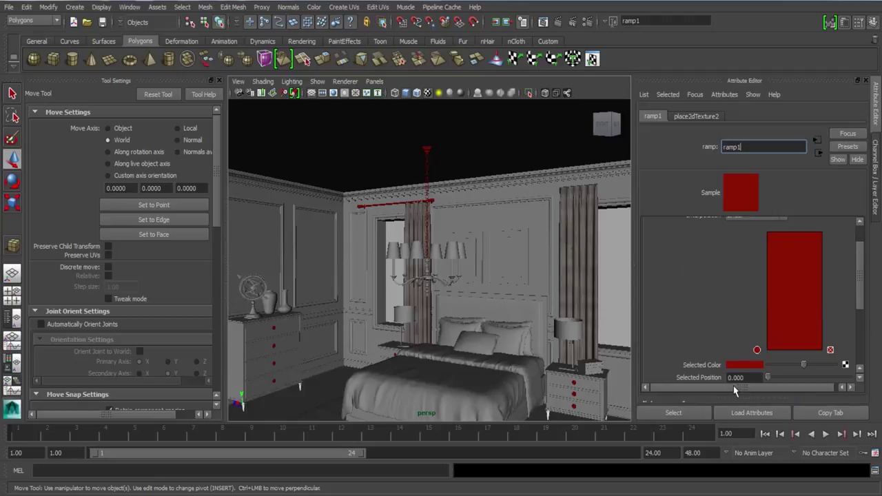
{"action": "left_click", "coordinate": [747, 367]}
{"action": "left_click", "coordinate": [742, 413]}
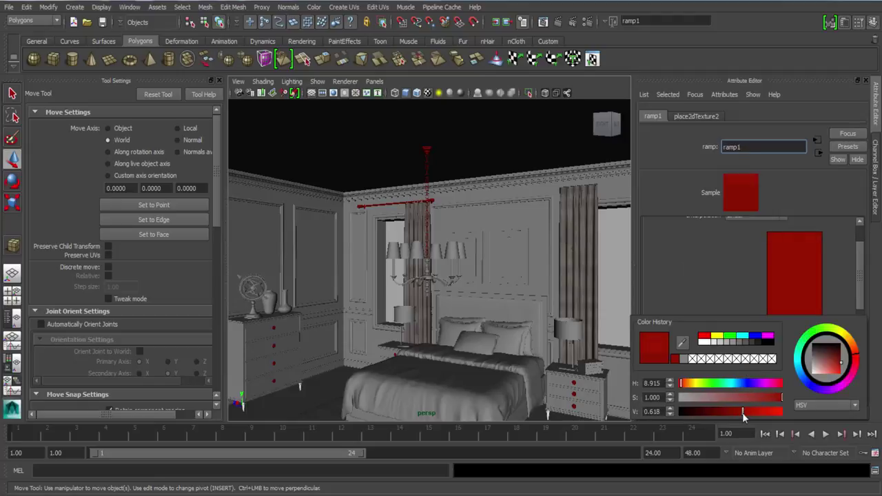
{"action": "left_click", "coordinate": [745, 395]}
{"action": "left_click_drag", "start_coordinate": [744, 397], "coordinate": [791, 393]}
{"action": "left_click_drag", "start_coordinate": [854, 363], "coordinate": [857, 355]}
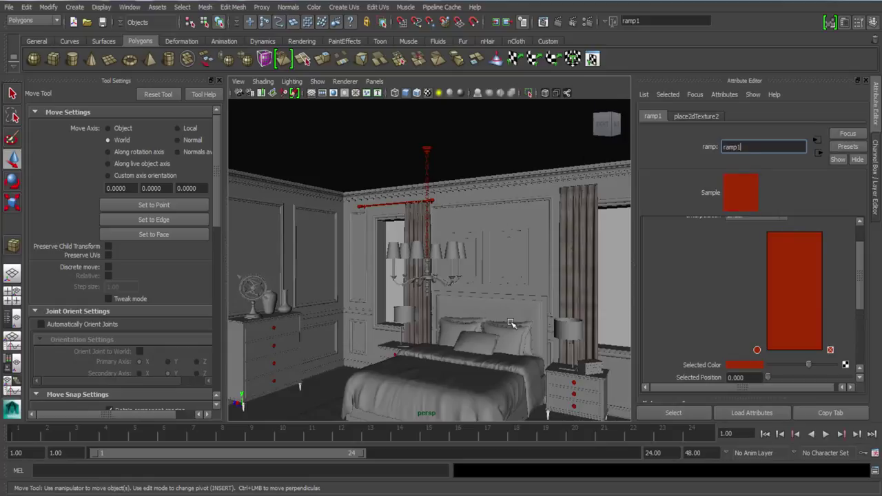
Step: Select the curtain rings on the rod nearest the dresser and assign the existing Brown_Mat material to them
{"action": "middle_click_drag", "start_coordinate": [485, 326], "coordinate": [368, 271], "text": "alt"}
{"action": "scroll", "coordinate": [368, 271], "scroll_direction": "up", "scroll_amount": 4}
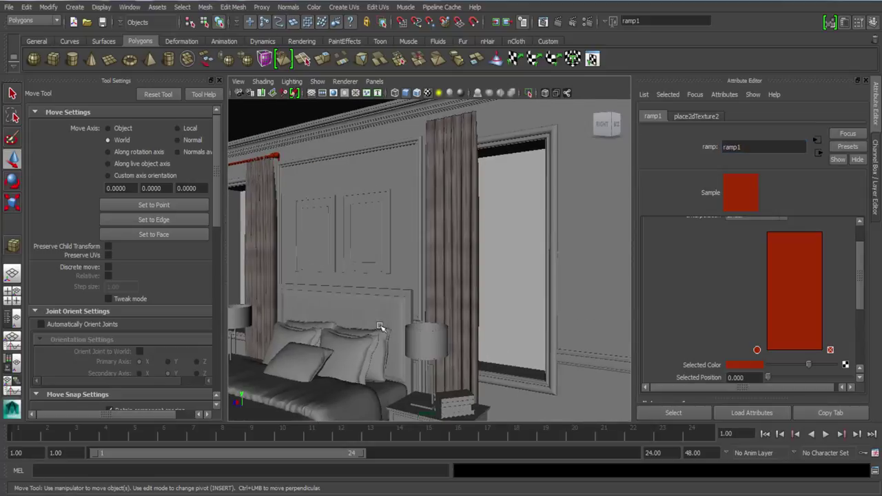
{"action": "middle_click_drag", "start_coordinate": [382, 329], "coordinate": [481, 303], "text": "alt"}
{"action": "right_click_drag", "start_coordinate": [481, 304], "coordinate": [490, 324], "text": "alt"}
{"action": "left_click_drag", "start_coordinate": [489, 324], "coordinate": [462, 326], "text": "alt"}
{"action": "right_click_drag", "start_coordinate": [462, 327], "coordinate": [512, 404], "text": "alt"}
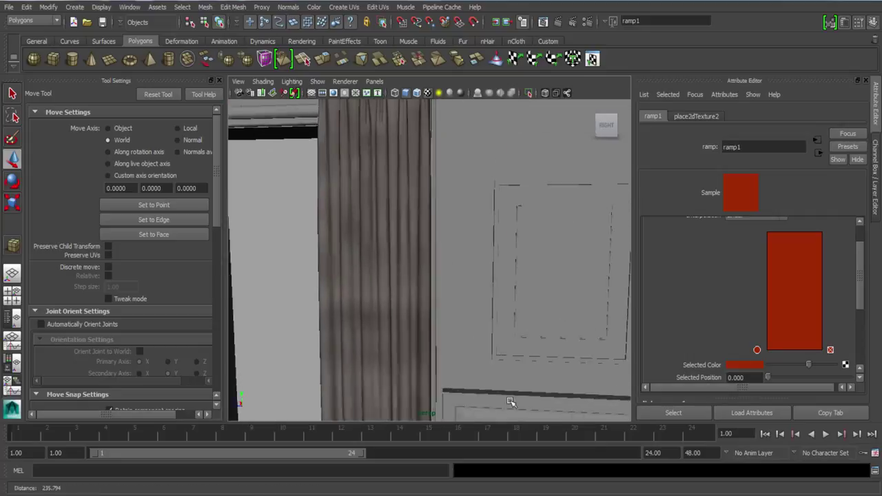
{"action": "middle_click_drag", "start_coordinate": [386, 186], "coordinate": [468, 340], "text": "alt"}
{"action": "mouse_move", "coordinate": [418, 324]}
{"action": "right_mouse_down", "text": "alt"}
{"action": "mouse_move", "coordinate": [439, 354]}
{"action": "mouse_move", "coordinate": [427, 335]}
{"action": "right_mouse_up", "text": "alt"}
{"action": "left_click_drag", "start_coordinate": [428, 335], "coordinate": [447, 296], "text": "alt"}
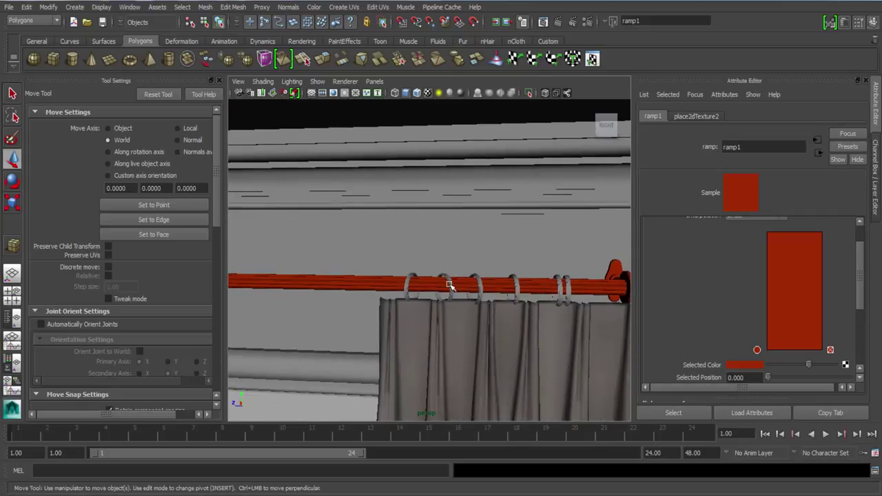
{"action": "left_click", "coordinate": [450, 285]}
{"action": "right_click_drag", "start_coordinate": [449, 284], "coordinate": [471, 397]}
{"action": "right_click_drag", "start_coordinate": [565, 493], "coordinate": [732, 459]}
{"action": "left_click_drag", "start_coordinate": [427, 347], "coordinate": [463, 322], "text": "alt"}
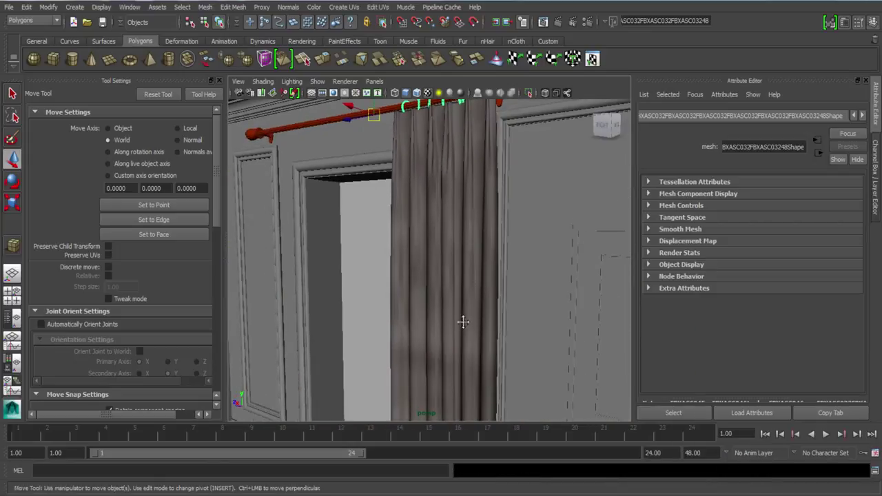
{"action": "middle_click_drag", "start_coordinate": [463, 322], "coordinate": [439, 285], "text": "alt"}
{"action": "right_click_drag", "start_coordinate": [439, 285], "coordinate": [374, 413], "text": "alt"}
{"action": "middle_click_drag", "start_coordinate": [374, 413], "coordinate": [421, 327], "text": "alt"}
{"action": "right_click_drag", "start_coordinate": [421, 327], "coordinate": [405, 308], "text": "alt"}
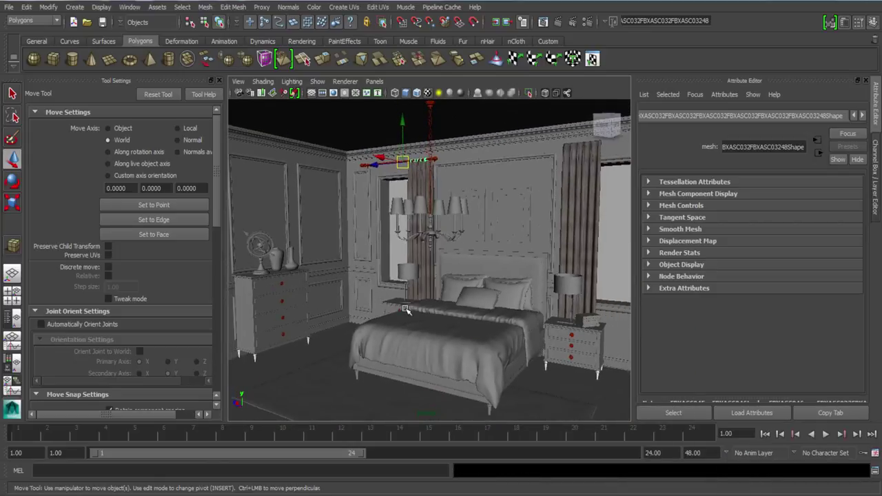
Step: Select the wooden bodies of the dresser and both bedside tables, leaving out their knobs and legs
{"action": "left_click_drag", "start_coordinate": [414, 307], "coordinate": [436, 302], "text": "alt"}
{"action": "right_click_drag", "start_coordinate": [435, 302], "coordinate": [409, 331], "text": "alt"}
{"action": "middle_click_drag", "start_coordinate": [409, 330], "coordinate": [402, 337], "text": "alt"}
{"action": "right_click_drag", "start_coordinate": [402, 337], "coordinate": [422, 386], "text": "alt"}
{"action": "middle_click_drag", "start_coordinate": [434, 335], "coordinate": [482, 321], "text": "alt"}
{"action": "right_click_drag", "start_coordinate": [430, 351], "coordinate": [436, 370], "text": "alt"}
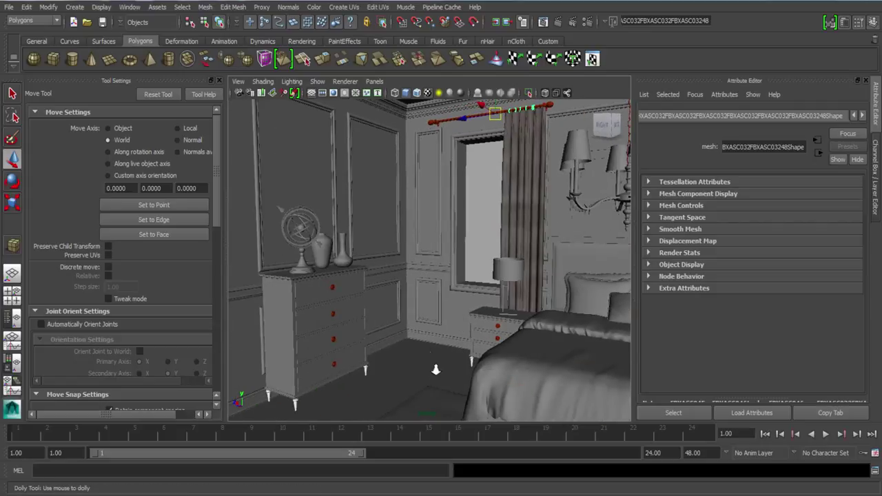
{"action": "left_click_drag", "start_coordinate": [436, 370], "coordinate": [407, 331], "text": "alt"}
{"action": "left_click", "coordinate": [362, 323]}
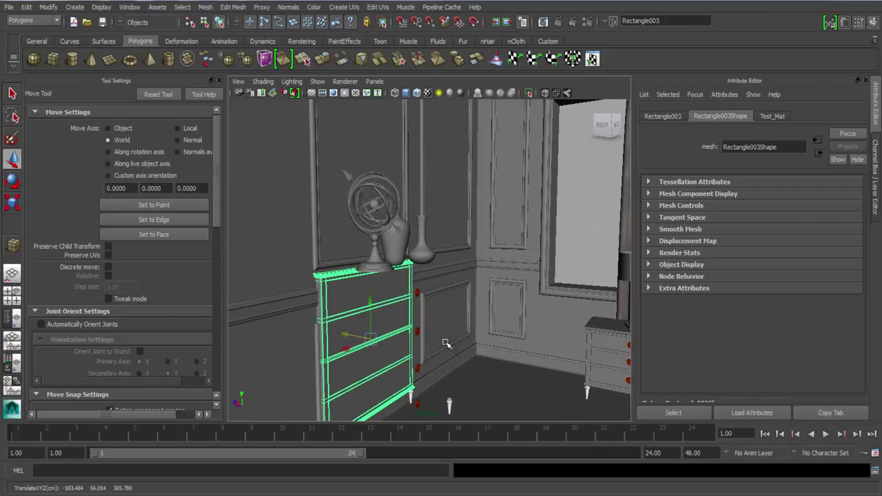
{"action": "key", "text": "ctrl+z"}
{"action": "middle_click_drag", "start_coordinate": [540, 374], "coordinate": [105, 280], "text": "alt"}
{"action": "left_click", "coordinate": [591, 384]}
{"action": "scroll", "coordinate": [268, 321], "scroll_direction": "down", "scroll_amount": 1}
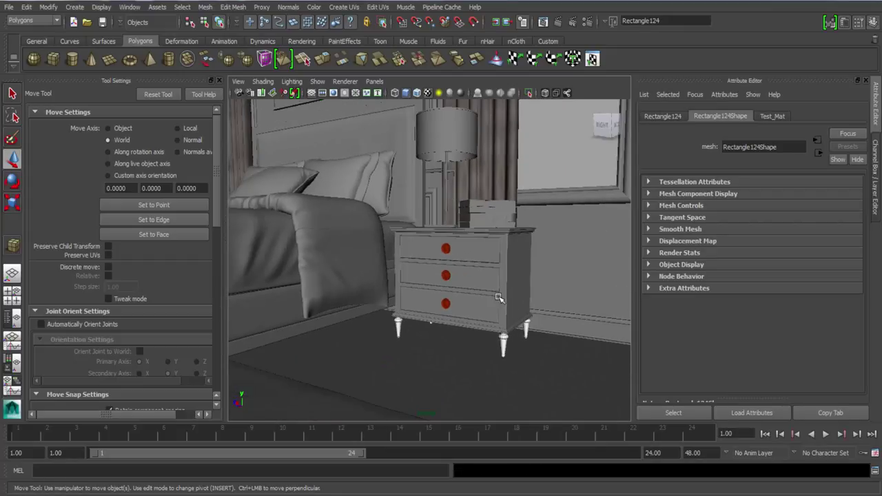
{"action": "left_click", "coordinate": [501, 300]}
{"action": "middle_click_drag", "start_coordinate": [355, 313], "coordinate": [409, 349], "text": "alt"}
{"action": "scroll", "coordinate": [549, 331], "scroll_direction": "down", "scroll_amount": 3}
Step: Assign a new VRay Mtl to the selected dresser and bedside tables and rename it as Wood_Mat
{"action": "right_click_drag", "start_coordinate": [488, 272], "coordinate": [498, 478]}
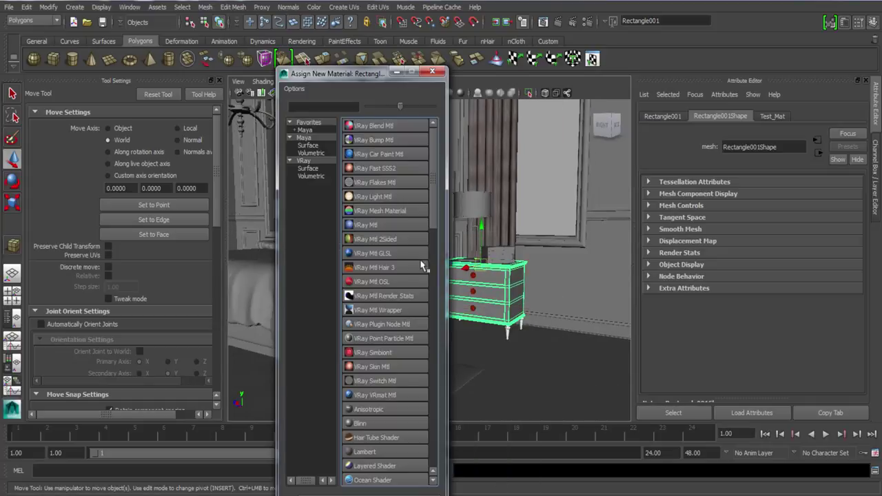
{"action": "left_click", "coordinate": [384, 231]}
{"action": "left_click_drag", "start_coordinate": [773, 146], "coordinate": [559, 124]}
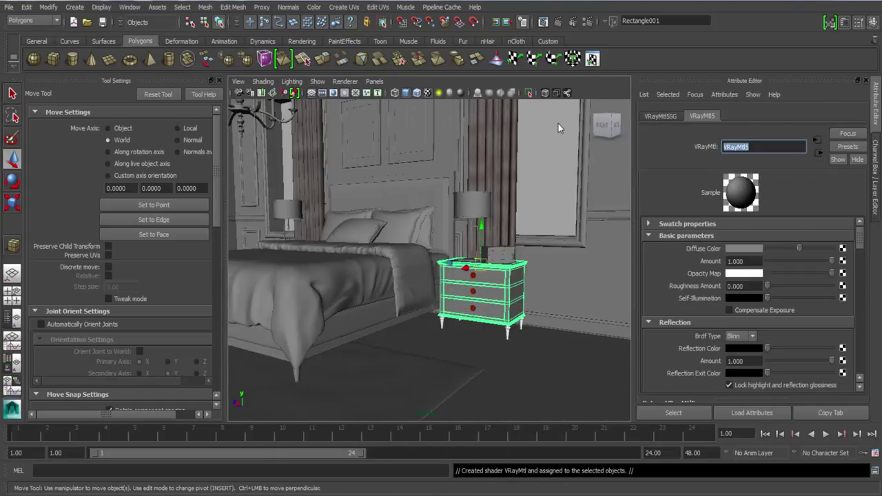
{"action": "type", "text": "Wood_Mat"}
{"action": "key", "text": "Return"}
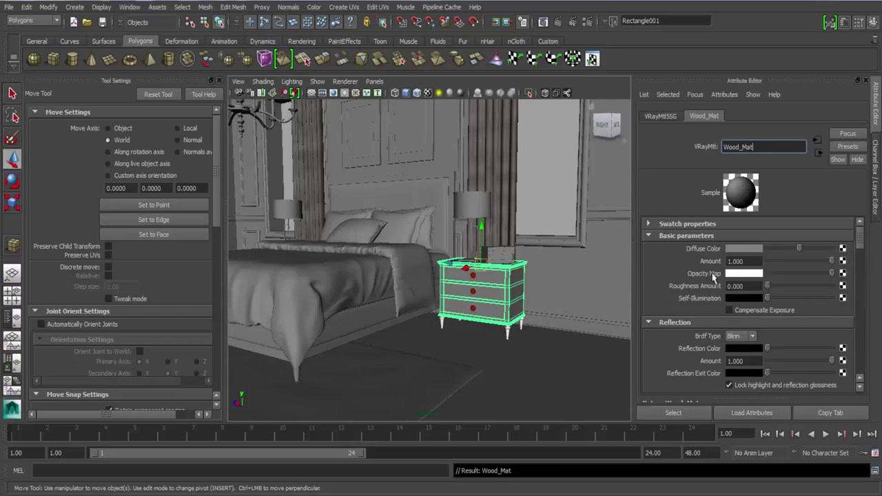
Step: Map a File texture to the Diffuse Color of Wood_Mat and start choosing its image
{"action": "left_click", "coordinate": [842, 273]}
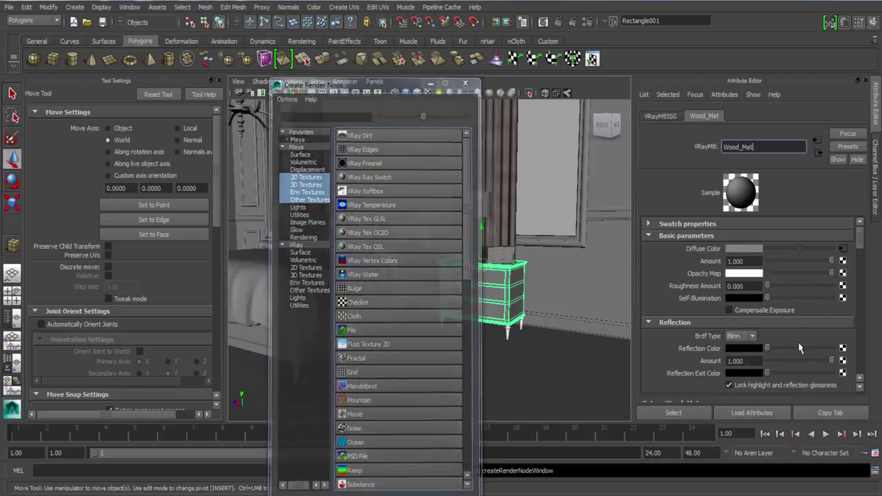
{"action": "left_click", "coordinate": [354, 330]}
{"action": "left_click", "coordinate": [846, 282]}
Step: Preview the images in the sourceimages folder and load the dark wood image A0000002.jpg into the file texture
{"action": "left_click", "coordinate": [182, 148]}
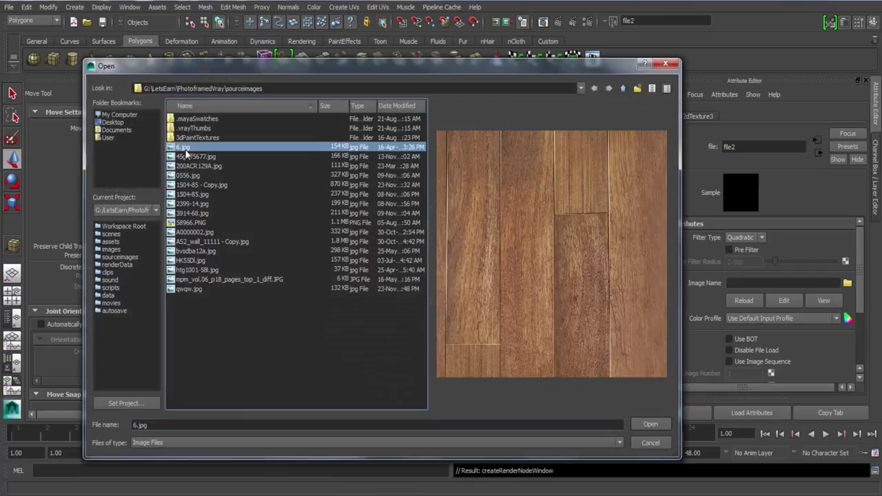
{"action": "left_click", "coordinate": [193, 157]}
{"action": "left_click", "coordinate": [194, 166]}
{"action": "left_click", "coordinate": [199, 175]}
{"action": "left_click", "coordinate": [199, 185]}
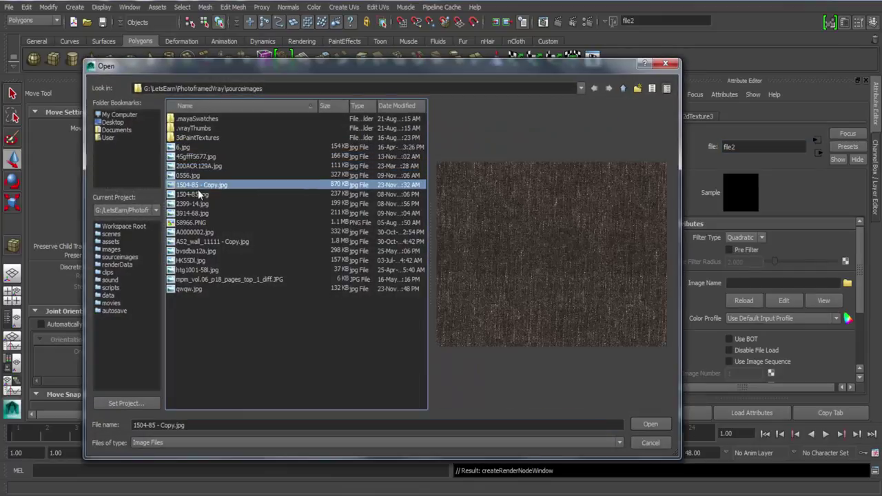
{"action": "left_click", "coordinate": [193, 194]}
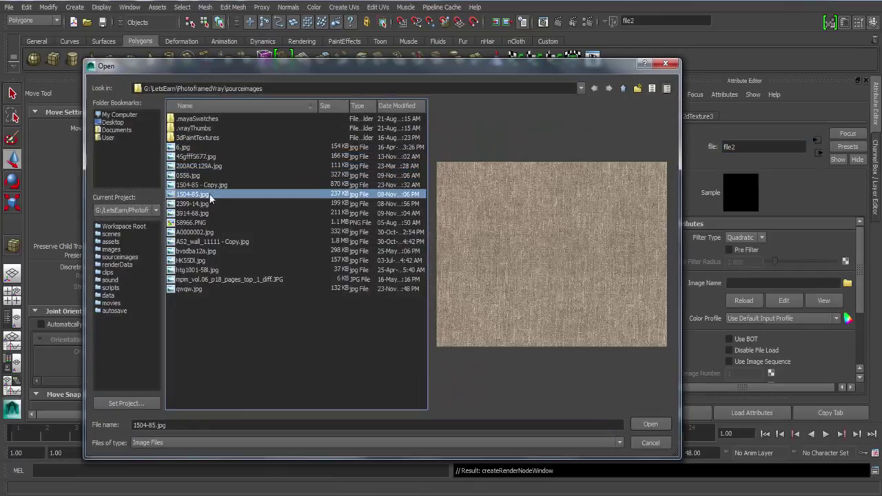
{"action": "left_click", "coordinate": [201, 204]}
{"action": "left_click", "coordinate": [204, 223]}
{"action": "left_click", "coordinate": [204, 233]}
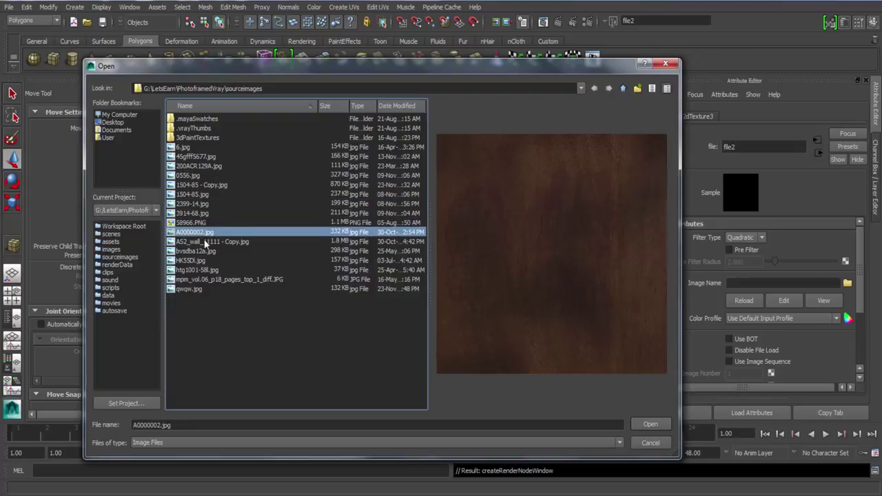
{"action": "left_click", "coordinate": [205, 242]}
{"action": "left_click", "coordinate": [195, 233]}
{"action": "left_click", "coordinate": [650, 424]}
Step: Examine the wood texture up close on the bedside tables and the dresser
{"action": "left_click_drag", "start_coordinate": [500, 287], "coordinate": [486, 283], "text": "alt"}
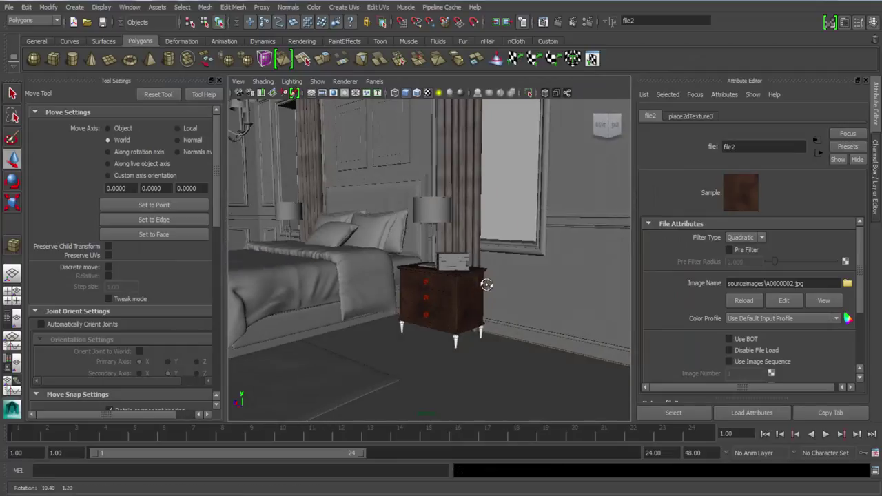
{"action": "scroll", "coordinate": [506, 376], "scroll_direction": "up", "scroll_amount": 5}
{"action": "middle_click_drag", "start_coordinate": [505, 376], "coordinate": [480, 303], "text": "alt"}
{"action": "right_click_drag", "start_coordinate": [480, 303], "coordinate": [416, 266], "text": "alt"}
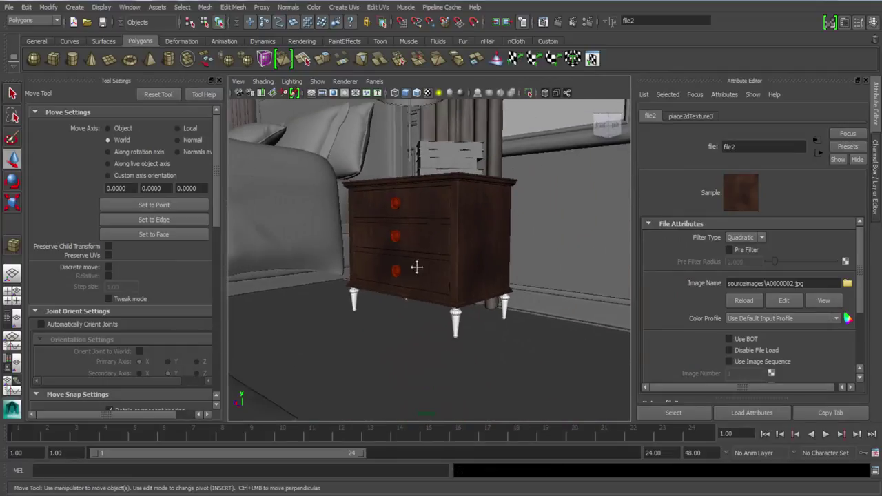
{"action": "middle_click_drag", "start_coordinate": [416, 266], "coordinate": [467, 319], "text": "alt"}
{"action": "right_click_drag", "start_coordinate": [466, 319], "coordinate": [346, 316], "text": "alt"}
{"action": "middle_click_drag", "start_coordinate": [346, 315], "coordinate": [380, 295], "text": "alt"}
{"action": "right_click_drag", "start_coordinate": [380, 295], "coordinate": [429, 323], "text": "alt"}
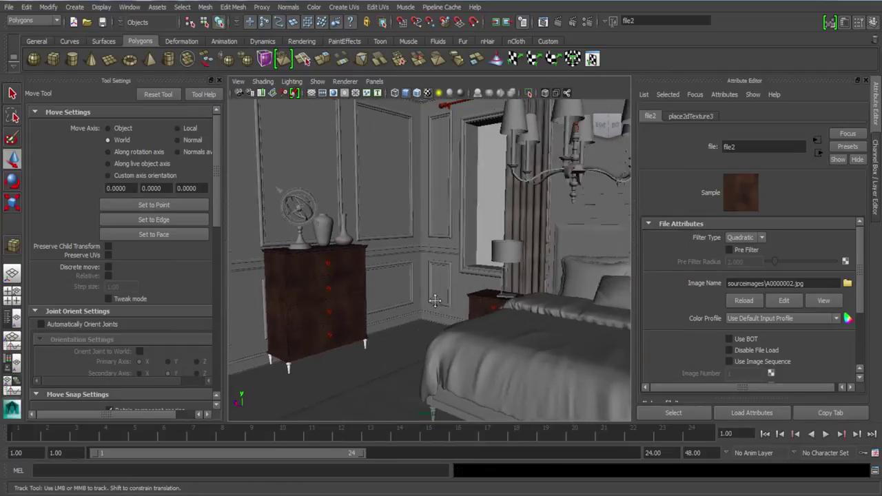
{"action": "middle_click_drag", "start_coordinate": [428, 323], "coordinate": [434, 348], "text": "alt"}
{"action": "right_click_drag", "start_coordinate": [434, 348], "coordinate": [454, 322], "text": "alt"}
{"action": "middle_click_drag", "start_coordinate": [453, 321], "coordinate": [476, 296], "text": "alt"}
{"action": "right_click_drag", "start_coordinate": [475, 296], "coordinate": [412, 388], "text": "alt"}
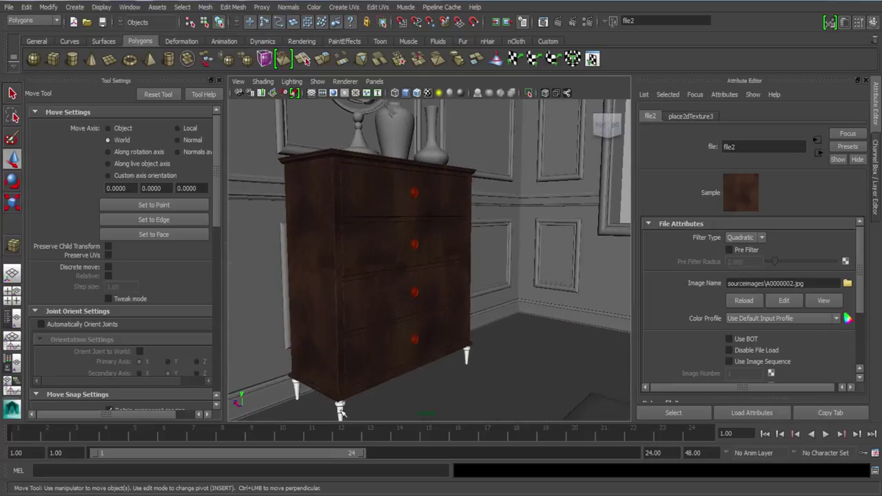
Step: Select the dresser's legs, frame them in the view and show the settings of their Brown_Mat material
{"action": "left_click", "coordinate": [466, 358]}
{"action": "middle_click_drag", "start_coordinate": [464, 363], "coordinate": [303, 303], "text": "alt"}
{"action": "right_click_drag", "start_coordinate": [303, 304], "coordinate": [365, 289], "text": "alt"}
{"action": "middle_click_drag", "start_coordinate": [365, 289], "coordinate": [264, 303], "text": "alt"}
{"action": "middle_click_drag", "start_coordinate": [418, 307], "coordinate": [567, 360], "text": "alt"}
{"action": "middle_click_drag", "start_coordinate": [324, 317], "coordinate": [429, 328], "text": "alt"}
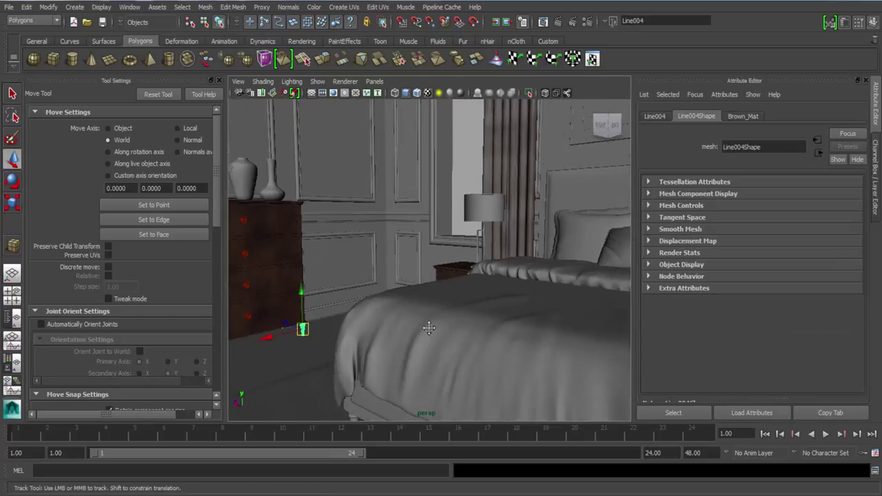
{"action": "key", "text": "f"}
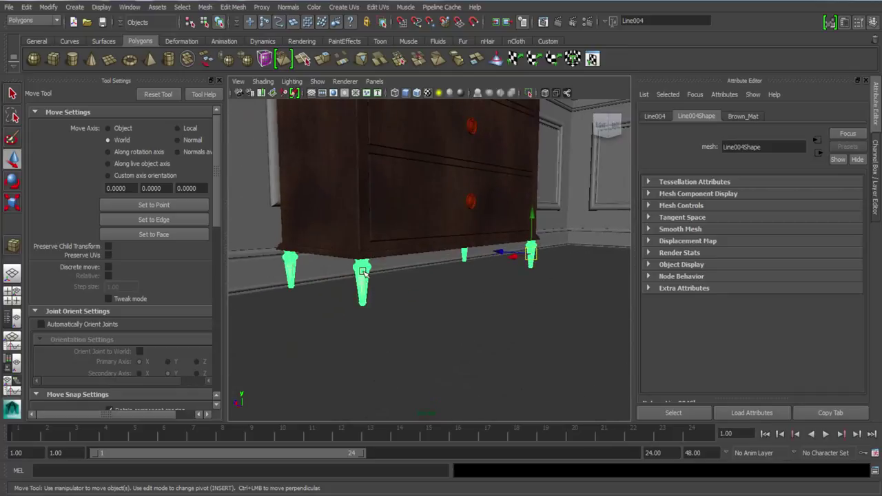
{"action": "left_click", "coordinate": [748, 116]}
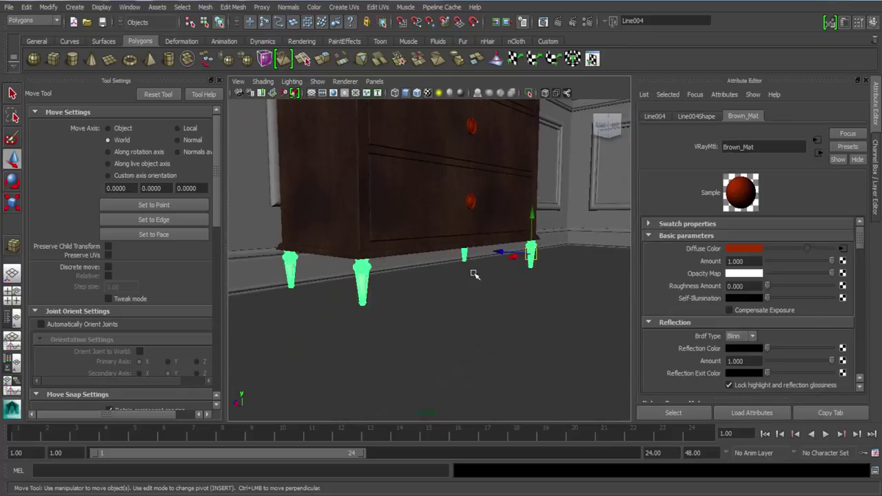
Step: Select the cylindrical shades of both bedside lamps
{"action": "right_click_drag", "start_coordinate": [474, 274], "coordinate": [437, 238], "text": "alt"}
{"action": "right_click_drag", "start_coordinate": [427, 278], "coordinate": [429, 308], "text": "alt"}
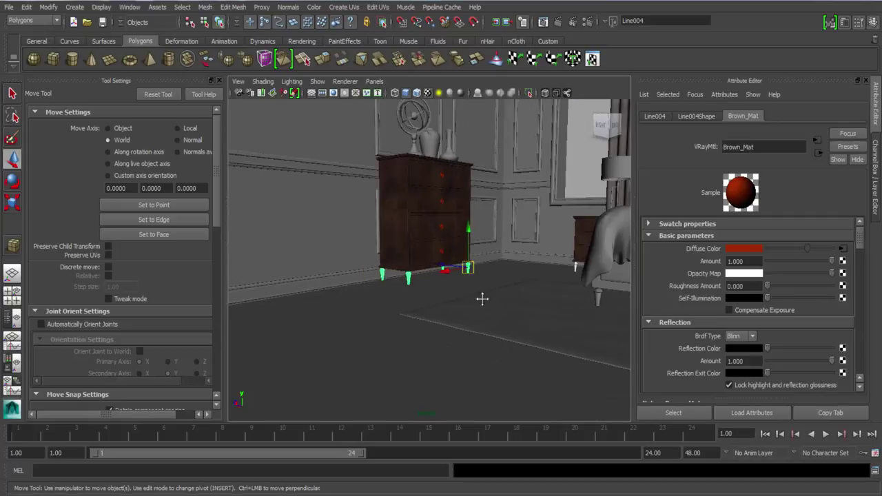
{"action": "middle_click_drag", "start_coordinate": [482, 299], "coordinate": [408, 371], "text": "alt"}
{"action": "right_click_drag", "start_coordinate": [408, 371], "coordinate": [401, 355], "text": "alt"}
{"action": "left_click_drag", "start_coordinate": [504, 336], "coordinate": [402, 298], "text": "alt"}
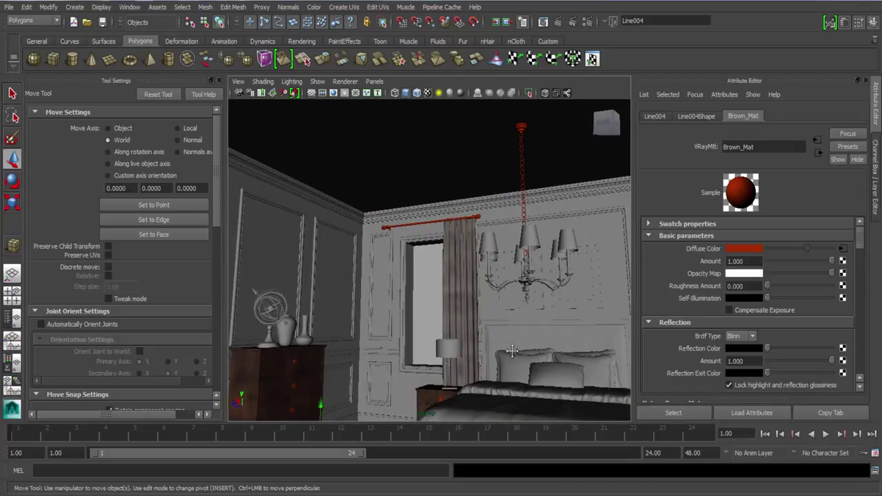
{"action": "middle_click_drag", "start_coordinate": [524, 344], "coordinate": [461, 355], "text": "alt"}
{"action": "scroll", "coordinate": [475, 295], "scroll_direction": "up", "scroll_amount": 4}
{"action": "scroll", "coordinate": [475, 295], "scroll_direction": "down", "scroll_amount": 3}
{"action": "left_click_drag", "start_coordinate": [475, 295], "coordinate": [465, 296], "text": "alt"}
{"action": "middle_click_drag", "start_coordinate": [475, 303], "coordinate": [416, 291], "text": "alt"}
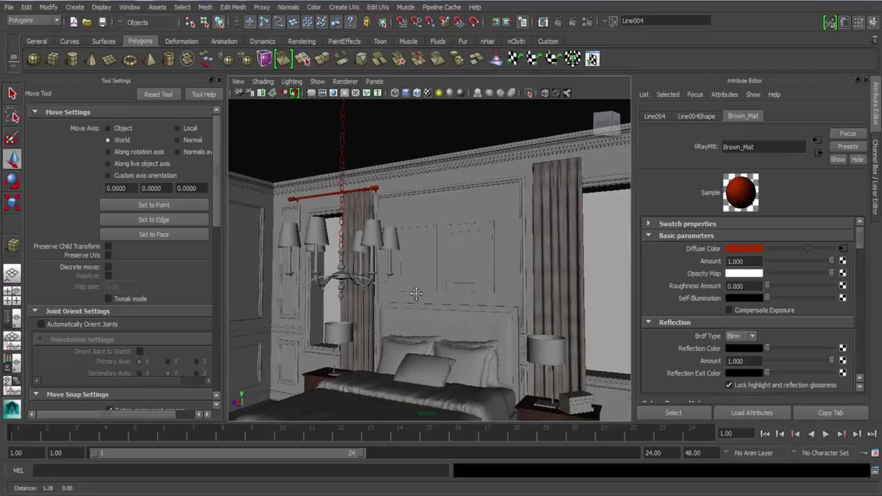
{"action": "left_click", "coordinate": [553, 354]}
{"action": "left_click_drag", "start_coordinate": [428, 343], "coordinate": [478, 343], "text": "alt"}
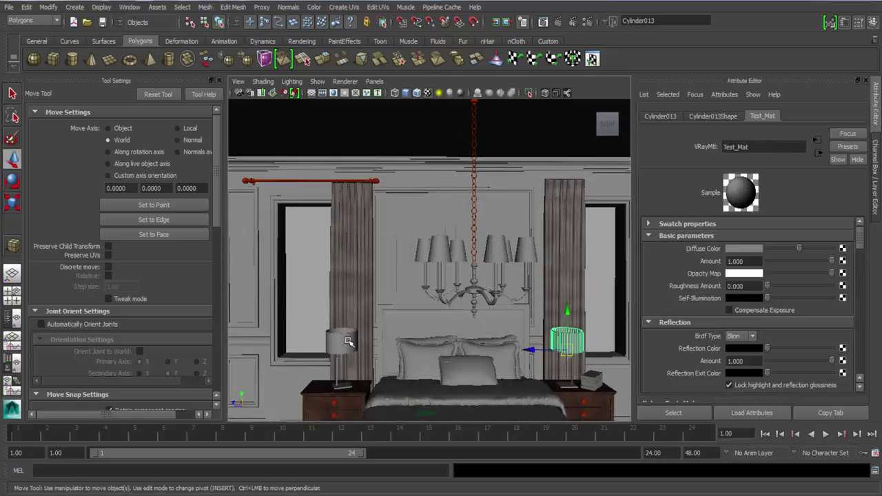
{"action": "left_click", "coordinate": [348, 339], "text": "shift"}
Step: Add the rims of both bedside lamp shades to the selection
{"action": "middle_click_drag", "start_coordinate": [350, 340], "coordinate": [416, 307], "text": "alt"}
{"action": "right_click_drag", "start_coordinate": [415, 307], "coordinate": [430, 322], "text": "alt"}
{"action": "scroll", "coordinate": [416, 307], "scroll_direction": "up", "scroll_amount": 6}
{"action": "middle_click_drag", "start_coordinate": [399, 400], "coordinate": [417, 361], "text": "alt"}
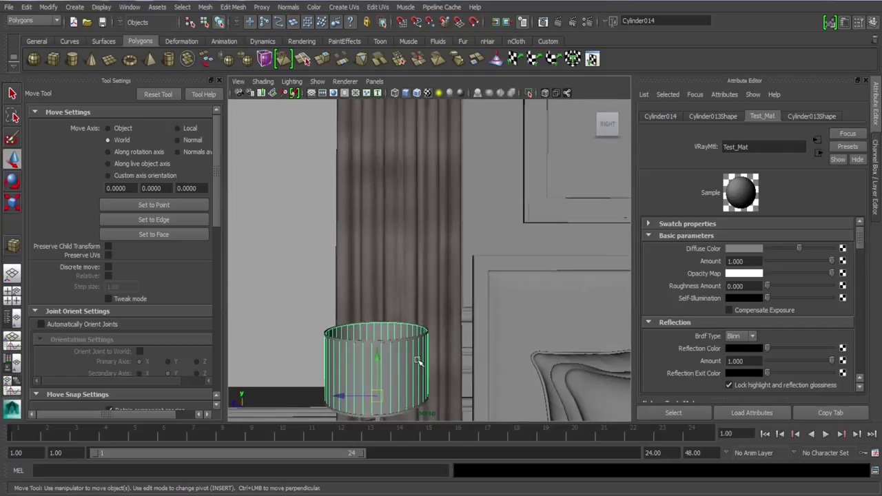
{"action": "left_click", "coordinate": [411, 338], "text": "shift"}
{"action": "middle_click_drag", "start_coordinate": [593, 342], "coordinate": [350, 309], "text": "alt"}
{"action": "middle_click_drag", "start_coordinate": [565, 322], "coordinate": [350, 308], "text": "alt"}
{"action": "left_click", "coordinate": [338, 264]}
{"action": "left_click_drag", "start_coordinate": [339, 264], "coordinate": [381, 349], "text": "alt"}
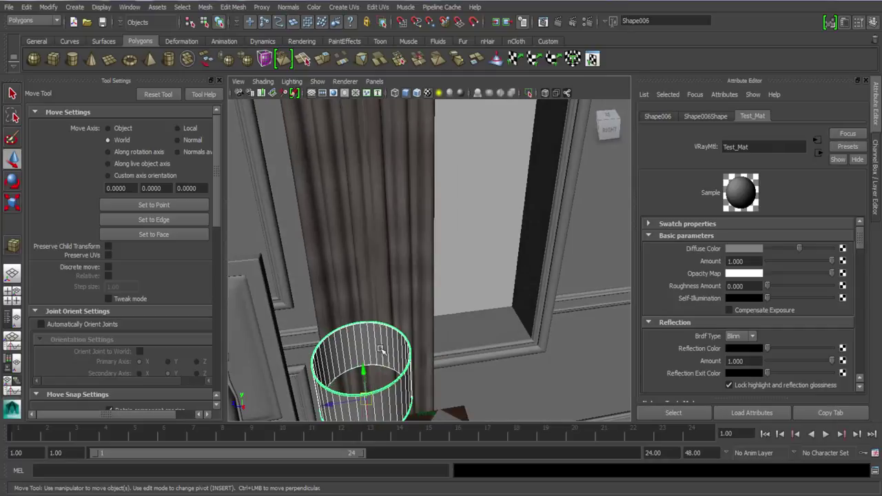
{"action": "left_click_drag", "start_coordinate": [347, 385], "coordinate": [343, 316], "text": "alt"}
{"action": "scroll", "coordinate": [438, 356], "scroll_direction": "down", "scroll_amount": 5}
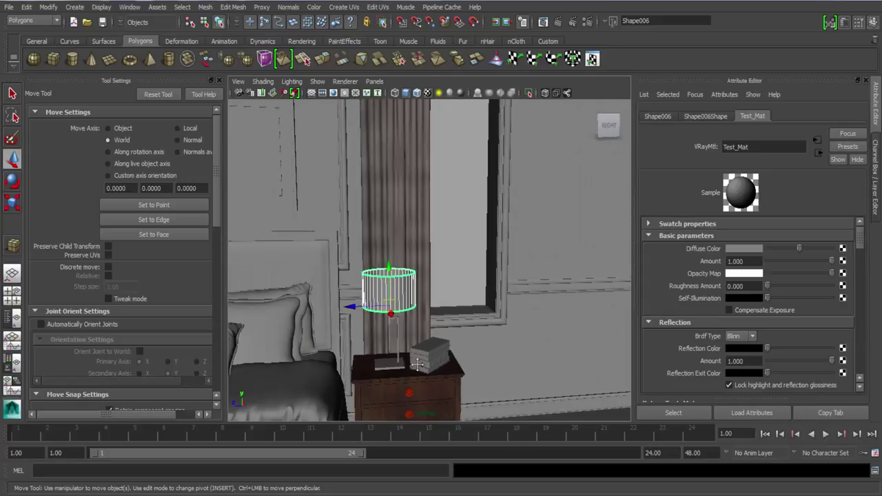
Step: Add the chandelier's shades to the selected bedside lamp shades
{"action": "middle_click_drag", "start_coordinate": [401, 266], "coordinate": [445, 277], "text": "alt"}
{"action": "left_click_drag", "start_coordinate": [450, 351], "coordinate": [379, 270], "text": "alt"}
{"action": "scroll", "coordinate": [379, 269], "scroll_direction": "down", "scroll_amount": 5}
{"action": "middle_click_drag", "start_coordinate": [379, 270], "coordinate": [461, 350], "text": "alt"}
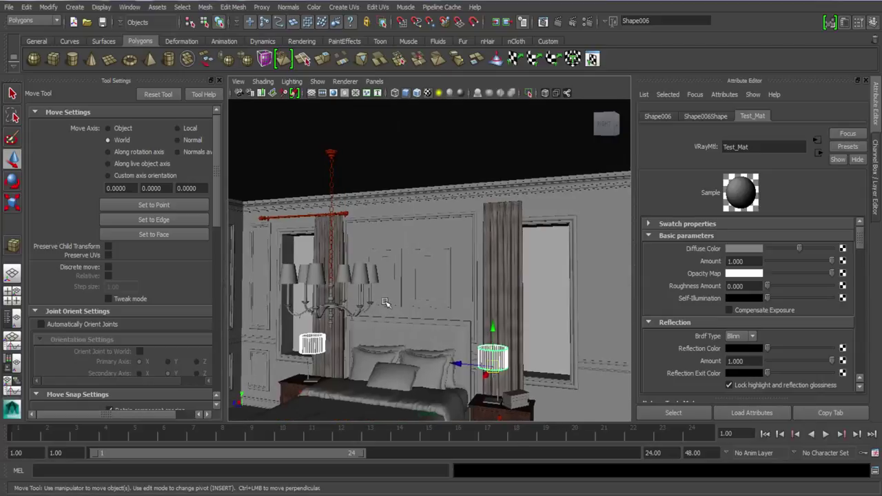
{"action": "left_click_drag", "start_coordinate": [403, 381], "coordinate": [436, 393], "text": "alt"}
{"action": "scroll", "coordinate": [437, 393], "scroll_direction": "up", "scroll_amount": 5}
{"action": "left_click", "coordinate": [375, 369]}
{"action": "middle_click_drag", "start_coordinate": [379, 368], "coordinate": [463, 358], "text": "alt"}
{"action": "scroll", "coordinate": [463, 357], "scroll_direction": "down", "scroll_amount": 5}
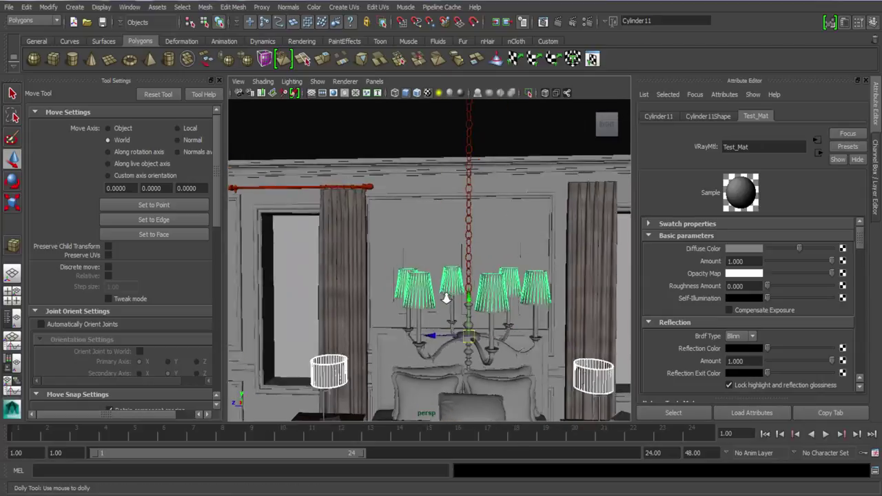
Step: Assign a new VRay Mtl 2Sided to the selected lamp and chandelier shades and rename it as LampShade_Mat
{"action": "right_click_drag", "start_coordinate": [431, 261], "coordinate": [441, 479]}
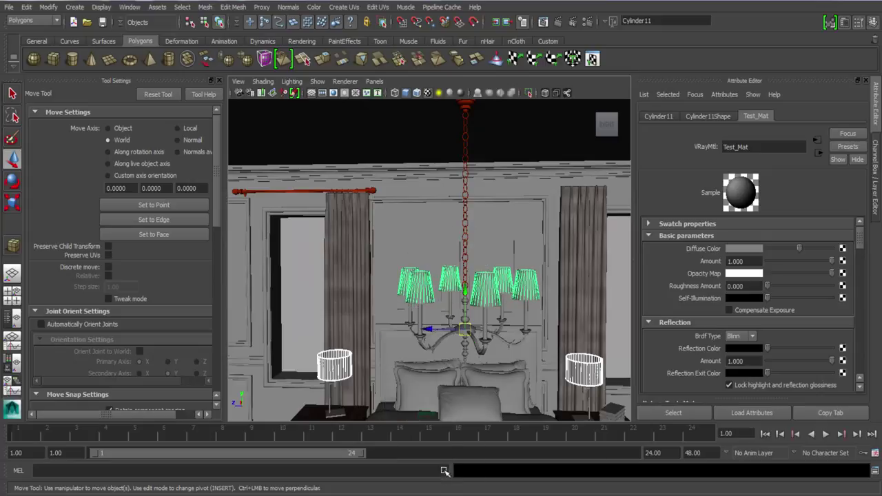
{"action": "left_click", "coordinate": [387, 241]}
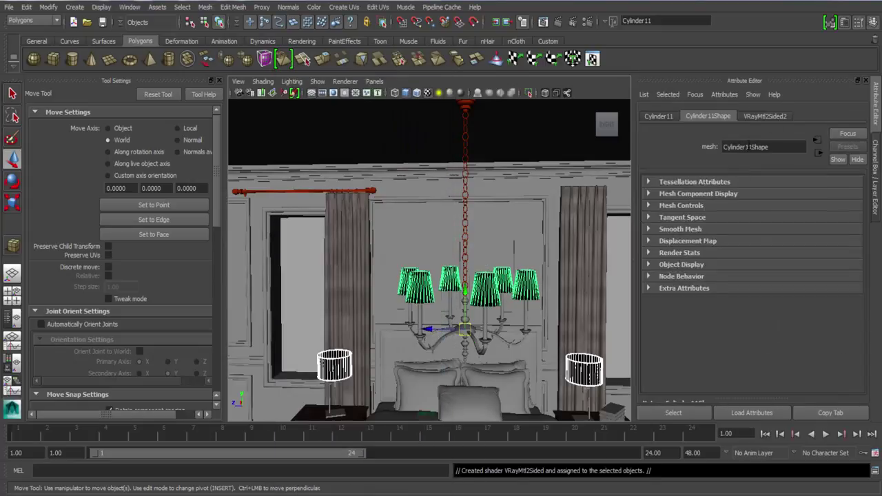
{"action": "type", "text": "LampShade_Mat"}
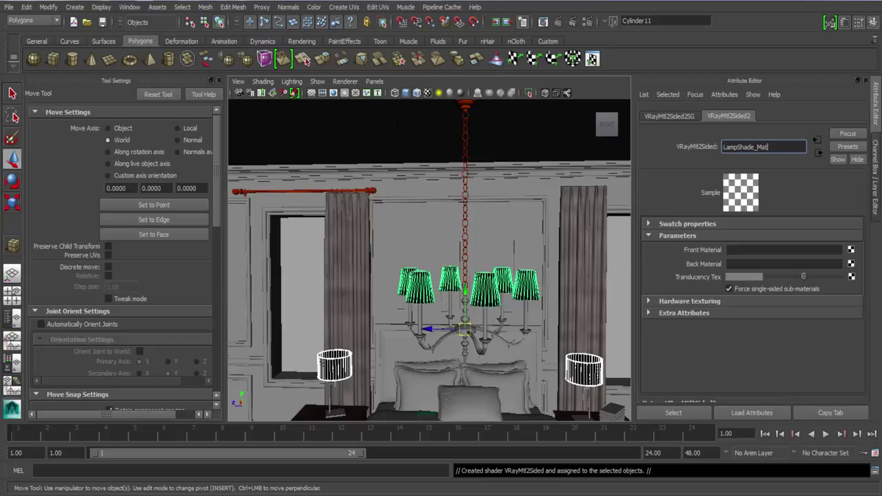
{"action": "key", "text": "Return"}
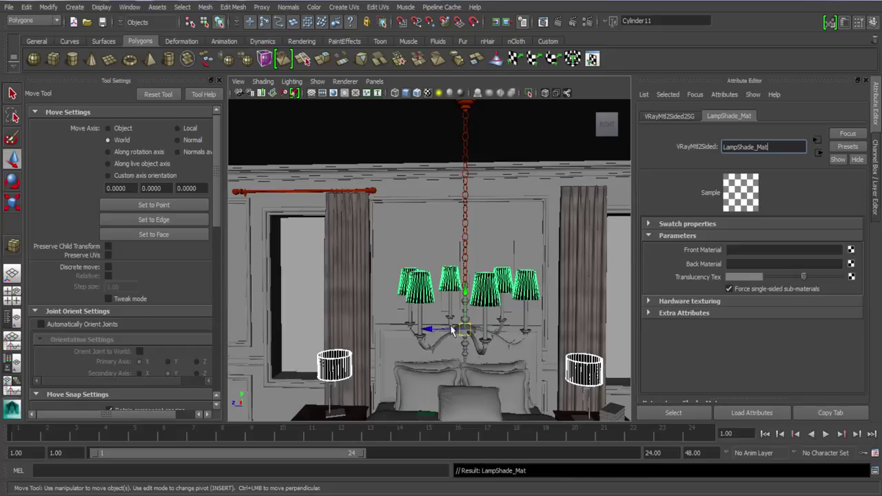
Step: Create a VRay Mtl as a sub-material of LampShade_Mat and rename it as Lamp_Mat
{"action": "left_click", "coordinate": [377, 234]}
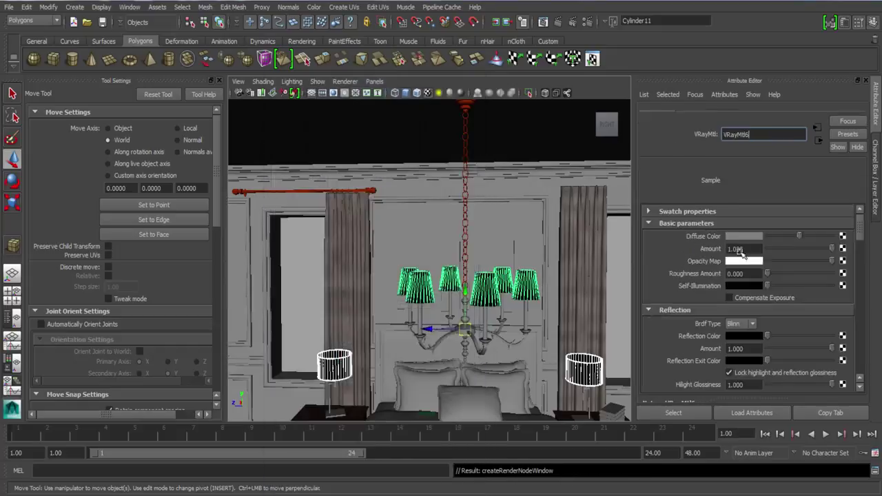
{"action": "double_click", "coordinate": [767, 148]}
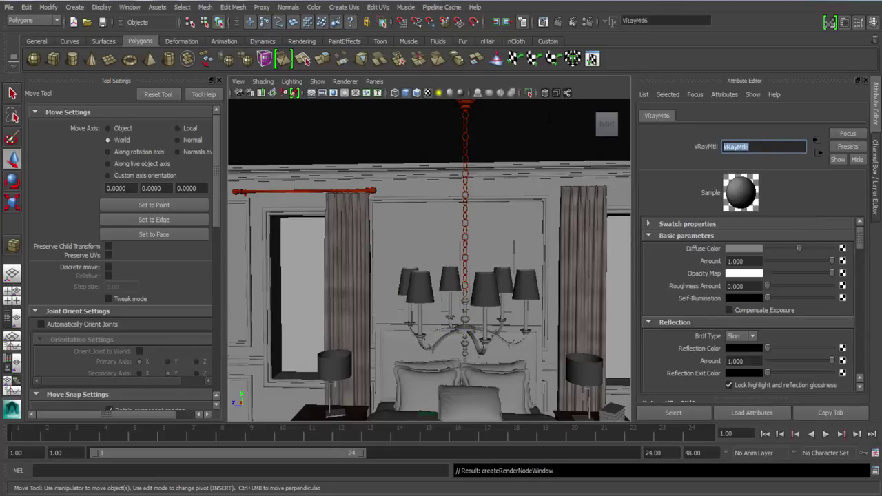
{"action": "type", "text": "Lamp_Mat"}
{"action": "key", "text": "Return"}
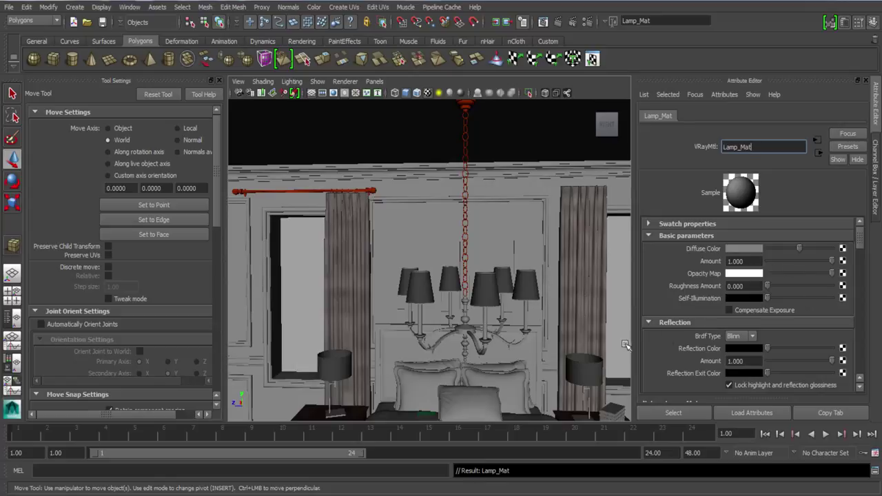
{"action": "left_click_drag", "start_coordinate": [552, 330], "coordinate": [545, 329], "text": "alt"}
{"action": "right_click_drag", "start_coordinate": [545, 329], "coordinate": [523, 311], "text": "alt"}
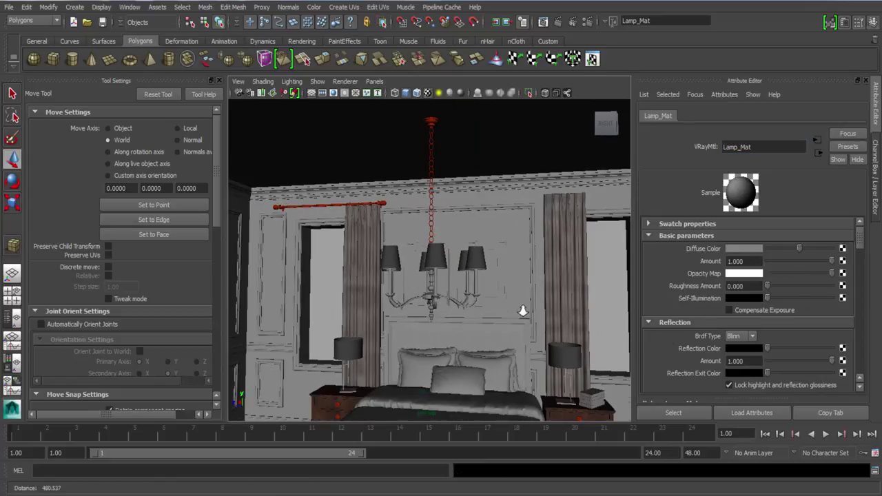
Step: Map a ramp texture to Lamp_Mat's diffuse color and delete its blue and green color entries
{"action": "left_click_drag", "start_coordinate": [523, 311], "coordinate": [503, 315], "text": "alt"}
{"action": "right_click_drag", "start_coordinate": [503, 315], "coordinate": [525, 347], "text": "alt"}
{"action": "left_click_drag", "start_coordinate": [526, 347], "coordinate": [521, 306], "text": "alt"}
{"action": "right_click_drag", "start_coordinate": [521, 305], "coordinate": [503, 351], "text": "alt"}
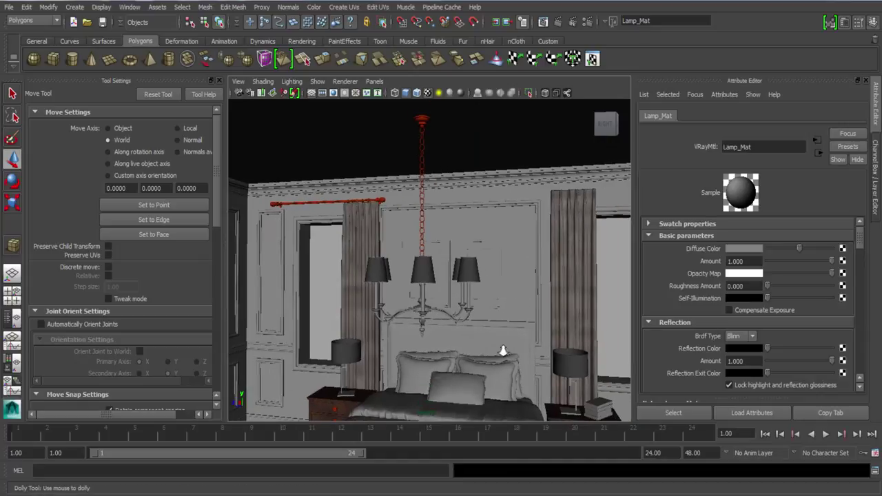
{"action": "key", "text": "f"}
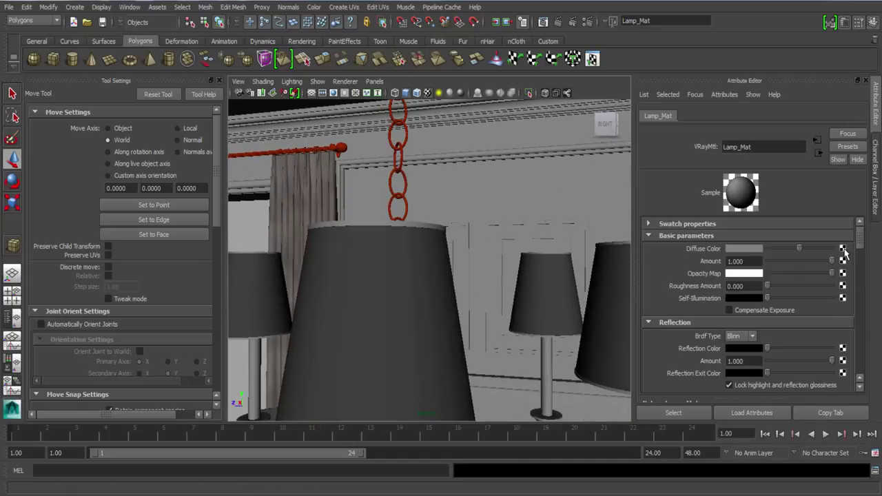
{"action": "left_click", "coordinate": [843, 250]}
{"action": "left_click", "coordinate": [366, 474]}
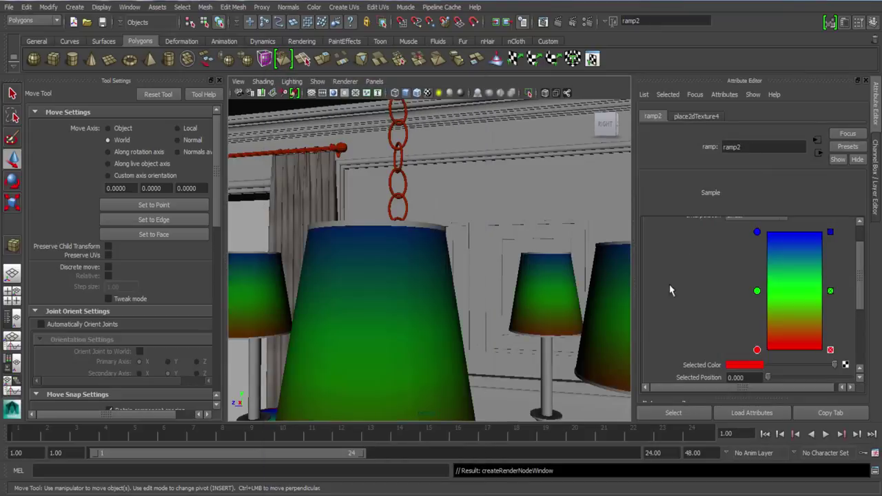
{"action": "left_click", "coordinate": [830, 232]}
{"action": "left_click", "coordinate": [830, 291]}
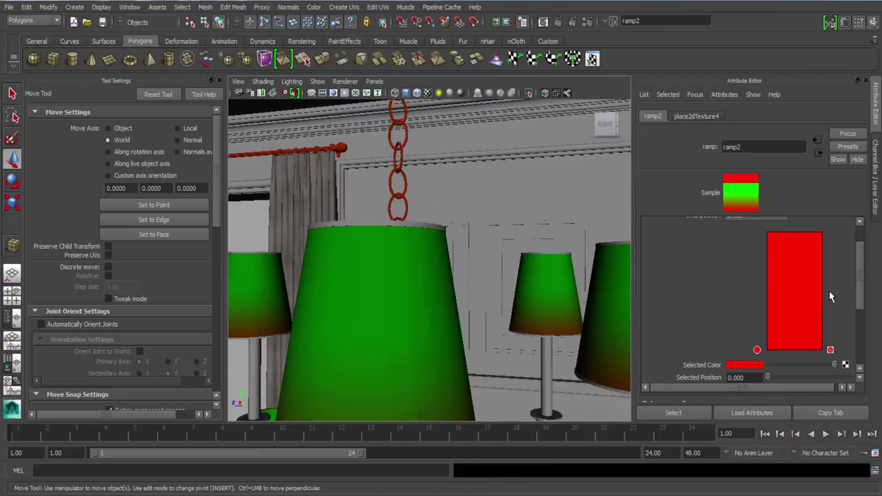
Step: Change the remaining red entry of the lamp shade ramp to a fully saturated light blue
{"action": "scroll", "coordinate": [830, 297], "scroll_direction": "down", "scroll_amount": 3}
{"action": "left_click", "coordinate": [749, 295]}
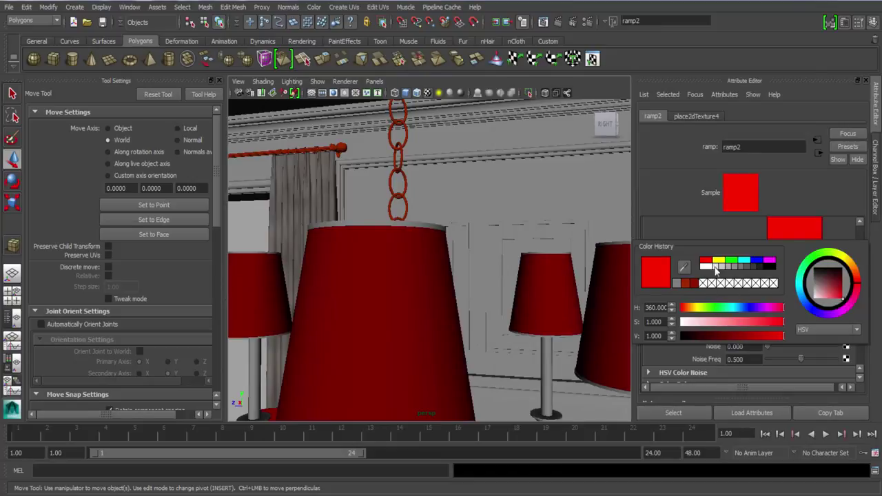
{"action": "left_click_drag", "start_coordinate": [734, 307], "coordinate": [742, 312]}
{"action": "left_click_drag", "start_coordinate": [744, 308], "coordinate": [740, 309]}
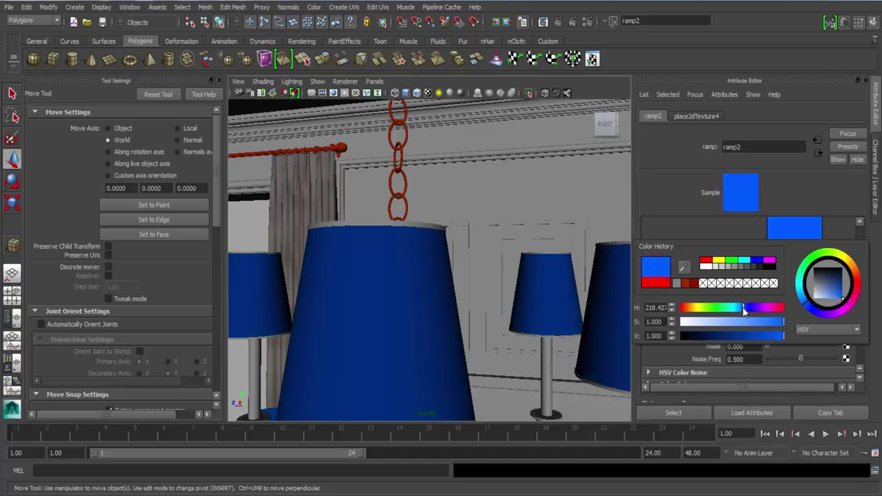
Step: Assign the existing blue lamp shade material to the rims of the chandelier's shades
{"action": "left_click", "coordinate": [412, 228]}
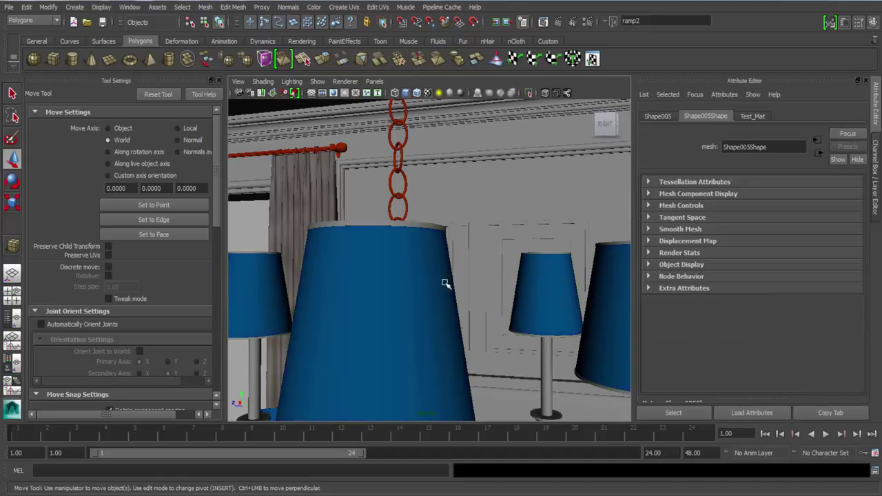
{"action": "key", "text": "f"}
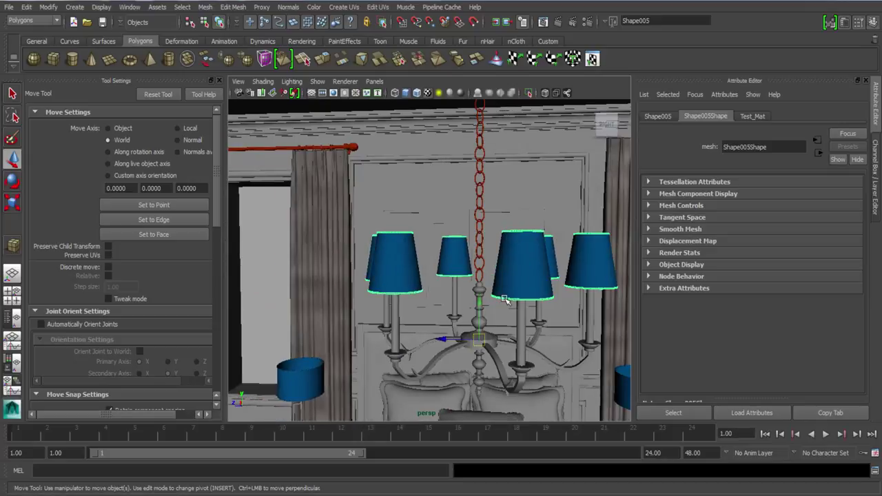
{"action": "right_click_drag", "start_coordinate": [505, 300], "coordinate": [599, 477]}
{"action": "left_click_drag", "start_coordinate": [481, 258], "coordinate": [469, 317], "text": "alt"}
{"action": "right_click_drag", "start_coordinate": [468, 317], "coordinate": [453, 236], "text": "alt"}
Step: Assign the existing Brown_Mat to the chandelier's candle tubes, arms and central body
{"action": "left_click", "coordinate": [477, 256]}
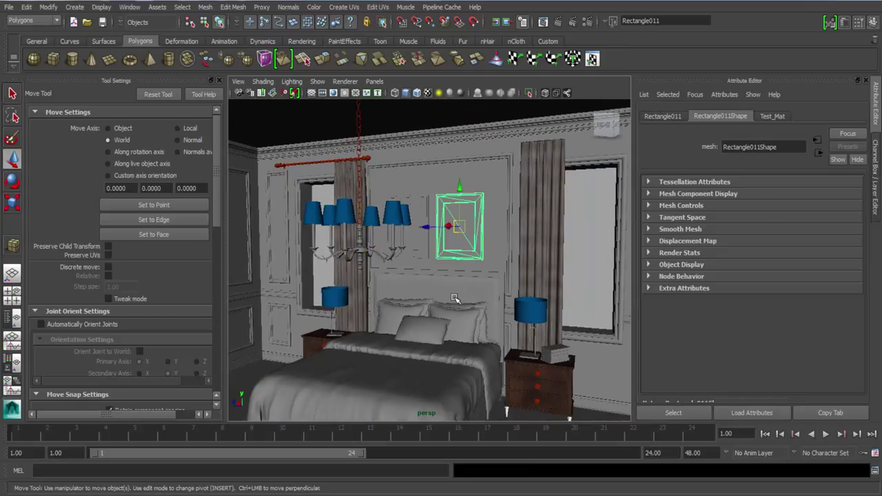
{"action": "middle_click_drag", "start_coordinate": [454, 298], "coordinate": [451, 262], "text": "alt"}
{"action": "right_click_drag", "start_coordinate": [452, 262], "coordinate": [449, 302], "text": "alt"}
{"action": "middle_click_drag", "start_coordinate": [448, 301], "coordinate": [454, 296], "text": "alt"}
{"action": "right_click_drag", "start_coordinate": [455, 296], "coordinate": [436, 281], "text": "alt"}
{"action": "middle_click_drag", "start_coordinate": [435, 281], "coordinate": [445, 295], "text": "alt"}
{"action": "right_click_drag", "start_coordinate": [417, 266], "coordinate": [438, 286], "text": "alt"}
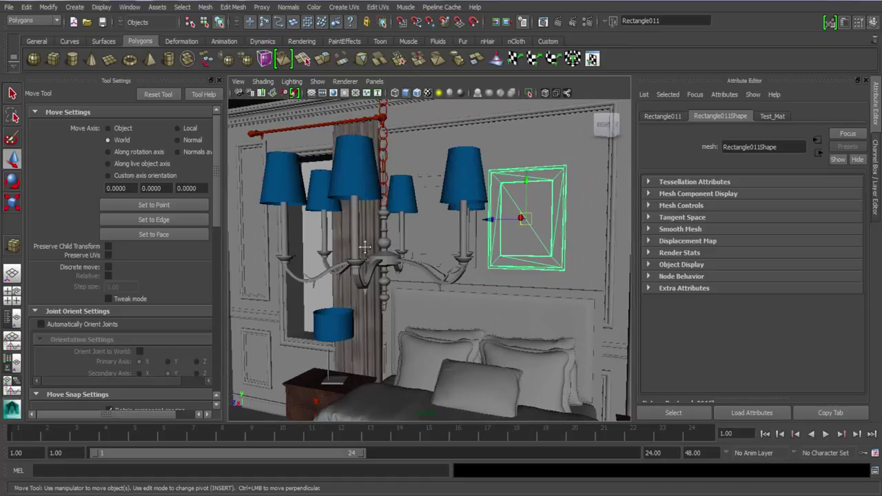
{"action": "right_click_drag", "start_coordinate": [364, 247], "coordinate": [387, 260], "text": "alt"}
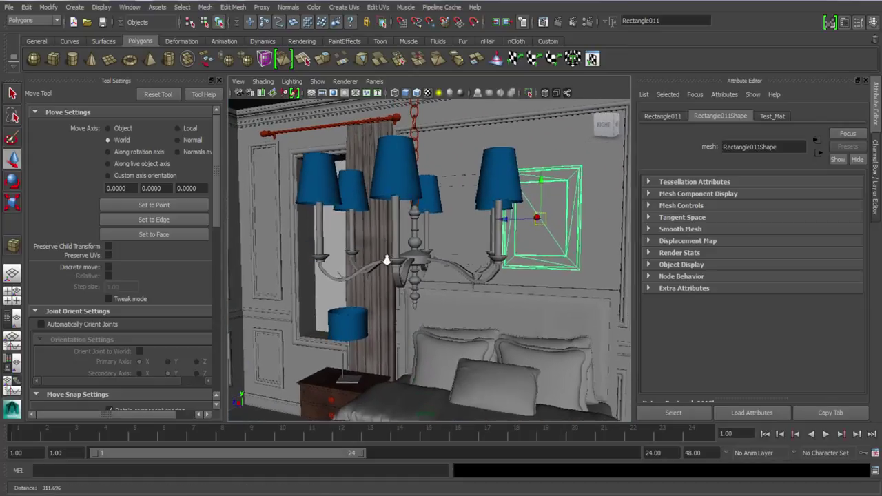
{"action": "scroll", "coordinate": [386, 260], "scroll_direction": "up", "scroll_amount": 1}
{"action": "left_click", "coordinate": [397, 226]}
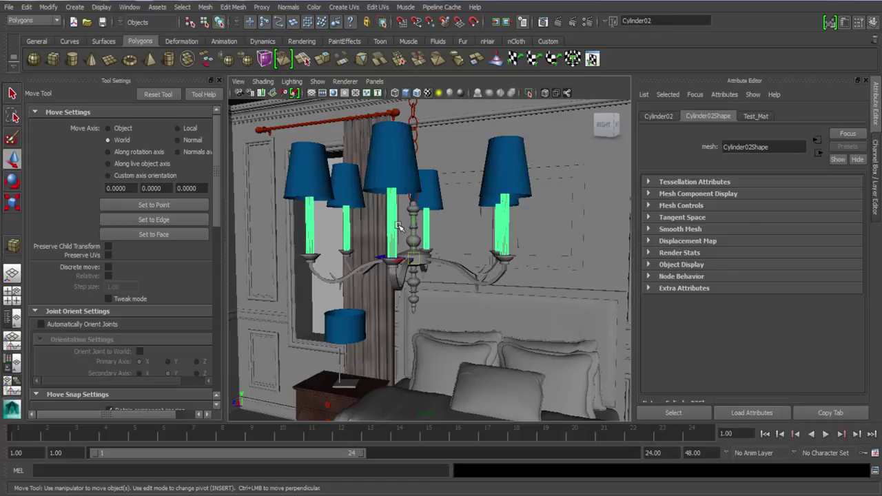
{"action": "left_click", "coordinate": [393, 279]}
{"action": "left_click_drag", "start_coordinate": [393, 278], "coordinate": [388, 222], "text": "alt"}
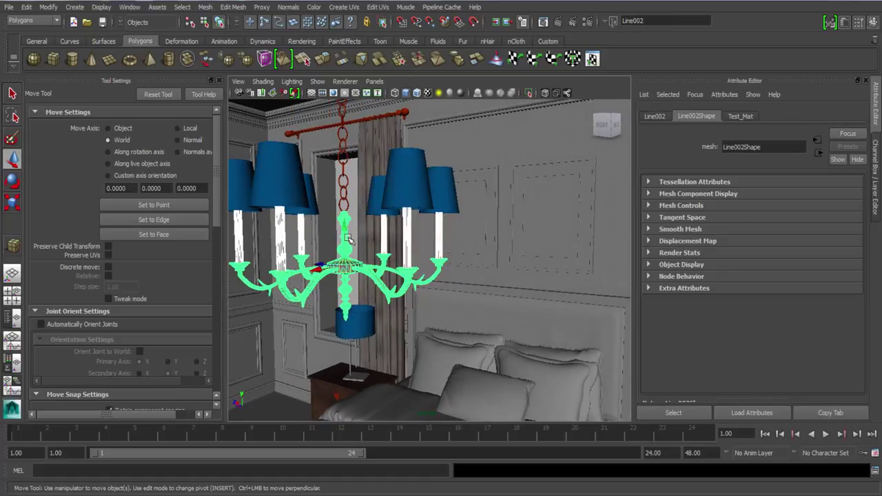
{"action": "right_click_drag", "start_coordinate": [348, 238], "coordinate": [422, 428]}
{"action": "left_click_drag", "start_coordinate": [386, 345], "coordinate": [367, 310], "text": "alt"}
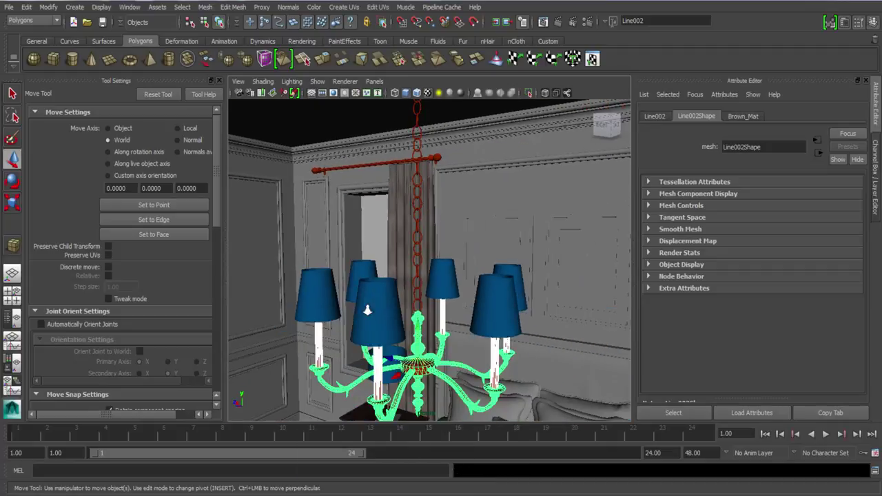
{"action": "middle_click_drag", "start_coordinate": [367, 311], "coordinate": [365, 237], "text": "alt"}
{"action": "scroll", "coordinate": [379, 276], "scroll_direction": "up", "scroll_amount": 5}
Step: Raise Brown_Mat's reflection color to a dark grey and set its reflection glossiness to 0.700
{"action": "left_click", "coordinate": [399, 320]}
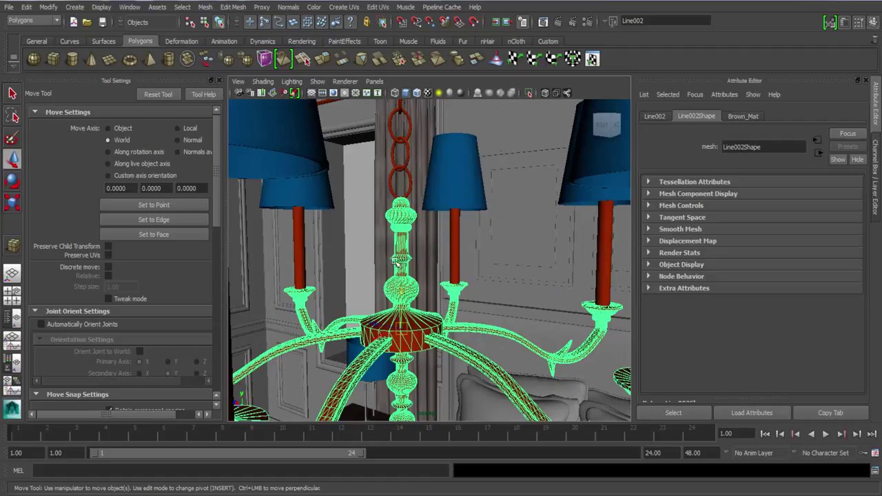
{"action": "left_click", "coordinate": [751, 117]}
{"action": "scroll", "coordinate": [703, 314], "scroll_direction": "down", "scroll_amount": 1}
{"action": "scroll", "coordinate": [758, 334], "scroll_direction": "down", "scroll_amount": 1}
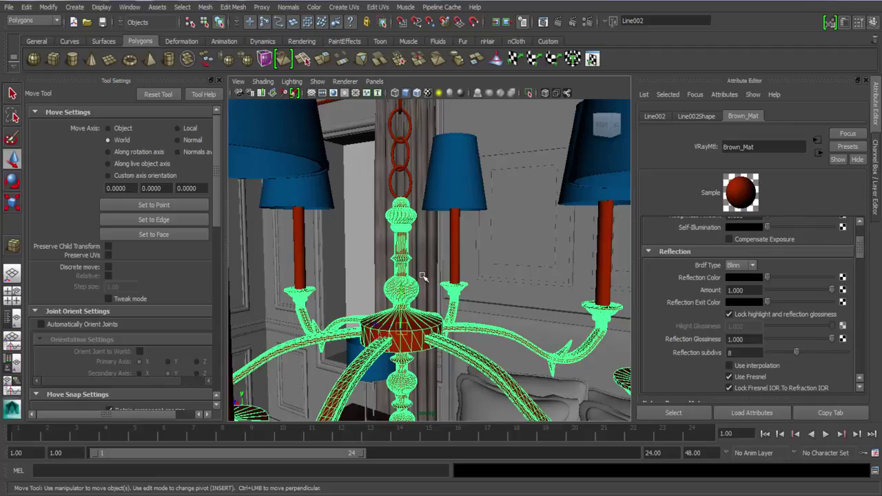
{"action": "left_click", "coordinate": [773, 277]}
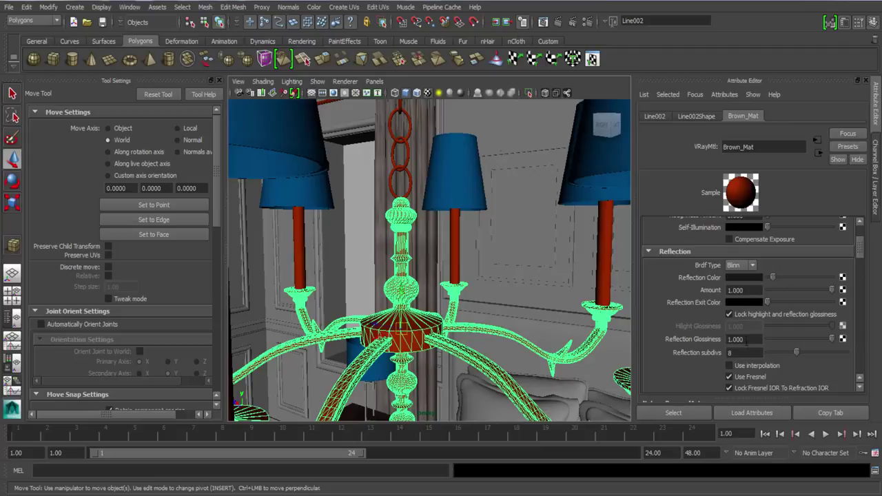
{"action": "double_click", "coordinate": [754, 340]}
{"action": "left_click", "coordinate": [778, 278]}
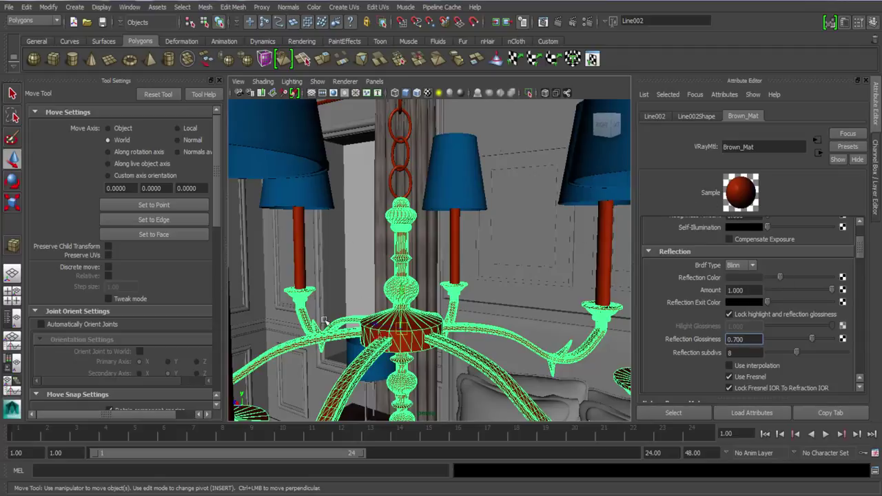
Step: Assign a new VRay Mtl to the stands of both bedside lamps and rename it as Balack_Mat
{"action": "scroll", "coordinate": [397, 363], "scroll_direction": "down", "scroll_amount": 5}
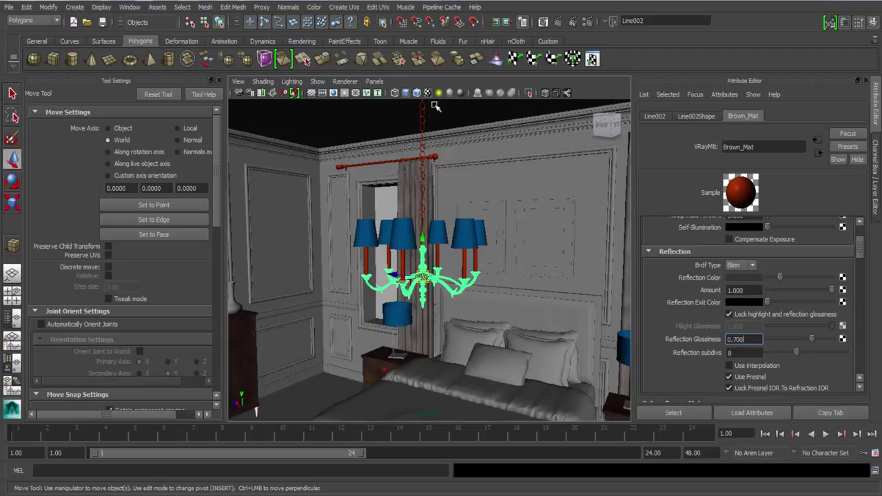
{"action": "mouse_move", "coordinate": [435, 141]}
{"action": "middle_mouse_down", "text": "alt"}
{"action": "mouse_move", "coordinate": [442, 246]}
{"action": "mouse_move", "coordinate": [429, 145]}
{"action": "middle_mouse_up", "text": "alt"}
{"action": "middle_click_drag", "start_coordinate": [451, 330], "coordinate": [458, 238], "text": "alt"}
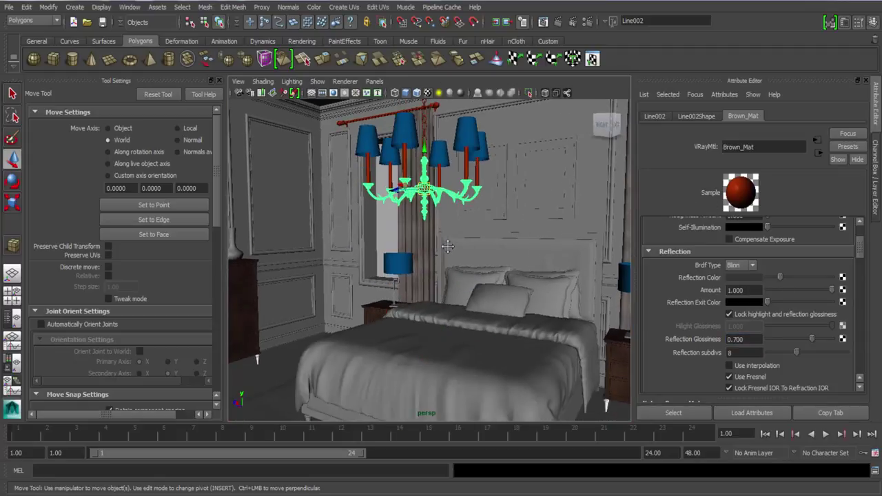
{"action": "scroll", "coordinate": [486, 344], "scroll_direction": "up", "scroll_amount": 5}
{"action": "middle_click_drag", "start_coordinate": [487, 344], "coordinate": [382, 214], "text": "alt"}
{"action": "left_click_drag", "start_coordinate": [382, 214], "coordinate": [558, 312], "text": "alt"}
{"action": "left_click", "coordinate": [552, 276]}
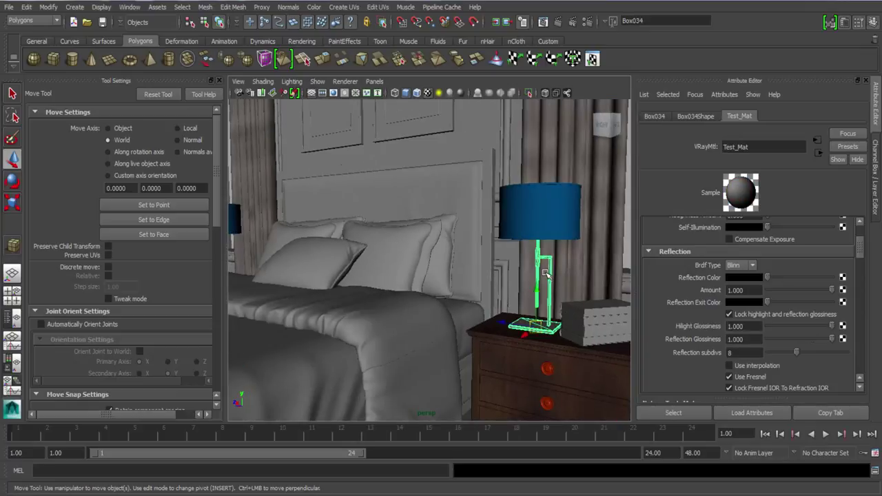
{"action": "left_click_drag", "start_coordinate": [501, 335], "coordinate": [284, 288], "text": "alt"}
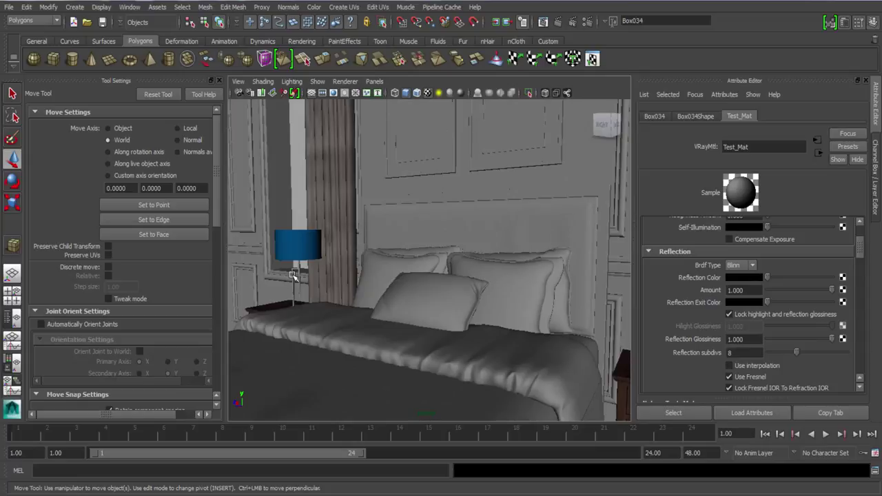
{"action": "left_click", "coordinate": [293, 275]}
{"action": "key", "text": "f"}
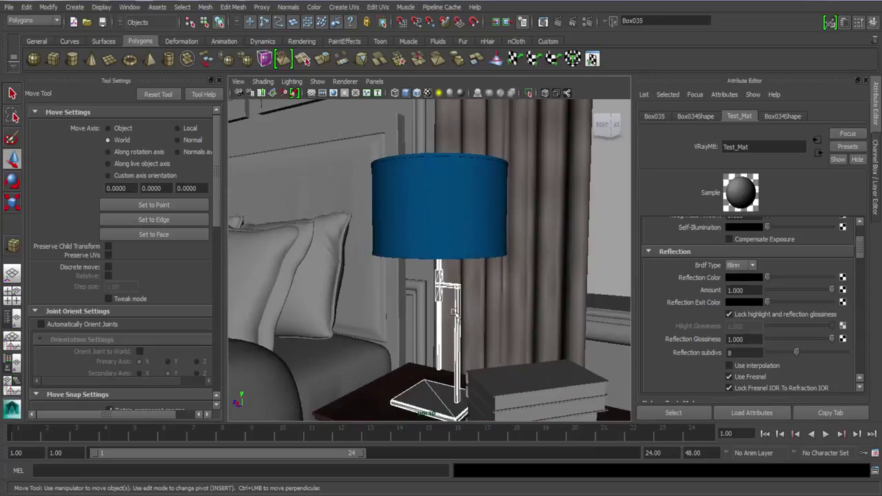
{"action": "right_click_drag", "start_coordinate": [454, 314], "coordinate": [460, 482]}
{"action": "left_click", "coordinate": [369, 225]}
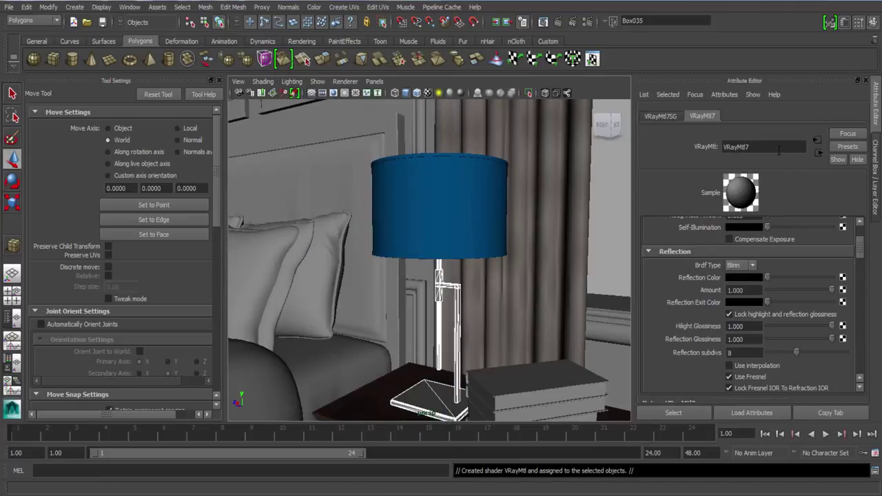
{"action": "type", "text": "Balack_Mat"}
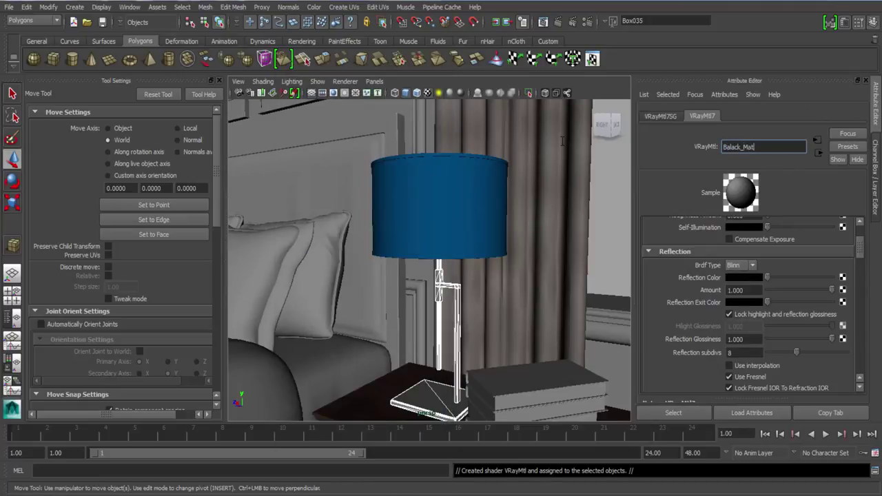
{"action": "key", "text": "Return"}
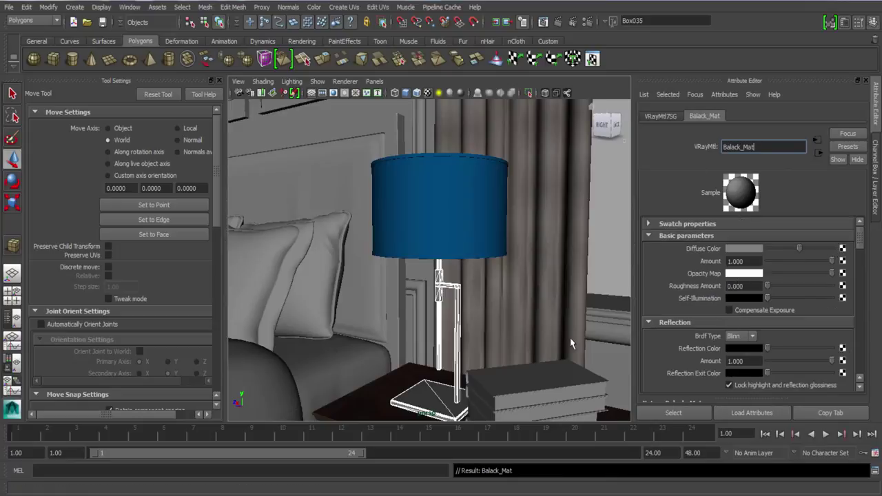
Step: Map a ramp to Balack_Mat's diffuse color, reduce it to a single color entry and make that entry near-black
{"action": "left_click", "coordinate": [380, 473]}
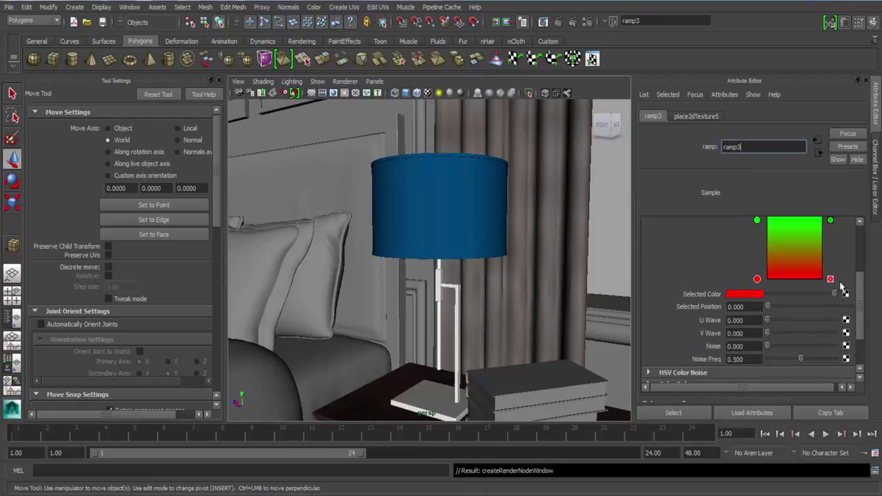
{"action": "left_click", "coordinate": [829, 233]}
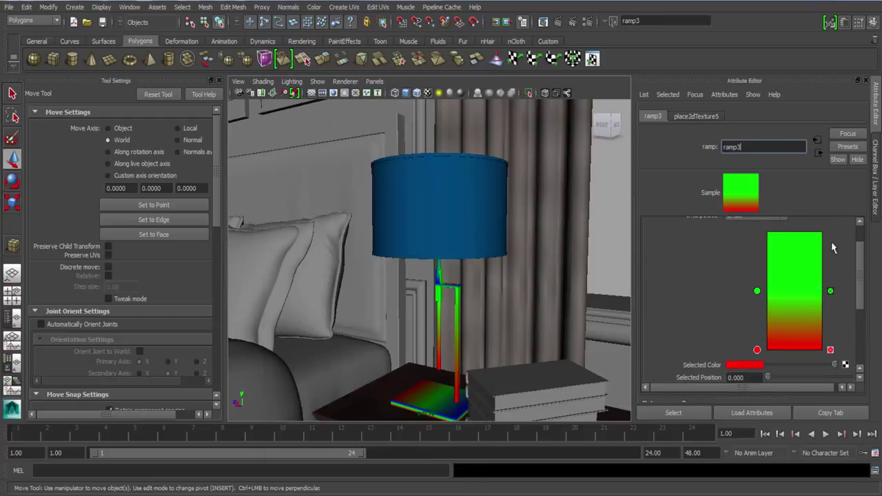
{"action": "left_click", "coordinate": [831, 291]}
{"action": "left_click", "coordinate": [743, 365]}
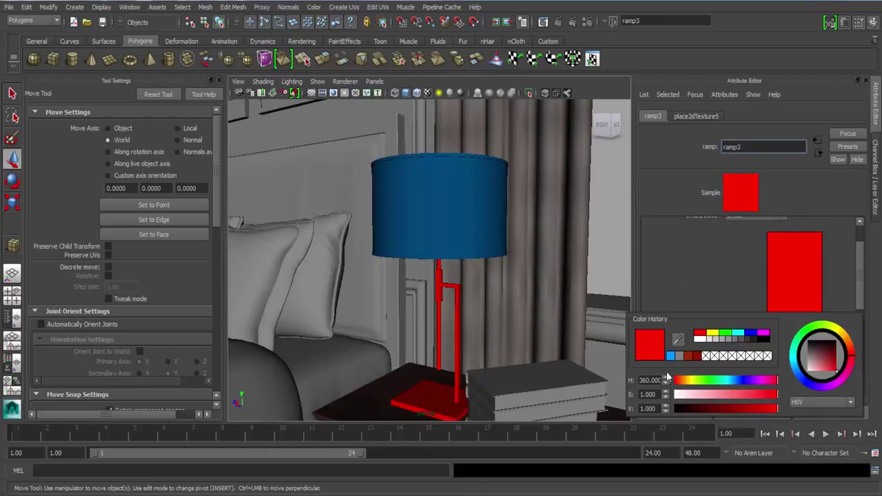
{"action": "left_click_drag", "start_coordinate": [723, 411], "coordinate": [582, 405]}
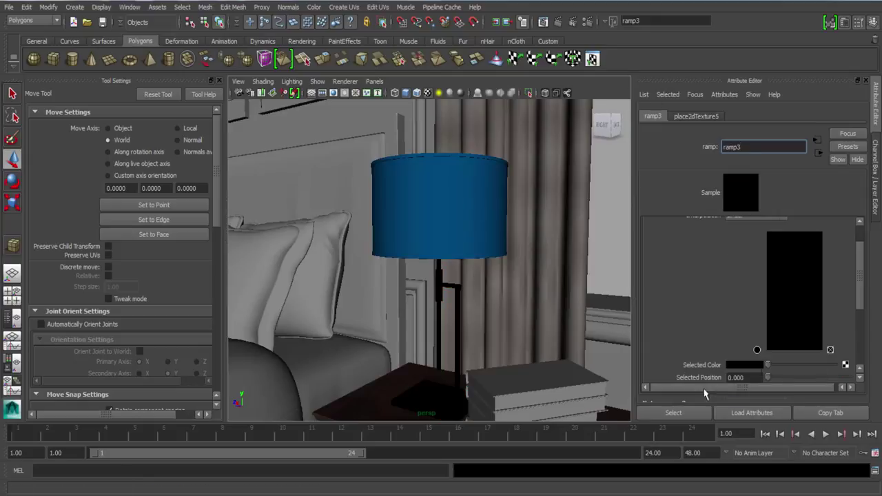
{"action": "left_click_drag", "start_coordinate": [767, 366], "coordinate": [772, 366]}
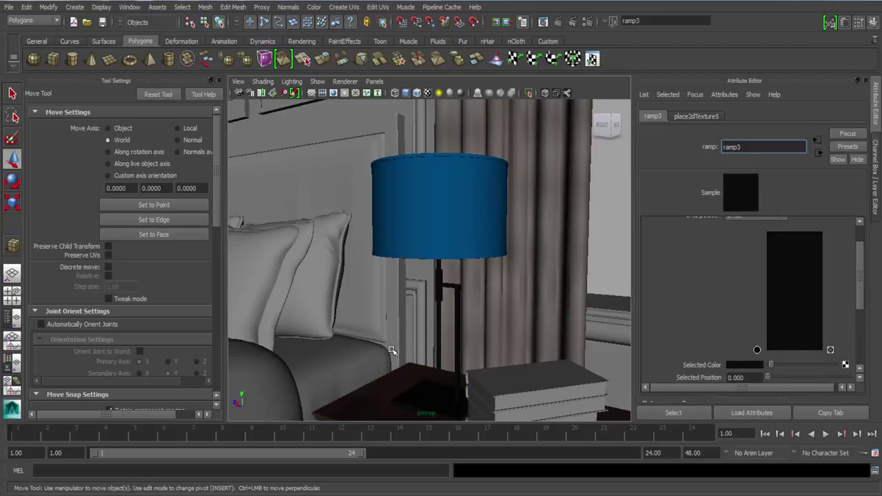
Step: Select the wall behind the bed
{"action": "middle_click_drag", "start_coordinate": [261, 346], "coordinate": [388, 258], "text": "alt"}
{"action": "right_click_drag", "start_coordinate": [388, 258], "coordinate": [366, 305], "text": "alt"}
{"action": "middle_click_drag", "start_coordinate": [366, 305], "coordinate": [412, 331], "text": "alt"}
{"action": "right_click_drag", "start_coordinate": [412, 331], "coordinate": [354, 255], "text": "alt"}
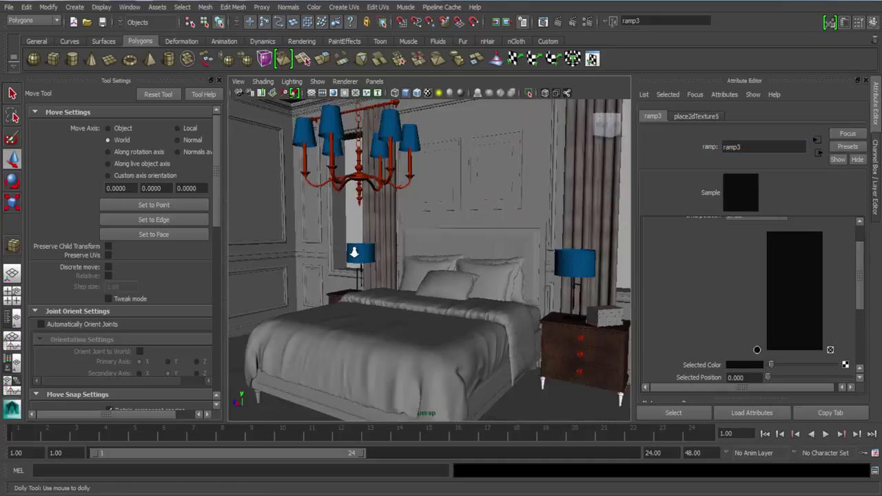
{"action": "middle_click_drag", "start_coordinate": [437, 262], "coordinate": [446, 265], "text": "alt"}
{"action": "left_click_drag", "start_coordinate": [446, 264], "coordinate": [537, 323], "text": "alt"}
{"action": "left_click", "coordinate": [357, 245]}
{"action": "left_click", "coordinate": [410, 242]}
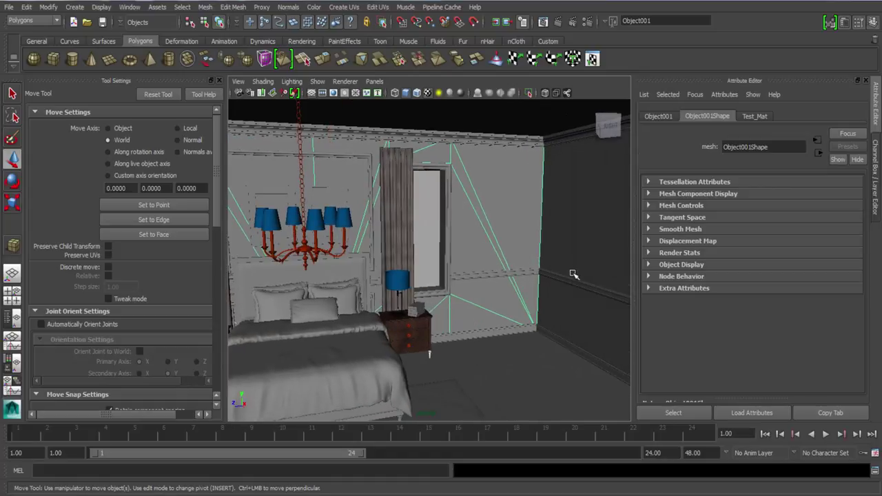
Step: Add another room wall, the horizontal chair rail and the baseboard to the selection
{"action": "left_click_drag", "start_coordinate": [593, 254], "coordinate": [546, 315], "text": "alt"}
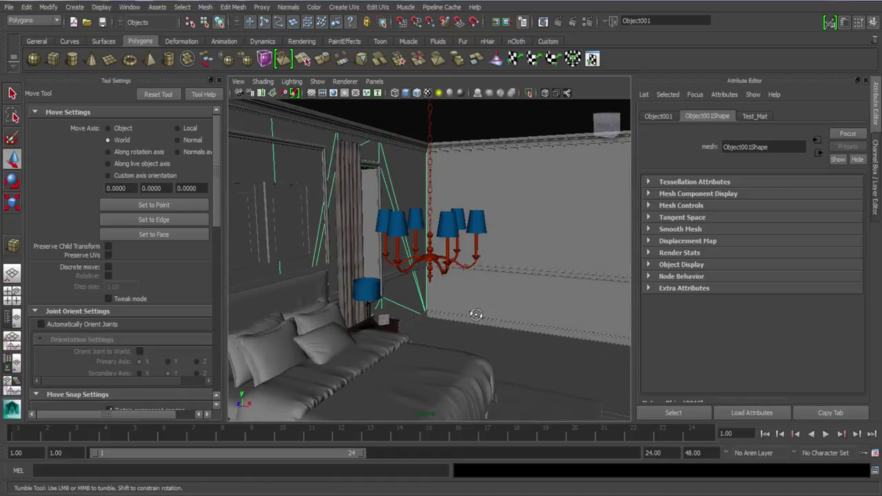
{"action": "left_click_drag", "start_coordinate": [475, 315], "coordinate": [485, 260], "text": "alt"}
{"action": "mouse_move", "coordinate": [375, 312]}
{"action": "left_mouse_down", "text": "alt"}
{"action": "mouse_move", "coordinate": [310, 324]}
{"action": "mouse_move", "coordinate": [306, 299]}
{"action": "mouse_move", "coordinate": [386, 317]}
{"action": "left_mouse_up", "text": "alt"}
{"action": "middle_click_drag", "start_coordinate": [386, 317], "coordinate": [414, 289], "text": "alt"}
{"action": "right_click_drag", "start_coordinate": [413, 290], "coordinate": [503, 432], "text": "alt"}
{"action": "left_click_drag", "start_coordinate": [503, 413], "coordinate": [386, 393], "text": "alt"}
{"action": "middle_click_drag", "start_coordinate": [441, 372], "coordinate": [460, 349], "text": "alt"}
{"action": "left_click", "coordinate": [255, 239]}
{"action": "left_click_drag", "start_coordinate": [419, 359], "coordinate": [417, 291], "text": "alt"}
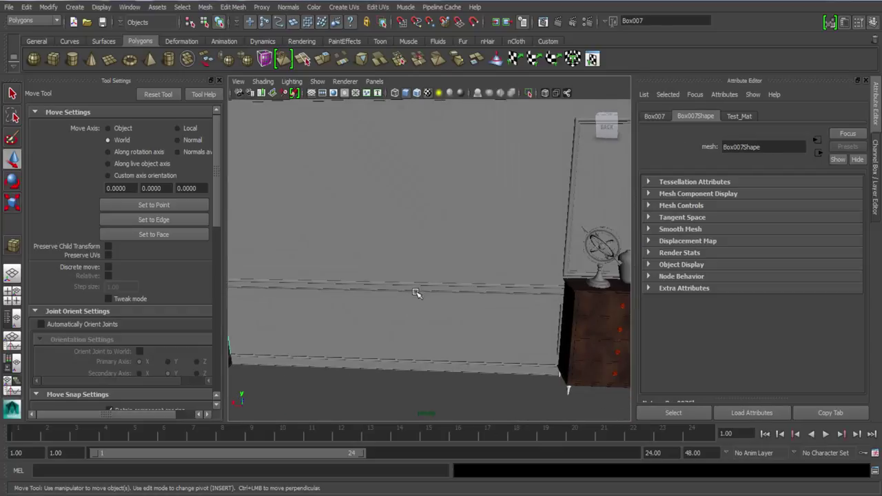
{"action": "left_click", "coordinate": [415, 285]}
{"action": "left_click", "coordinate": [425, 363]}
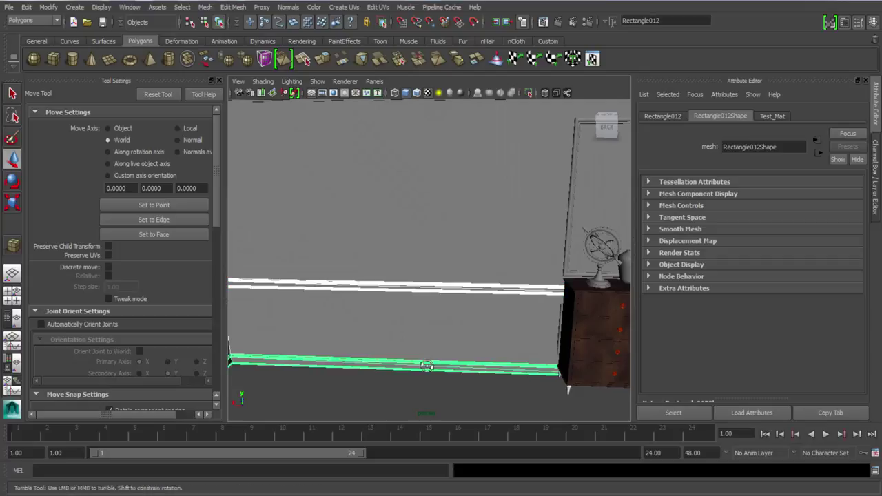
Step: Add the crown moulding and the rectangular wall panel frames to the selection, leaving the ceiling out
{"action": "left_click_drag", "start_coordinate": [425, 364], "coordinate": [445, 269], "text": "alt"}
{"action": "left_click", "coordinate": [445, 255]}
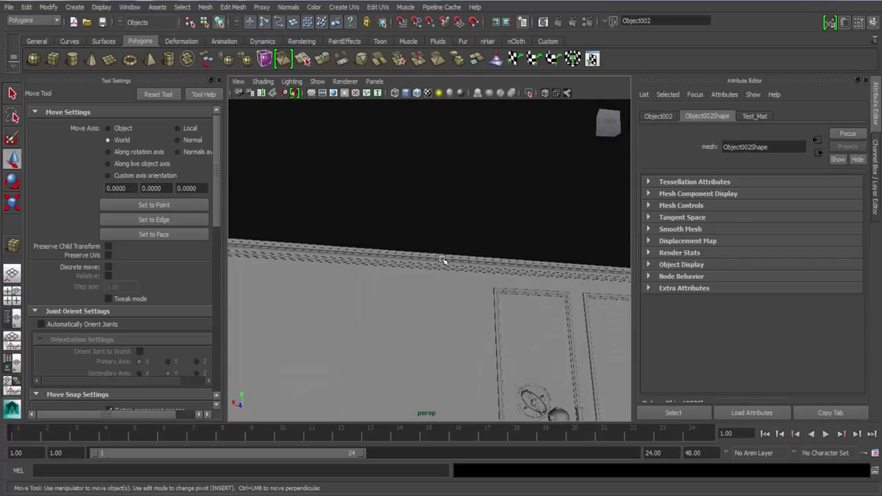
{"action": "left_click", "coordinate": [445, 255]}
{"action": "left_click_drag", "start_coordinate": [467, 315], "coordinate": [475, 346], "text": "alt"}
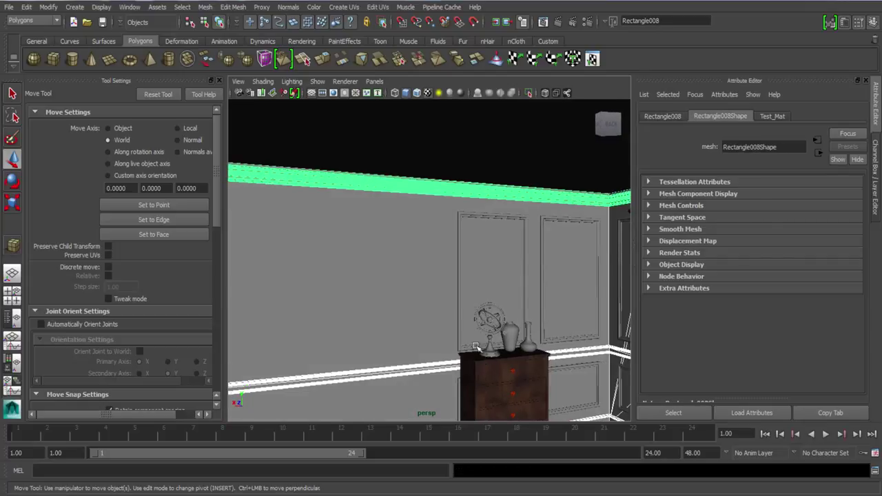
{"action": "left_click", "coordinate": [461, 297]}
Step: Examine the room from several angles to check which walls and mouldings are selected
{"action": "middle_click_drag", "start_coordinate": [535, 396], "coordinate": [370, 324], "text": "alt"}
{"action": "left_click_drag", "start_coordinate": [370, 324], "coordinate": [506, 397], "text": "alt"}
{"action": "middle_click_drag", "start_coordinate": [506, 397], "coordinate": [435, 248], "text": "alt"}
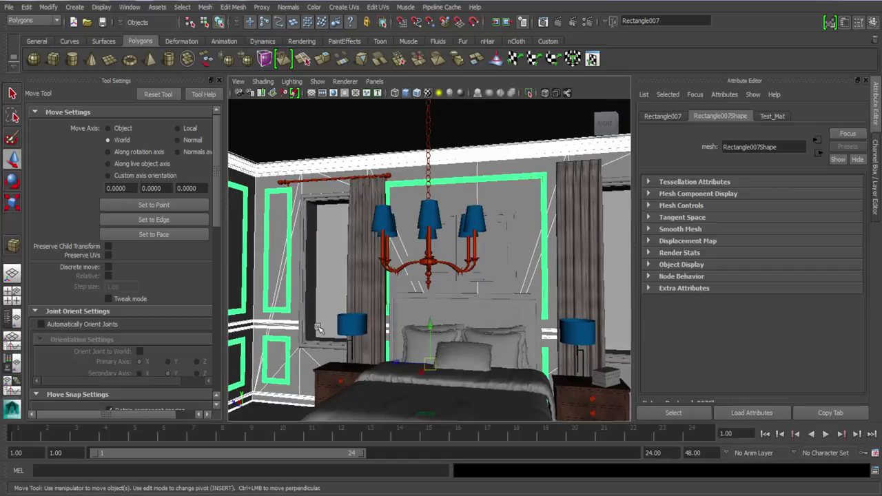
{"action": "middle_click_drag", "start_coordinate": [352, 319], "coordinate": [373, 321], "text": "alt"}
{"action": "left_click_drag", "start_coordinate": [373, 320], "coordinate": [452, 408], "text": "alt"}
{"action": "right_click_drag", "start_coordinate": [453, 408], "coordinate": [413, 375], "text": "alt"}
{"action": "middle_click_drag", "start_coordinate": [518, 370], "coordinate": [477, 337], "text": "alt"}
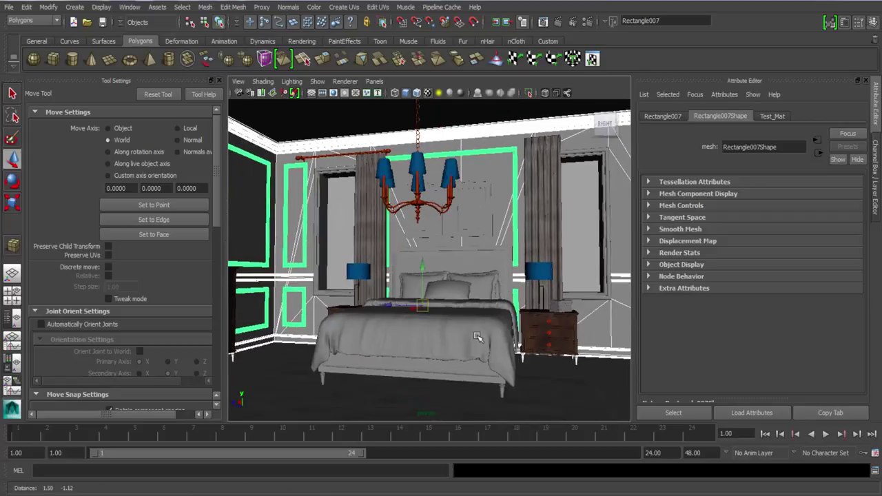
{"action": "left_click_drag", "start_coordinate": [478, 337], "coordinate": [404, 324], "text": "alt"}
{"action": "middle_click_drag", "start_coordinate": [404, 325], "coordinate": [491, 368], "text": "alt"}
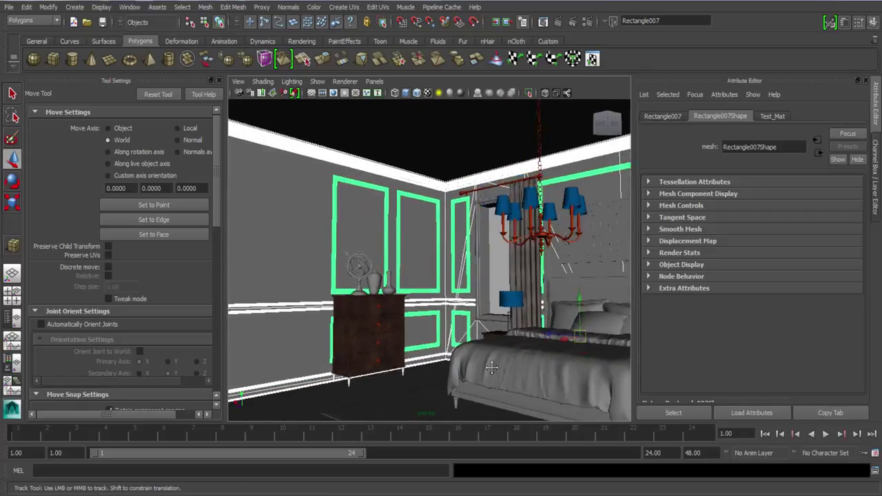
{"action": "right_click_drag", "start_coordinate": [491, 368], "coordinate": [434, 321], "text": "alt"}
{"action": "middle_click_drag", "start_coordinate": [434, 322], "coordinate": [445, 325], "text": "alt"}
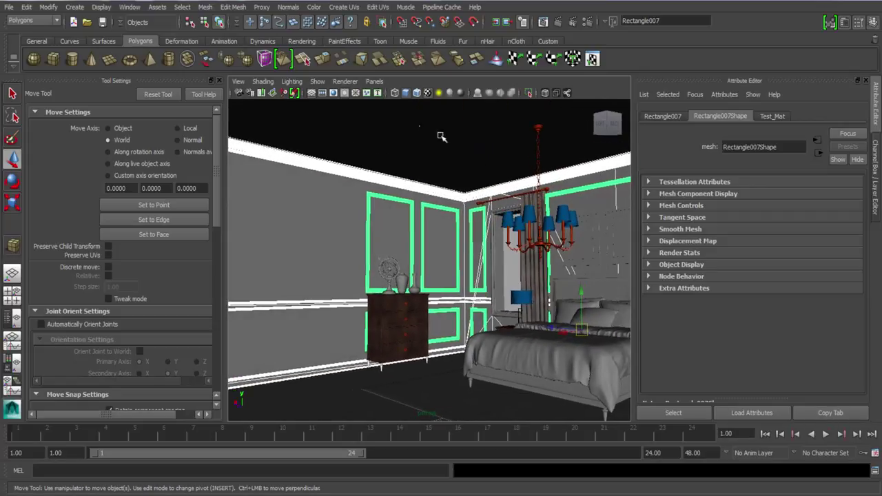
{"action": "left_click_drag", "start_coordinate": [432, 260], "coordinate": [419, 237], "text": "alt"}
Step: Assign a new VRay Mtl to the selected walls and mouldings and rename it as Wall_Mat
{"action": "right_click_drag", "start_coordinate": [375, 220], "coordinate": [373, 440]}
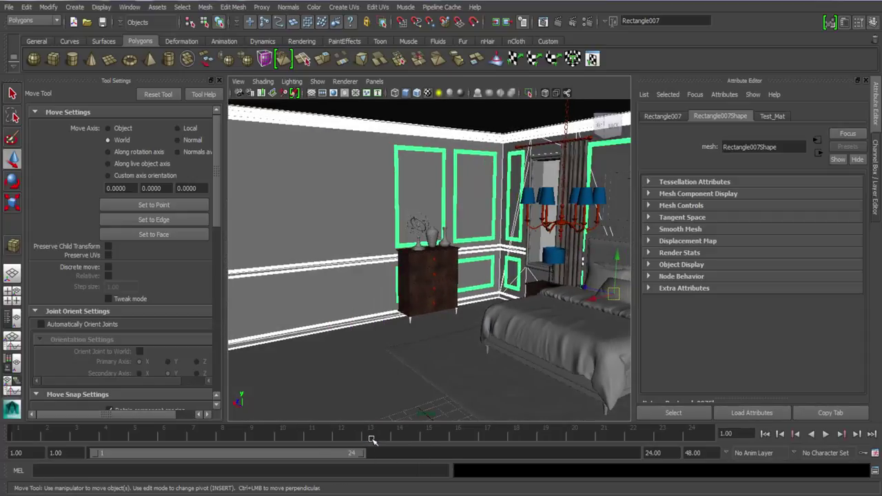
{"action": "left_click", "coordinate": [368, 227]}
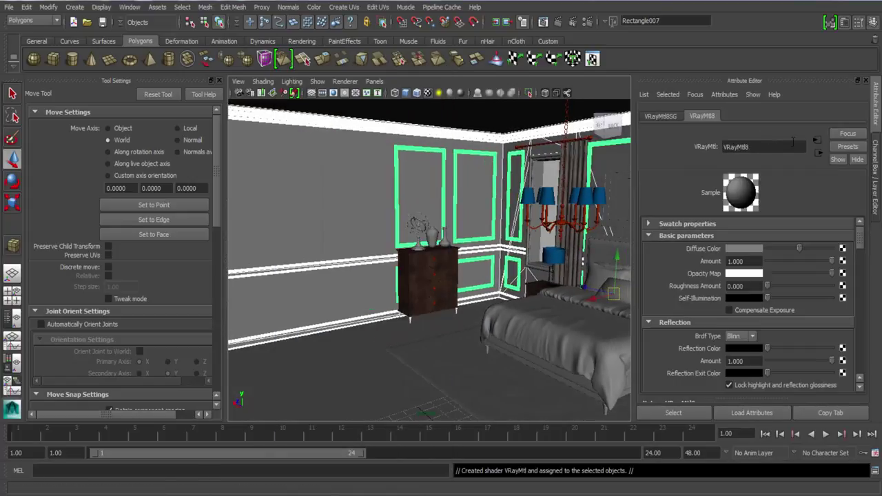
{"action": "type", "text": "Wall"}
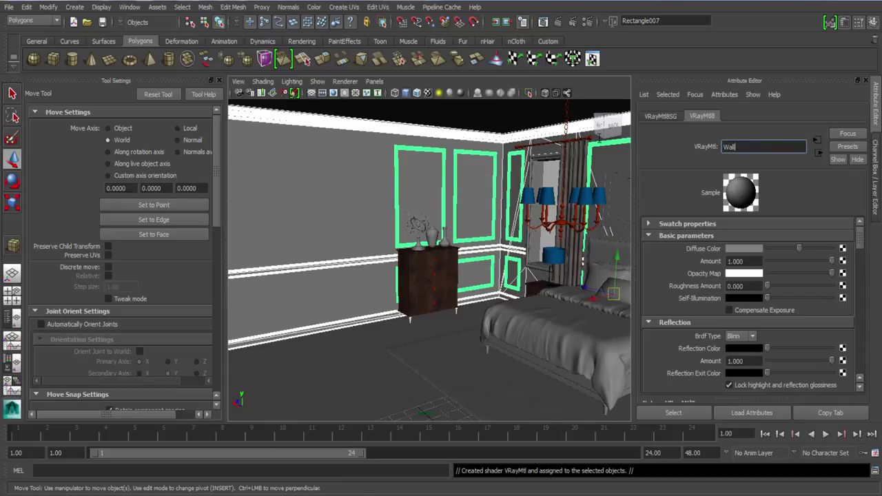
{"action": "type", "text": "_Mat"}
{"action": "key", "text": "Return"}
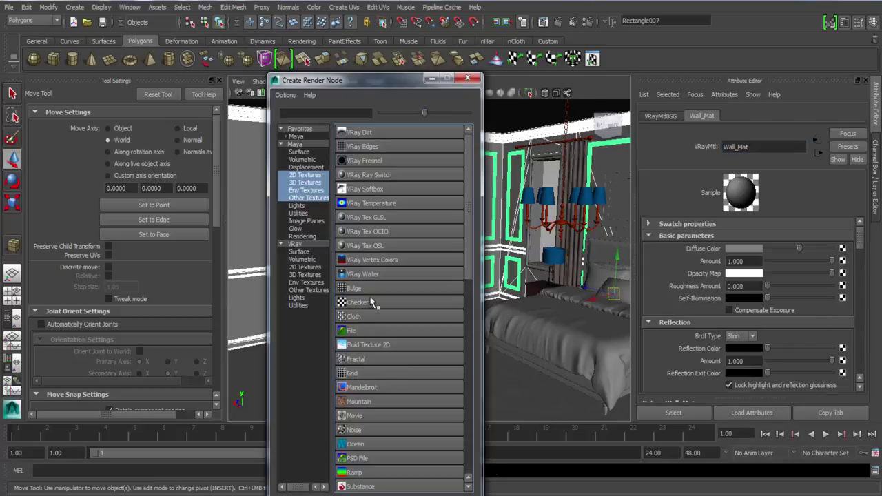
Step: Map a ramp to Wall_Mat's diffuse color, reduce it to one entry and make it pale yellow with hue 60 and saturation 0.118
{"action": "left_click", "coordinate": [372, 472]}
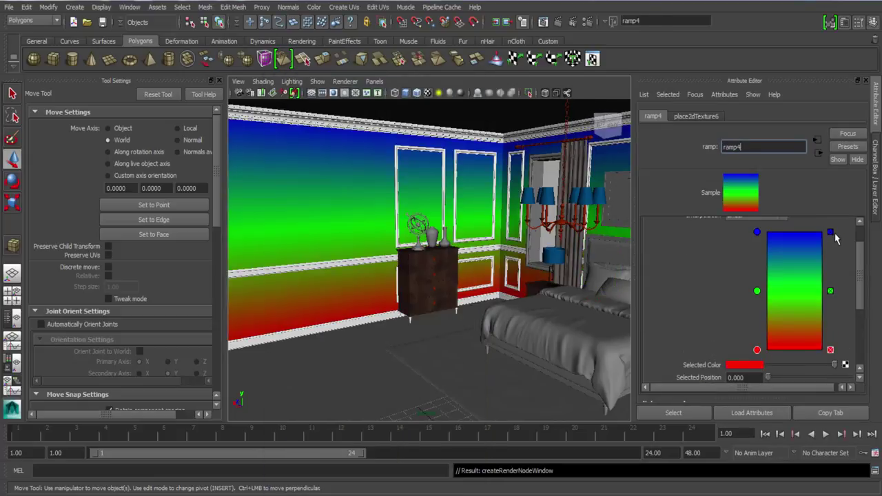
{"action": "left_click", "coordinate": [831, 233]}
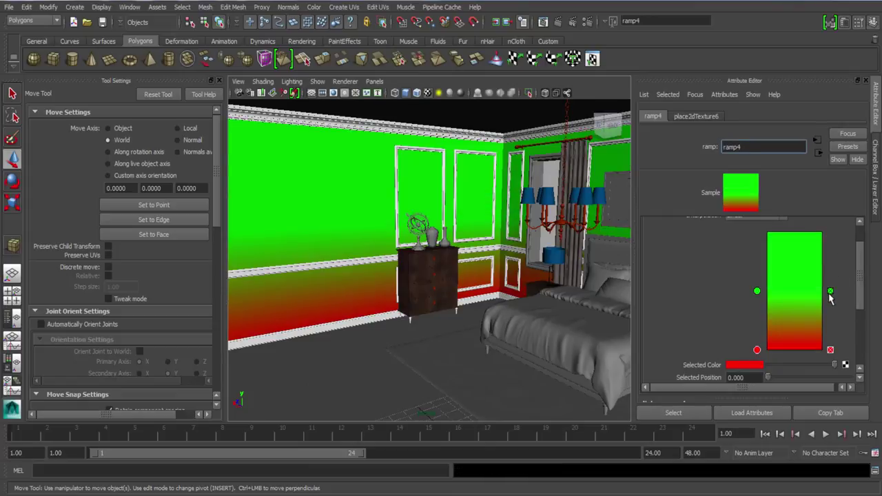
{"action": "left_click", "coordinate": [831, 291]}
{"action": "left_click", "coordinate": [745, 367]}
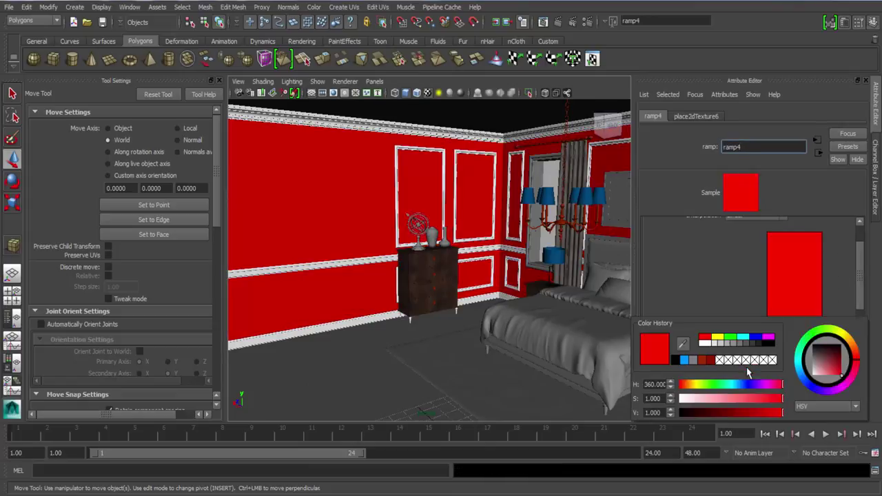
{"action": "left_click", "coordinate": [718, 337]}
{"action": "left_click_drag", "start_coordinate": [709, 405], "coordinate": [699, 404]}
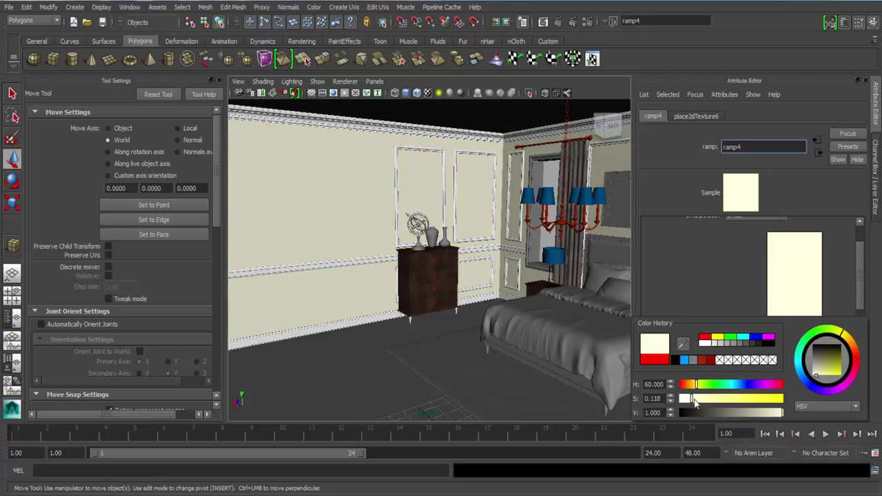
Step: Select the chair rail, panel frames and baseboard in turn to check their assigned material
{"action": "left_click", "coordinate": [395, 192]}
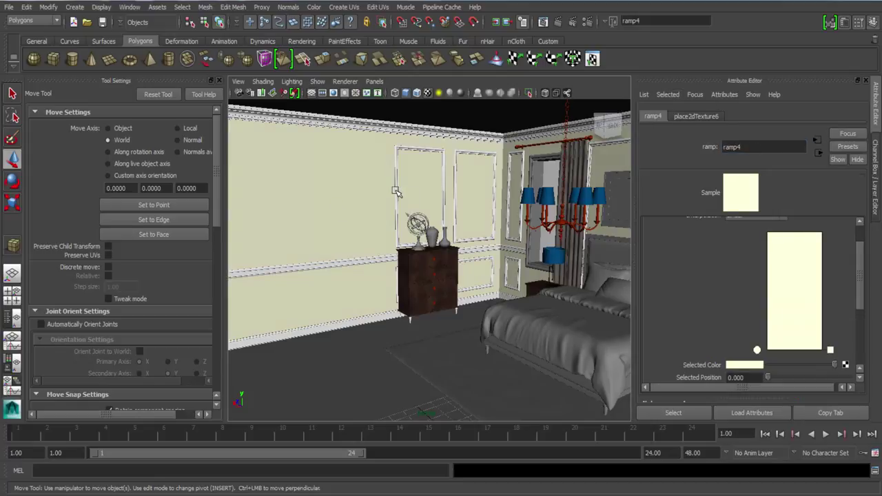
{"action": "left_click", "coordinate": [370, 260]}
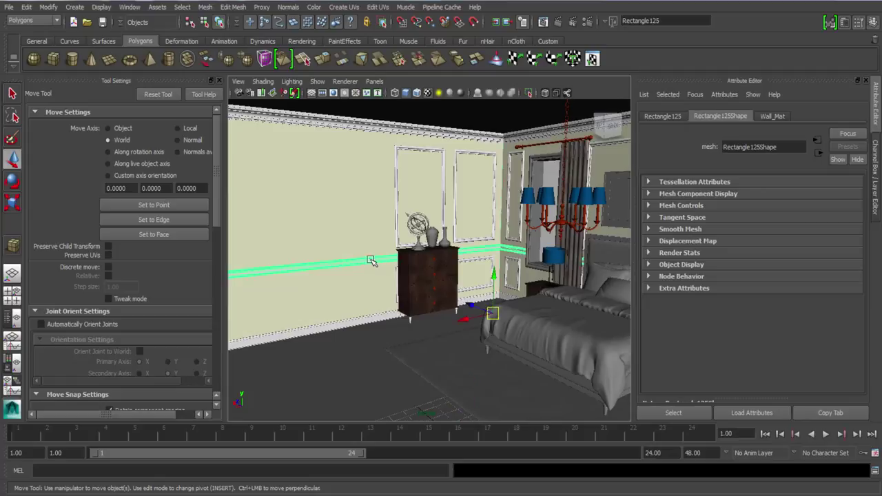
{"action": "left_click", "coordinate": [398, 206]}
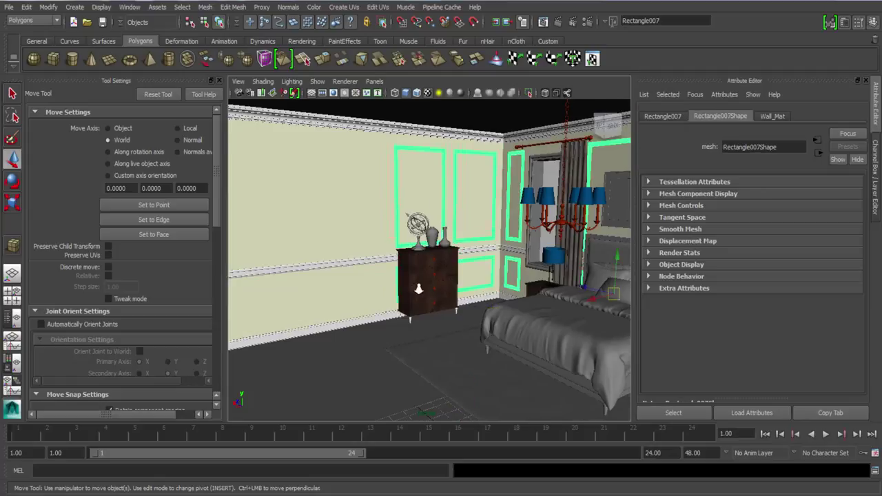
{"action": "right_click_drag", "start_coordinate": [419, 289], "coordinate": [412, 326], "text": "alt"}
{"action": "left_click", "coordinate": [365, 357]}
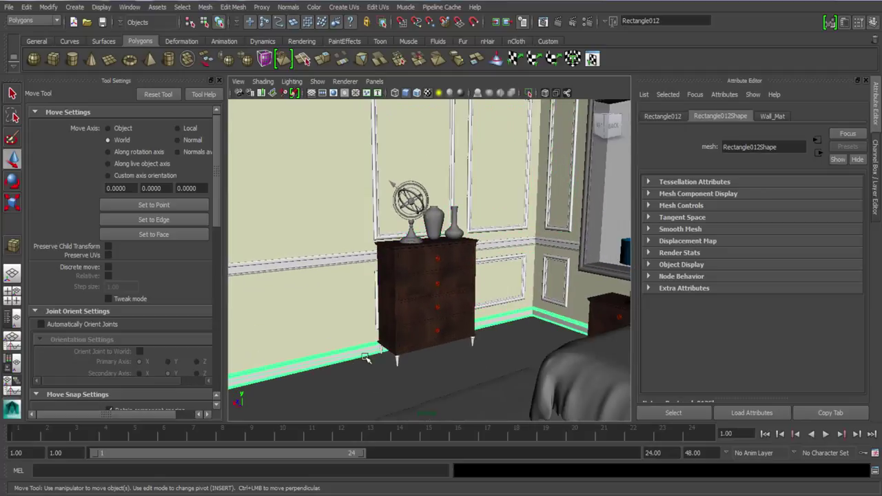
{"action": "left_click_drag", "start_coordinate": [366, 358], "coordinate": [463, 354], "text": "alt"}
{"action": "right_click_drag", "start_coordinate": [388, 219], "coordinate": [387, 243], "text": "alt"}
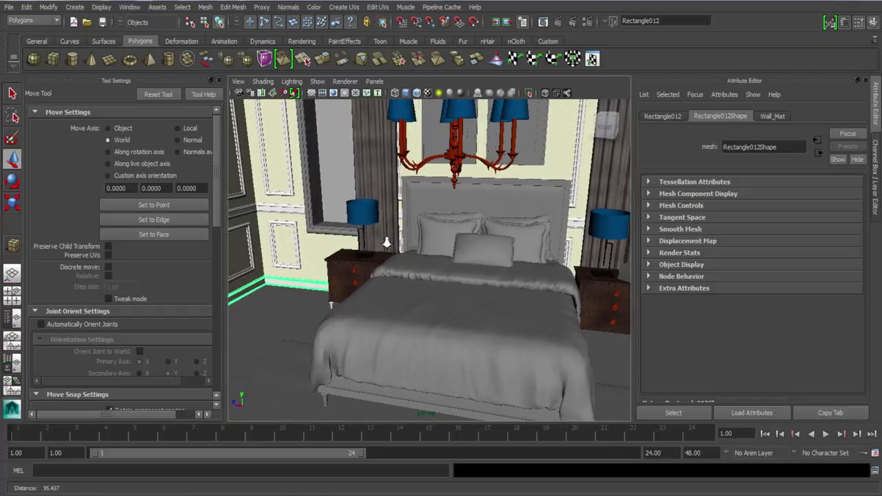
Step: Close the Tool Settings to enlarge the viewport and review the walls around the bed
{"action": "scroll", "coordinate": [386, 243], "scroll_direction": "down", "scroll_amount": 4}
{"action": "left_click", "coordinate": [221, 81]}
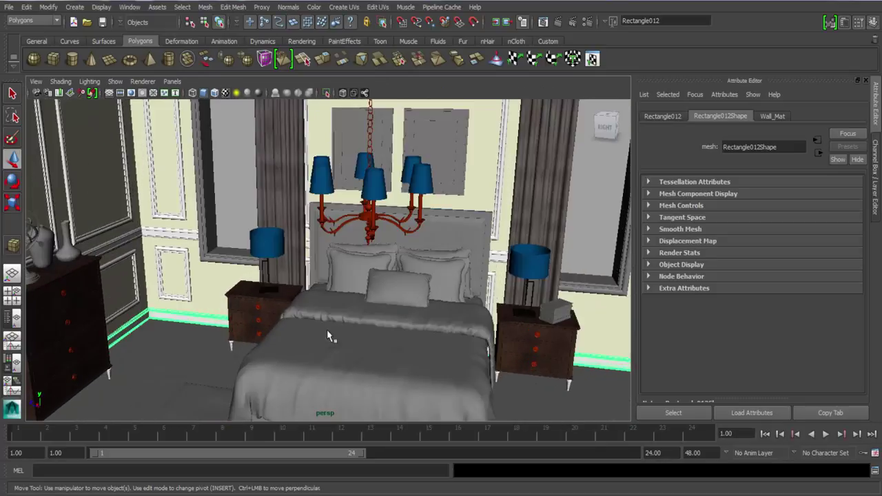
{"action": "left_click_drag", "start_coordinate": [468, 337], "coordinate": [519, 336], "text": "alt"}
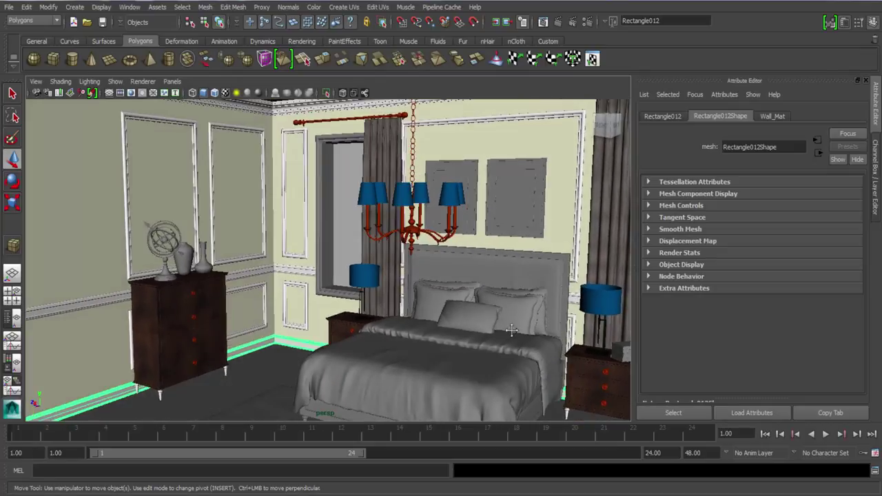
{"action": "middle_click_drag", "start_coordinate": [466, 293], "coordinate": [378, 246], "text": "alt"}
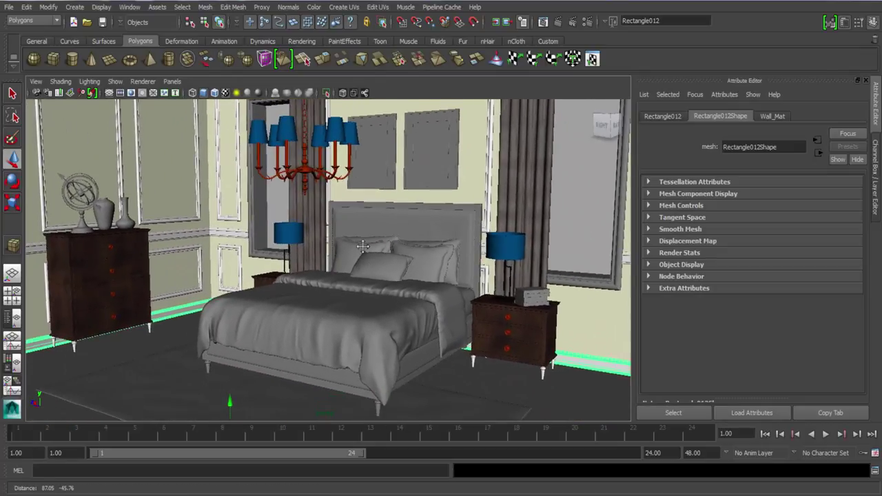
{"action": "middle_click_drag", "start_coordinate": [359, 335], "coordinate": [372, 386], "text": "alt"}
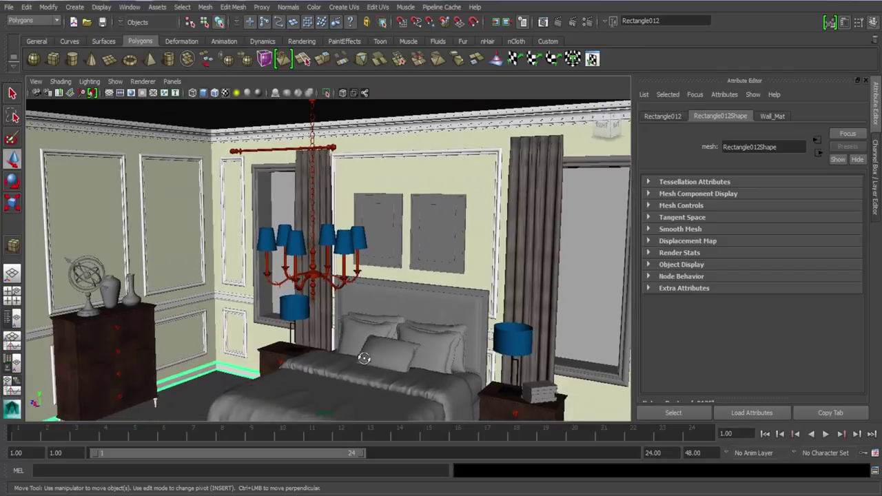
Step: Assign a new VRay Mtl to the ceiling and rename it as Ceiling_Mat
{"action": "left_click_drag", "start_coordinate": [363, 358], "coordinate": [376, 324], "text": "alt"}
{"action": "left_click", "coordinate": [412, 168]}
{"action": "left_click_drag", "start_coordinate": [377, 234], "coordinate": [387, 234], "text": "alt"}
{"action": "right_click_drag", "start_coordinate": [381, 178], "coordinate": [374, 391]}
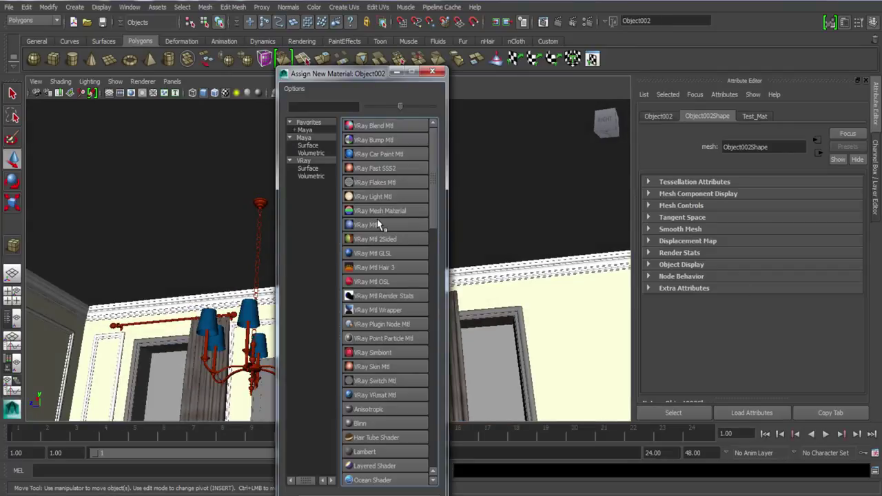
{"action": "left_click", "coordinate": [377, 222]}
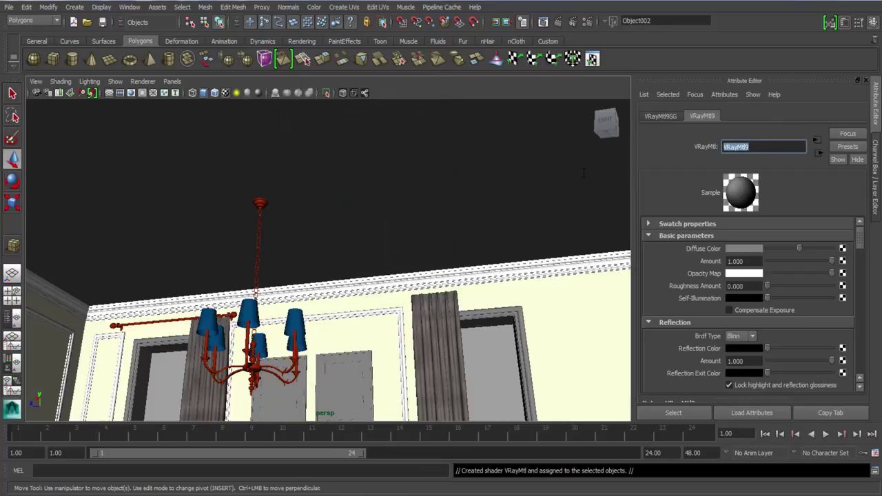
{"action": "type", "text": "Ceiling_Mat"}
{"action": "key", "text": "Return"}
Step: Map a ramp to Ceiling_Mat's diffuse color, reduce it to a single color entry and make that entry white
{"action": "left_click", "coordinate": [745, 250]}
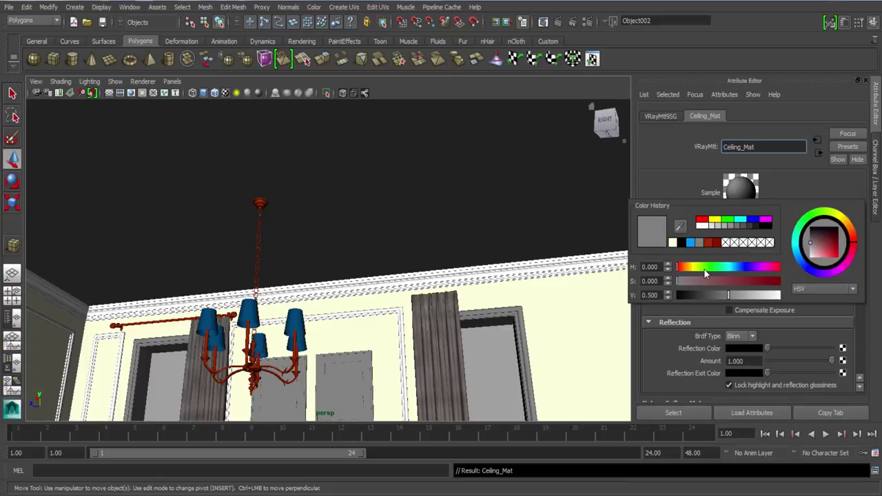
{"action": "left_click", "coordinate": [842, 249]}
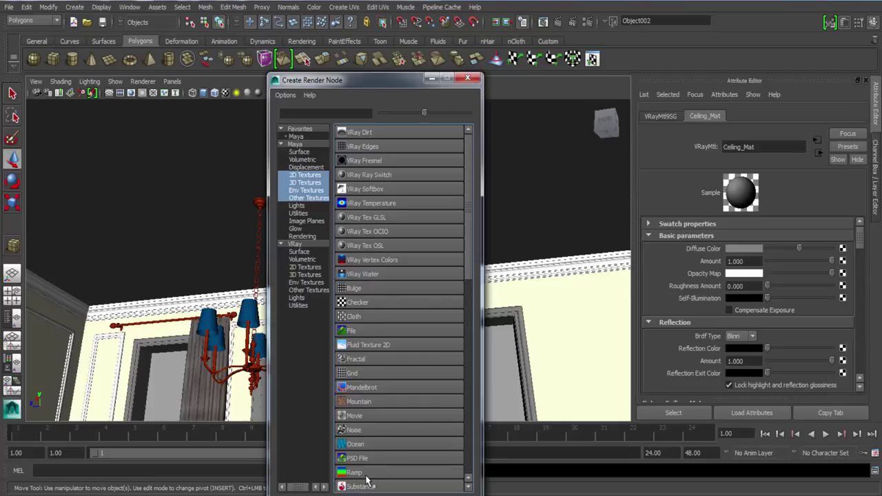
{"action": "left_click", "coordinate": [367, 473]}
{"action": "left_click", "coordinate": [830, 233]}
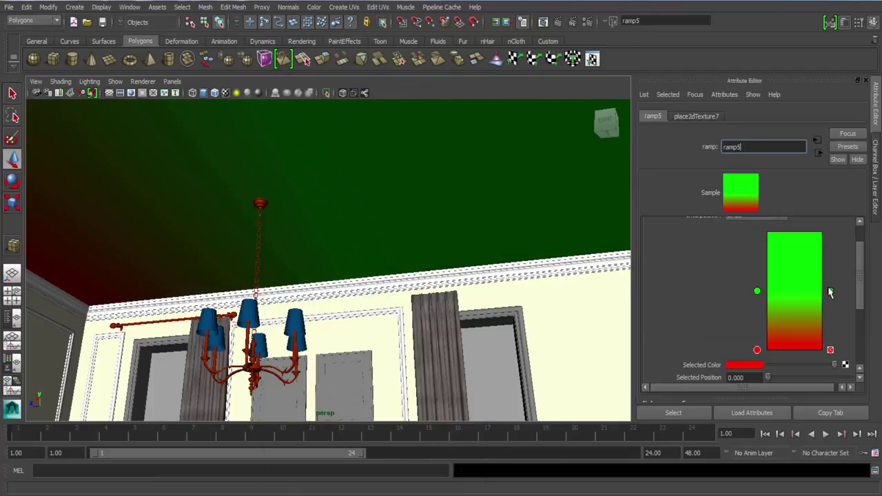
{"action": "left_click", "coordinate": [830, 291]}
{"action": "left_click", "coordinate": [736, 365]}
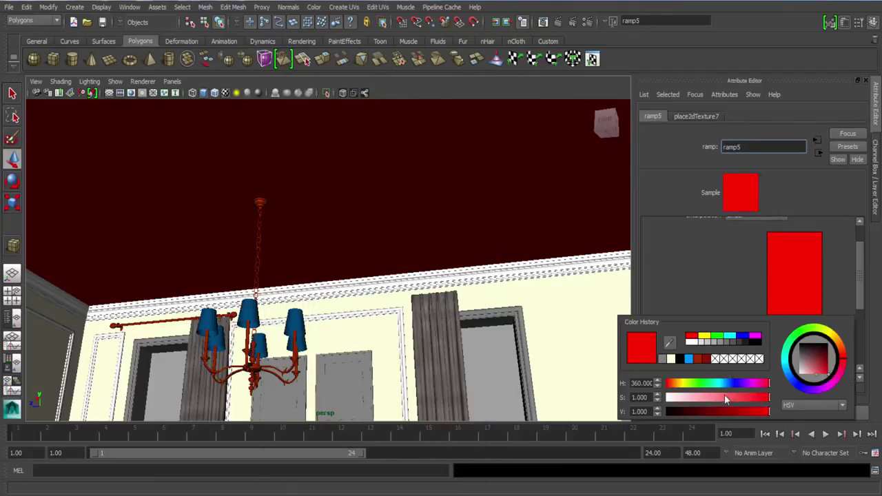
{"action": "left_click_drag", "start_coordinate": [725, 399], "coordinate": [667, 399]}
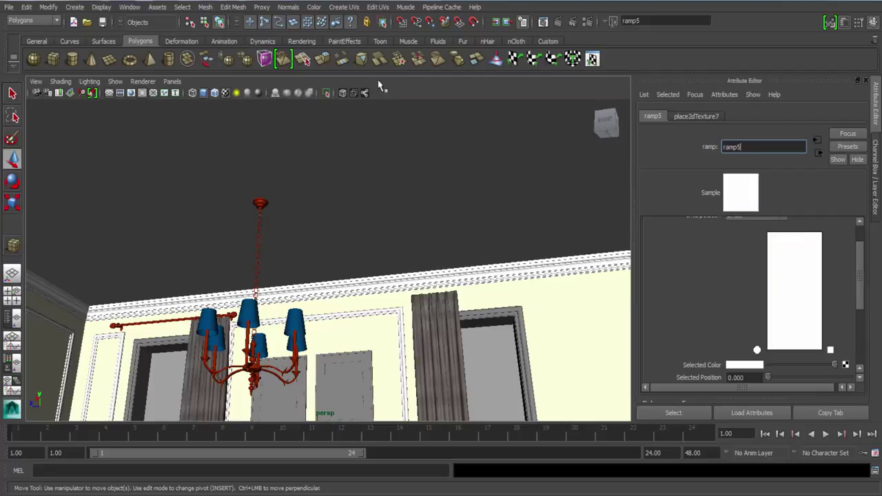
{"action": "left_click_drag", "start_coordinate": [358, 290], "coordinate": [316, 317], "text": "alt"}
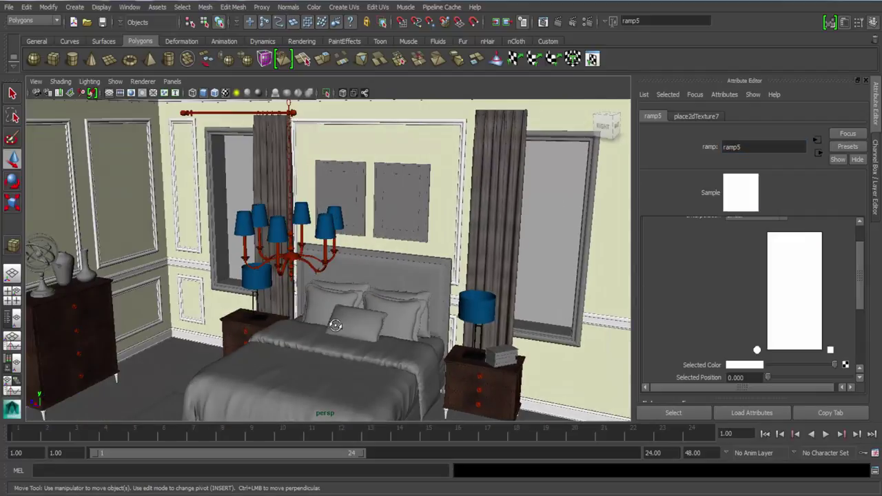
{"action": "left_click_drag", "start_coordinate": [414, 331], "coordinate": [441, 338], "text": "alt"}
{"action": "scroll", "coordinate": [445, 342], "scroll_direction": "up", "scroll_amount": 3}
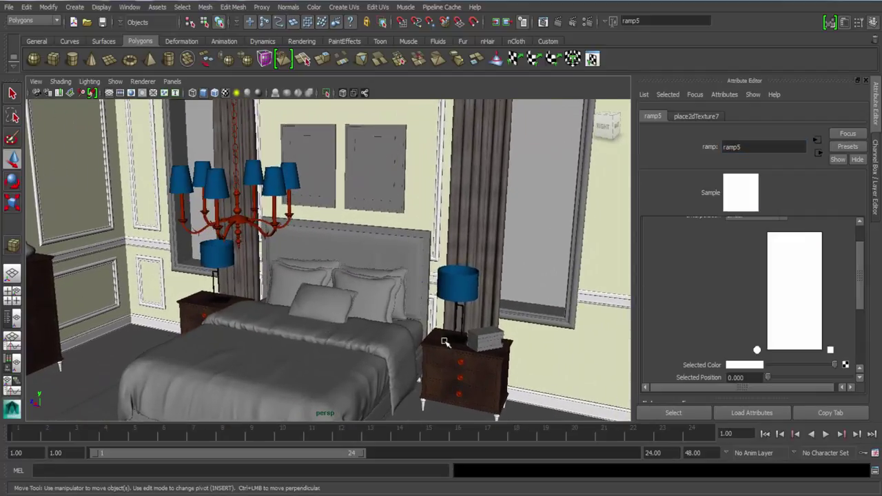
Step: Select the two triangular faces of the inner picture area in the left wall frame above the bed
{"action": "left_click", "coordinate": [478, 352]}
{"action": "left_click", "coordinate": [341, 298]}
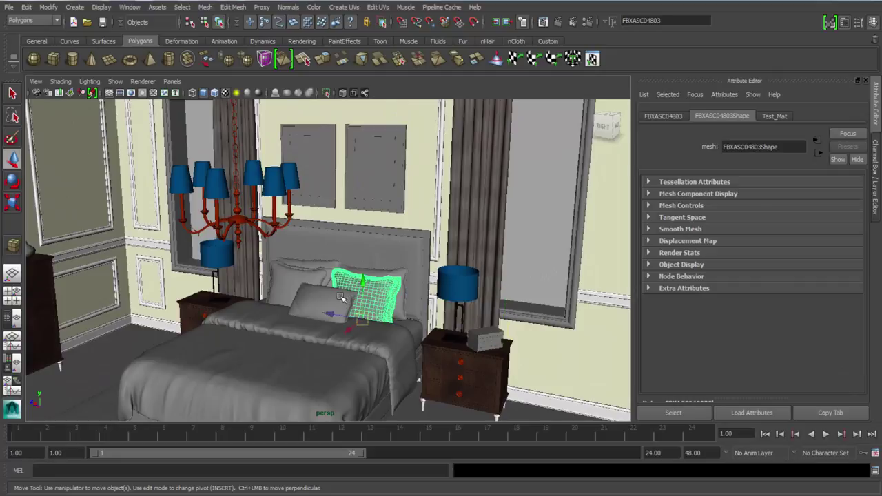
{"action": "left_click", "coordinate": [344, 199]}
{"action": "left_click", "coordinate": [316, 168]}
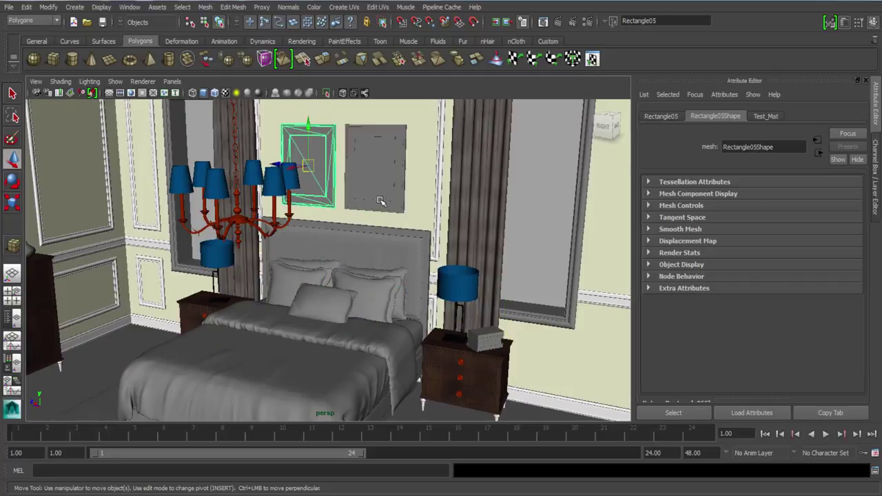
{"action": "left_click_drag", "start_coordinate": [316, 169], "coordinate": [455, 264], "text": "alt"}
{"action": "key", "text": "f"}
{"action": "right_click_drag", "start_coordinate": [454, 264], "coordinate": [398, 330], "text": "alt"}
{"action": "left_click_drag", "start_coordinate": [398, 330], "coordinate": [352, 331], "text": "alt"}
{"action": "mouse_move", "coordinate": [314, 268]}
{"action": "right_mouse_down"}
{"action": "mouse_move", "coordinate": [316, 291]}
{"action": "mouse_move", "coordinate": [308, 255]}
{"action": "right_mouse_up"}
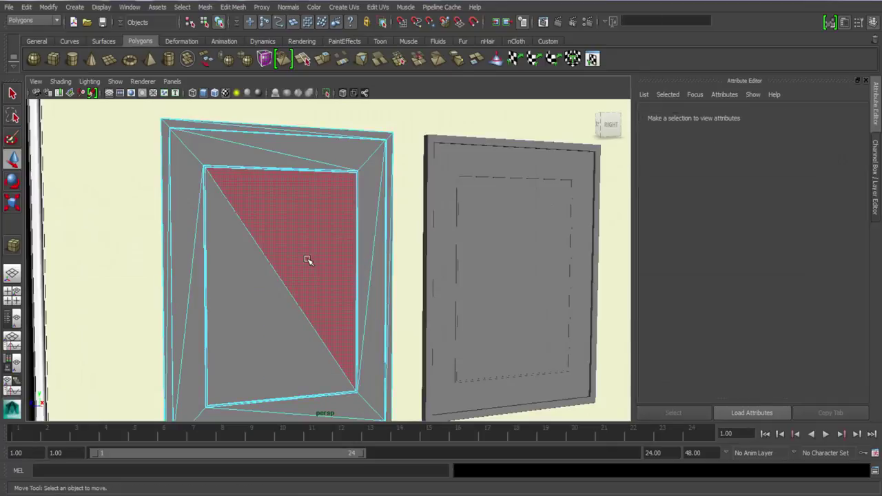
{"action": "left_click", "coordinate": [308, 255]}
{"action": "left_click", "coordinate": [285, 330], "text": "shift"}
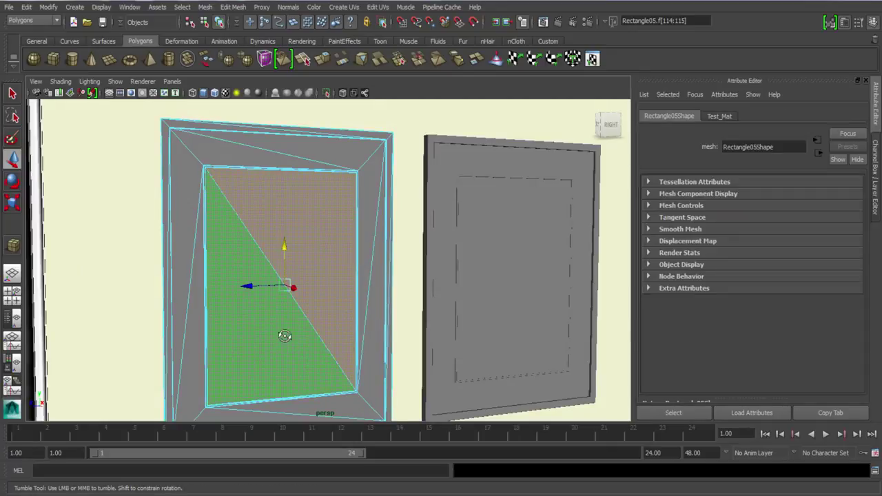
Step: Assign a new VRay Mtl to the selected picture faces and rename it as Photopic_Mat
{"action": "left_click_drag", "start_coordinate": [285, 335], "coordinate": [313, 261], "text": "alt"}
{"action": "right_click_drag", "start_coordinate": [313, 260], "coordinate": [317, 478]}
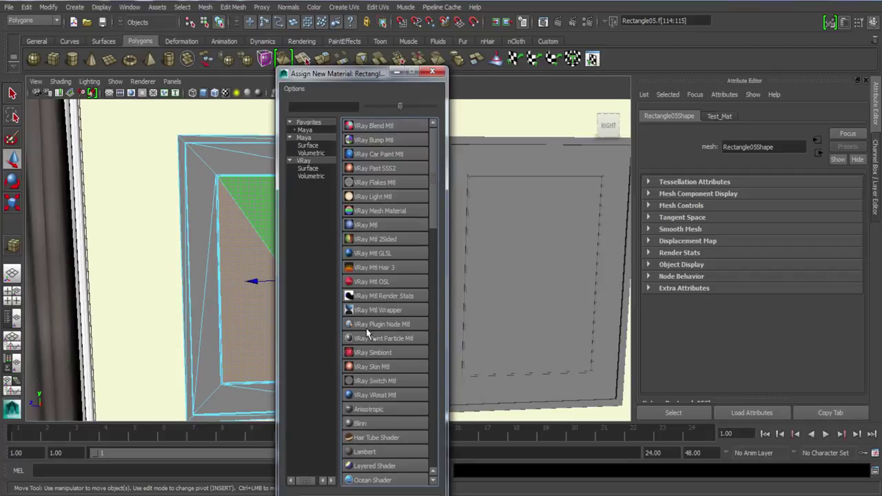
{"action": "left_click", "coordinate": [378, 228]}
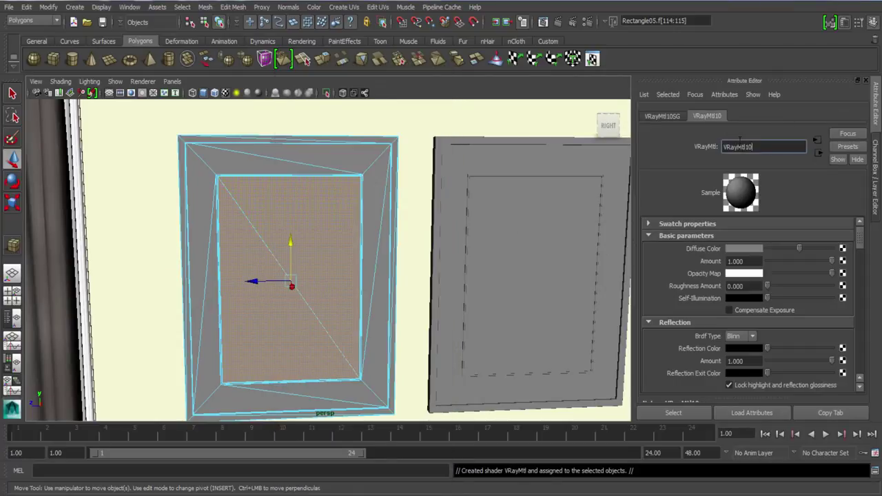
{"action": "type", "text": "Photopic_Mat"}
{"action": "key", "text": "Return"}
Step: Map a File texture to Photopic_Mat's diffuse color and load the 58966.PNG bird illustration from sourceimages
{"action": "left_click", "coordinate": [842, 250]}
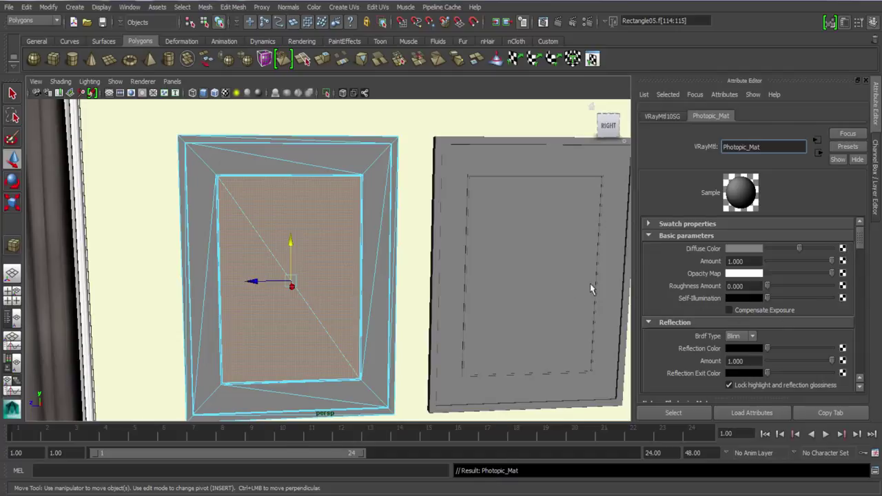
{"action": "left_click", "coordinate": [363, 331]}
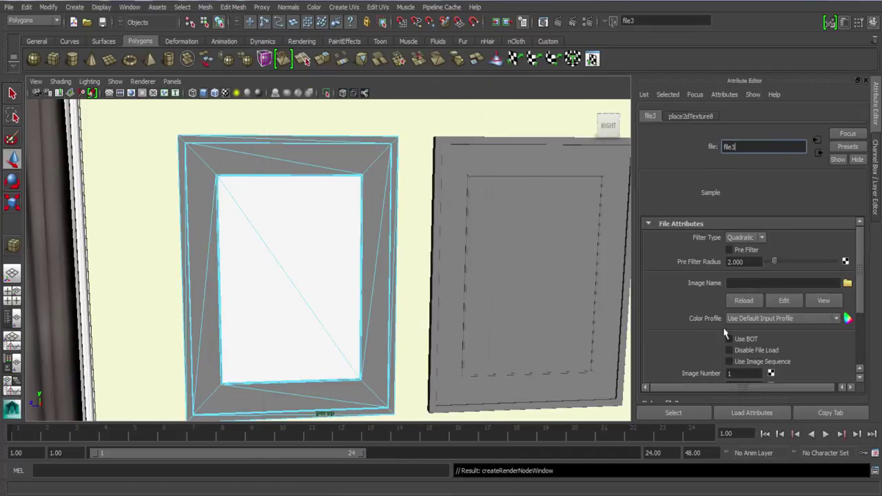
{"action": "left_click", "coordinate": [846, 283]}
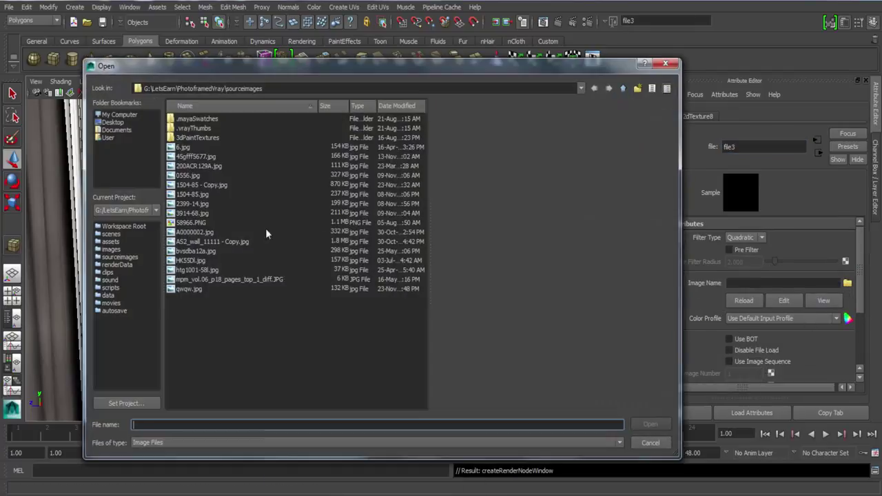
{"action": "left_click", "coordinate": [186, 156]}
{"action": "left_click", "coordinate": [188, 175]}
{"action": "left_click", "coordinate": [192, 194]}
{"action": "left_click", "coordinate": [192, 203]}
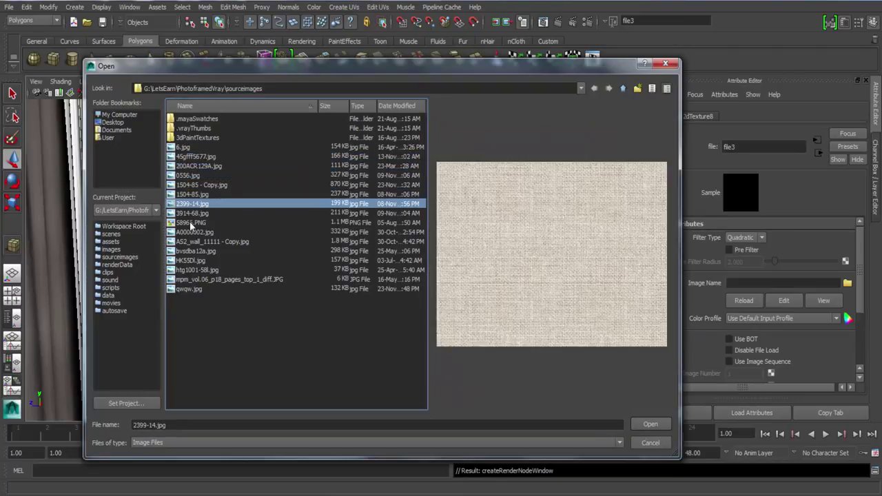
{"action": "left_click", "coordinate": [191, 224]}
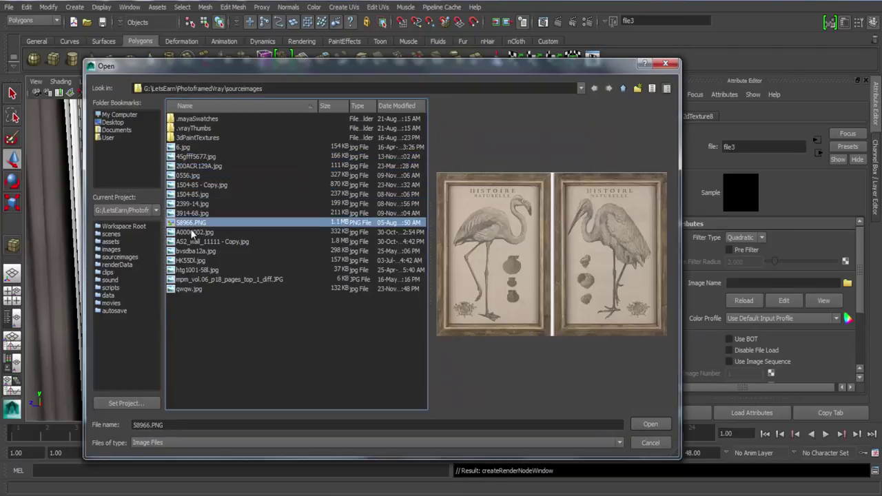
{"action": "left_click", "coordinate": [640, 424]}
Step: Fit the heron print to the picture area with Coverage 2.600 by 1.190 and Translate Frame 1.130, -0.090
{"action": "scroll", "coordinate": [772, 306], "scroll_direction": "down", "scroll_amount": 4}
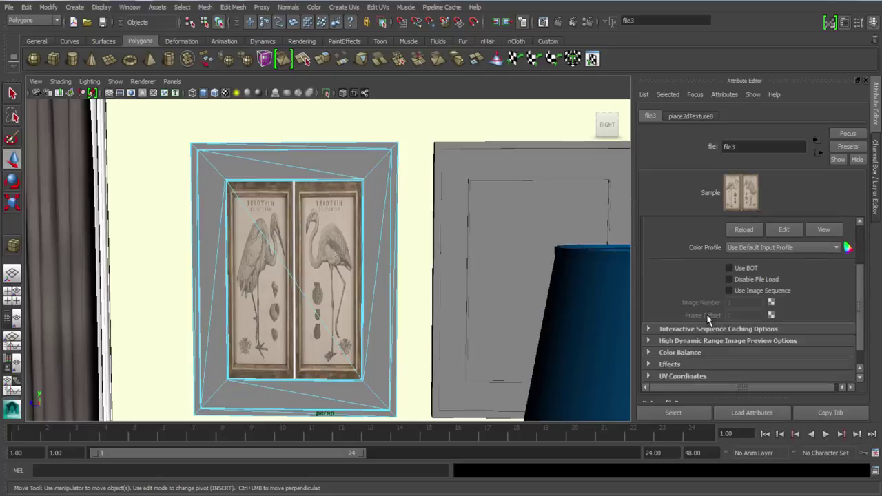
{"action": "left_click", "coordinate": [731, 351]}
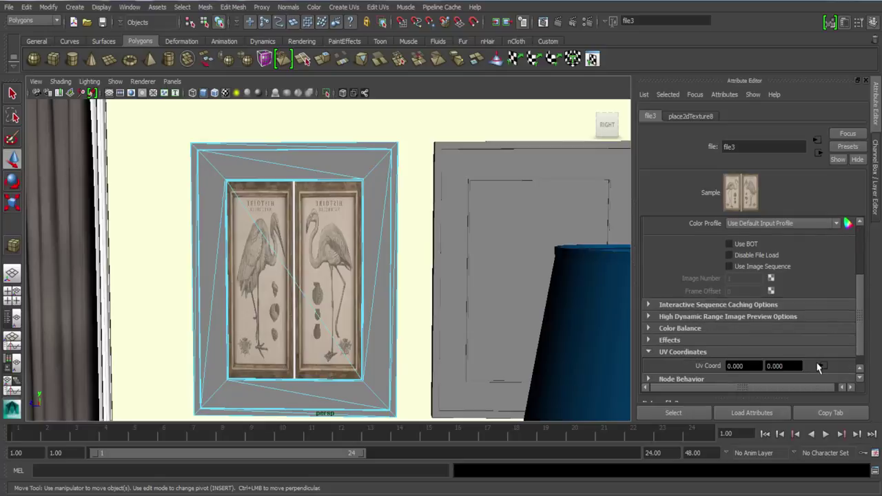
{"action": "left_click", "coordinate": [818, 366]}
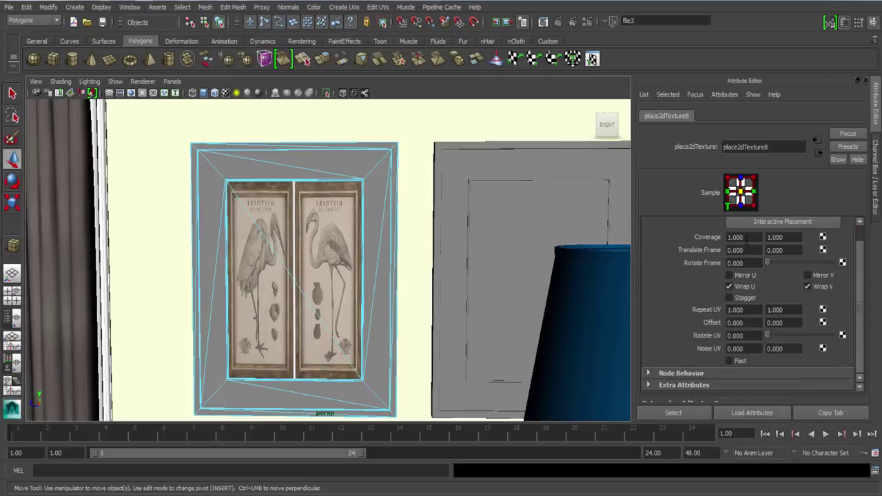
{"action": "left_click_drag", "start_coordinate": [747, 239], "coordinate": [816, 244], "text": "ctrl"}
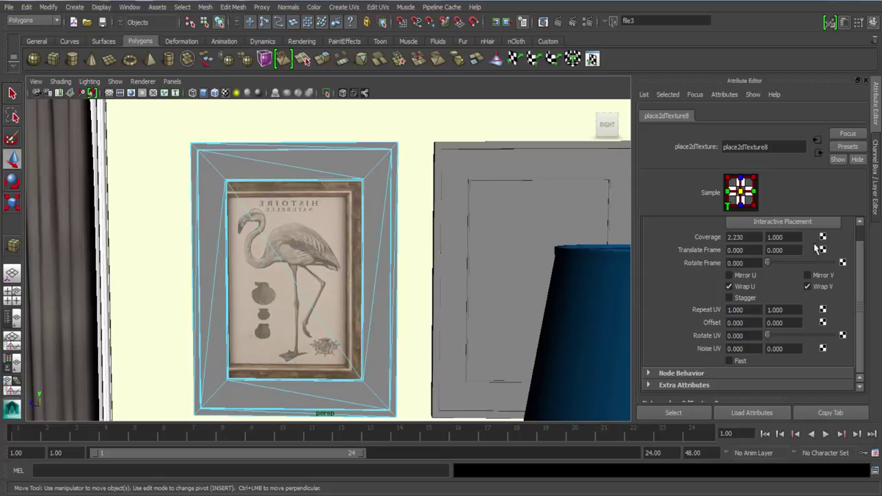
{"action": "left_click_drag", "start_coordinate": [761, 252], "coordinate": [773, 238], "text": "ctrl"}
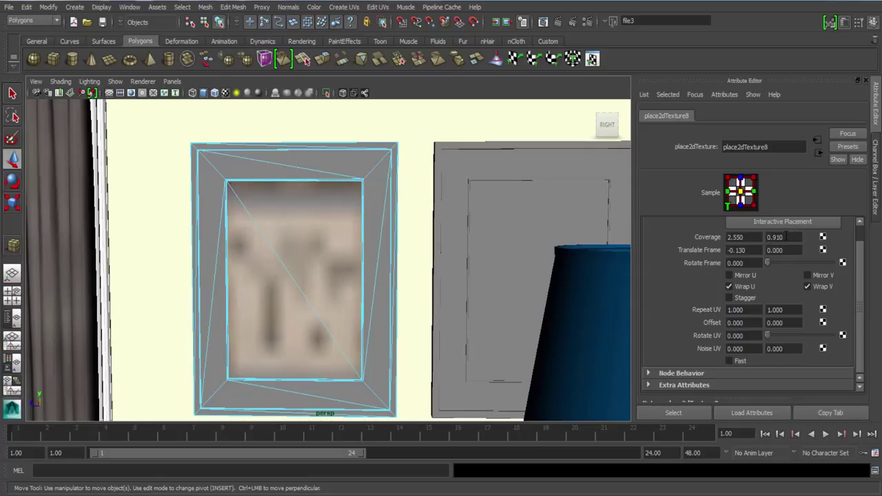
{"action": "key", "text": "ctrl+z"}
{"action": "left_click_drag", "start_coordinate": [792, 237], "coordinate": [817, 254], "text": "ctrl"}
{"action": "mouse_move", "coordinate": [754, 251]}
{"action": "left_mouse_down", "text": "ctrl"}
{"action": "mouse_move", "coordinate": [751, 237]}
{"action": "mouse_move", "coordinate": [749, 250]}
{"action": "left_mouse_up", "text": "ctrl"}
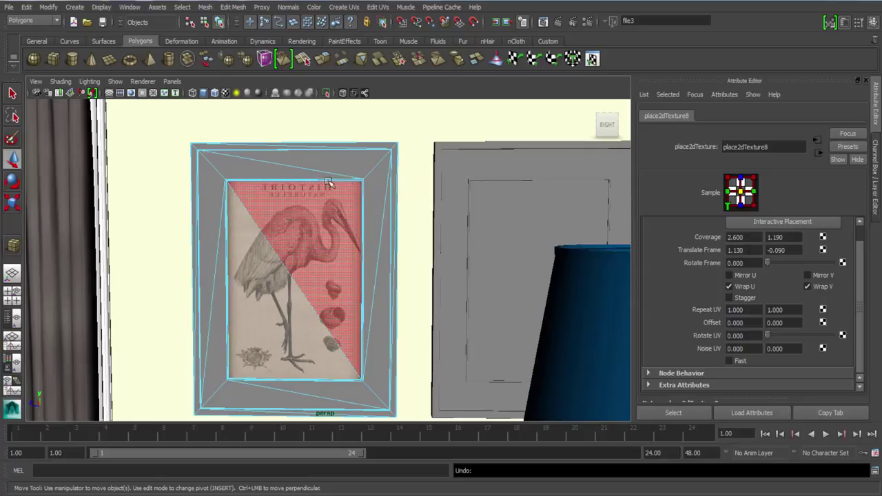
Step: Select the thin outer rim faces along the top and left side of the textured picture frame
{"action": "left_click", "coordinate": [372, 232]}
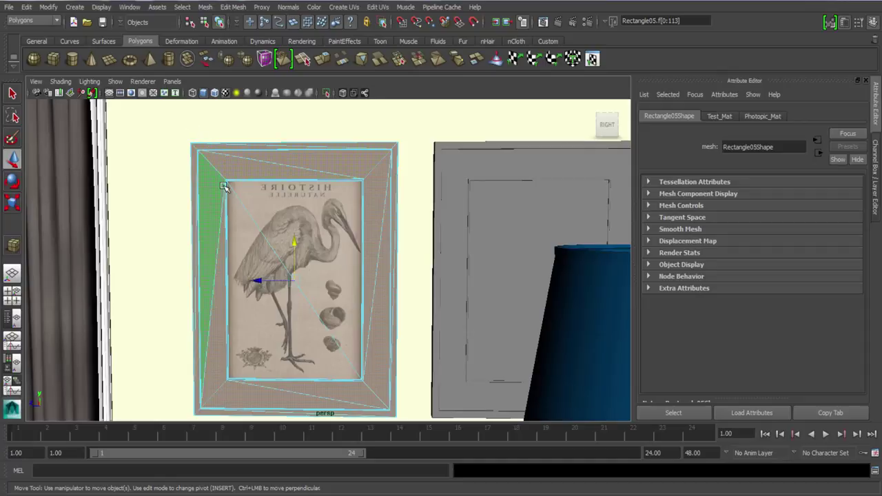
{"action": "middle_click_drag", "start_coordinate": [215, 204], "coordinate": [329, 393], "text": "alt"}
{"action": "scroll", "coordinate": [329, 393], "scroll_direction": "up", "scroll_amount": 8}
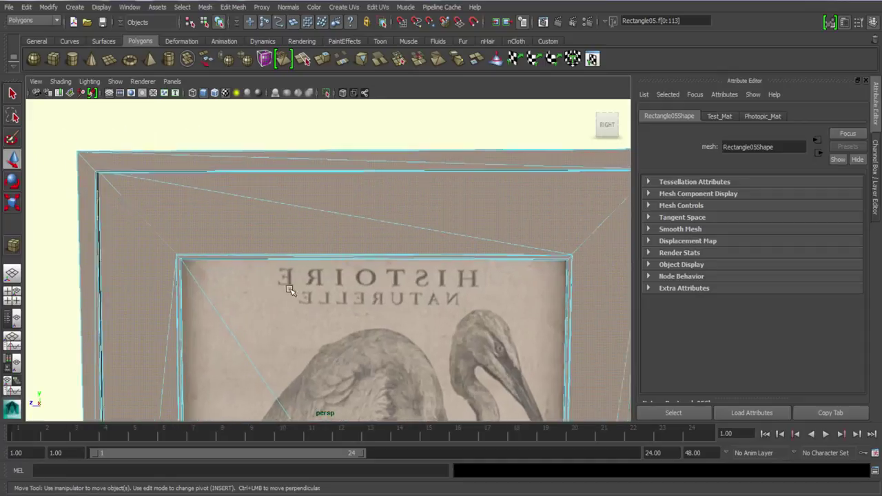
{"action": "left_click_drag", "start_coordinate": [83, 129], "coordinate": [159, 162]}
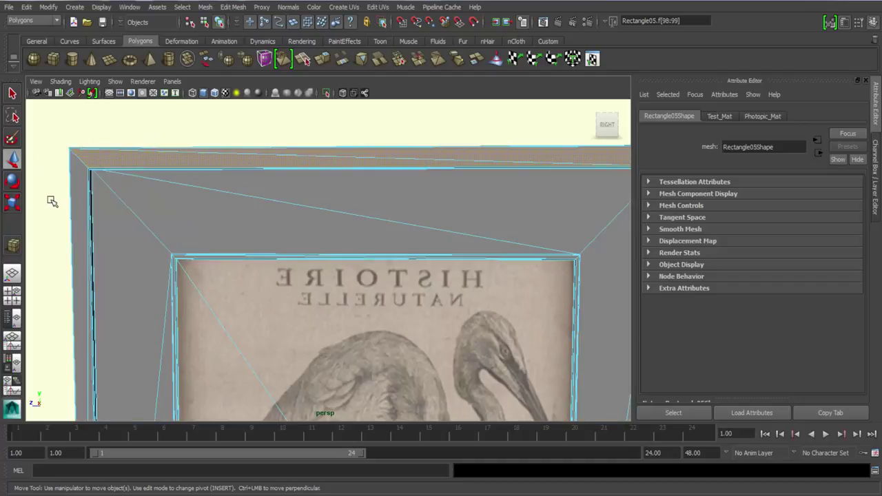
{"action": "left_click_drag", "start_coordinate": [49, 202], "coordinate": [83, 222]}
{"action": "middle_click_drag", "start_coordinate": [131, 334], "coordinate": [218, 14], "text": "alt"}
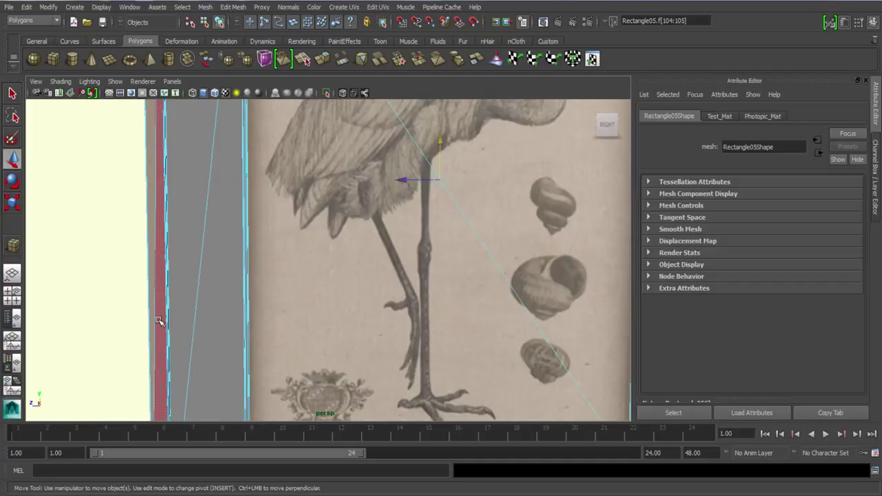
{"action": "middle_click_drag", "start_coordinate": [176, 351], "coordinate": [167, 162], "text": "alt"}
{"action": "middle_click_drag", "start_coordinate": [207, 338], "coordinate": [199, 284], "text": "alt"}
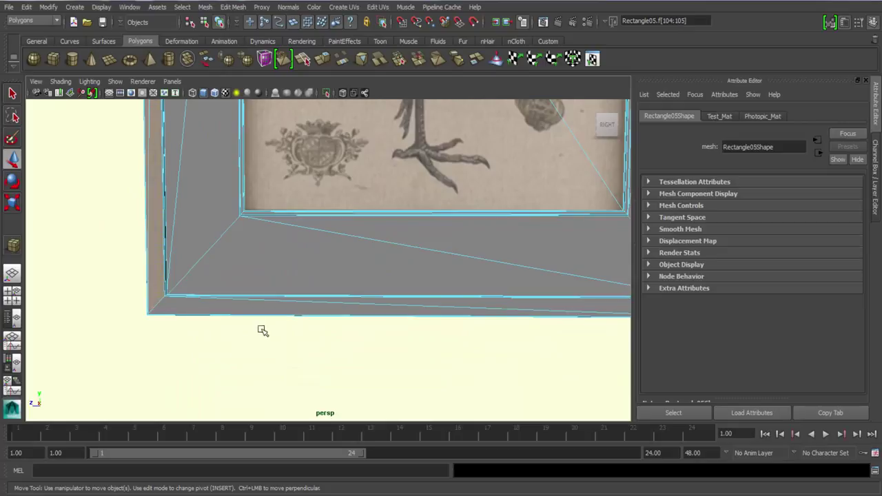
{"action": "left_click_drag", "start_coordinate": [128, 180], "coordinate": [147, 208]}
{"action": "left_click_drag", "start_coordinate": [133, 163], "coordinate": [155, 184]}
Step: Add the bottom and right outer rim faces to the selection and assign the existing Balack_Mat to the rim
{"action": "left_click_drag", "start_coordinate": [487, 333], "coordinate": [520, 306]}
{"action": "middle_click_drag", "start_coordinate": [455, 347], "coordinate": [272, 391], "text": "alt"}
{"action": "middle_click_drag", "start_coordinate": [382, 211], "coordinate": [358, 300], "text": "alt"}
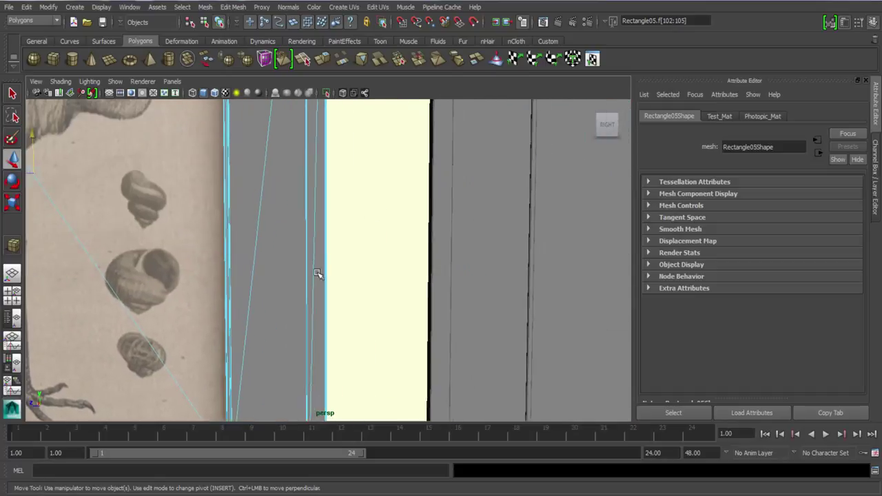
{"action": "left_click", "coordinate": [316, 238], "text": "shift"}
{"action": "right_click_drag", "start_coordinate": [314, 222], "coordinate": [416, 391]}
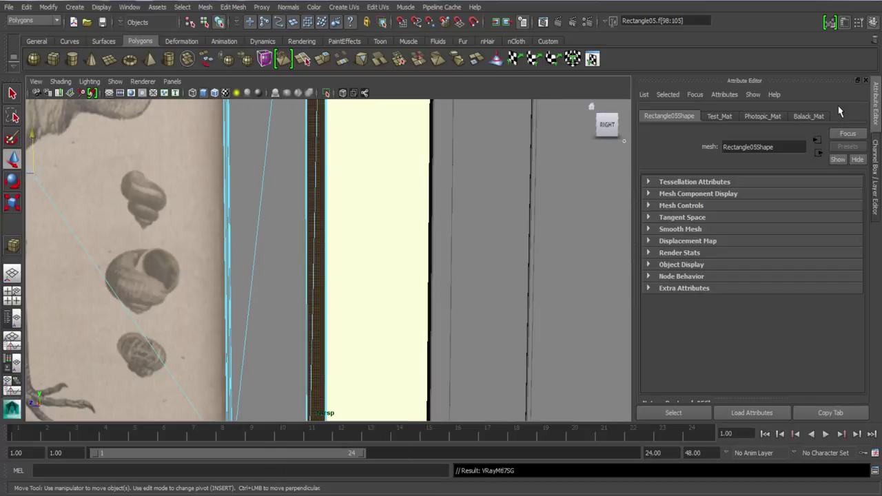
Step: Correct the name of the rim's material to Black_Mat
{"action": "left_click", "coordinate": [737, 148]}
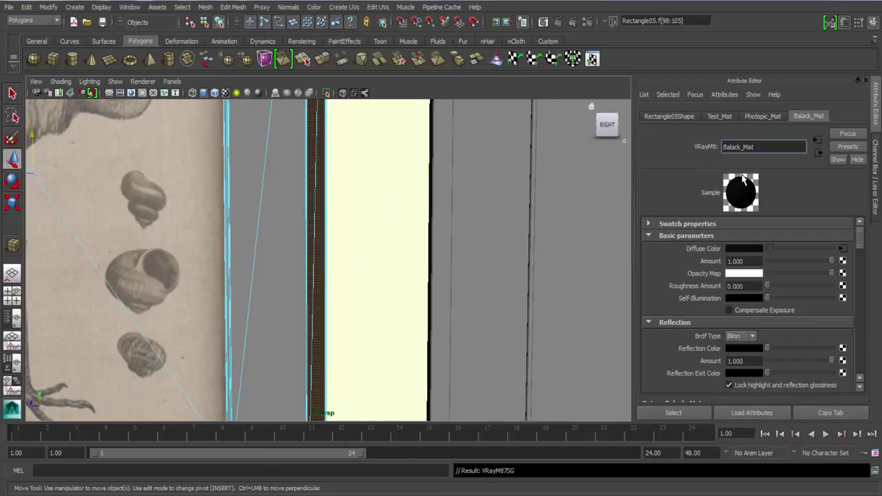
{"action": "key", "text": "Return"}
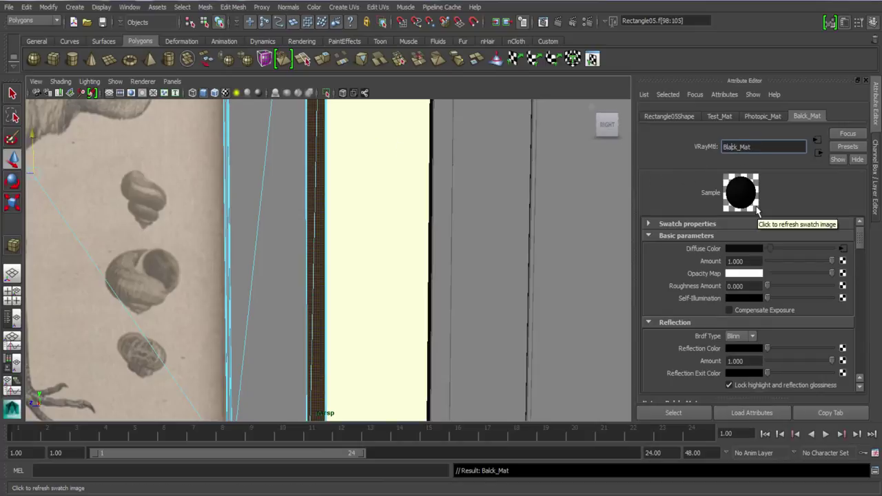
{"action": "key", "text": "Return"}
Step: Return the picture frame to object selection and check its rim and picture from farther away
{"action": "middle_click_drag", "start_coordinate": [302, 304], "coordinate": [361, 311], "text": "alt"}
{"action": "right_click_drag", "start_coordinate": [361, 311], "coordinate": [323, 205], "text": "alt"}
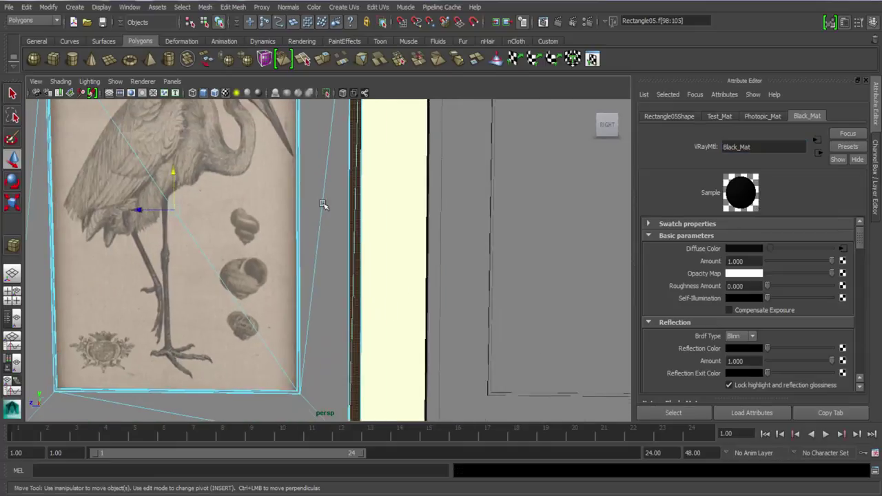
{"action": "right_click_drag", "start_coordinate": [326, 239], "coordinate": [400, 183]}
{"action": "left_click", "coordinate": [342, 255]}
{"action": "middle_click_drag", "start_coordinate": [342, 291], "coordinate": [350, 294], "text": "alt"}
{"action": "right_click_drag", "start_coordinate": [350, 293], "coordinate": [309, 211], "text": "alt"}
{"action": "middle_click_drag", "start_coordinate": [379, 239], "coordinate": [403, 292], "text": "alt"}
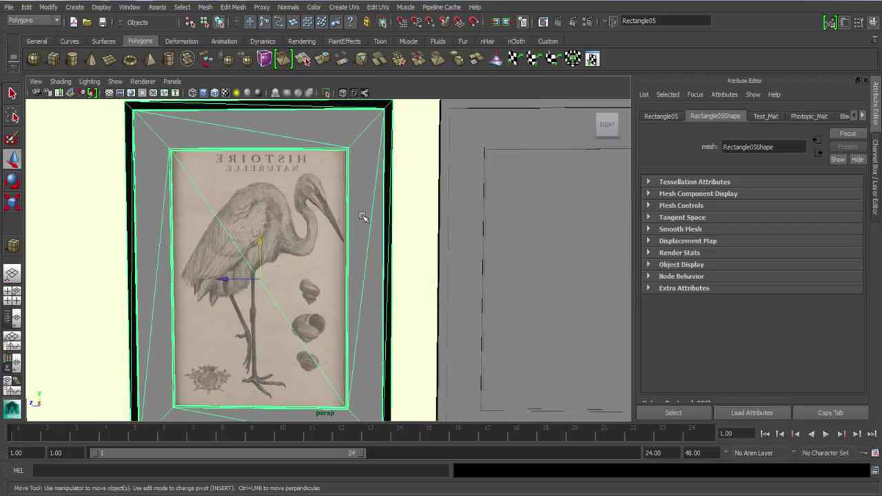
Step: Select all eight faces of the wide border between the black rim and the picture on the textured frame
{"action": "right_click_drag", "start_coordinate": [356, 189], "coordinate": [368, 227], "text": "alt"}
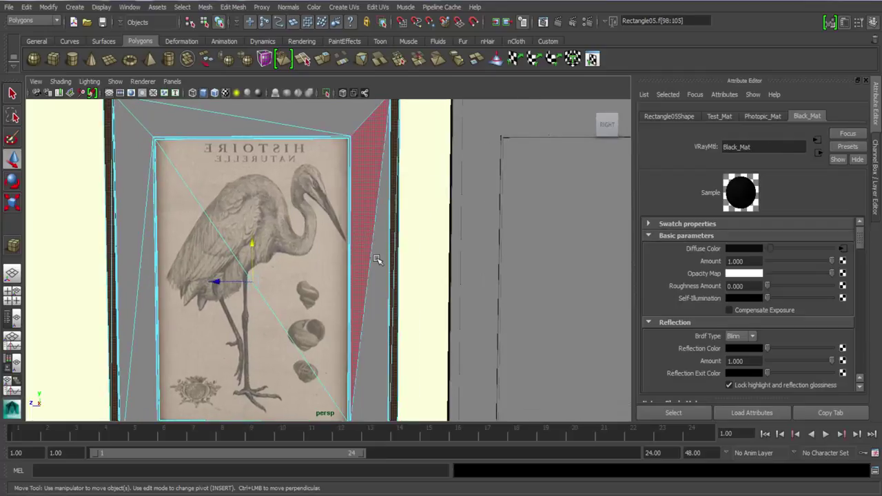
{"action": "left_click", "coordinate": [244, 131]}
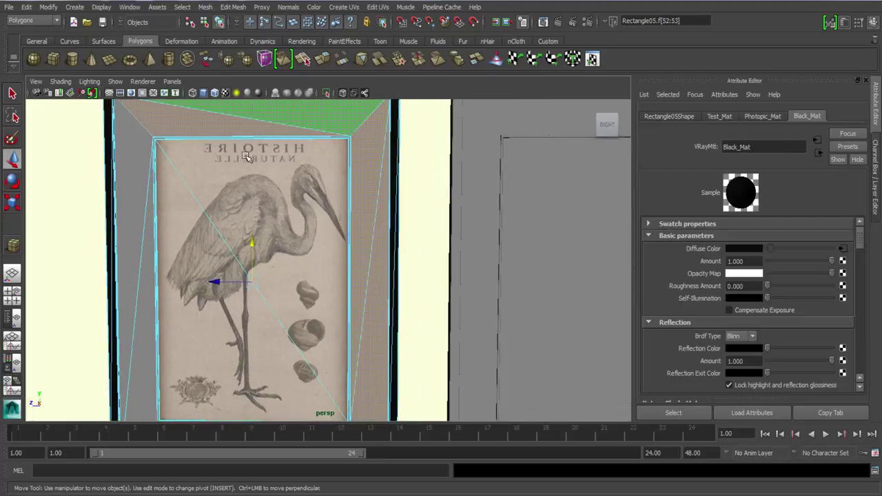
{"action": "middle_click_drag", "start_coordinate": [228, 171], "coordinate": [288, 200], "text": "alt"}
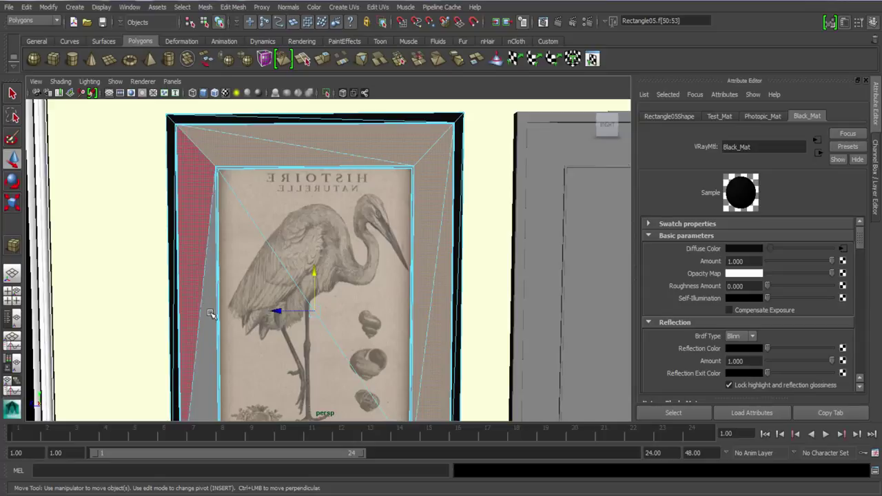
{"action": "left_click_drag", "start_coordinate": [210, 313], "coordinate": [215, 315], "text": "shift"}
{"action": "middle_click_drag", "start_coordinate": [240, 319], "coordinate": [247, 90], "text": "alt"}
{"action": "left_click_drag", "start_coordinate": [317, 260], "coordinate": [348, 243], "text": "shift"}
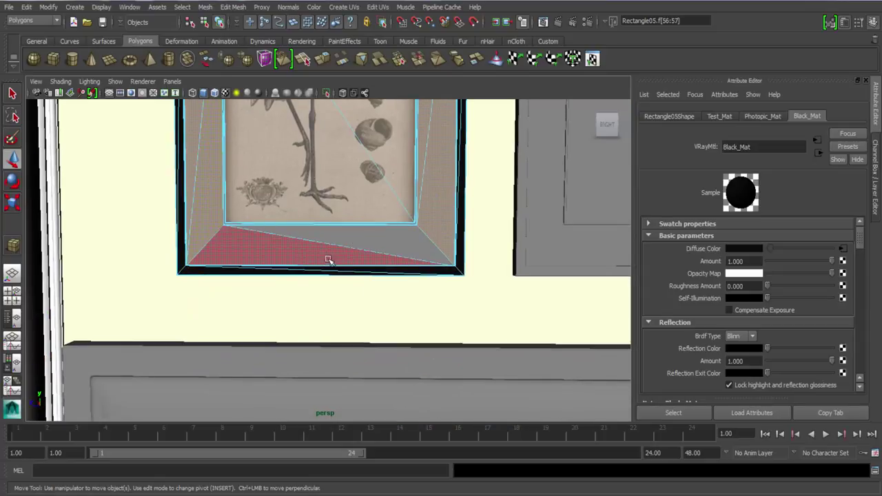
{"action": "middle_click_drag", "start_coordinate": [311, 305], "coordinate": [295, 350], "text": "alt"}
{"action": "middle_click_drag", "start_coordinate": [295, 271], "coordinate": [296, 366], "text": "alt"}
{"action": "right_click_drag", "start_coordinate": [296, 365], "coordinate": [306, 330], "text": "alt"}
{"action": "right_click_drag", "start_coordinate": [409, 246], "coordinate": [416, 463]}
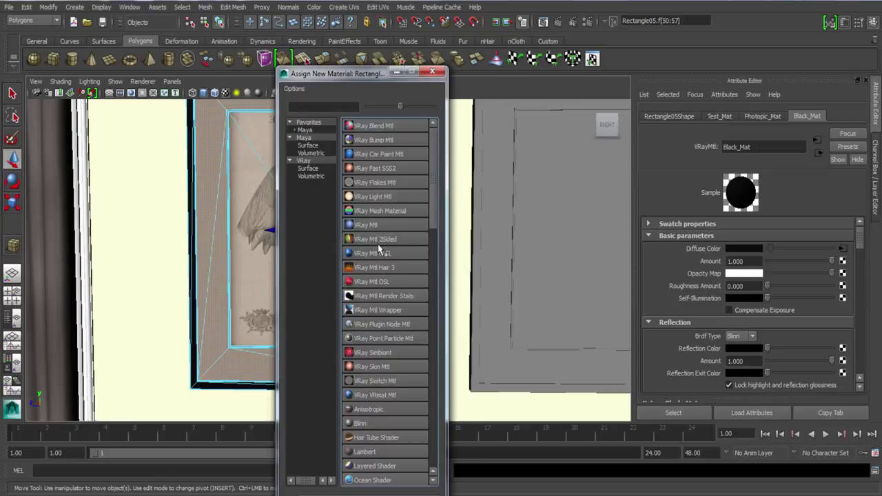
{"action": "left_click", "coordinate": [376, 225]}
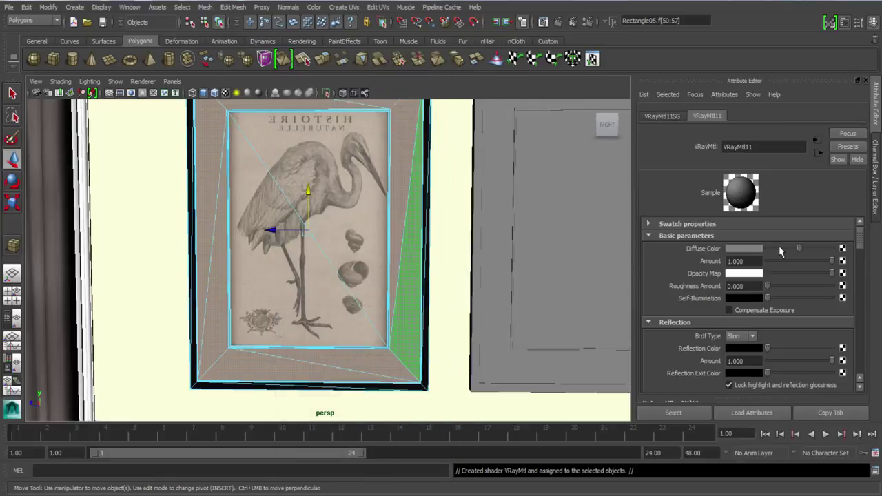
{"action": "left_click", "coordinate": [842, 249]}
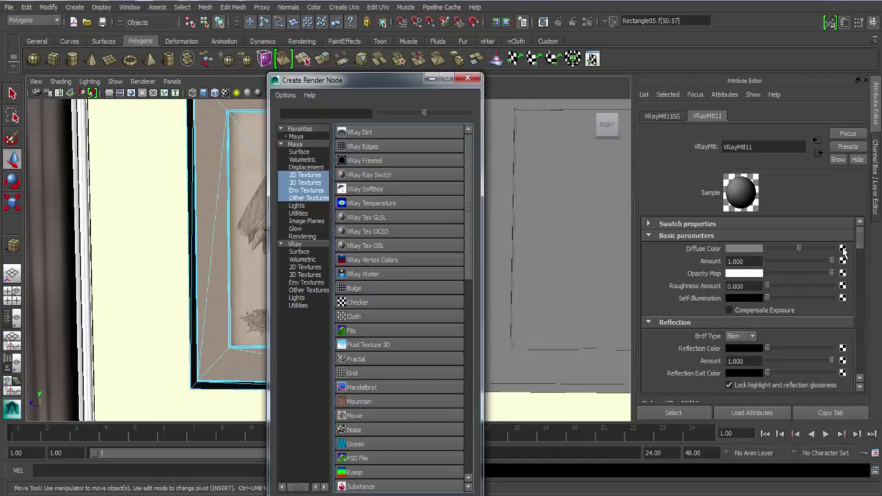
{"action": "left_click", "coordinate": [468, 79]}
{"action": "key", "text": "ctrl+z"}
{"action": "key", "text": "ctrl+z"}
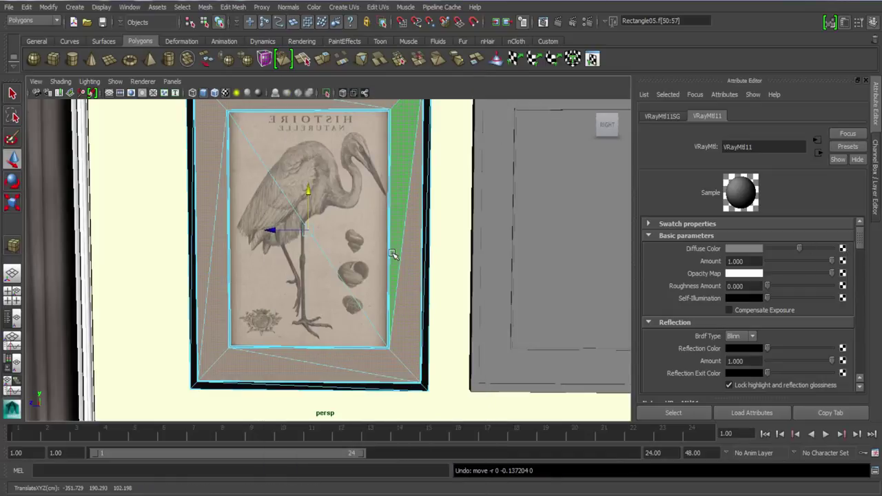
Step: Assign the existing Ceiling_Mat to the selected wide border faces of the heron picture frame and return to object selection
{"action": "right_click", "coordinate": [402, 245]}
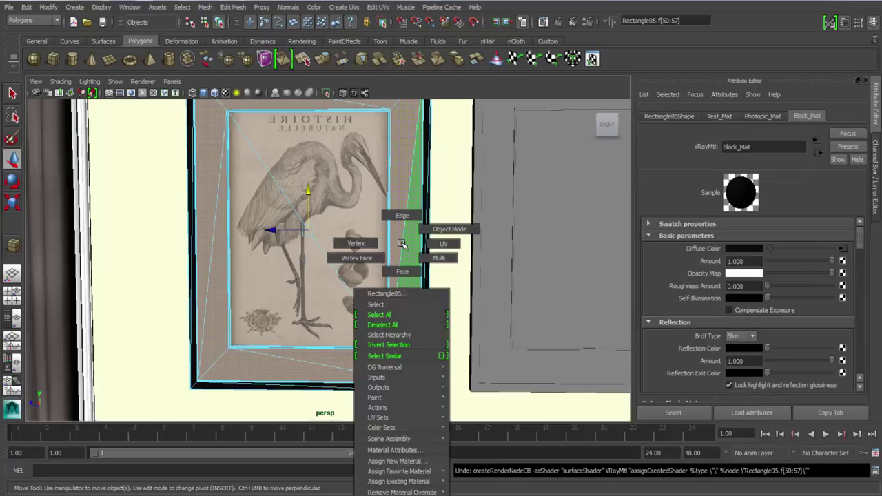
{"action": "mouse_move", "coordinate": [399, 481]}
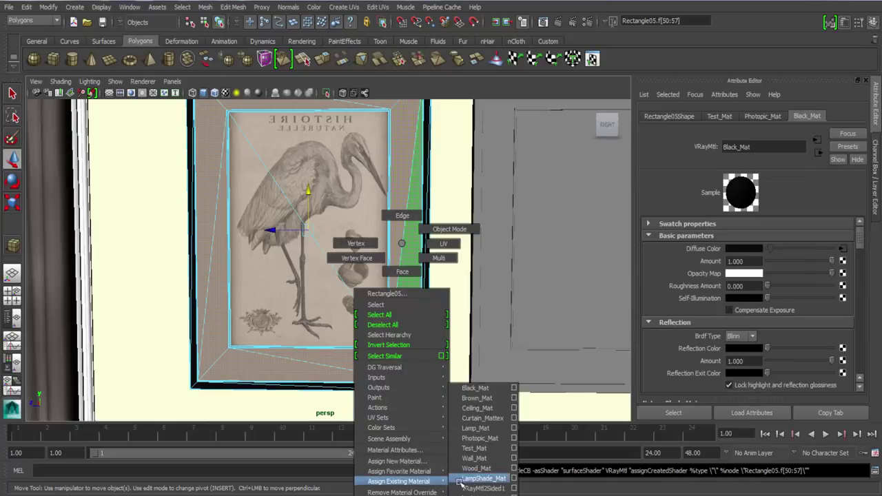
{"action": "left_click", "coordinate": [495, 409]}
{"action": "middle_click_drag", "start_coordinate": [404, 293], "coordinate": [397, 335], "text": "alt"}
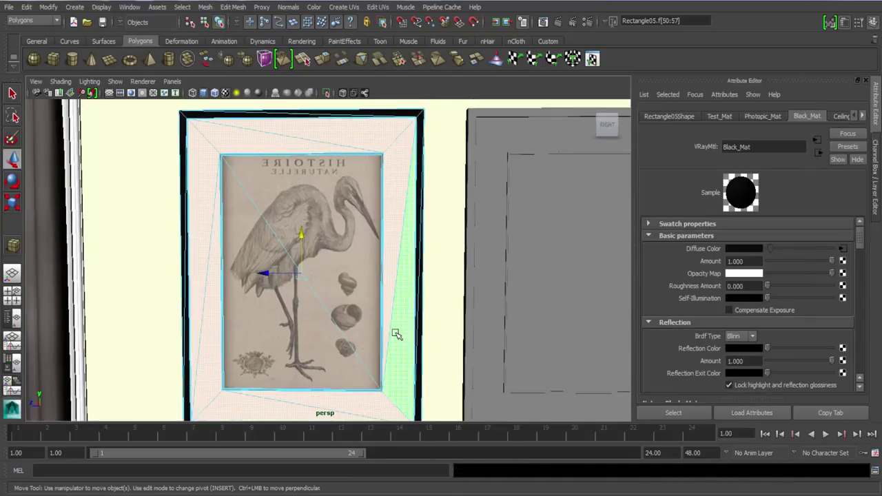
{"action": "right_click", "coordinate": [396, 260]}
{"action": "right_click_drag", "start_coordinate": [467, 254], "coordinate": [467, 244]}
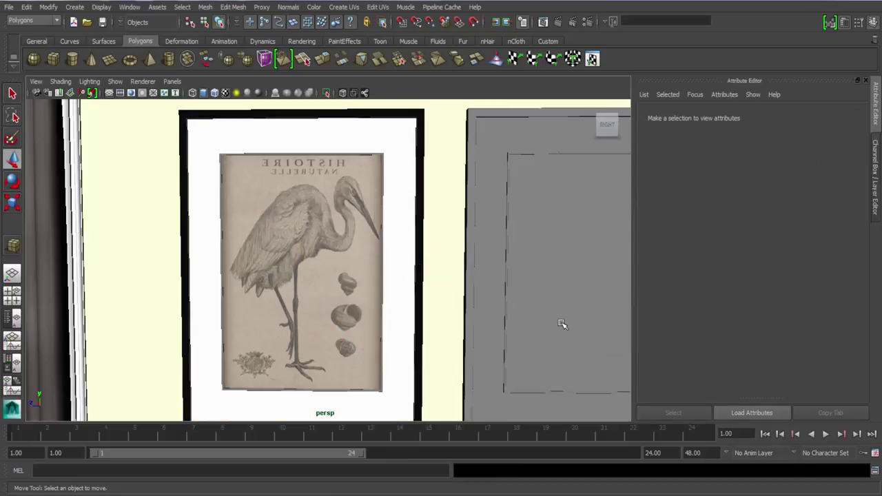
Step: Select all the outer rim faces of the untextured picture frame and assign the existing Black_Mat to them
{"action": "middle_click_drag", "start_coordinate": [562, 323], "coordinate": [360, 288], "text": "alt"}
{"action": "left_click", "coordinate": [319, 315]}
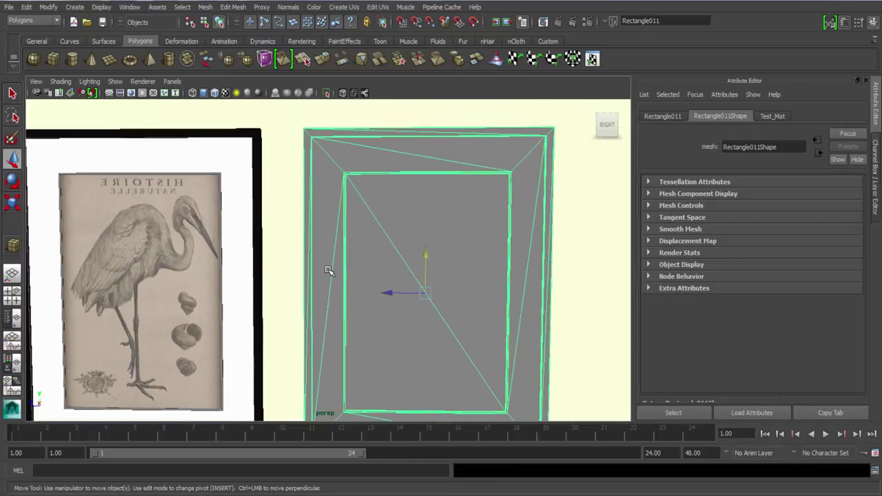
{"action": "right_click_drag", "start_coordinate": [328, 270], "coordinate": [285, 262]}
{"action": "left_click_drag", "start_coordinate": [295, 319], "coordinate": [309, 335]}
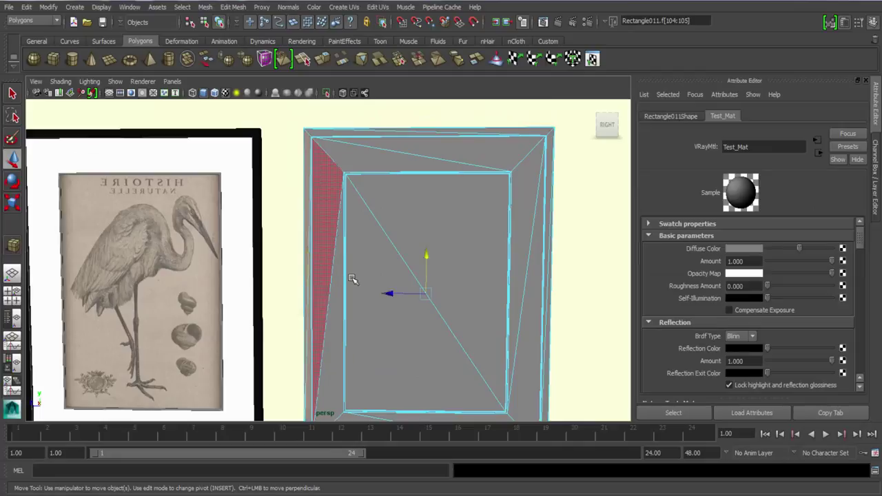
{"action": "middle_click_drag", "start_coordinate": [367, 254], "coordinate": [368, 325], "text": "alt"}
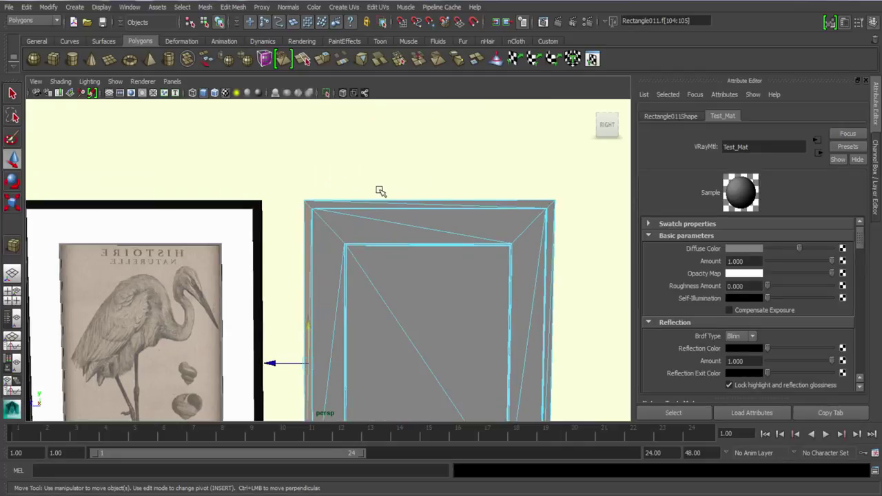
{"action": "left_click_drag", "start_coordinate": [383, 206], "coordinate": [383, 206], "text": "shift"}
{"action": "middle_click_drag", "start_coordinate": [586, 351], "coordinate": [410, 195], "text": "alt"}
{"action": "left_click", "coordinate": [353, 327]}
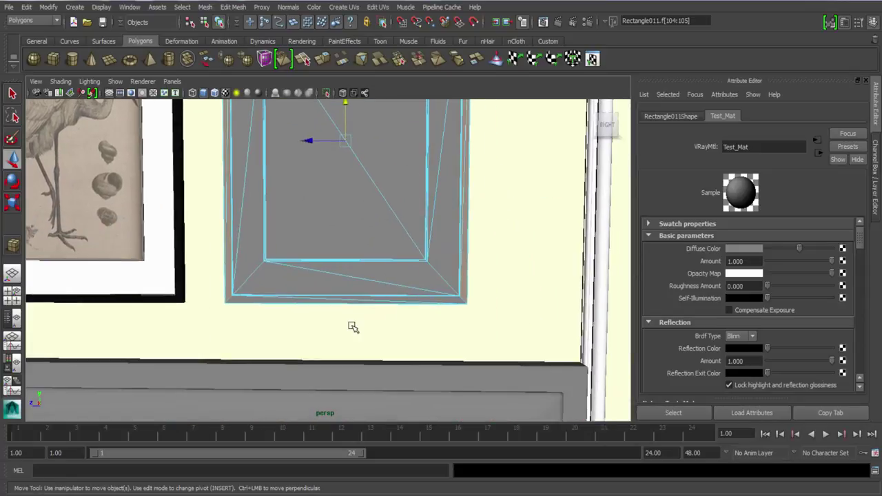
{"action": "right_click_drag", "start_coordinate": [397, 301], "coordinate": [501, 388]}
Step: Add the second frame's wide border faces to the rim selection and assign the existing Ceiling_Mat
{"action": "middle_click_drag", "start_coordinate": [277, 277], "coordinate": [304, 340], "text": "alt"}
{"action": "left_click_drag", "start_coordinate": [274, 273], "coordinate": [277, 275], "text": "shift"}
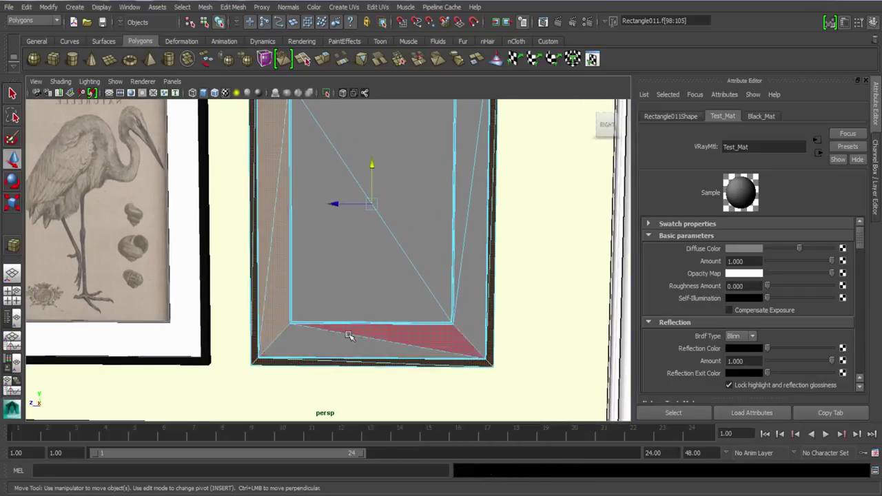
{"action": "left_click_drag", "start_coordinate": [347, 340], "coordinate": [371, 338], "text": "shift"}
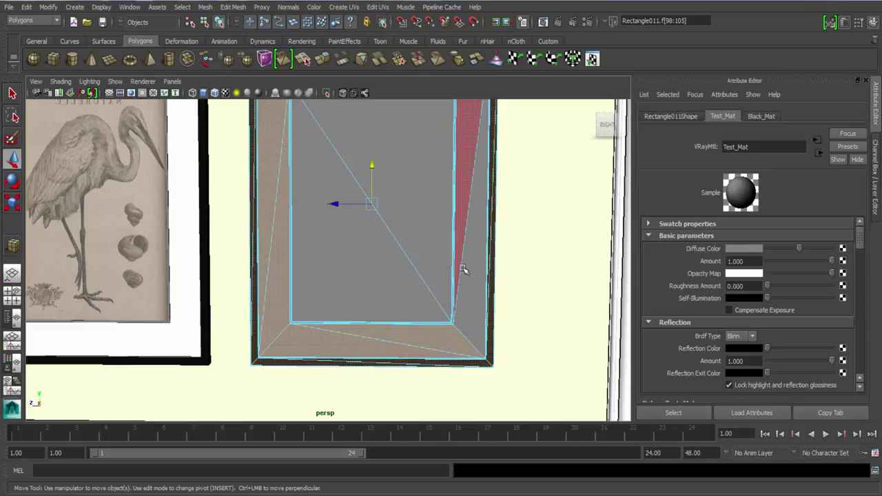
{"action": "left_click_drag", "start_coordinate": [464, 270], "coordinate": [467, 274], "text": "shift"}
{"action": "middle_click_drag", "start_coordinate": [336, 349], "coordinate": [315, 482], "text": "alt"}
{"action": "left_click_drag", "start_coordinate": [321, 215], "coordinate": [332, 226], "text": "shift"}
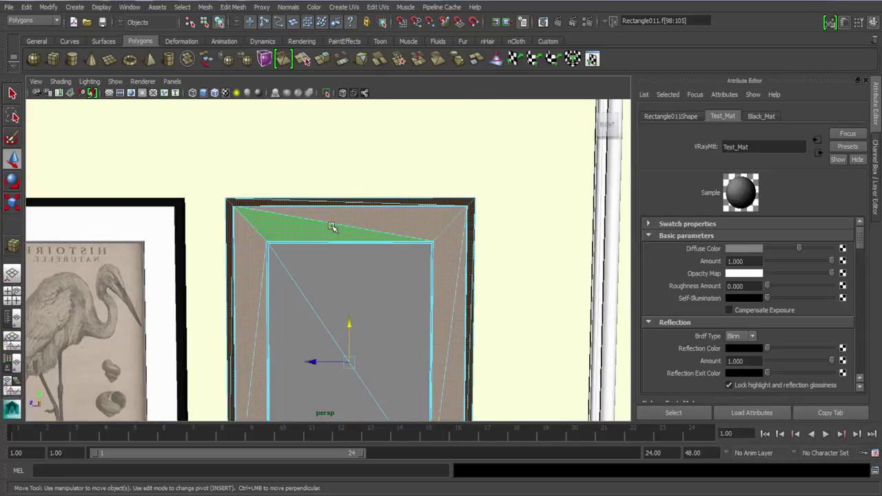
{"action": "right_click_drag", "start_coordinate": [332, 227], "coordinate": [425, 408]}
Step: Select the two picture faces in the centre of the second frame
{"action": "left_click_drag", "start_coordinate": [340, 374], "coordinate": [349, 404]}
{"action": "middle_click_drag", "start_coordinate": [344, 266], "coordinate": [363, 197], "text": "alt"}
{"action": "right_click_drag", "start_coordinate": [364, 198], "coordinate": [327, 295], "text": "alt"}
{"action": "left_click_drag", "start_coordinate": [327, 295], "coordinate": [275, 293], "text": "alt"}
{"action": "right_click_drag", "start_coordinate": [220, 275], "coordinate": [236, 292], "text": "alt"}
{"action": "middle_click_drag", "start_coordinate": [237, 291], "coordinate": [289, 295], "text": "alt"}
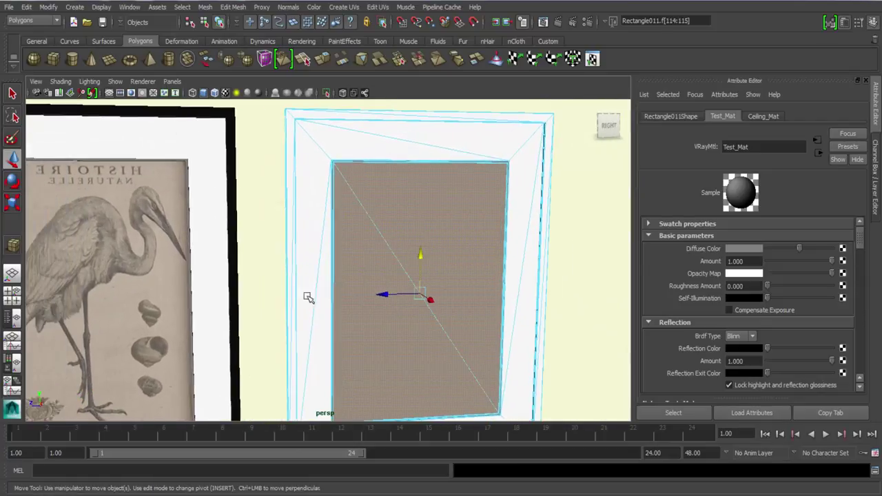
{"action": "right_click_drag", "start_coordinate": [307, 296], "coordinate": [309, 283], "text": "alt"}
{"action": "left_click_drag", "start_coordinate": [310, 283], "coordinate": [279, 290], "text": "alt"}
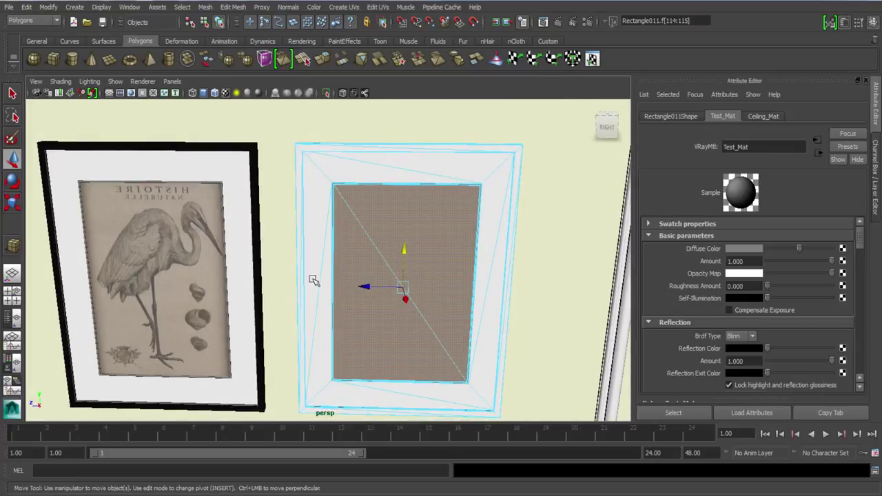
Step: Assign a new VRay Mtl to the selected picture faces and name it Photopic2_Mat
{"action": "right_click_drag", "start_coordinate": [377, 236], "coordinate": [420, 446]}
{"action": "left_click", "coordinate": [369, 225]}
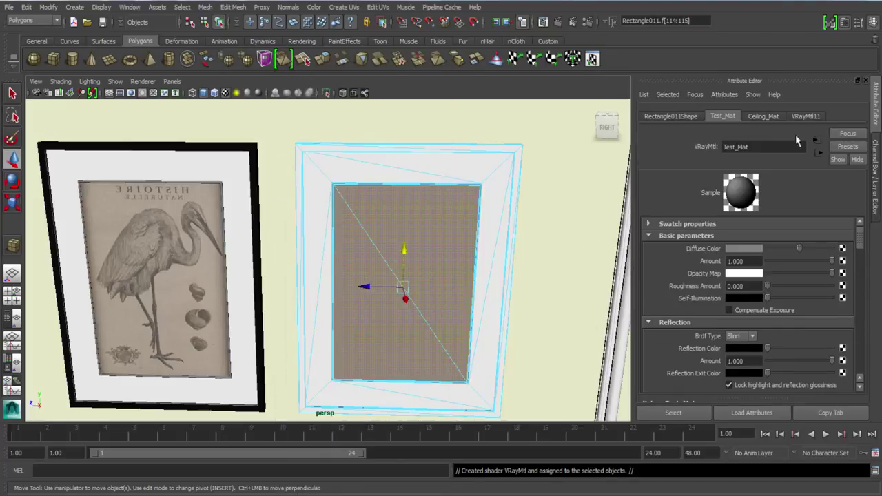
{"action": "type", "text": "Photopic2"}
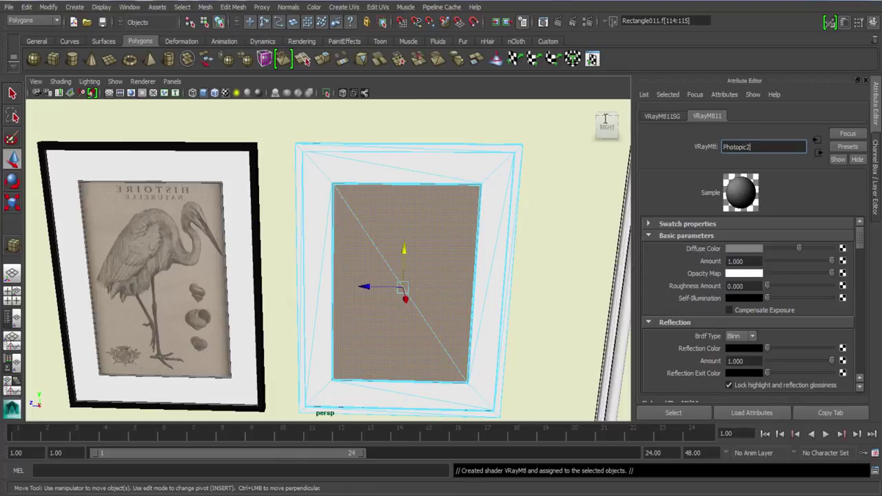
{"action": "key", "text": "Return"}
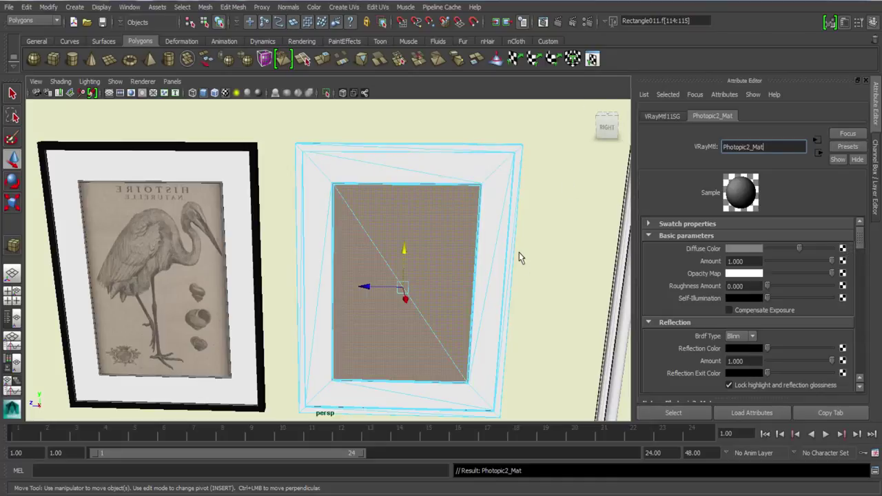
Step: Add a File texture to the diffuse color of Photopic2_Mat and load the image 58966.PNG
{"action": "left_click", "coordinate": [352, 331]}
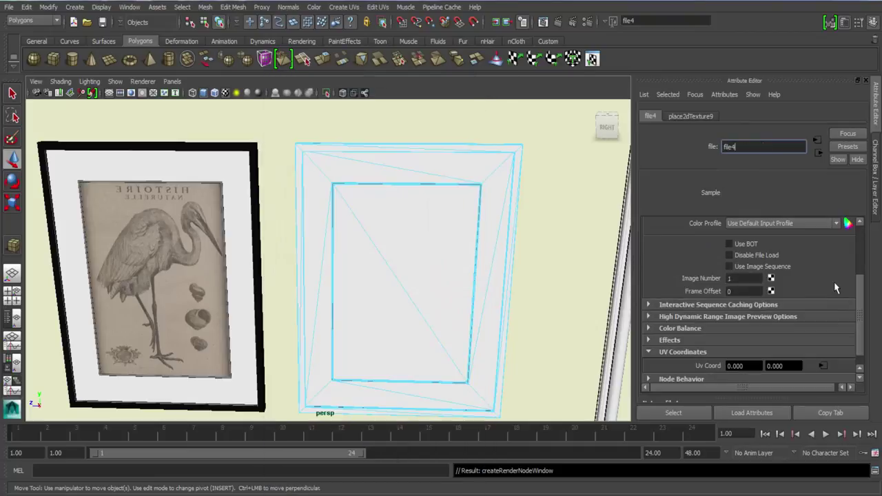
{"action": "left_click", "coordinate": [846, 283]}
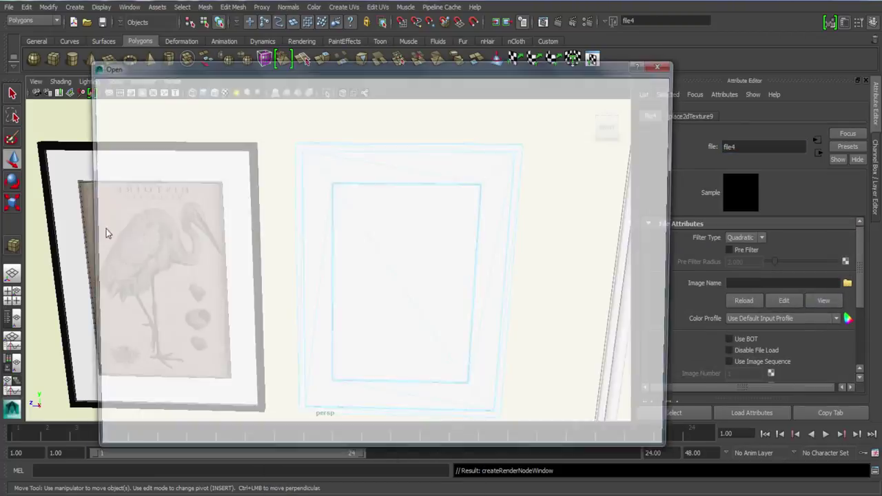
{"action": "left_click", "coordinate": [187, 213]}
{"action": "left_click", "coordinate": [191, 222]}
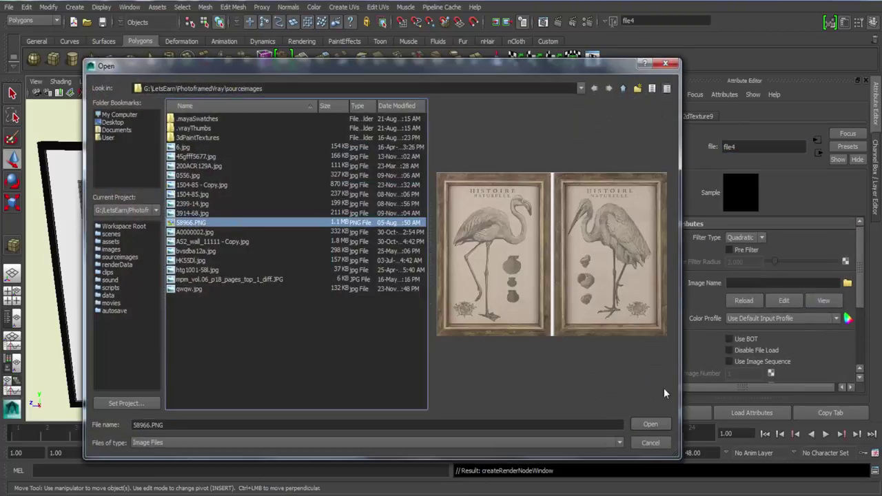
{"action": "left_click", "coordinate": [650, 423]}
Step: Fit the flamingo picture to the frame with texture coverage 2.510 by 1.170 and frame translation -0.120, -0.080
{"action": "scroll", "coordinate": [782, 342], "scroll_direction": "down", "scroll_amount": 3}
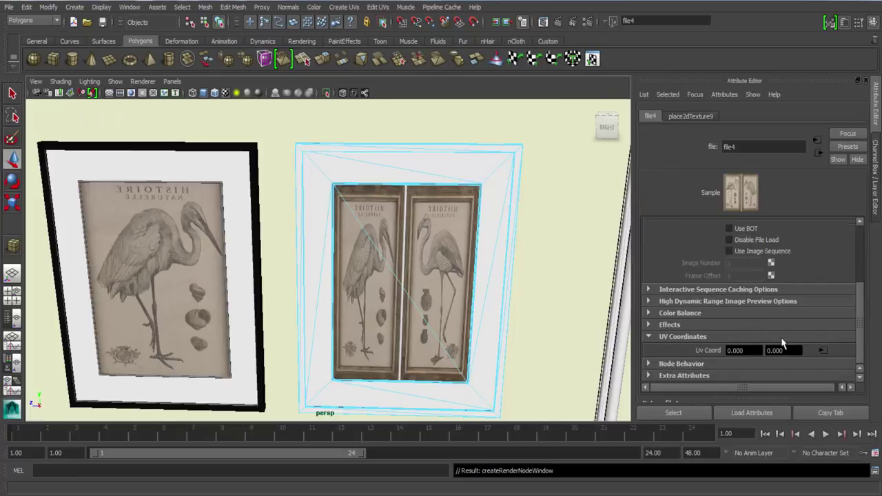
{"action": "left_click", "coordinate": [823, 351]}
{"action": "left_click_drag", "start_coordinate": [746, 249], "coordinate": [857, 250], "text": "ctrl"}
{"action": "key", "text": "ctrl+z"}
{"action": "left_click_drag", "start_coordinate": [750, 263], "coordinate": [797, 251], "text": "ctrl"}
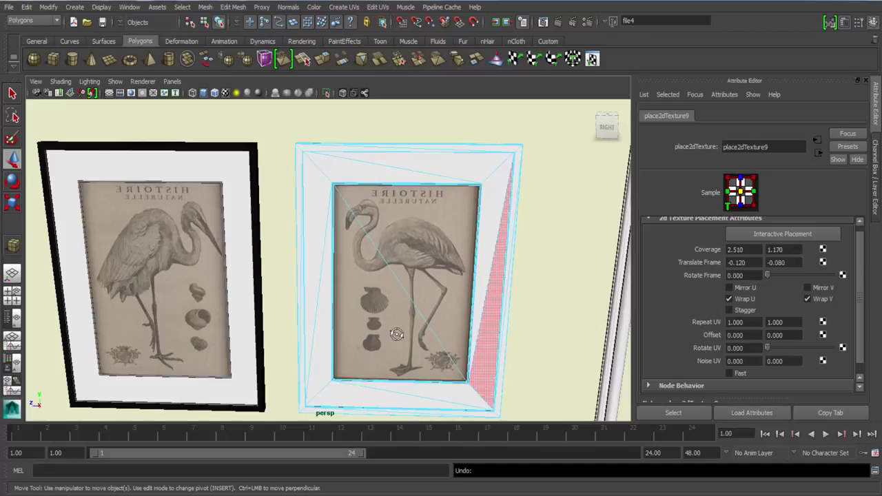
Step: Reselect the outer rim faces of the flamingo picture frame and assign the existing Black_Mat to them
{"action": "mouse_move", "coordinate": [431, 310]}
{"action": "left_mouse_down", "text": "alt"}
{"action": "mouse_move", "coordinate": [402, 324]}
{"action": "mouse_move", "coordinate": [441, 318]}
{"action": "left_mouse_up", "text": "alt"}
{"action": "right_click_drag", "start_coordinate": [441, 324], "coordinate": [556, 368], "text": "alt"}
{"action": "middle_click_drag", "start_coordinate": [492, 339], "coordinate": [372, 422], "text": "alt"}
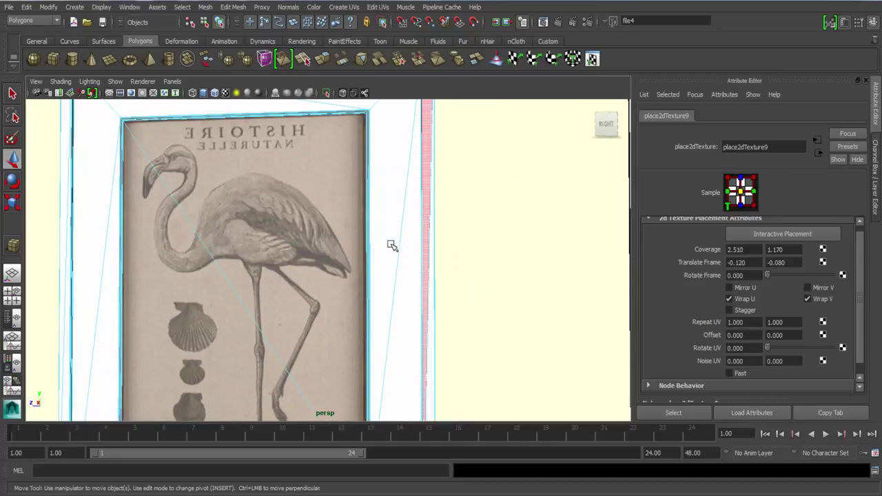
{"action": "middle_click_drag", "start_coordinate": [390, 242], "coordinate": [423, 368], "text": "alt"}
{"action": "left_click_drag", "start_coordinate": [194, 159], "coordinate": [203, 184]}
{"action": "middle_click_drag", "start_coordinate": [94, 368], "coordinate": [166, 347], "text": "alt"}
{"action": "left_click_drag", "start_coordinate": [187, 321], "coordinate": [208, 342]}
{"action": "middle_click_drag", "start_coordinate": [324, 397], "coordinate": [299, 228], "text": "alt"}
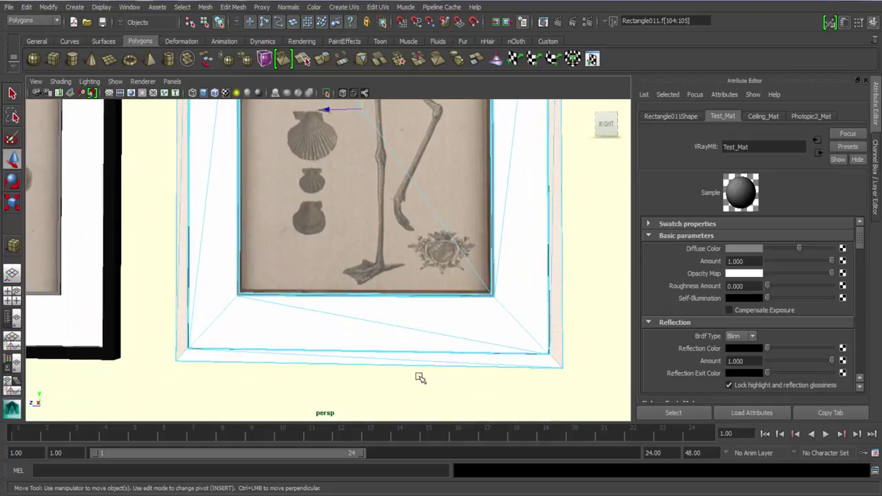
{"action": "left_click_drag", "start_coordinate": [416, 384], "coordinate": [431, 357], "text": "shift"}
{"action": "right_click_drag", "start_coordinate": [431, 356], "coordinate": [523, 380]}
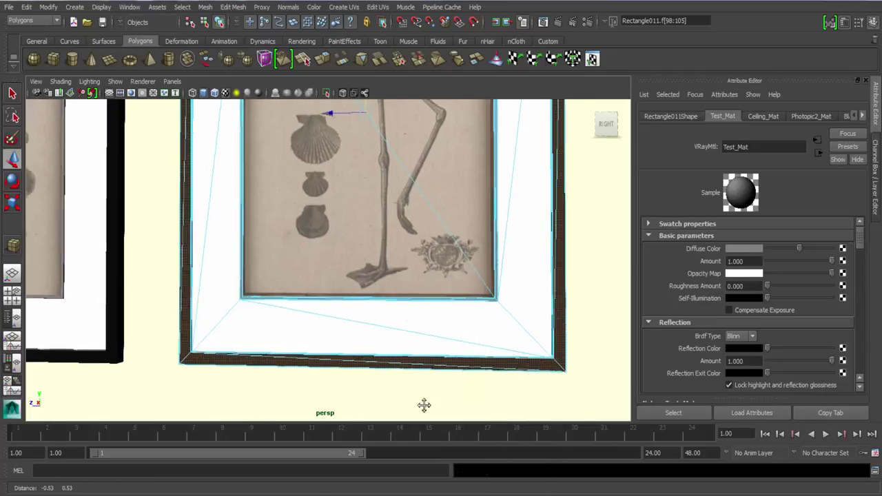
Step: Return the flamingo picture frame to object selection and clear the selection
{"action": "middle_click_drag", "start_coordinate": [424, 405], "coordinate": [419, 441], "text": "alt"}
{"action": "scroll", "coordinate": [300, 289], "scroll_direction": "down", "scroll_amount": 4}
{"action": "middle_click_drag", "start_coordinate": [297, 287], "coordinate": [337, 270], "text": "alt"}
{"action": "right_click_drag", "start_coordinate": [337, 262], "coordinate": [465, 197]}
{"action": "left_click", "coordinate": [464, 197]}
Step: Look over the bed, nightstands and framed pictures from several angles, ending close to the untextured pillows
{"action": "left_click_drag", "start_coordinate": [289, 317], "coordinate": [310, 234], "text": "alt"}
{"action": "scroll", "coordinate": [309, 234], "scroll_direction": "down", "scroll_amount": 8}
{"action": "left_click_drag", "start_coordinate": [413, 345], "coordinate": [344, 315], "text": "alt"}
{"action": "scroll", "coordinate": [345, 315], "scroll_direction": "up", "scroll_amount": 5}
{"action": "middle_click_drag", "start_coordinate": [345, 314], "coordinate": [349, 195], "text": "alt"}
{"action": "scroll", "coordinate": [345, 206], "scroll_direction": "down", "scroll_amount": 5}
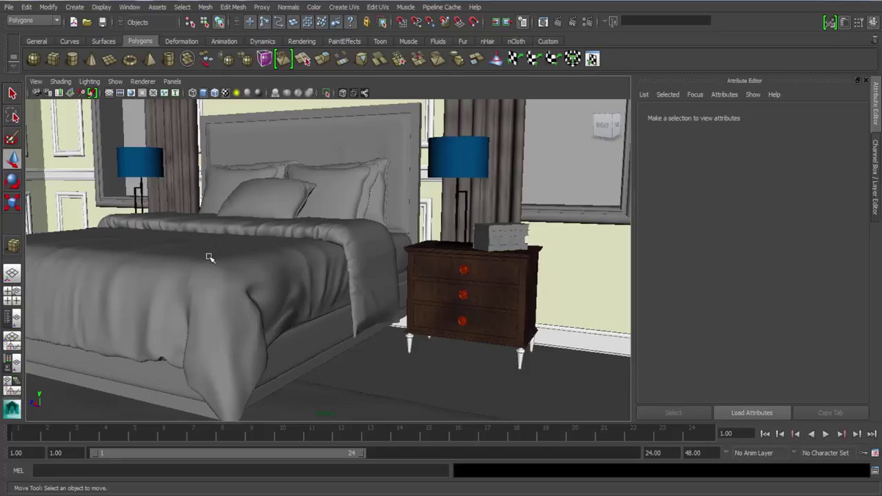
{"action": "scroll", "coordinate": [180, 296], "scroll_direction": "down", "scroll_amount": 5}
{"action": "middle_click_drag", "start_coordinate": [179, 281], "coordinate": [282, 293], "text": "alt"}
{"action": "left_click_drag", "start_coordinate": [266, 287], "coordinate": [221, 258], "text": "alt"}
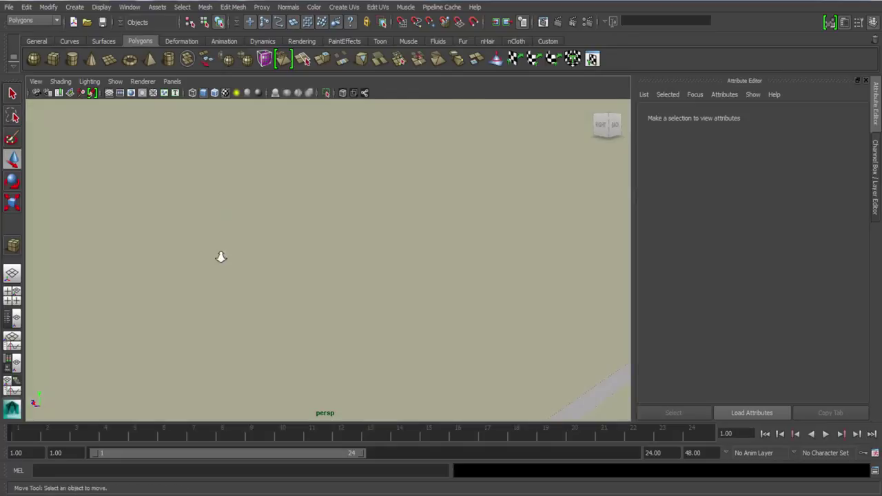
{"action": "scroll", "coordinate": [220, 258], "scroll_direction": "down", "scroll_amount": 5}
{"action": "middle_click_drag", "start_coordinate": [221, 258], "coordinate": [265, 345], "text": "alt"}
{"action": "left_click_drag", "start_coordinate": [265, 345], "coordinate": [148, 197], "text": "alt"}
{"action": "middle_click_drag", "start_coordinate": [238, 315], "coordinate": [348, 300], "text": "alt"}
{"action": "middle_click_drag", "start_coordinate": [515, 321], "coordinate": [270, 231], "text": "alt"}
{"action": "right_click_drag", "start_coordinate": [271, 230], "coordinate": [342, 344], "text": "alt"}
{"action": "left_click_drag", "start_coordinate": [342, 344], "coordinate": [360, 344], "text": "alt"}
{"action": "right_click_drag", "start_coordinate": [355, 361], "coordinate": [385, 410], "text": "alt"}
{"action": "middle_click_drag", "start_coordinate": [356, 320], "coordinate": [333, 297], "text": "alt"}
{"action": "left_click", "coordinate": [420, 296]}
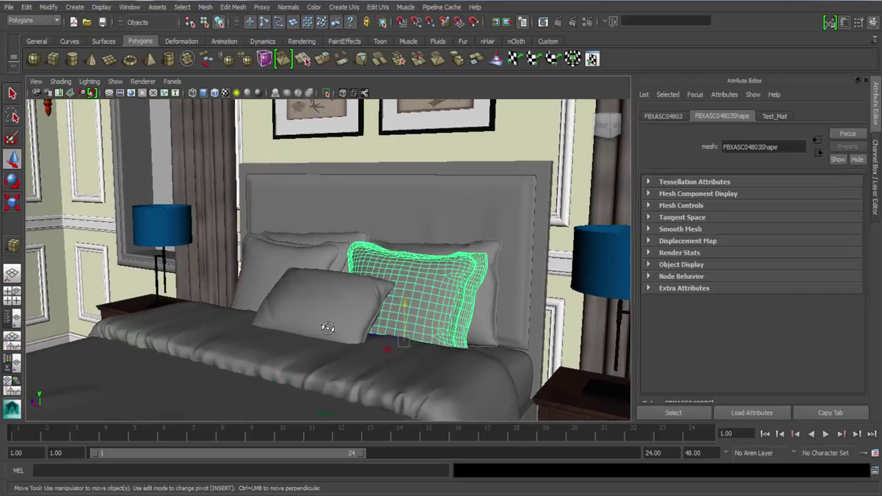
{"action": "left_click_drag", "start_coordinate": [420, 296], "coordinate": [258, 293], "text": "alt"}
{"action": "left_click", "coordinate": [274, 286], "text": "shift"}
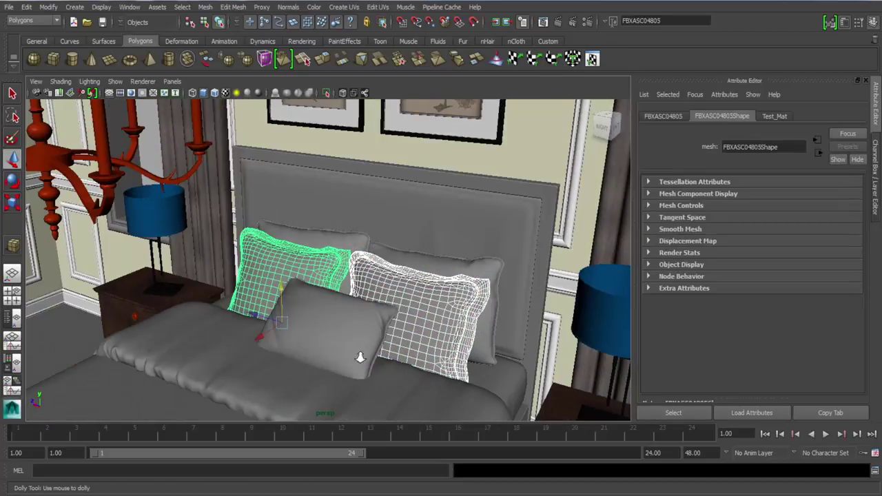
{"action": "right_click_drag", "start_coordinate": [360, 356], "coordinate": [389, 376], "text": "alt"}
{"action": "middle_click_drag", "start_coordinate": [283, 315], "coordinate": [267, 337], "text": "alt"}
Step: Assign a new VRay Mtl named Pillow1_Mat to the two rear pillows against the headboard
{"action": "left_click_drag", "start_coordinate": [251, 266], "coordinate": [281, 275], "text": "alt"}
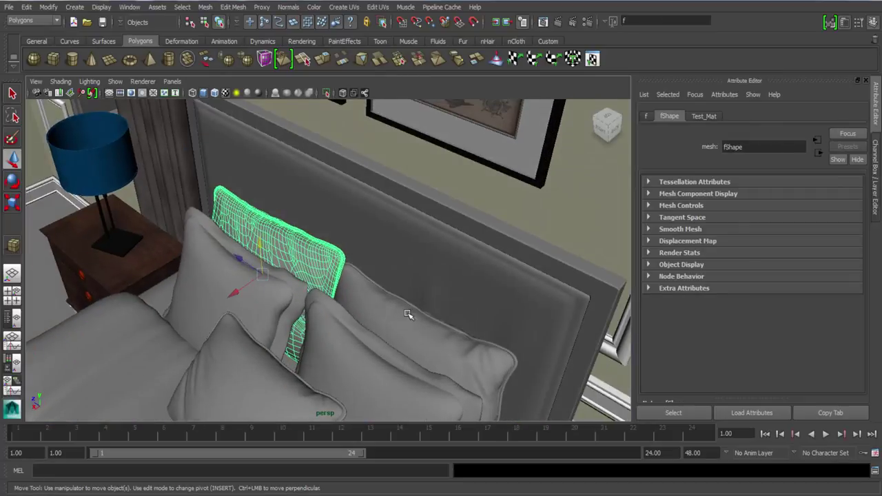
{"action": "right_click_drag", "start_coordinate": [408, 315], "coordinate": [470, 238]}
{"action": "left_click", "coordinate": [406, 324], "text": "shift"}
{"action": "left_click_drag", "start_coordinate": [353, 345], "coordinate": [304, 323], "text": "alt"}
{"action": "left_click_drag", "start_coordinate": [168, 303], "coordinate": [393, 262], "text": "alt"}
{"action": "right_click", "coordinate": [393, 257]}
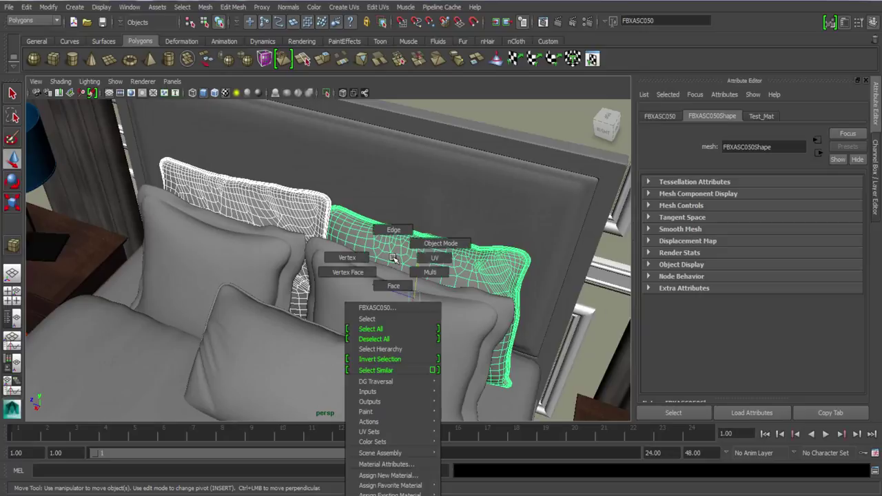
{"action": "left_click", "coordinate": [397, 476]}
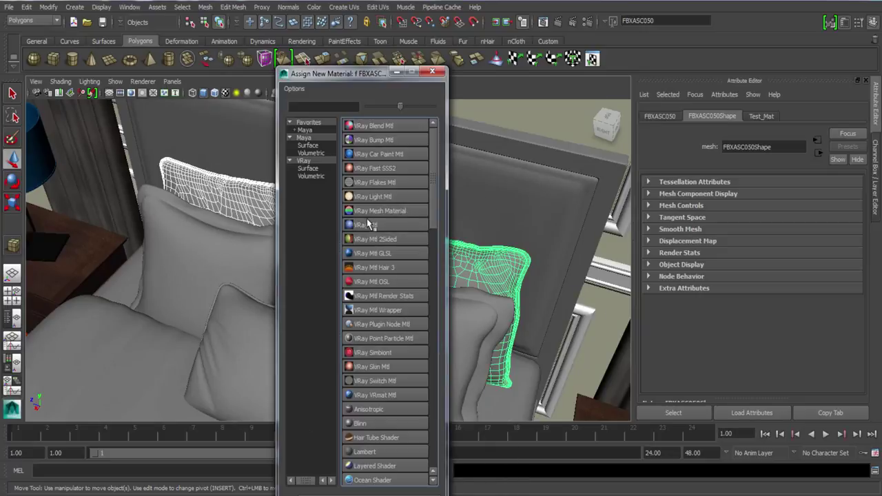
{"action": "left_click", "coordinate": [369, 225]}
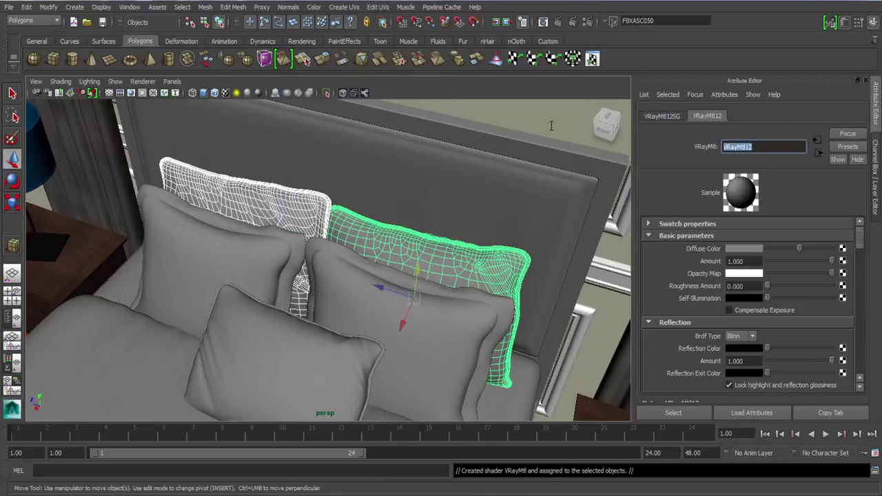
{"action": "type", "text": "Pillow1_Mat"}
{"action": "key", "text": "Return"}
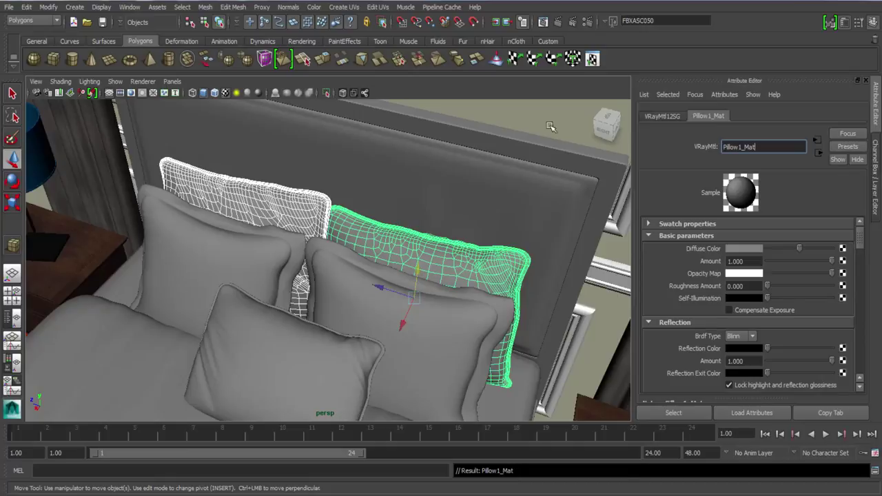
Step: Map Pillow1_Mat's diffuse color with a File texture, previewing the source images and loading 0556.jpg
{"action": "left_click", "coordinate": [843, 249]}
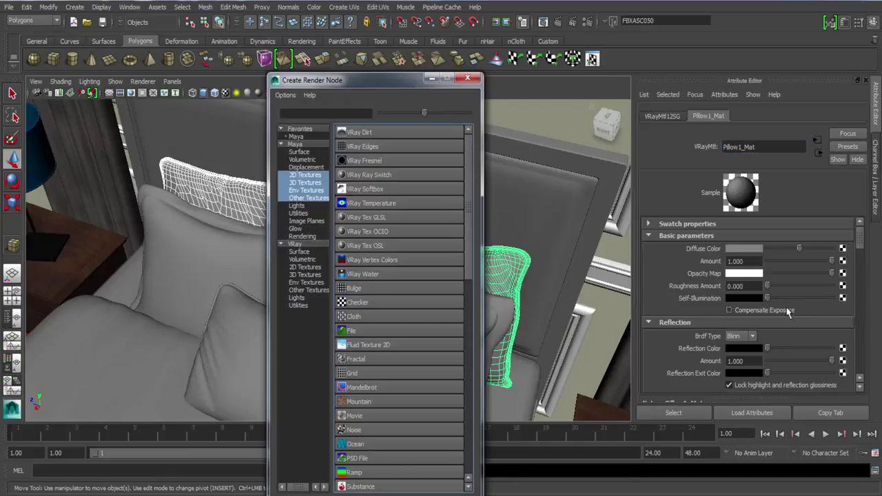
{"action": "left_click", "coordinate": [372, 331]}
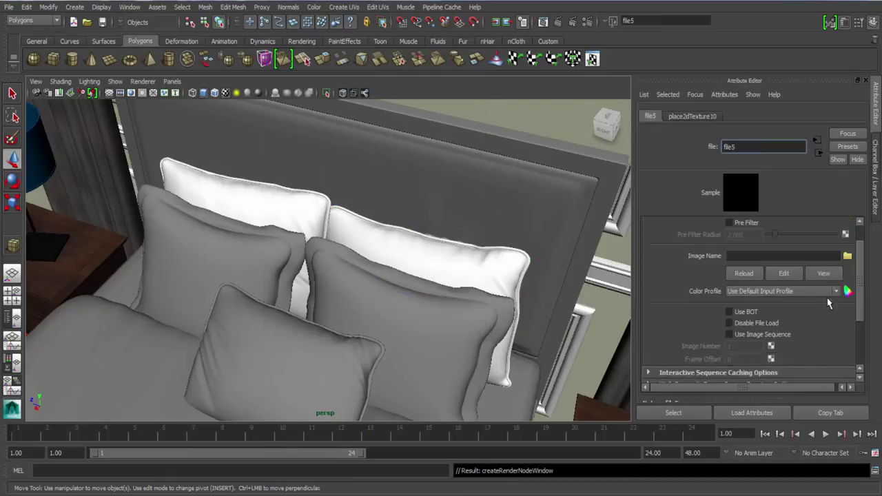
{"action": "left_click", "coordinate": [847, 283]}
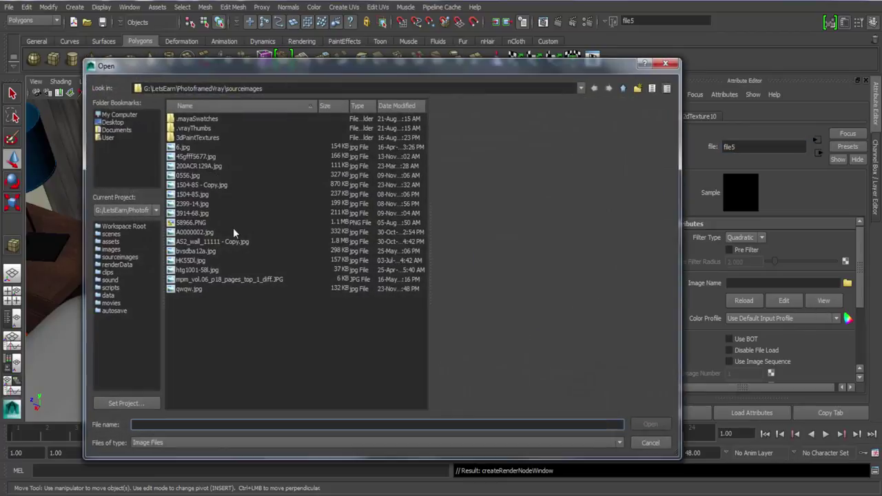
{"action": "left_click", "coordinate": [186, 147]}
{"action": "left_click", "coordinate": [195, 156]}
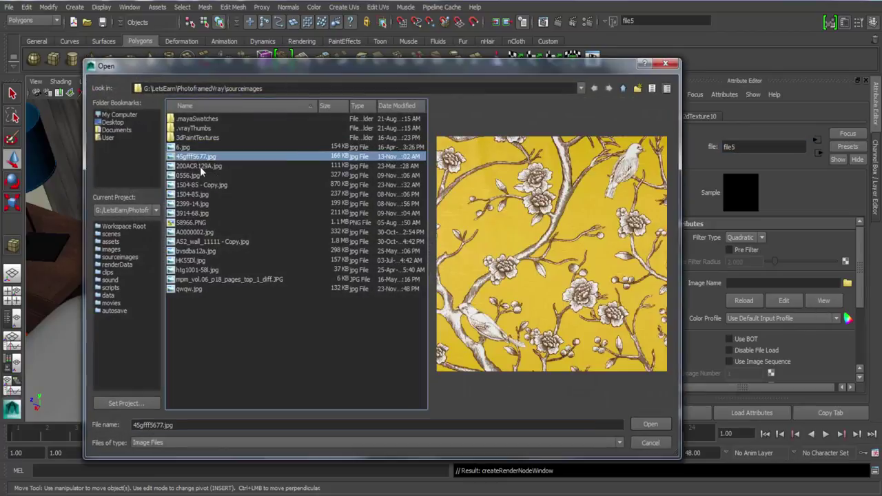
{"action": "left_click", "coordinate": [199, 166]}
{"action": "left_click", "coordinate": [208, 159]}
{"action": "left_click", "coordinate": [219, 166]}
{"action": "left_click", "coordinate": [203, 176]}
{"action": "left_click", "coordinate": [207, 194]}
{"action": "left_click", "coordinate": [209, 184]}
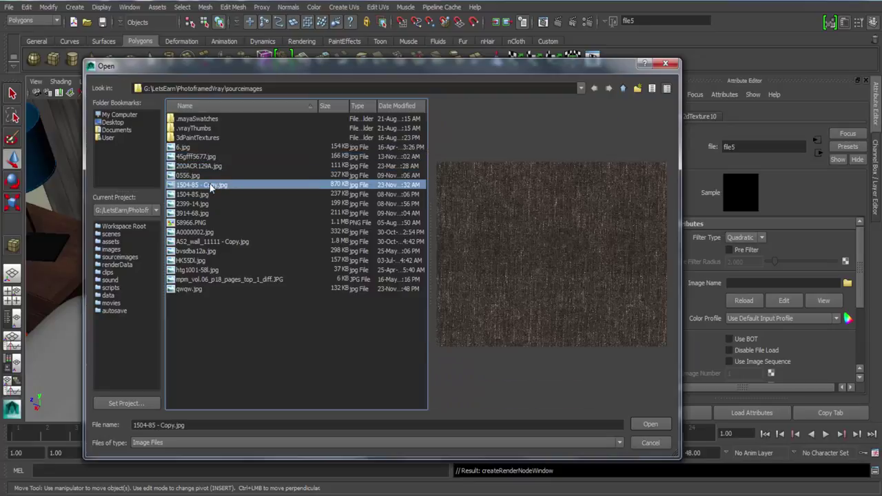
{"action": "left_click", "coordinate": [206, 176]}
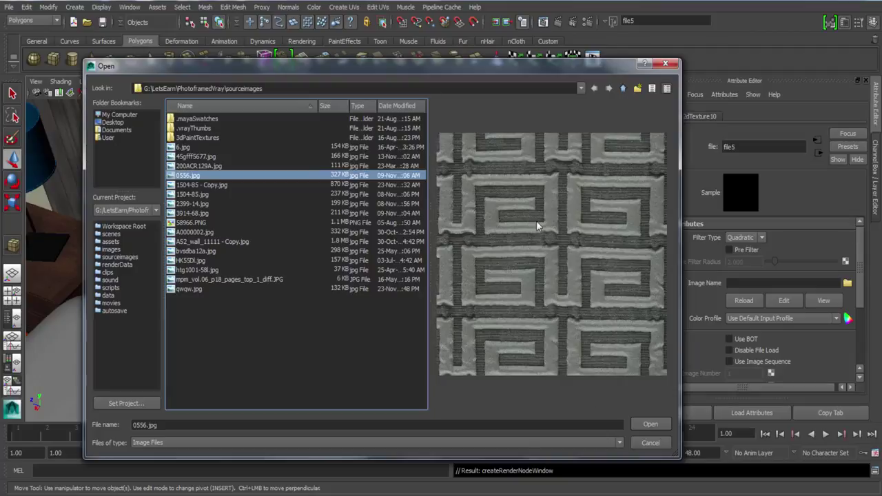
{"action": "left_click", "coordinate": [664, 427]}
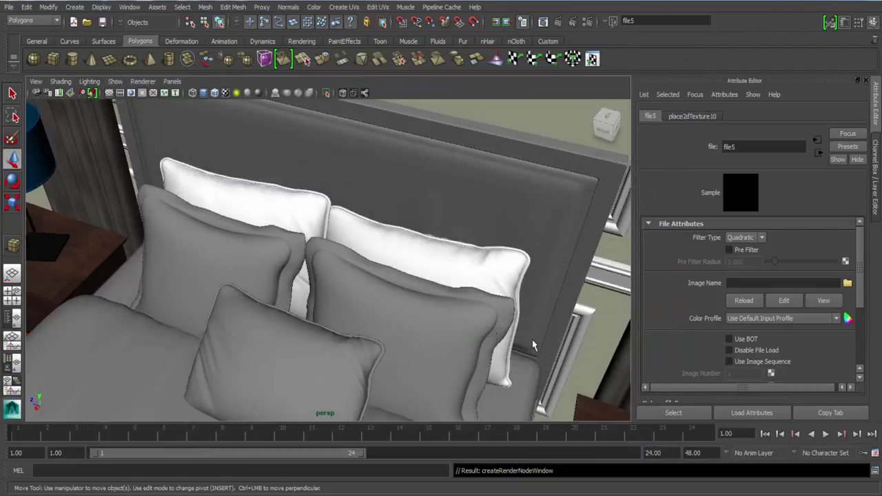
Step: Assign a new VRay Mtl named Pillow2_Mat to the two large pillows in front of the patterned ones
{"action": "mouse_move", "coordinate": [382, 319]}
{"action": "left_mouse_down", "text": "alt"}
{"action": "mouse_move", "coordinate": [356, 299]}
{"action": "mouse_move", "coordinate": [388, 300]}
{"action": "mouse_move", "coordinate": [391, 314]}
{"action": "left_mouse_up", "text": "alt"}
{"action": "left_click", "coordinate": [391, 327]}
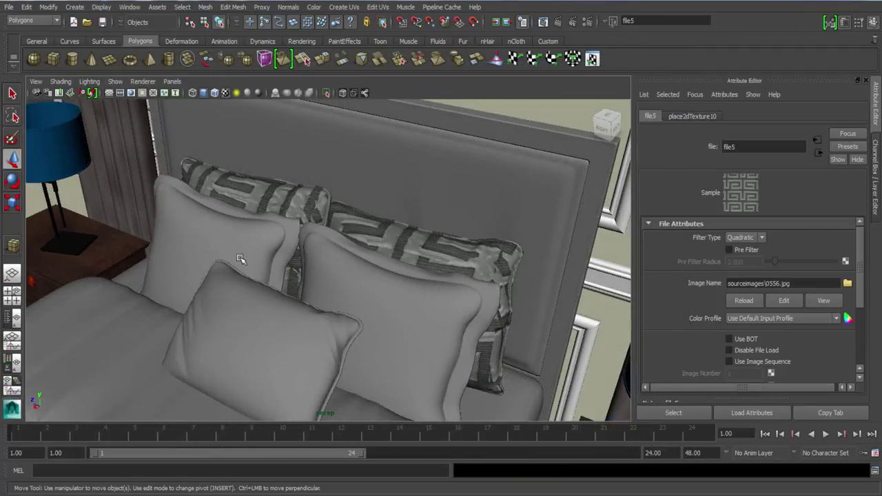
{"action": "left_click", "coordinate": [243, 240], "text": "shift"}
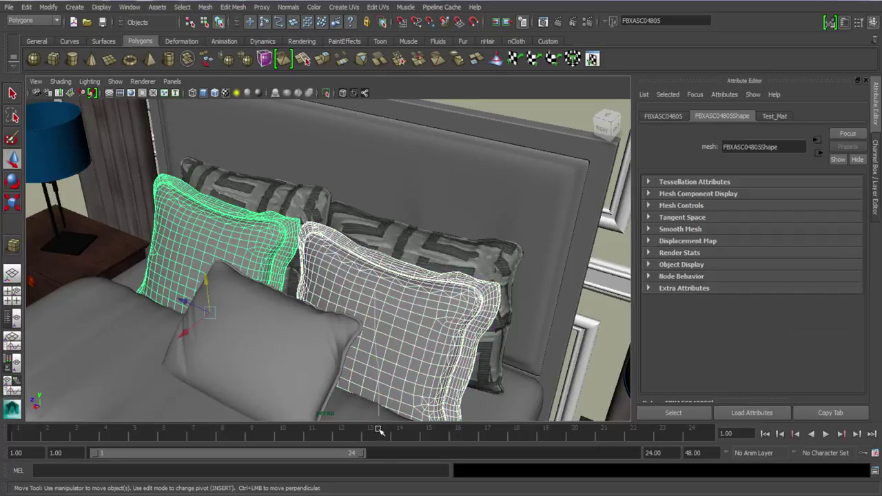
{"action": "right_click", "coordinate": [379, 457]}
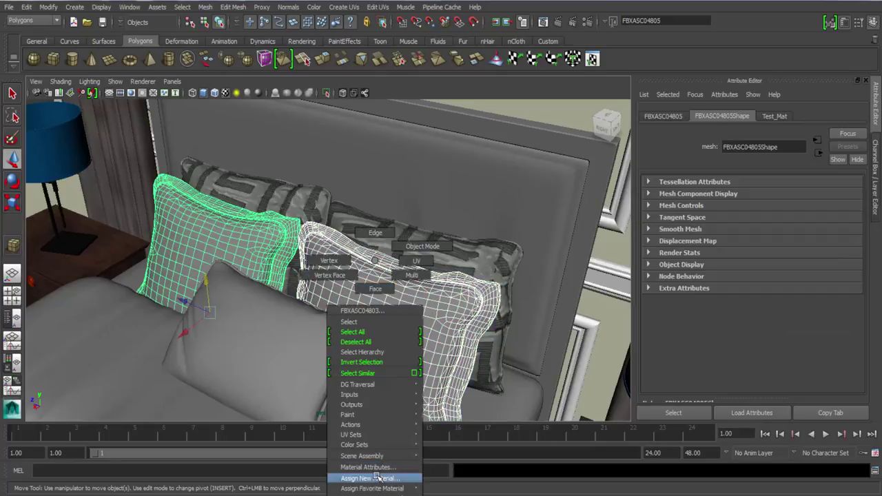
{"action": "left_click", "coordinate": [372, 478]}
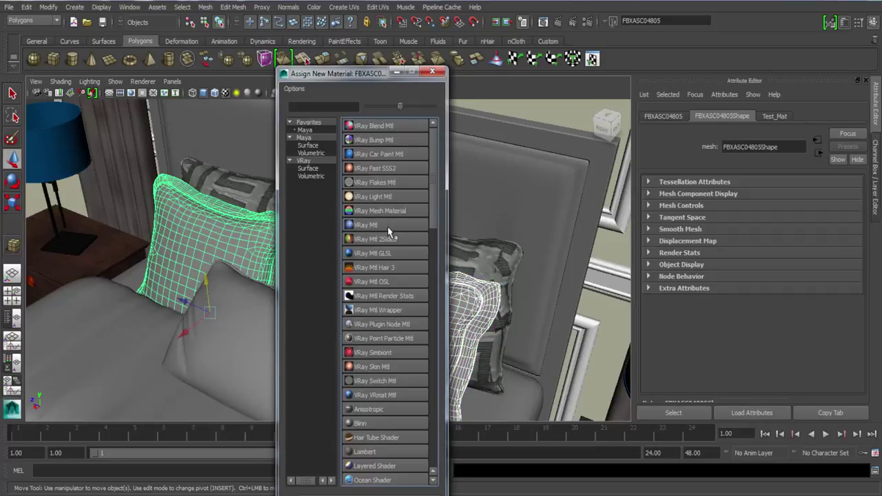
{"action": "left_click", "coordinate": [388, 227]}
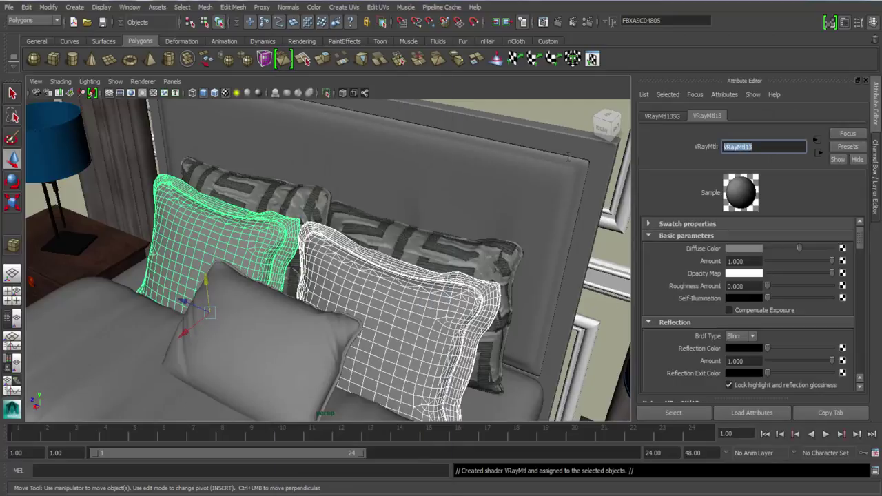
{"action": "type", "text": "Pillow2_Mat"}
{"action": "key", "text": "Return"}
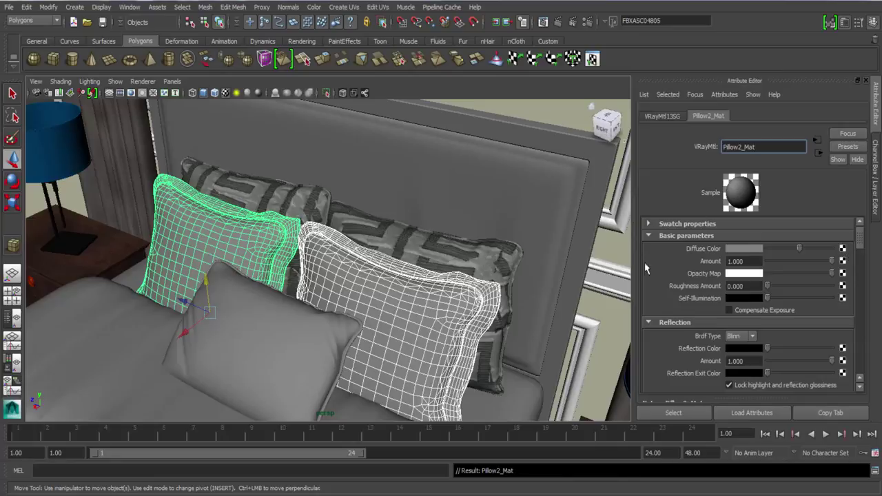
Step: Map Pillow2_Mat's diffuse color with a File texture using the yellow floral image 45gfff5677.jpg
{"action": "left_click", "coordinate": [353, 330]}
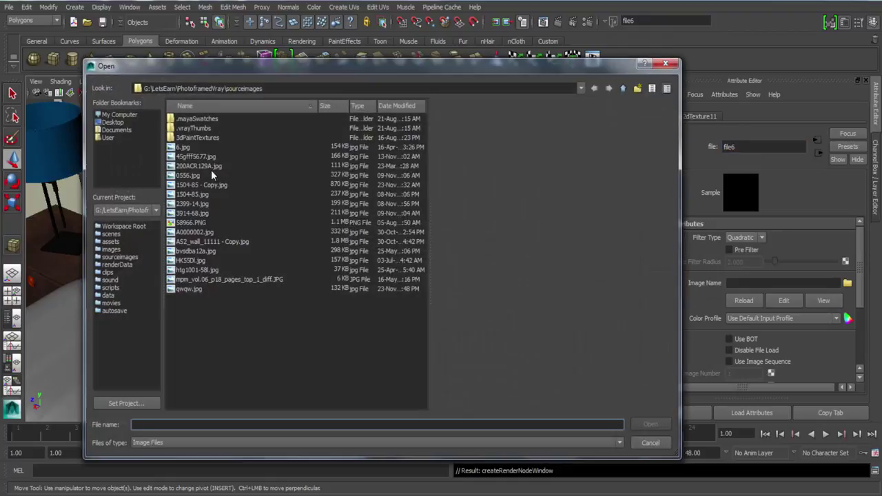
{"action": "left_click", "coordinate": [202, 157]}
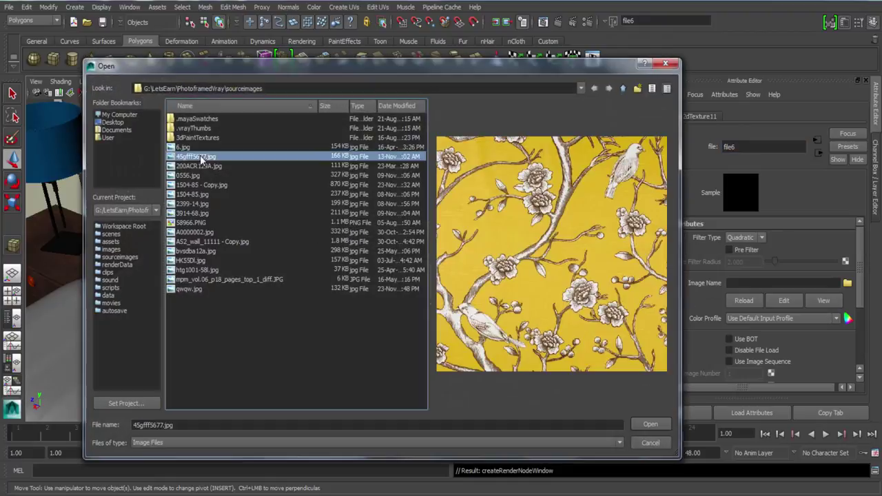
{"action": "left_click", "coordinate": [650, 424]}
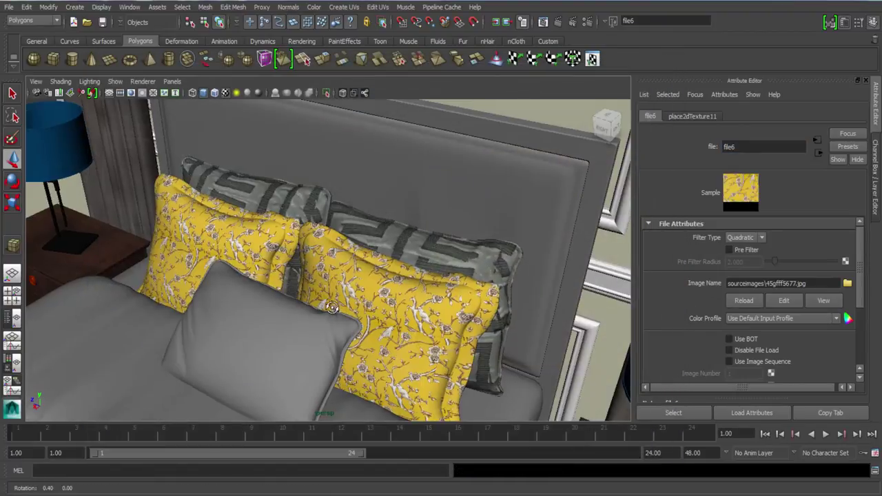
Step: Assign a new VRay Mtl named Pillow3_Mat to the small front pillow
{"action": "left_click_drag", "start_coordinate": [358, 310], "coordinate": [303, 315], "text": "alt"}
{"action": "left_click", "coordinate": [276, 348]}
{"action": "right_click_drag", "start_coordinate": [305, 320], "coordinate": [297, 479]}
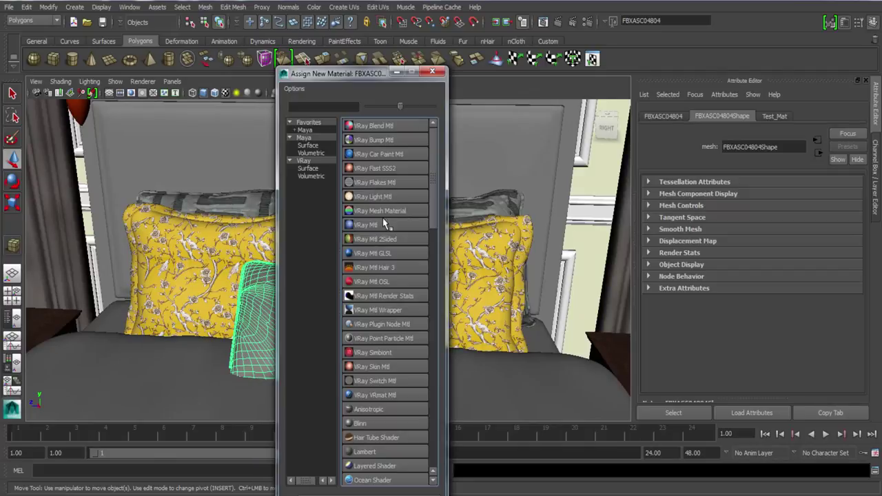
{"action": "left_click", "coordinate": [386, 226]}
{"action": "double_click", "coordinate": [758, 146]}
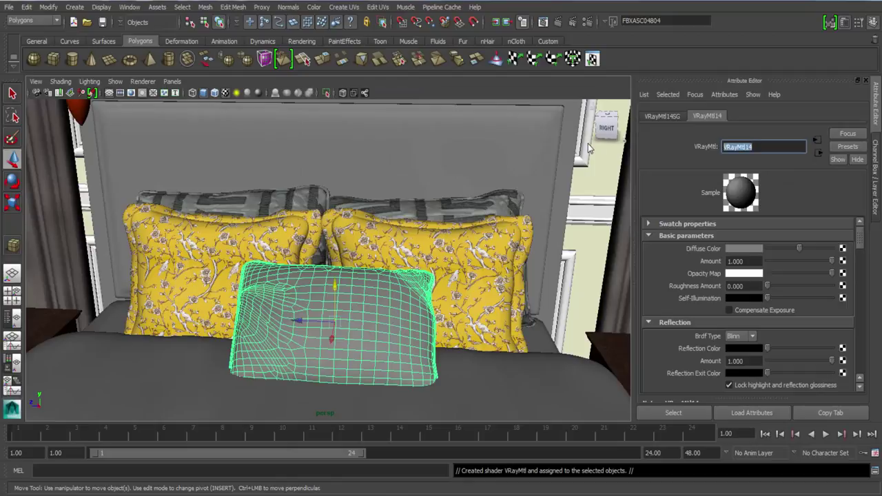
{"action": "type", "text": "Pillow3_Mat"}
{"action": "key", "text": "Return"}
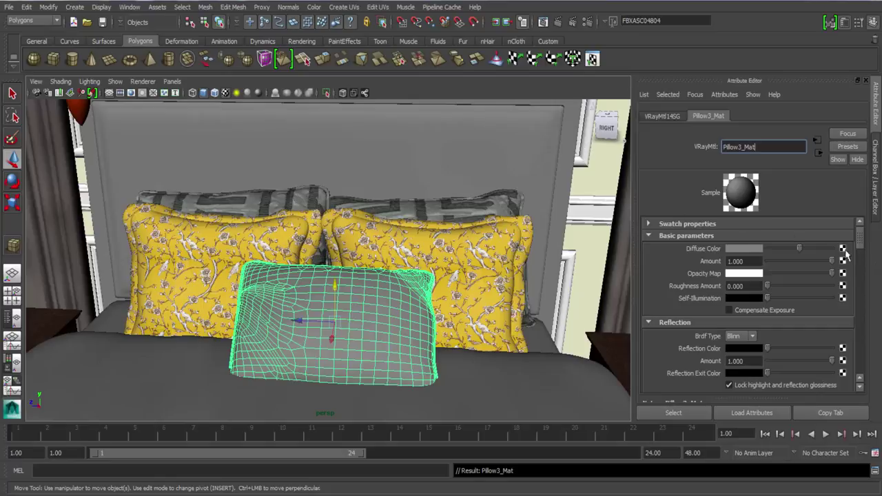
Step: Add a File texture to Pillow3_Mat's diffuse color and preview 1504-85.jpg, 1504-85 - Copy.jpg and 0556.jpg for it
{"action": "left_click", "coordinate": [842, 249]}
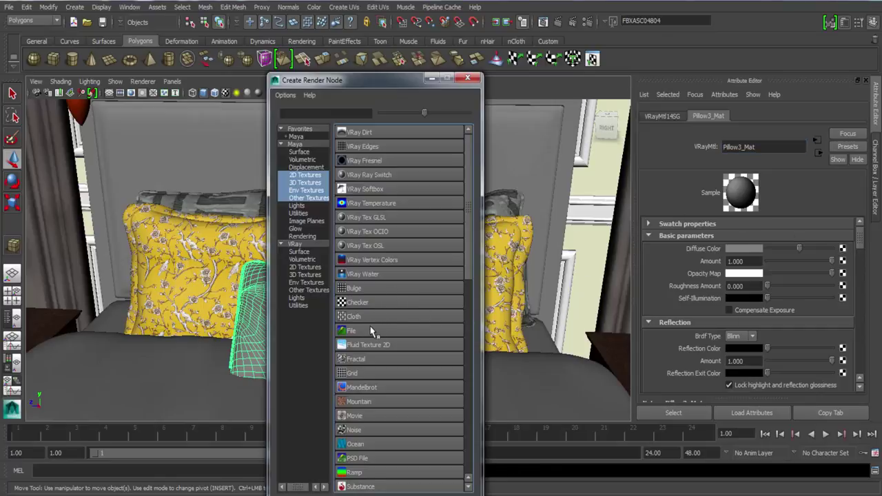
{"action": "left_click", "coordinate": [353, 331]}
{"action": "left_click", "coordinate": [847, 283]}
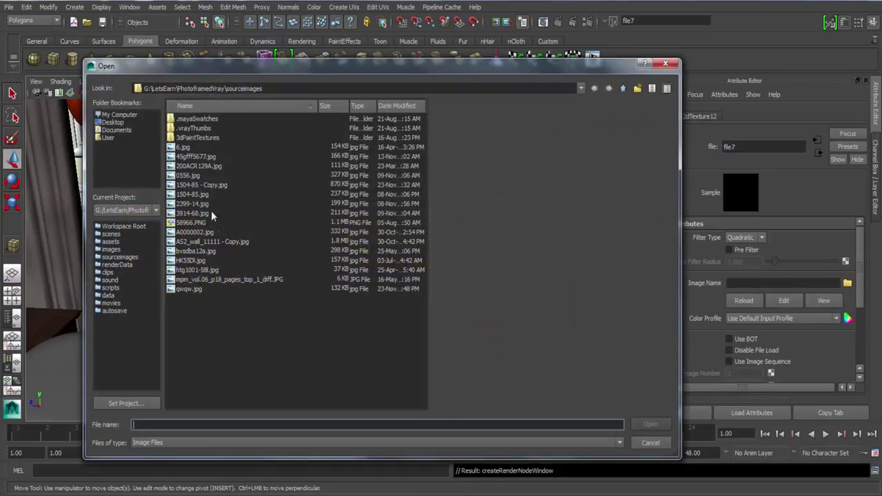
{"action": "left_click", "coordinate": [205, 194]}
{"action": "left_click", "coordinate": [206, 186]}
{"action": "left_click", "coordinate": [202, 175]}
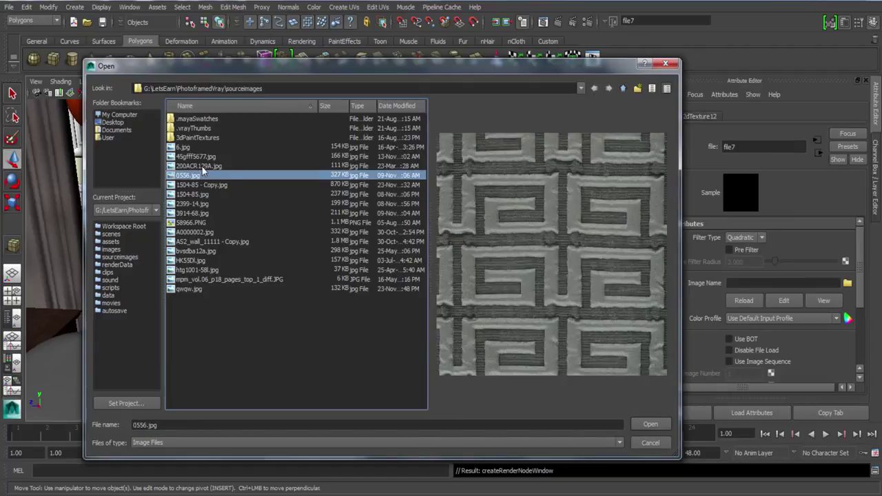
Step: Load 3914-68.jpg from the sourceimages folder as the image of the file7 texture
{"action": "left_click", "coordinate": [204, 165]}
{"action": "left_click", "coordinate": [206, 204]}
{"action": "left_click", "coordinate": [206, 213]}
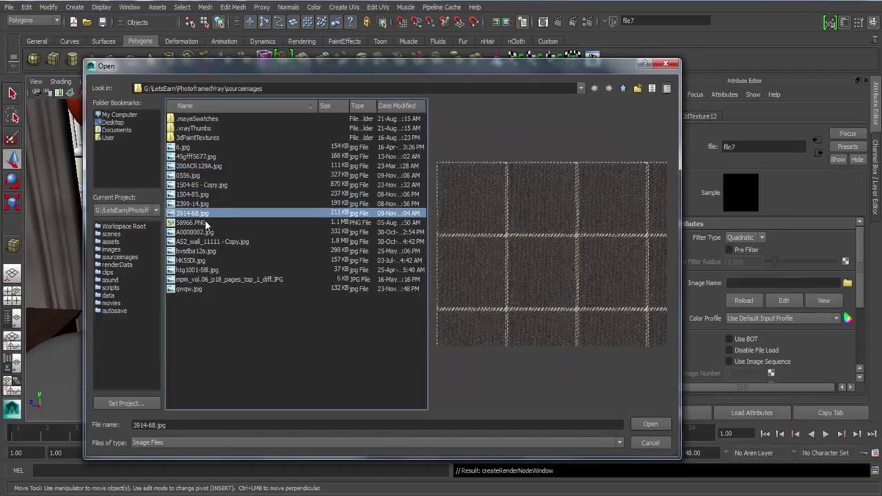
{"action": "left_click", "coordinate": [641, 425]}
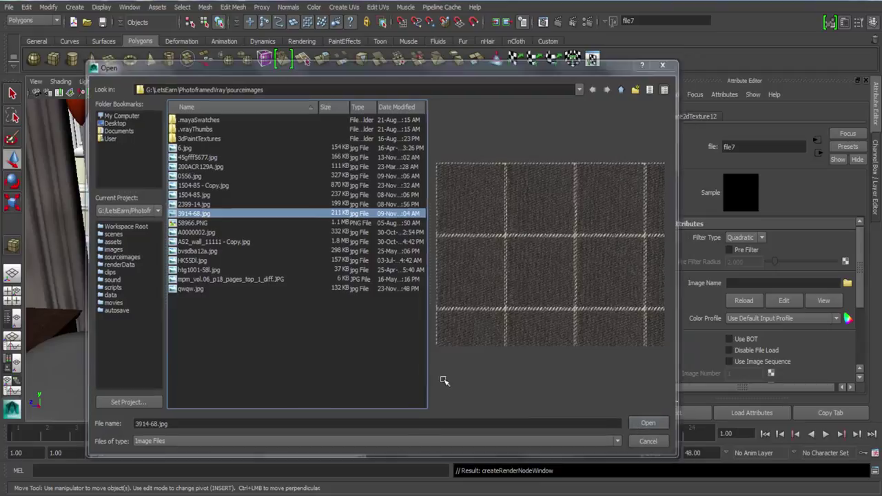
Step: Inspect the dark pillow's texture and check which materials the bed base, covers, mattress, headboard panel and frame use
{"action": "left_click_drag", "start_coordinate": [390, 340], "coordinate": [350, 330], "text": "alt"}
{"action": "right_click_drag", "start_coordinate": [350, 329], "coordinate": [335, 295], "text": "alt"}
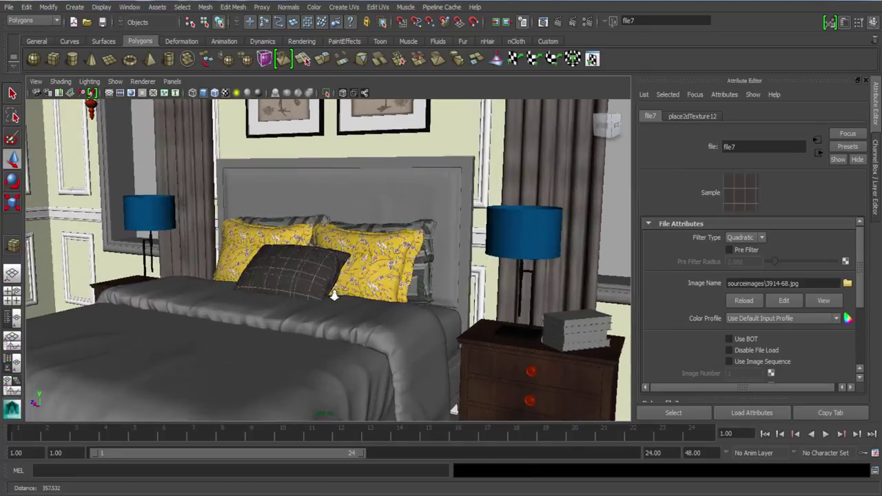
{"action": "mouse_move", "coordinate": [335, 295]}
{"action": "left_mouse_down", "text": "alt"}
{"action": "mouse_move", "coordinate": [263, 290]}
{"action": "mouse_move", "coordinate": [328, 297]}
{"action": "left_mouse_up", "text": "alt"}
{"action": "right_click_drag", "start_coordinate": [327, 298], "coordinate": [312, 373], "text": "alt"}
{"action": "left_click_drag", "start_coordinate": [311, 373], "coordinate": [300, 277], "text": "alt"}
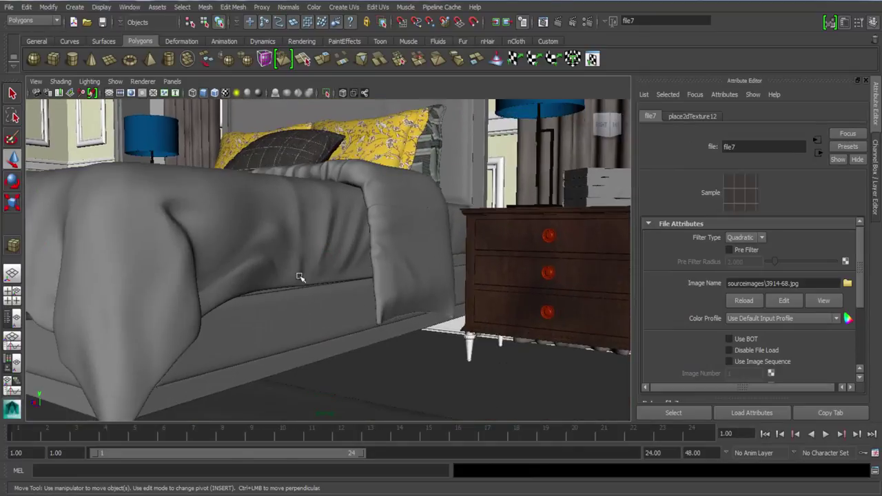
{"action": "left_click", "coordinate": [191, 330]}
{"action": "left_click_drag", "start_coordinate": [191, 331], "coordinate": [282, 354], "text": "alt"}
{"action": "left_click", "coordinate": [171, 339]}
{"action": "right_click_drag", "start_coordinate": [459, 325], "coordinate": [289, 360], "text": "alt"}
{"action": "middle_click_drag", "start_coordinate": [289, 359], "coordinate": [329, 360], "text": "alt"}
{"action": "right_click_drag", "start_coordinate": [329, 360], "coordinate": [236, 324], "text": "alt"}
{"action": "left_click_drag", "start_coordinate": [525, 315], "coordinate": [336, 277], "text": "alt"}
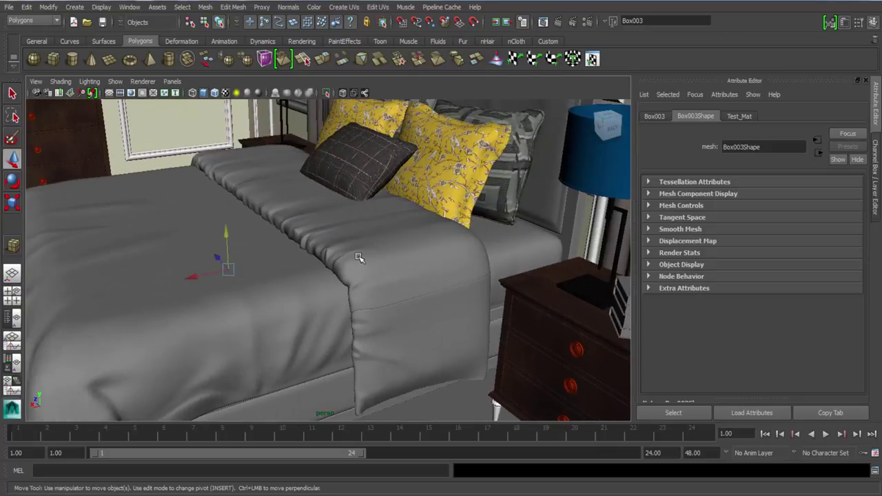
{"action": "left_click", "coordinate": [358, 258]}
{"action": "left_click", "coordinate": [275, 304]}
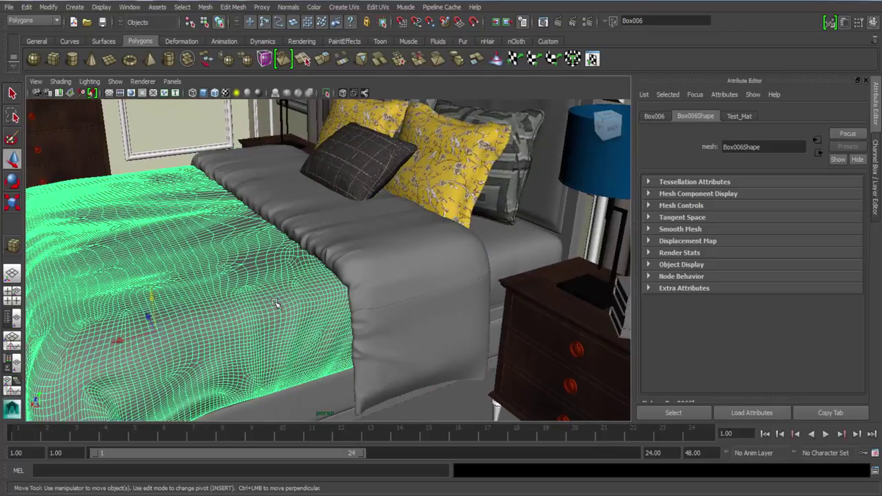
{"action": "left_click", "coordinate": [523, 247]}
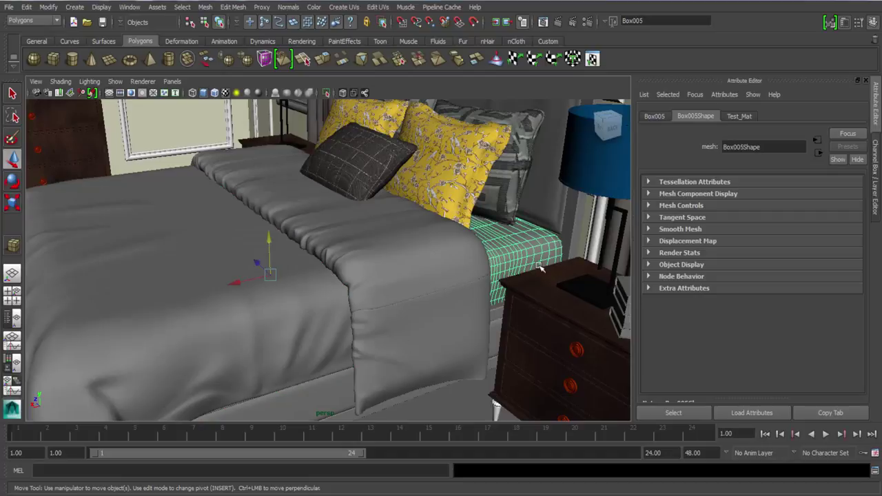
{"action": "middle_click_drag", "start_coordinate": [539, 266], "coordinate": [480, 350], "text": "alt"}
{"action": "left_click_drag", "start_coordinate": [481, 350], "coordinate": [475, 285], "text": "alt"}
{"action": "left_click", "coordinate": [522, 194]}
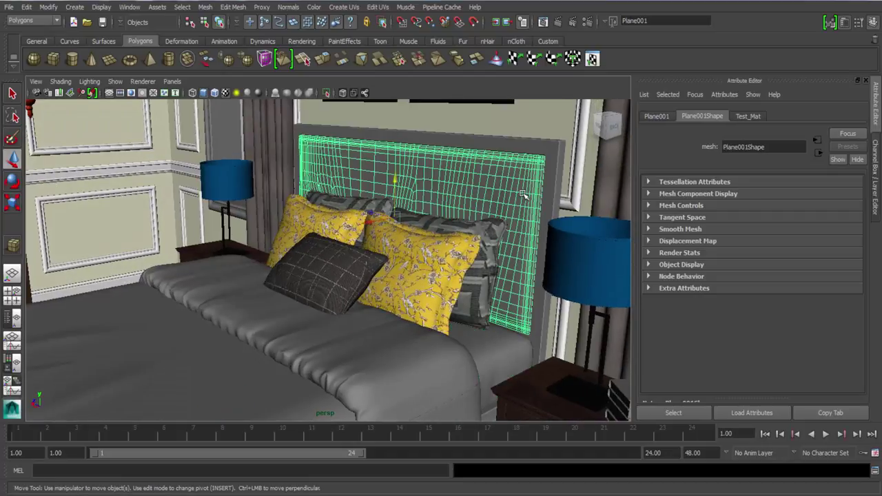
{"action": "left_click_drag", "start_coordinate": [518, 210], "coordinate": [390, 337], "text": "alt"}
{"action": "left_click", "coordinate": [539, 215]}
{"action": "right_click_drag", "start_coordinate": [390, 337], "coordinate": [343, 244], "text": "alt"}
{"action": "middle_click_drag", "start_coordinate": [342, 244], "coordinate": [399, 149], "text": "alt"}
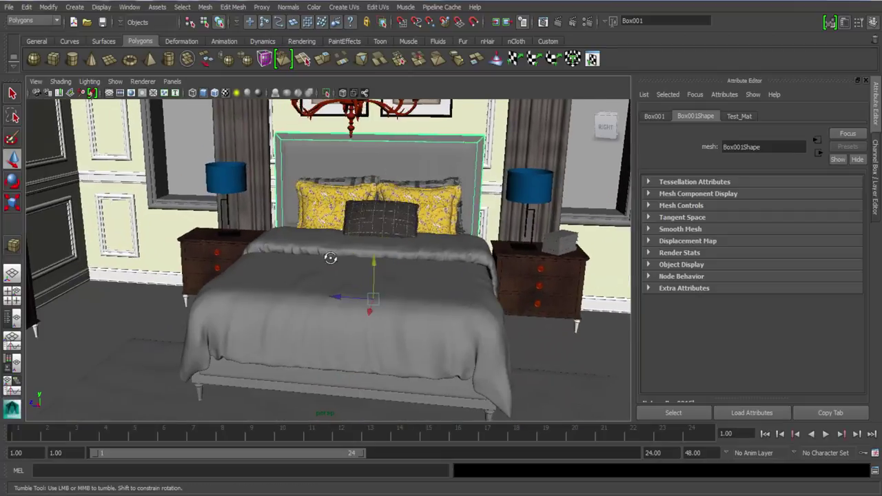
{"action": "left_click_drag", "start_coordinate": [329, 258], "coordinate": [180, 279], "text": "alt"}
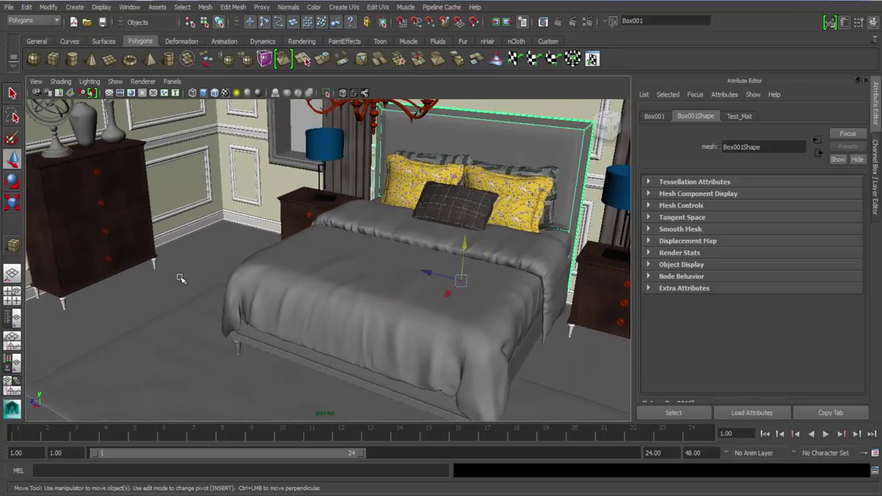
Step: Assign a new VRay Mtl to the floor object and name the material Floor_Mat
{"action": "left_click", "coordinate": [155, 306]}
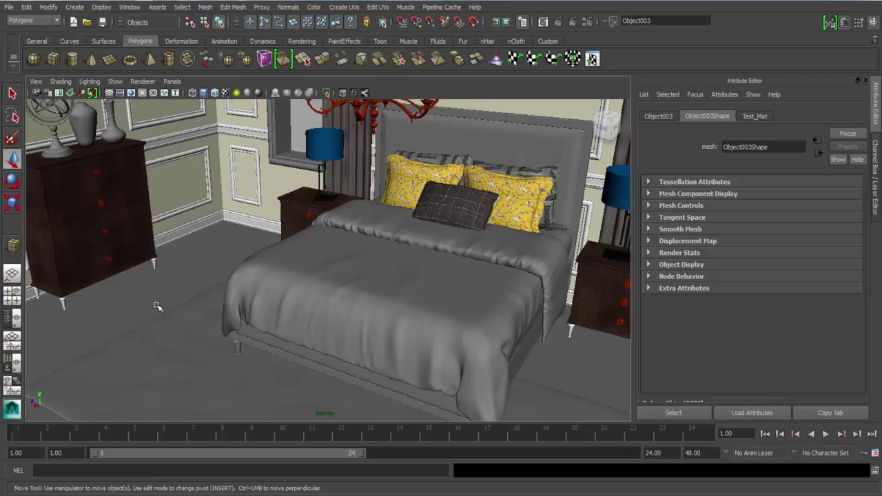
{"action": "right_click_drag", "start_coordinate": [157, 306], "coordinate": [156, 474]}
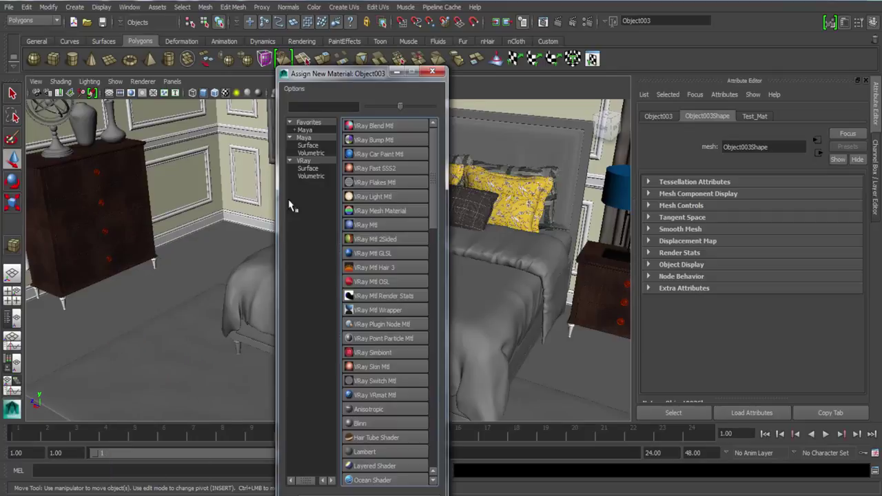
{"action": "left_click", "coordinate": [365, 225]}
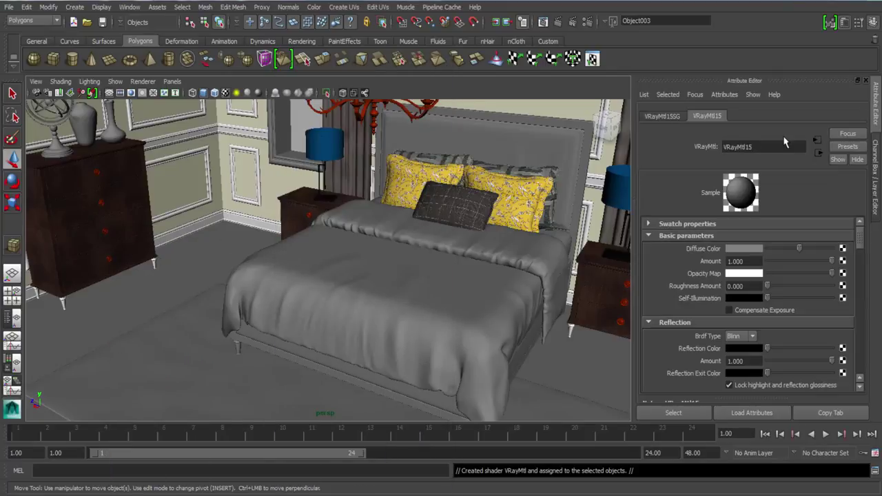
{"action": "left_click", "coordinate": [785, 146]}
{"action": "type", "text": "Floo"}
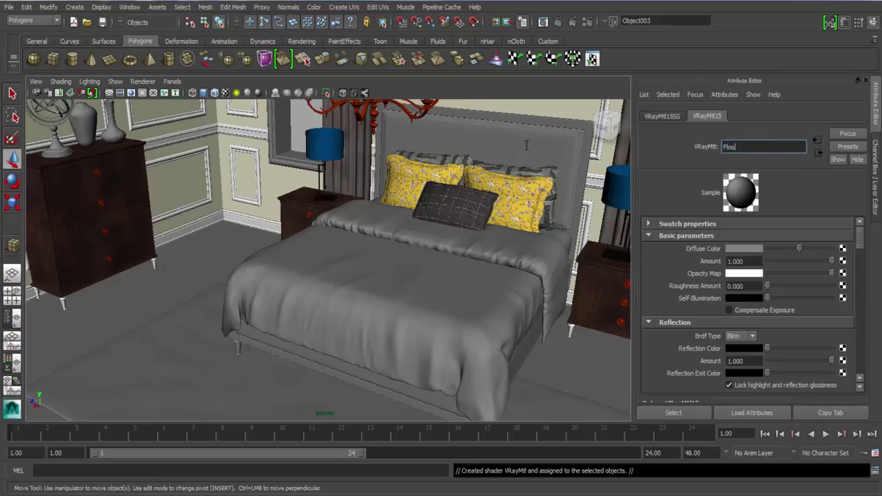
{"action": "type", "text": "r"}
{"action": "key", "text": "Return"}
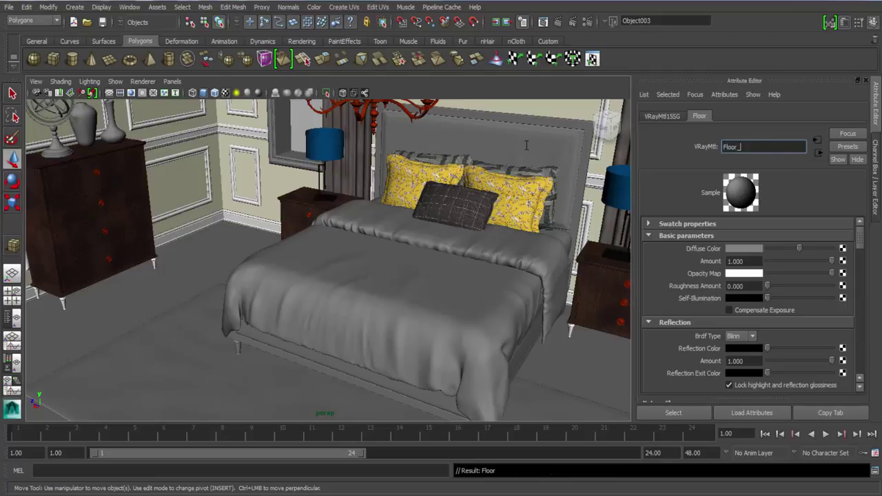
{"action": "type", "text": "_Mat"}
{"action": "key", "text": "Return"}
Step: Connect a File texture to Floor_Mat's diffuse color and open the browser for its image
{"action": "left_click", "coordinate": [842, 249]}
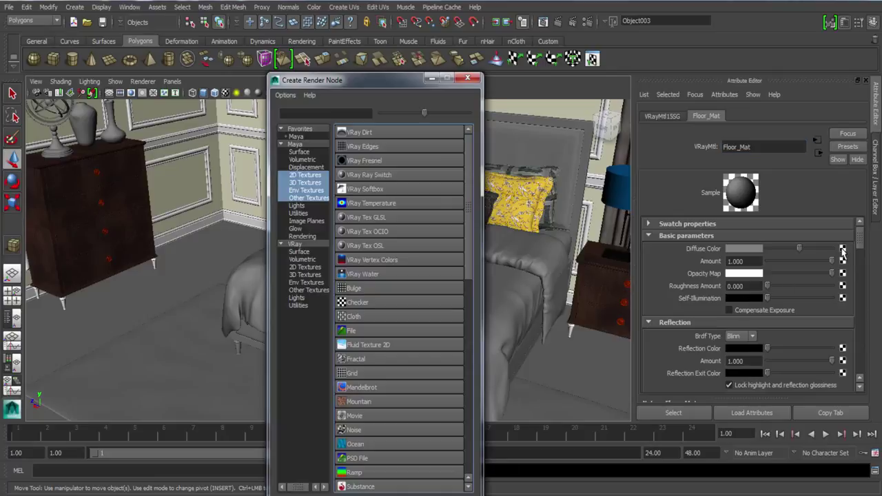
{"action": "left_click", "coordinate": [448, 336]}
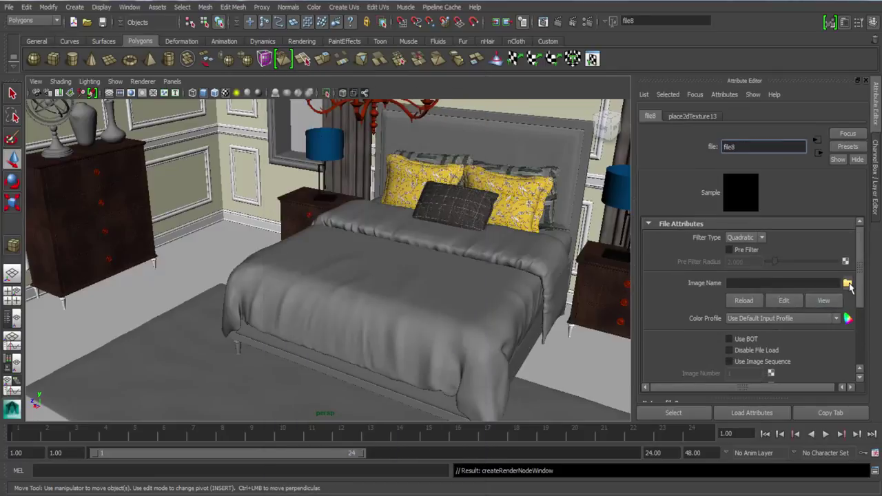
{"action": "left_click", "coordinate": [847, 282]}
Step: Preview the images in the sourceimages folder to compare candidates for the floor texture
{"action": "left_click", "coordinate": [215, 289]}
{"action": "left_click", "coordinate": [212, 281]}
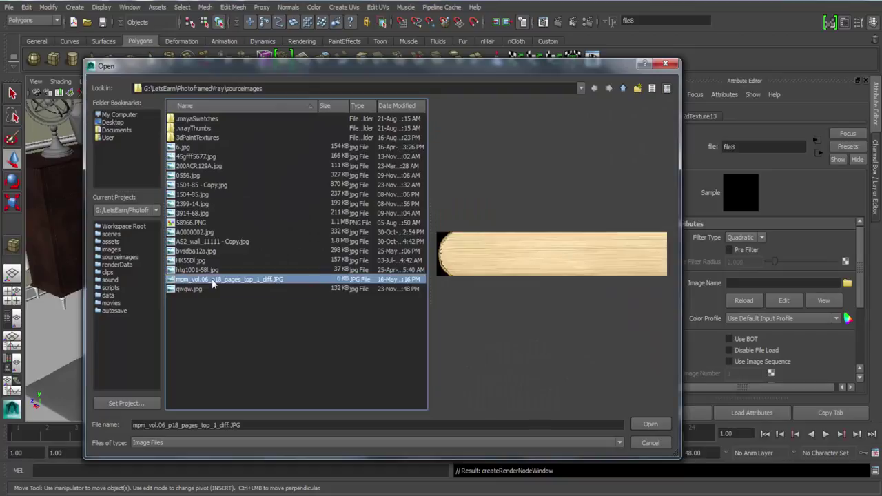
{"action": "left_click", "coordinate": [215, 260]}
{"action": "left_click", "coordinate": [215, 251]}
{"action": "left_click", "coordinate": [207, 290]}
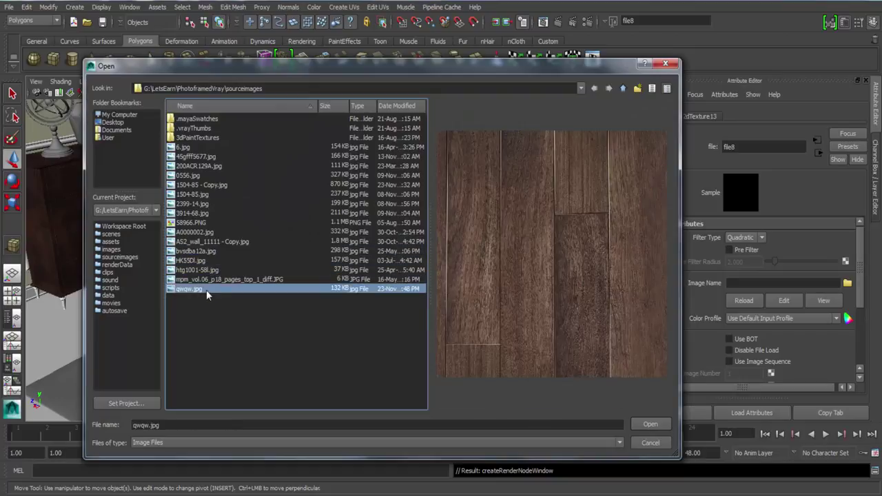
{"action": "left_click", "coordinate": [211, 279]}
{"action": "left_click", "coordinate": [213, 261]}
{"action": "left_click", "coordinate": [214, 251]}
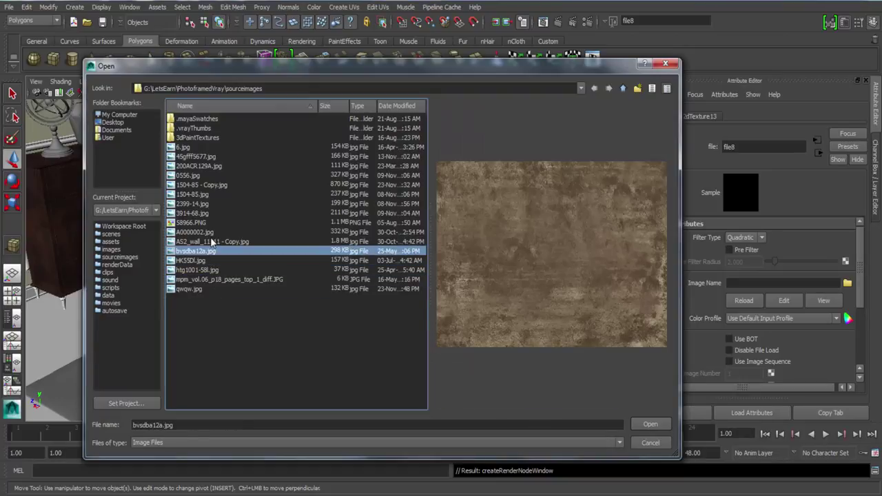
{"action": "left_click", "coordinate": [214, 241]}
{"action": "left_click", "coordinate": [213, 222]}
{"action": "left_click", "coordinate": [213, 232]}
{"action": "left_click", "coordinate": [211, 223]}
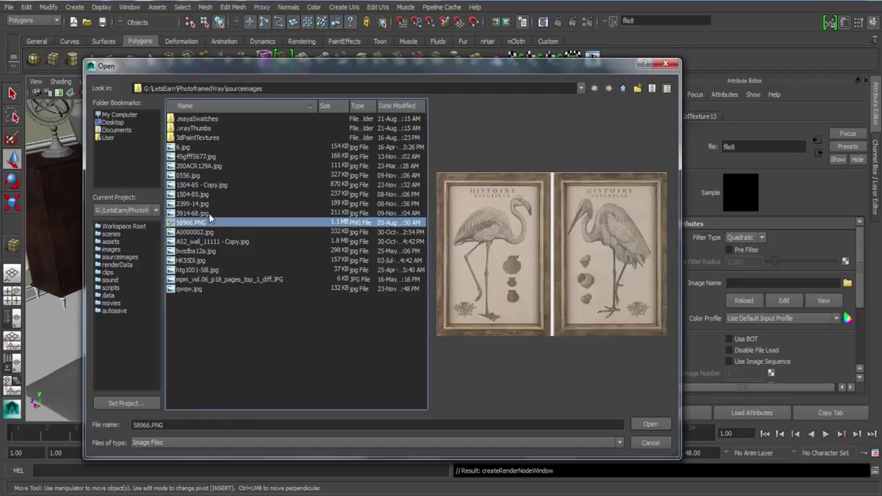
{"action": "left_click", "coordinate": [210, 213]}
{"action": "left_click", "coordinate": [211, 204]}
{"action": "left_click", "coordinate": [212, 184]}
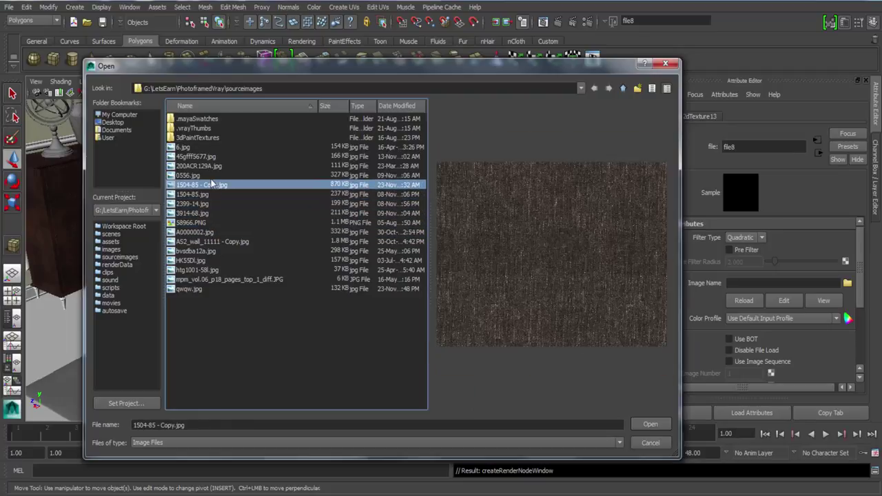
{"action": "left_click", "coordinate": [212, 175]}
{"action": "left_click", "coordinate": [212, 166]}
{"action": "left_click", "coordinate": [212, 156]}
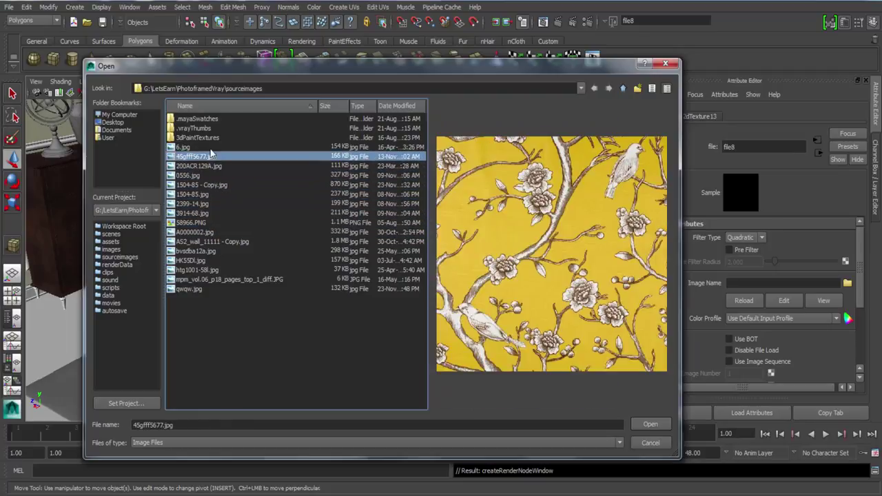
{"action": "left_click", "coordinate": [211, 147]}
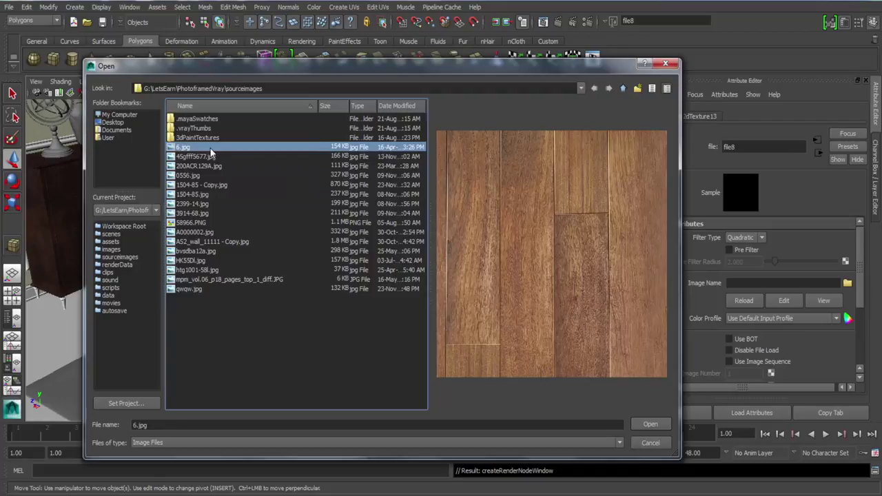
Step: Load qwqw.jpg, the dark wood plank image, as the floor's texture
{"action": "left_click", "coordinate": [208, 290]}
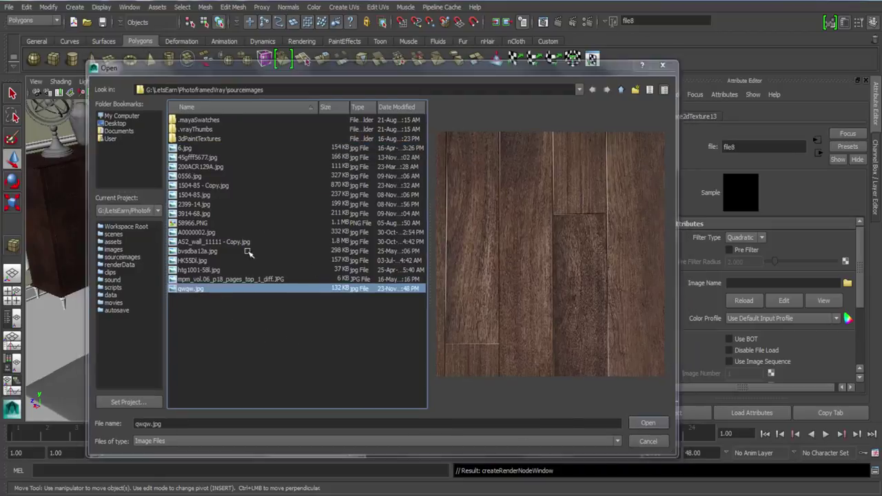
{"action": "left_click", "coordinate": [650, 424]}
{"action": "left_click_drag", "start_coordinate": [198, 325], "coordinate": [536, 349], "text": "alt"}
Step: Give Floor_Mat a dark grey reflection color and set its reflection glossiness to 0.75
{"action": "left_click", "coordinate": [819, 153]}
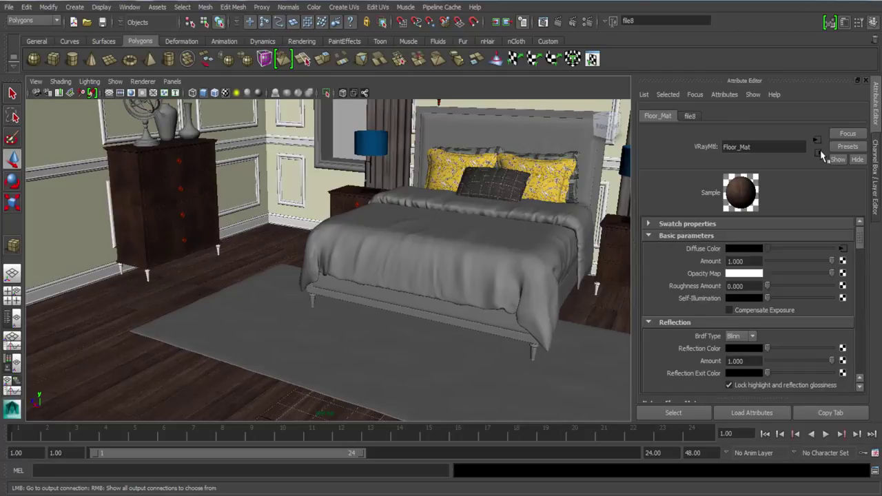
{"action": "scroll", "coordinate": [711, 337], "scroll_direction": "down", "scroll_amount": 2}
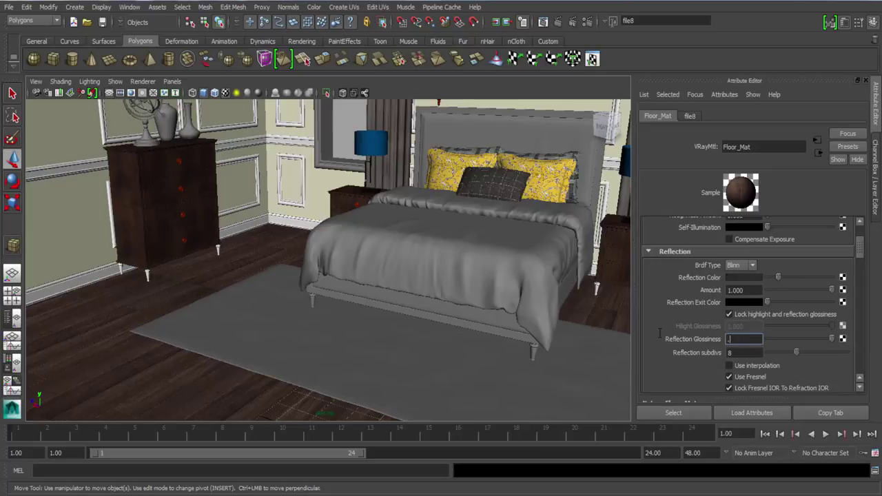
{"action": "left_click_drag", "start_coordinate": [778, 277], "coordinate": [794, 277]}
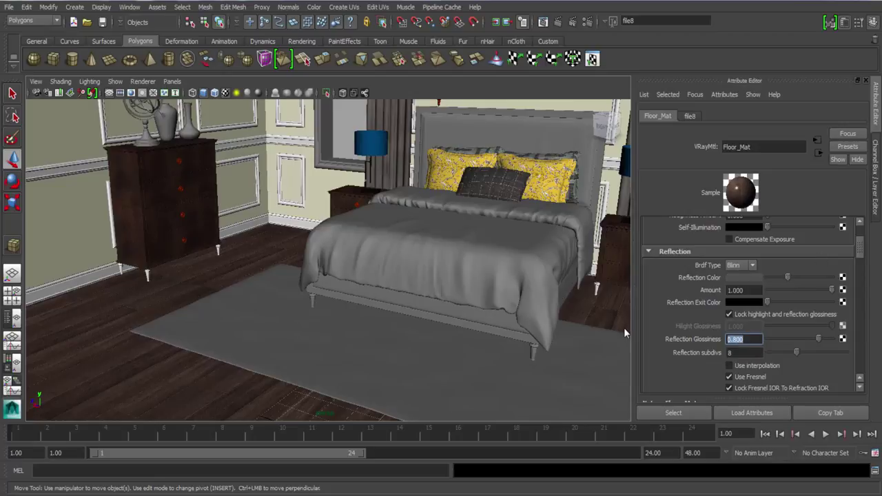
{"action": "type", "text": "0.6"}
{"action": "key", "text": "Return"}
{"action": "type", "text": "0.7"}
{"action": "key", "text": "Return"}
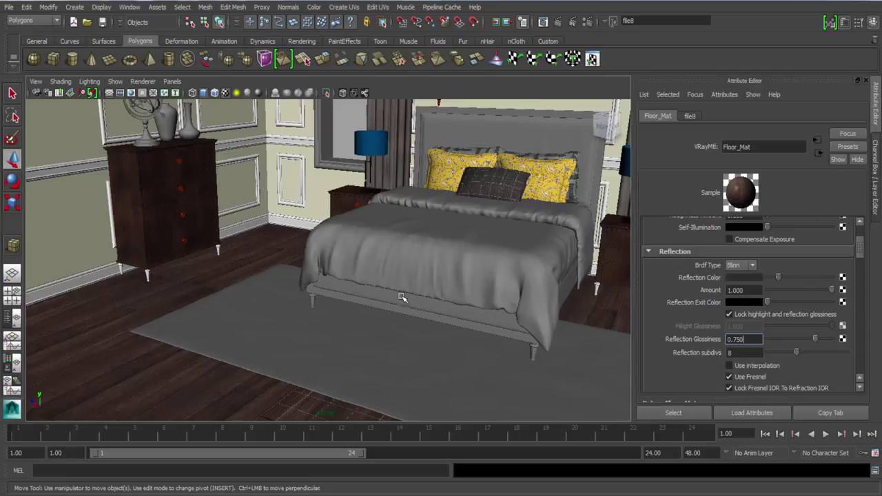
Step: Assign the existing Brown_Mat material to the bed legs and compare it with the dresser leg's material
{"action": "left_click_drag", "start_coordinate": [400, 358], "coordinate": [346, 331], "text": "alt"}
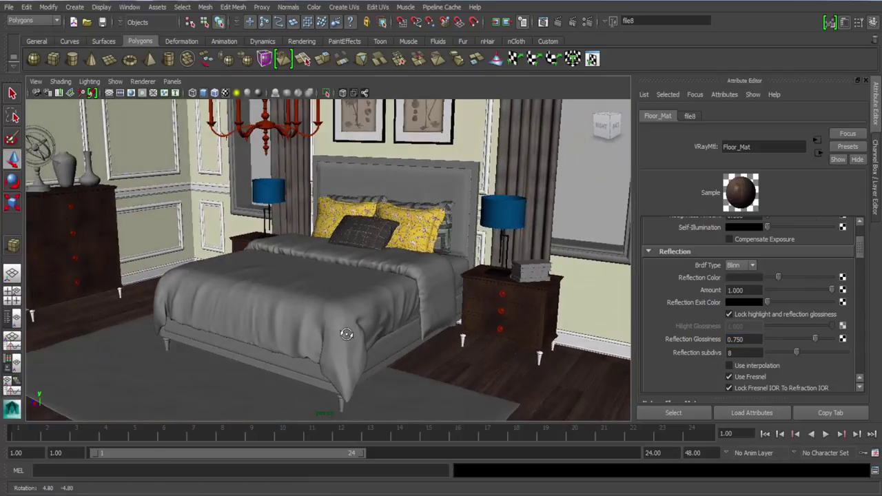
{"action": "middle_click_drag", "start_coordinate": [347, 331], "coordinate": [360, 230], "text": "alt"}
{"action": "left_click", "coordinate": [348, 329]}
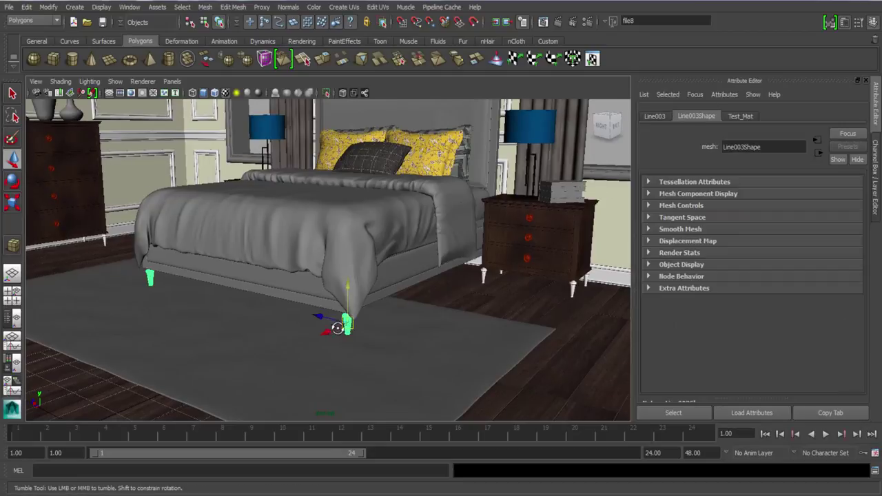
{"action": "left_click_drag", "start_coordinate": [348, 329], "coordinate": [367, 322], "text": "alt"}
{"action": "right_click_drag", "start_coordinate": [381, 299], "coordinate": [403, 494]}
{"action": "right_click_drag", "start_coordinate": [466, 491], "coordinate": [468, 348]}
{"action": "left_click_drag", "start_coordinate": [398, 303], "coordinate": [389, 302], "text": "alt"}
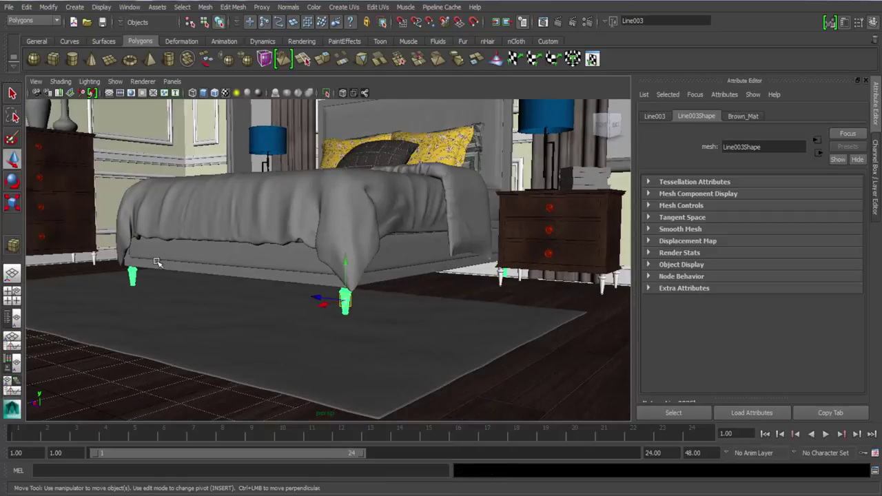
{"action": "left_click", "coordinate": [93, 257]}
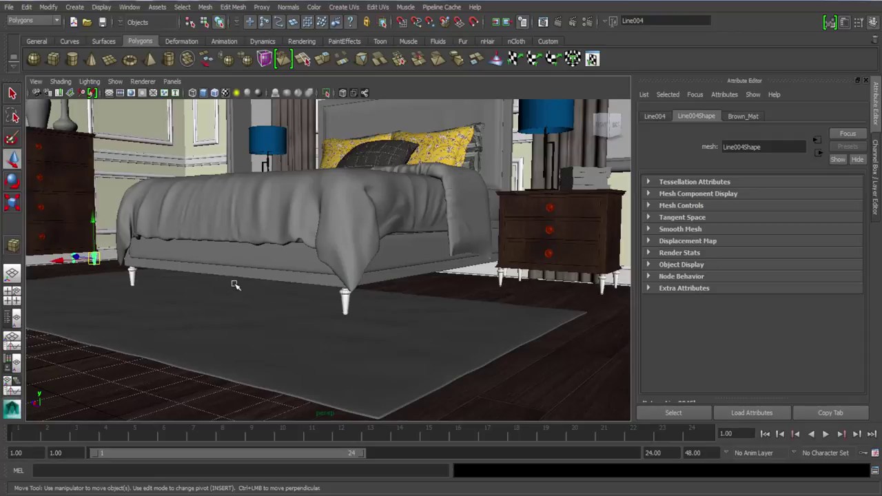
Step: Examine the headboard frame and the side rail of the bed to decide which parts need a wood material
{"action": "left_click_drag", "start_coordinate": [235, 284], "coordinate": [399, 196], "text": "alt"}
{"action": "left_click", "coordinate": [400, 197]}
{"action": "right_click_drag", "start_coordinate": [400, 196], "coordinate": [403, 361], "text": "alt"}
{"action": "middle_click_drag", "start_coordinate": [404, 361], "coordinate": [384, 242], "text": "alt"}
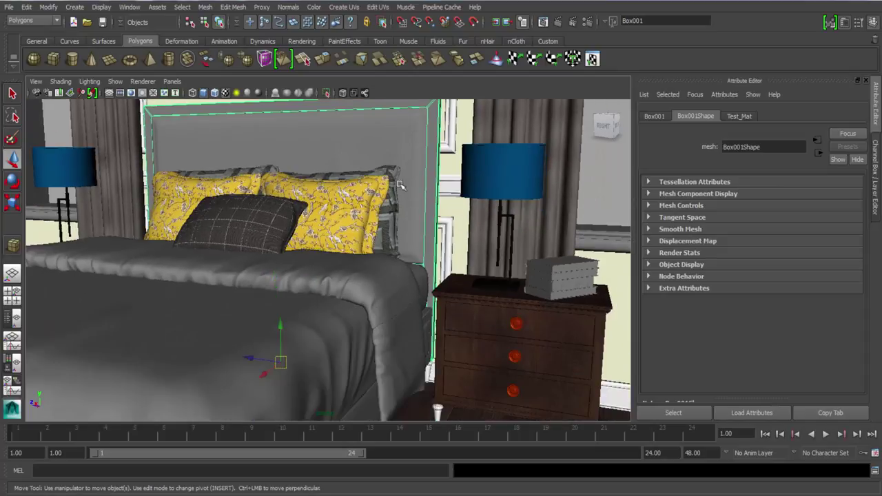
{"action": "right_click_drag", "start_coordinate": [378, 215], "coordinate": [315, 330], "text": "alt"}
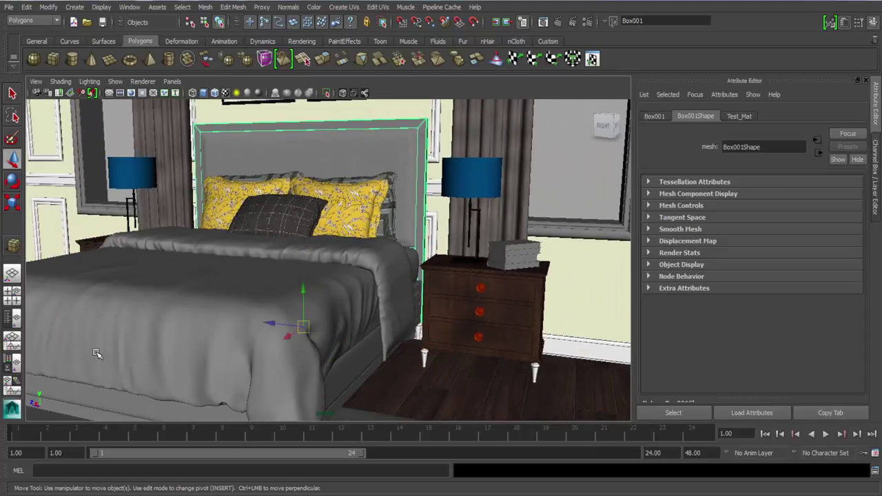
{"action": "left_click_drag", "start_coordinate": [96, 352], "coordinate": [183, 356], "text": "alt"}
{"action": "left_click_drag", "start_coordinate": [240, 352], "coordinate": [209, 368], "text": "alt"}
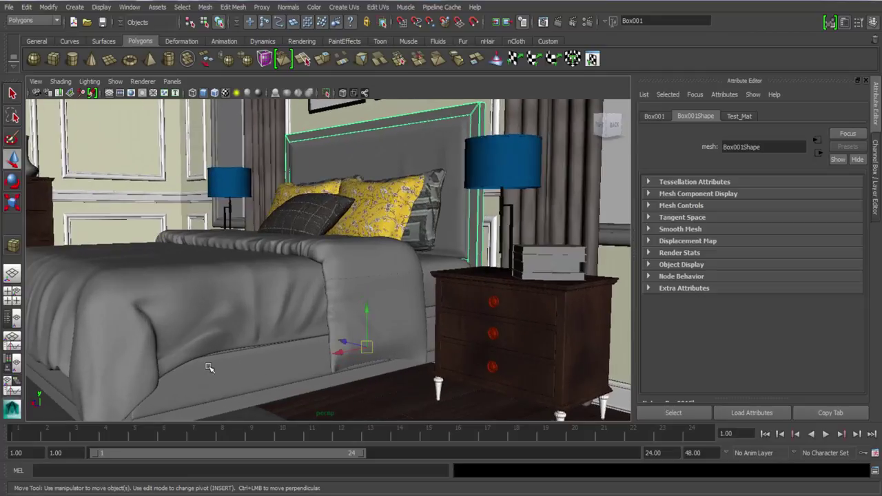
{"action": "left_click", "coordinate": [412, 153]}
{"action": "left_click", "coordinate": [274, 366]}
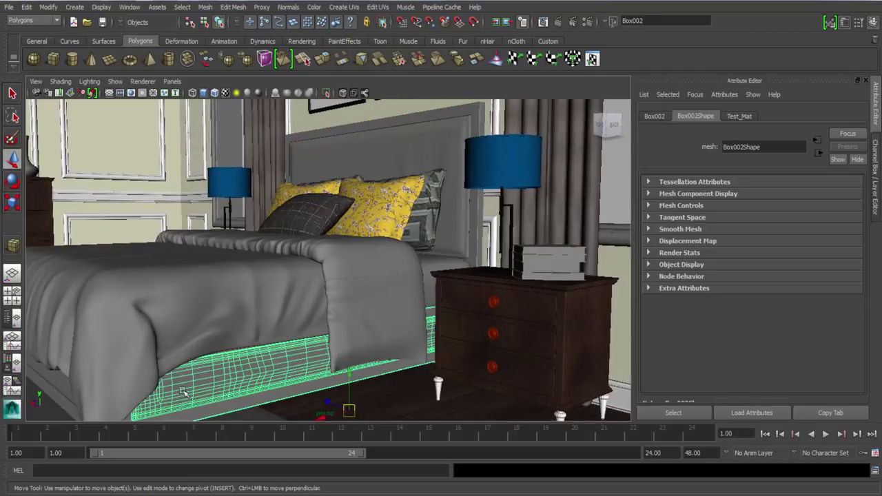
{"action": "left_click_drag", "start_coordinate": [175, 341], "coordinate": [186, 373], "text": "alt"}
{"action": "left_click_drag", "start_coordinate": [285, 351], "coordinate": [254, 354], "text": "alt"}
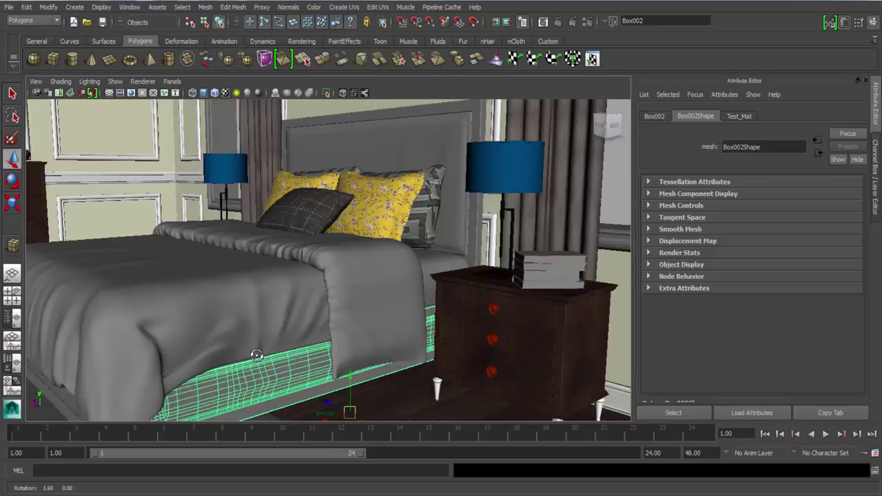
{"action": "right_click_drag", "start_coordinate": [254, 354], "coordinate": [254, 308], "text": "alt"}
{"action": "middle_click_drag", "start_coordinate": [274, 277], "coordinate": [279, 224], "text": "alt"}
{"action": "right_click_drag", "start_coordinate": [280, 228], "coordinate": [282, 296], "text": "alt"}
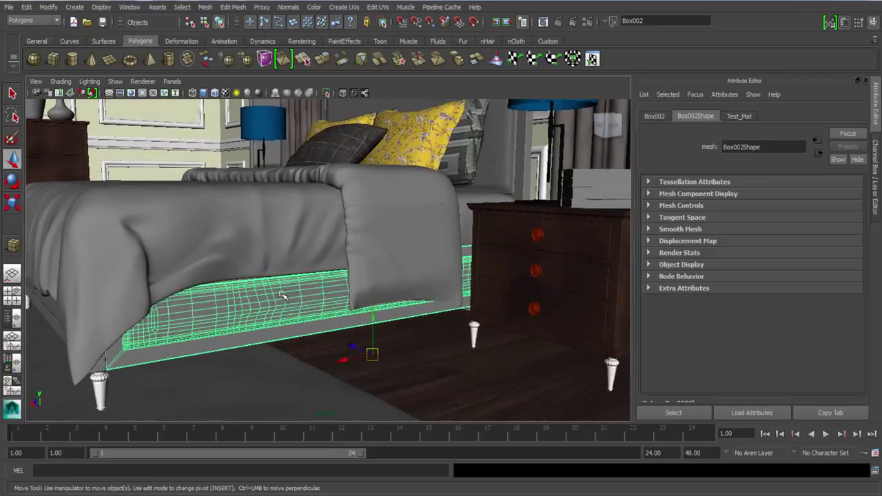
{"action": "middle_click_drag", "start_coordinate": [281, 274], "coordinate": [279, 311], "text": "alt"}
{"action": "left_click_drag", "start_coordinate": [279, 310], "coordinate": [359, 260], "text": "alt"}
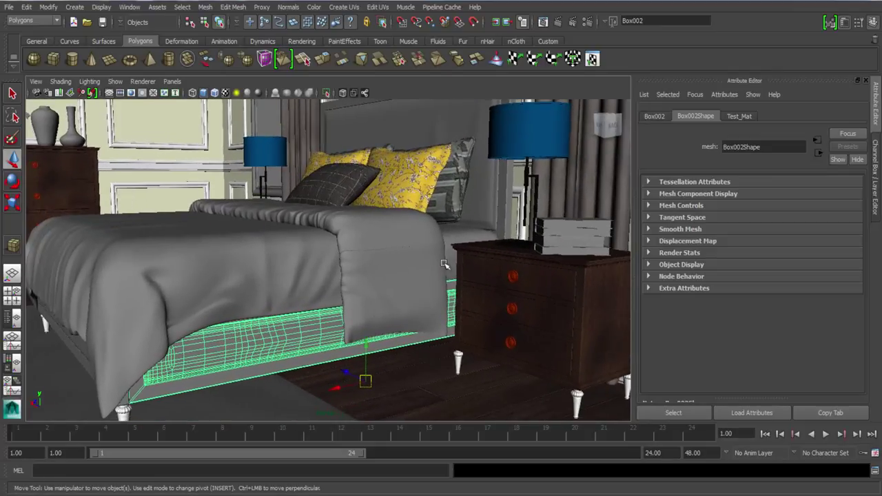
{"action": "left_click_drag", "start_coordinate": [246, 360], "coordinate": [434, 210], "text": "alt"}
Step: Assign a new VRay Mtl to the headboard frame and name it BedCage_mat
{"action": "left_click", "coordinate": [435, 209]}
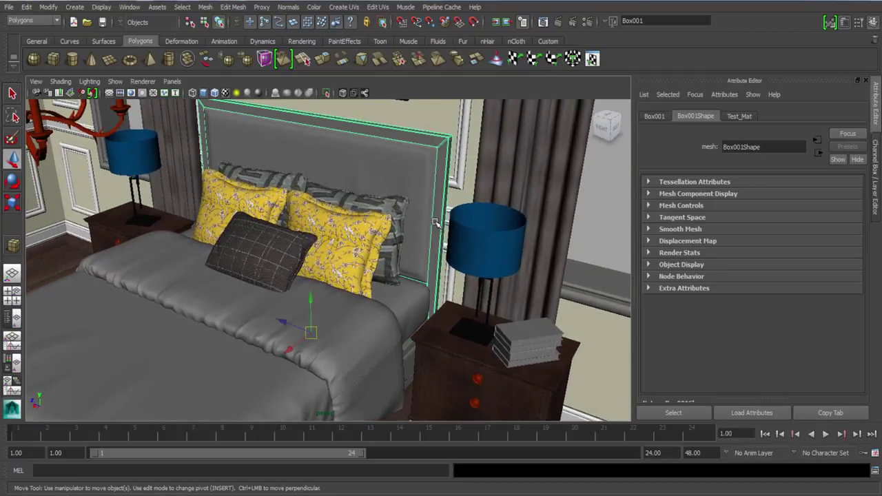
{"action": "right_click_drag", "start_coordinate": [435, 209], "coordinate": [436, 426]}
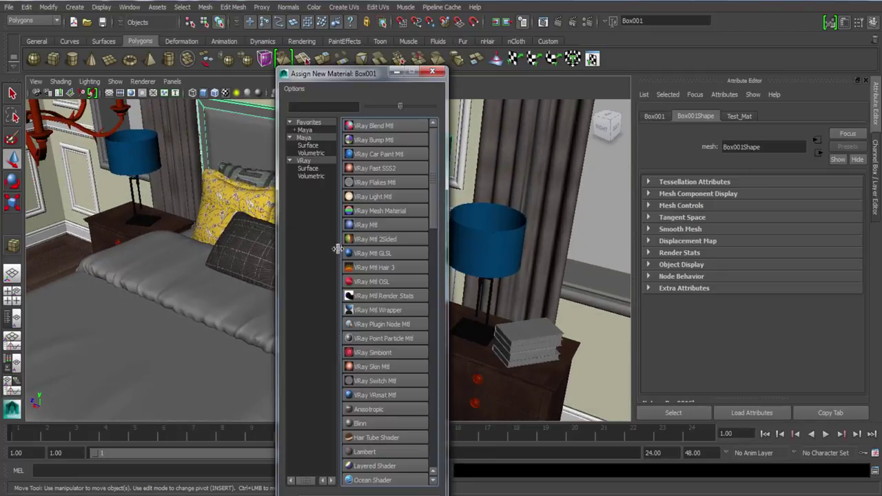
{"action": "left_click", "coordinate": [371, 225]}
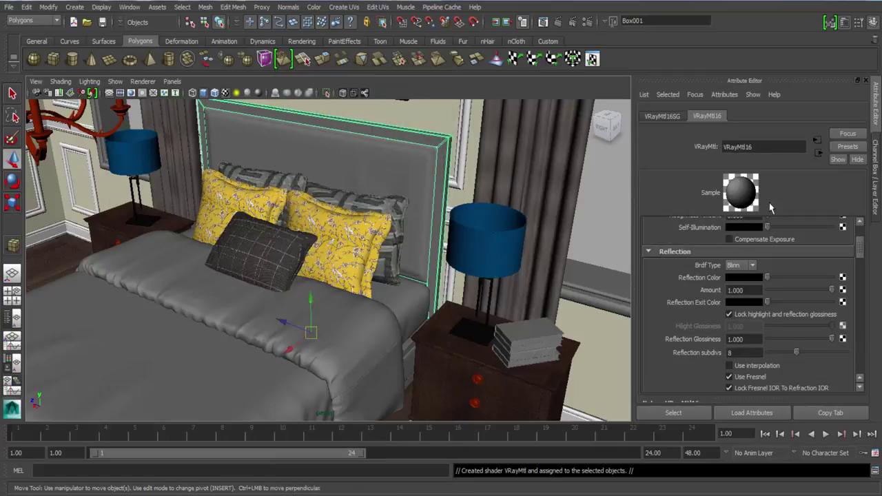
{"action": "double_click", "coordinate": [763, 151]}
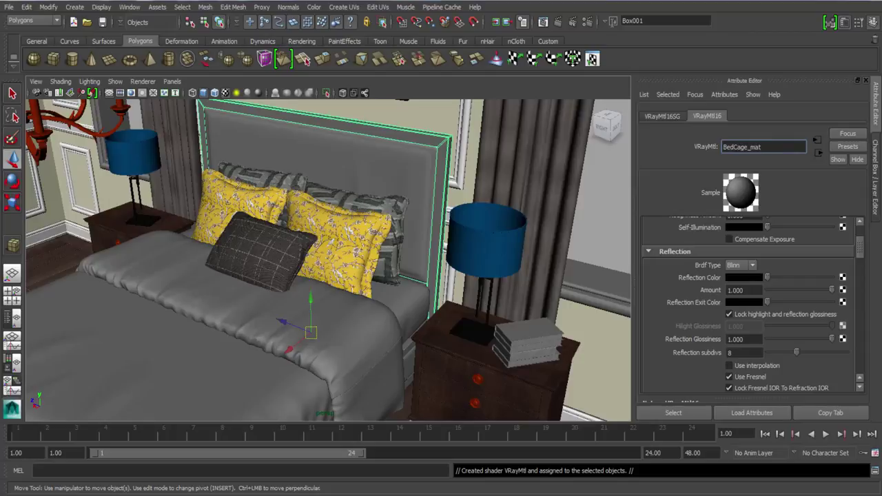
{"action": "type", "text": "BedCage_mat"}
{"action": "key", "text": "Return"}
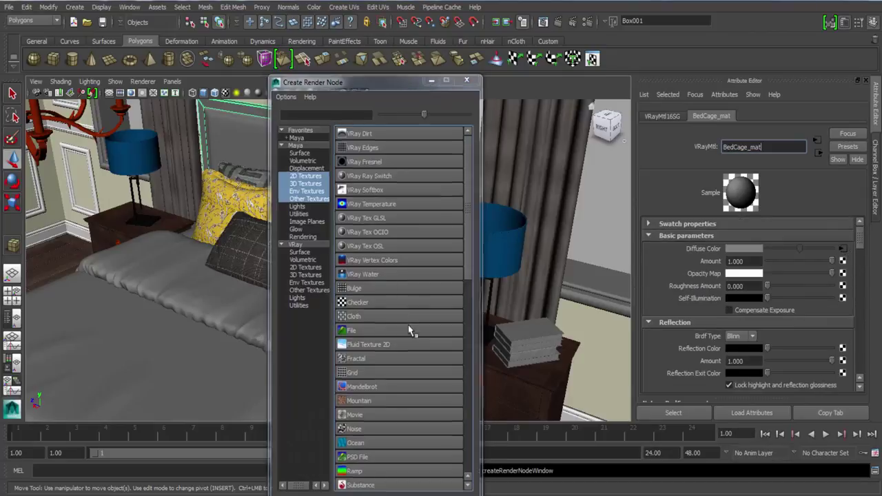
Step: Add a File texture to BedCage_mat's diffuse color and load the wood plank image 6.jpg
{"action": "left_click", "coordinate": [409, 331]}
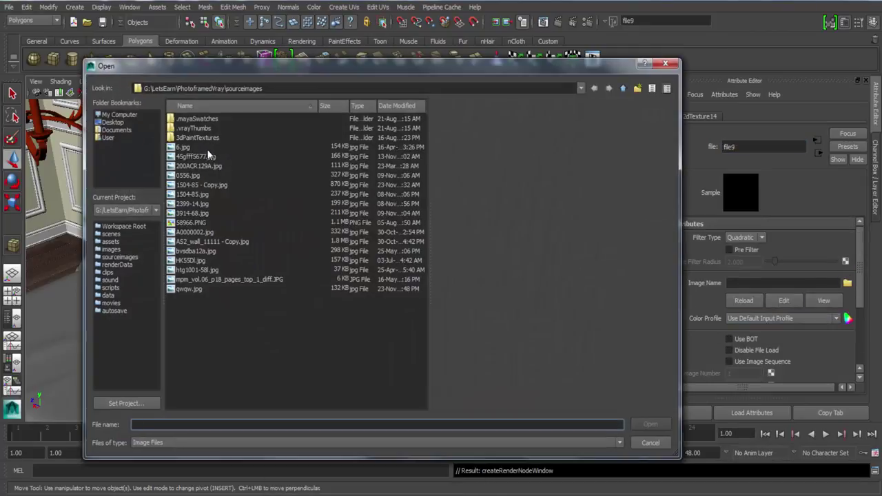
{"action": "left_click", "coordinate": [189, 148]}
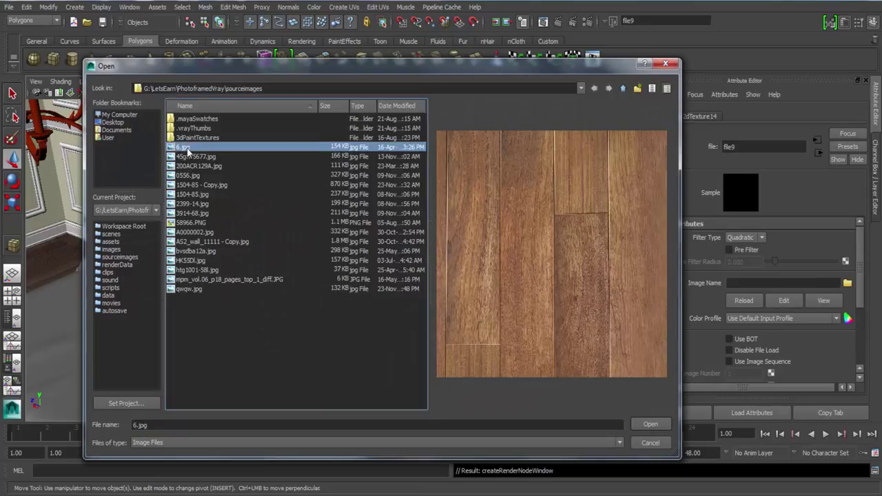
{"action": "left_click", "coordinate": [652, 429]}
Step: Inspect the wood plank texture on the headboard frame from several angles and against the nightstand
{"action": "left_click_drag", "start_coordinate": [476, 232], "coordinate": [506, 227], "text": "alt"}
{"action": "middle_click_drag", "start_coordinate": [421, 296], "coordinate": [414, 369], "text": "alt"}
{"action": "right_click_drag", "start_coordinate": [393, 371], "coordinate": [459, 372], "text": "alt"}
{"action": "middle_click_drag", "start_coordinate": [445, 227], "coordinate": [469, 280], "text": "alt"}
{"action": "mouse_move", "coordinate": [468, 279]}
{"action": "left_mouse_down", "text": "alt"}
{"action": "mouse_move", "coordinate": [449, 272]}
{"action": "mouse_move", "coordinate": [510, 246]}
{"action": "mouse_move", "coordinate": [470, 292]}
{"action": "left_mouse_up", "text": "alt"}
{"action": "left_click_drag", "start_coordinate": [430, 239], "coordinate": [301, 333], "text": "alt"}
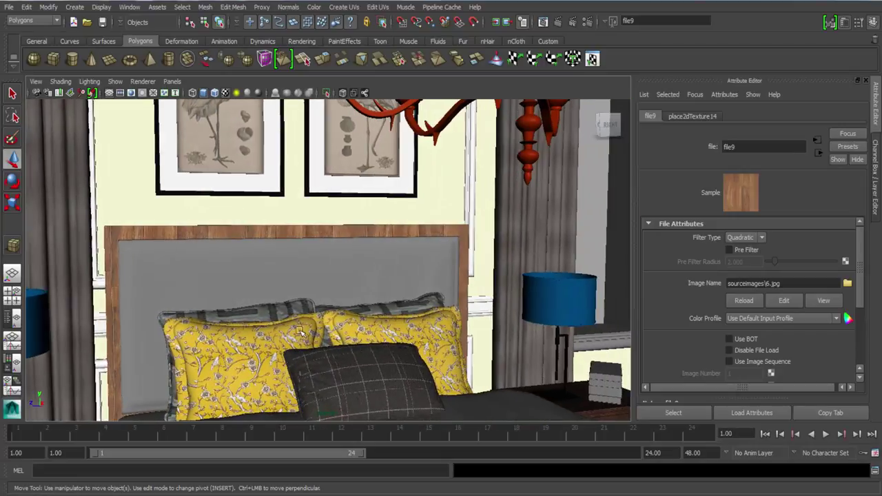
{"action": "middle_click_drag", "start_coordinate": [301, 333], "coordinate": [513, 214], "text": "alt"}
{"action": "right_click_drag", "start_coordinate": [513, 214], "coordinate": [466, 220], "text": "alt"}
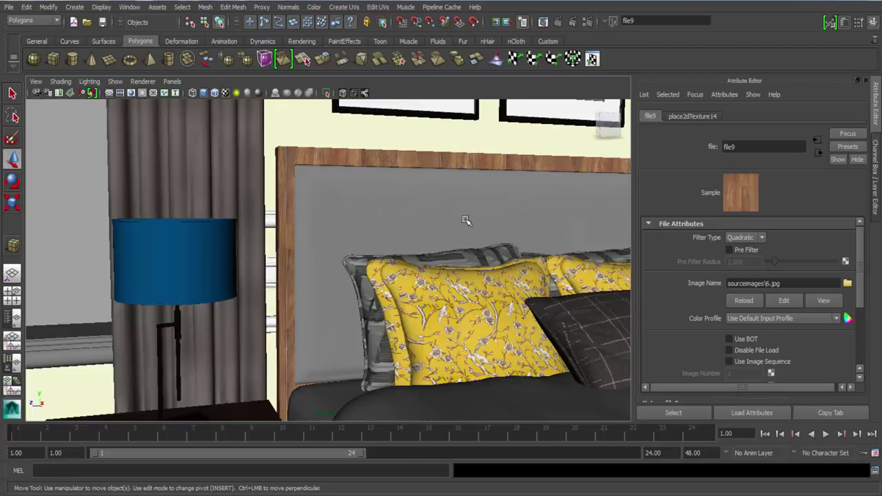
{"action": "left_click_drag", "start_coordinate": [465, 220], "coordinate": [328, 310], "text": "alt"}
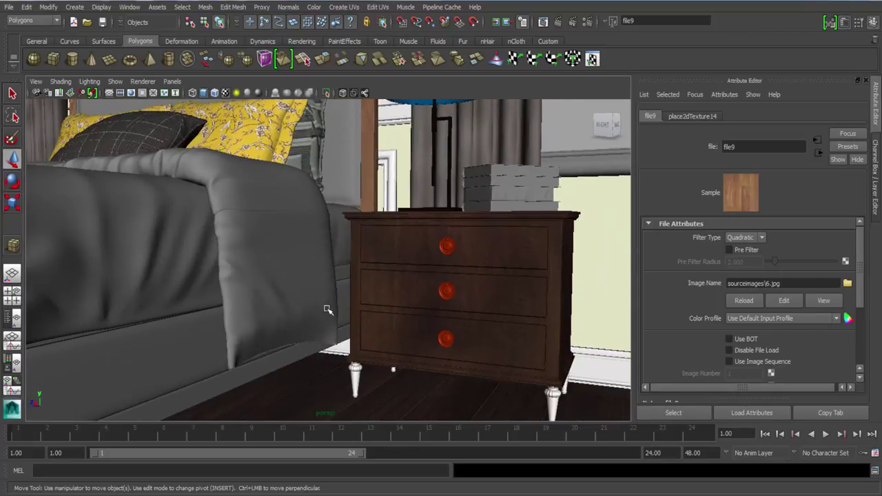
{"action": "middle_click_drag", "start_coordinate": [328, 309], "coordinate": [404, 227], "text": "alt"}
{"action": "left_click_drag", "start_coordinate": [404, 226], "coordinate": [323, 260], "text": "alt"}
{"action": "middle_click_drag", "start_coordinate": [323, 260], "coordinate": [434, 475], "text": "alt"}
{"action": "right_click_drag", "start_coordinate": [344, 344], "coordinate": [393, 373], "text": "alt"}
{"action": "middle_click_drag", "start_coordinate": [393, 372], "coordinate": [417, 455], "text": "alt"}
{"action": "left_click_drag", "start_coordinate": [421, 386], "coordinate": [418, 341], "text": "alt"}
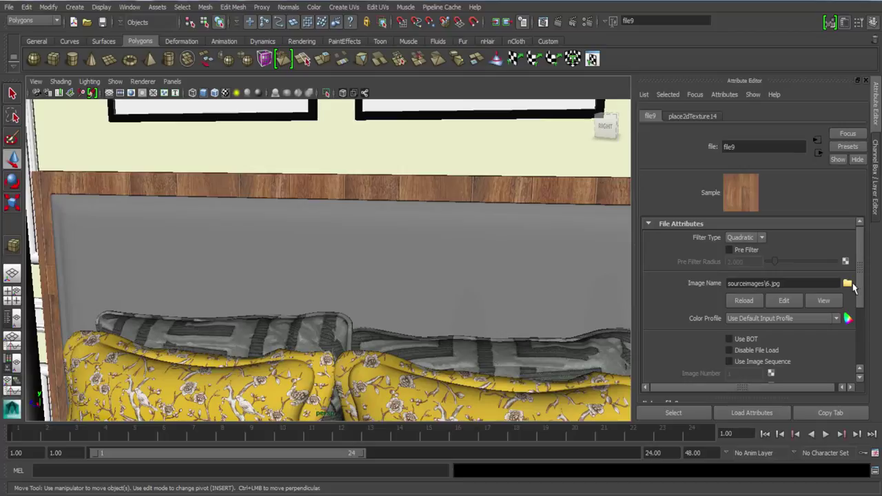
Step: Compare the images in the sourceimages folder and replace the frame's texture with the dark brown A0000002.jpg
{"action": "left_click", "coordinate": [852, 284]}
{"action": "left_click", "coordinate": [202, 158]}
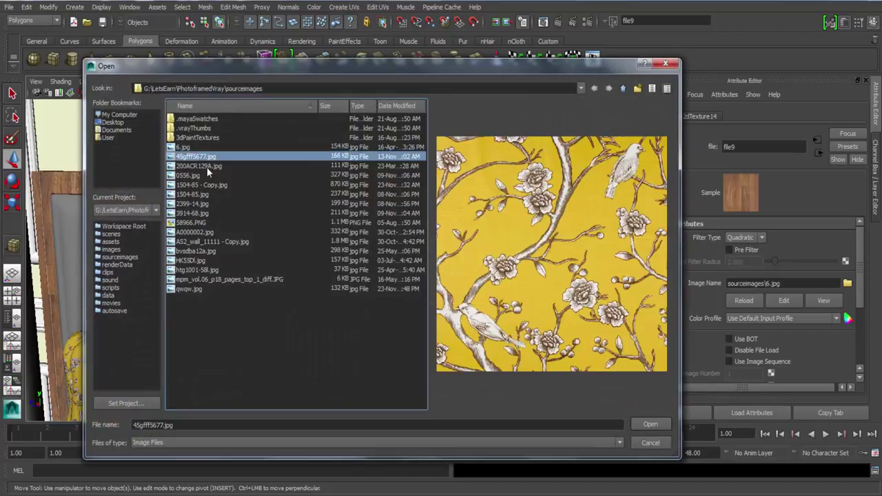
{"action": "left_click", "coordinate": [203, 166]}
{"action": "left_click", "coordinate": [203, 184]}
{"action": "left_click", "coordinate": [204, 196]}
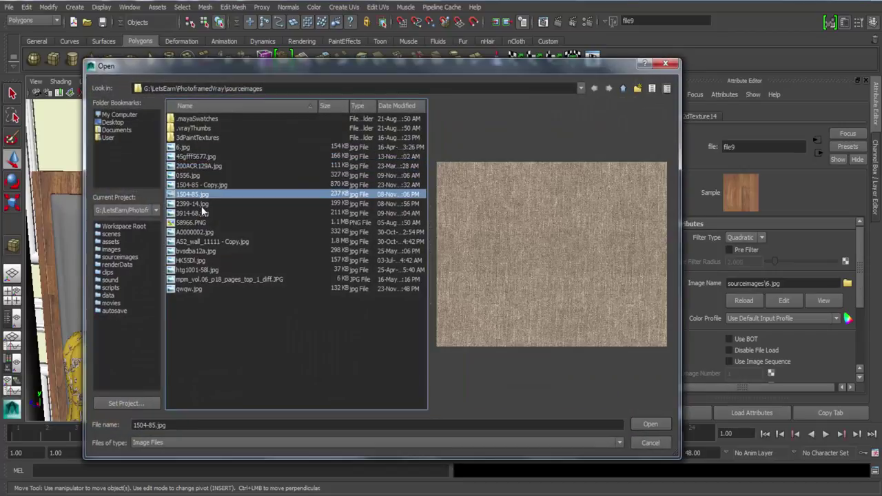
{"action": "left_click", "coordinate": [202, 224]}
{"action": "left_click", "coordinate": [199, 232]}
{"action": "left_click", "coordinate": [202, 241]}
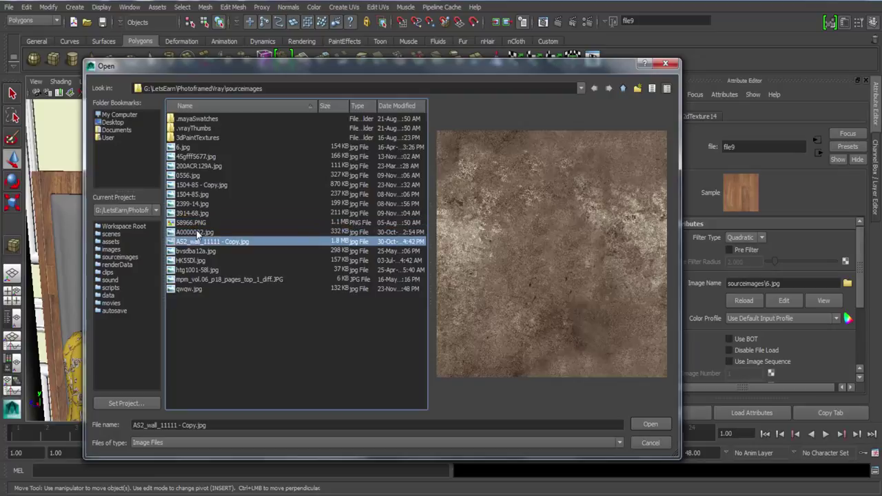
{"action": "left_click", "coordinate": [199, 232]}
{"action": "left_click", "coordinate": [632, 423]}
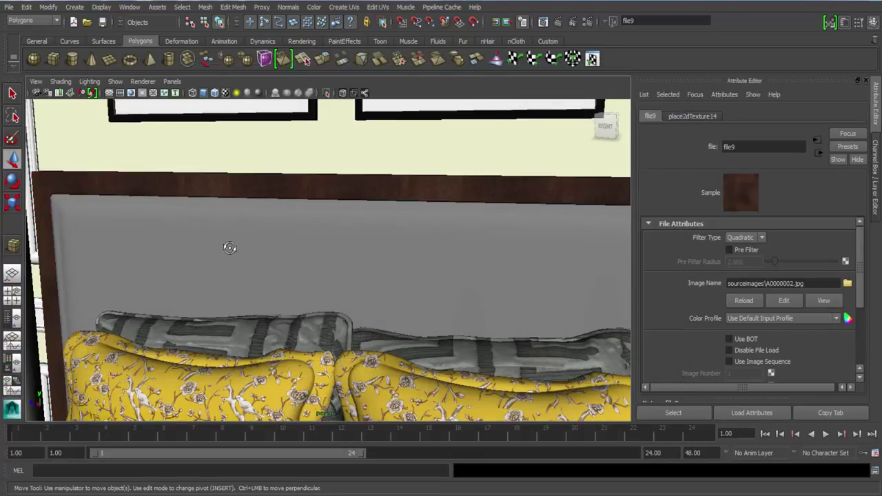
Step: Inspect the dark brown headboard frame from different angles and compare it with the nightstand and the lower bed rail
{"action": "left_click_drag", "start_coordinate": [230, 248], "coordinate": [199, 211], "text": "alt"}
{"action": "right_click_drag", "start_coordinate": [199, 211], "coordinate": [208, 283], "text": "alt"}
{"action": "left_click_drag", "start_coordinate": [209, 284], "coordinate": [292, 342], "text": "alt"}
{"action": "right_click_drag", "start_coordinate": [291, 343], "coordinate": [166, 228], "text": "alt"}
{"action": "middle_click_drag", "start_coordinate": [165, 227], "coordinate": [97, 173], "text": "alt"}
{"action": "left_click_drag", "start_coordinate": [97, 172], "coordinate": [331, 275], "text": "alt"}
{"action": "right_click_drag", "start_coordinate": [331, 276], "coordinate": [383, 407], "text": "alt"}
{"action": "middle_click_drag", "start_coordinate": [384, 345], "coordinate": [427, 434], "text": "alt"}
{"action": "left_click_drag", "start_coordinate": [230, 282], "coordinate": [262, 273], "text": "alt"}
{"action": "right_click_drag", "start_coordinate": [427, 386], "coordinate": [376, 291], "text": "alt"}
{"action": "middle_click_drag", "start_coordinate": [585, 348], "coordinate": [506, 293], "text": "alt"}
{"action": "left_click_drag", "start_coordinate": [506, 293], "coordinate": [428, 332], "text": "alt"}
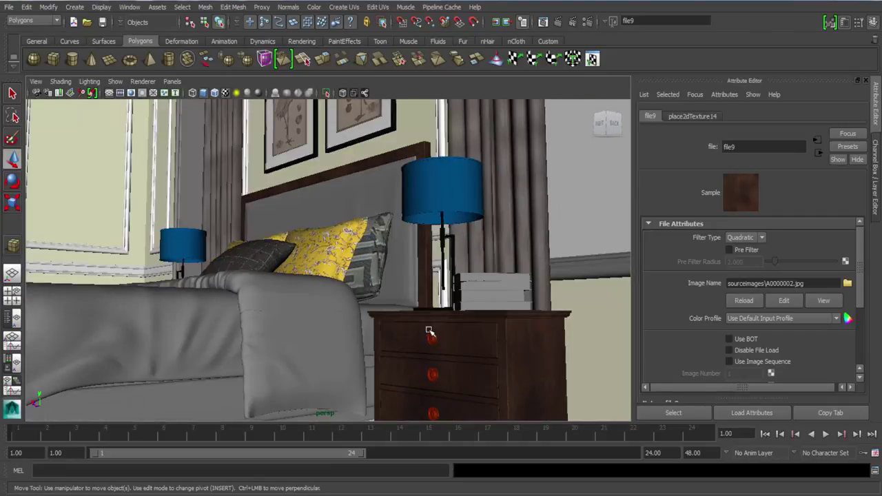
{"action": "middle_click_drag", "start_coordinate": [365, 379], "coordinate": [485, 305], "text": "alt"}
{"action": "right_click_drag", "start_coordinate": [485, 305], "coordinate": [503, 352], "text": "alt"}
{"action": "right_click_drag", "start_coordinate": [326, 311], "coordinate": [388, 233]}
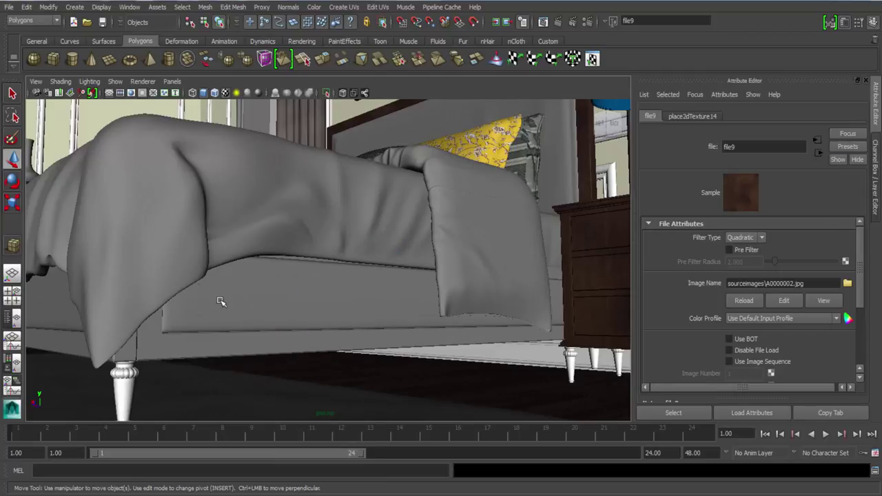
Step: Select the lower border faces of the bed's first side rail and assign BedCage_mat to them
{"action": "left_click", "coordinate": [222, 301]}
{"action": "right_click_drag", "start_coordinate": [281, 309], "coordinate": [272, 289]}
{"action": "double_click", "coordinate": [230, 339]}
{"action": "left_click", "coordinate": [230, 339]}
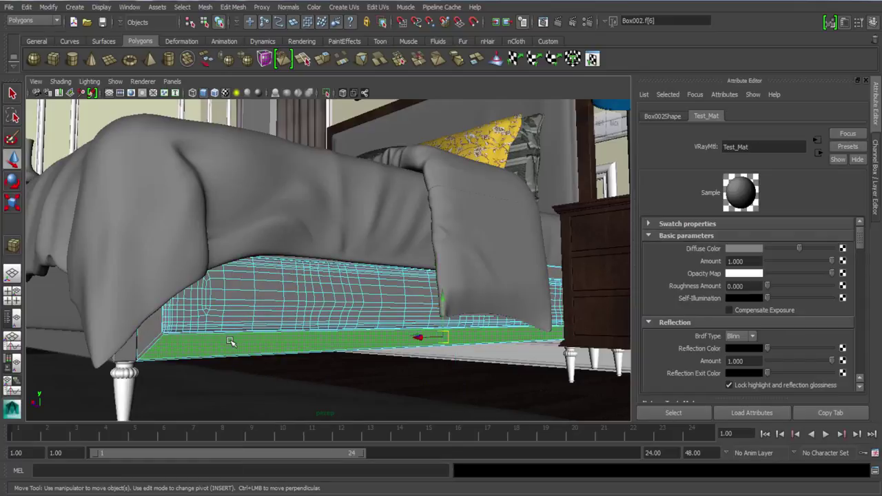
{"action": "double_click", "coordinate": [230, 343]}
{"action": "right_click_drag", "start_coordinate": [230, 260], "coordinate": [310, 328]}
Step: Assign BedCage_mat to the lower border faces of the rail at the foot of the bed
{"action": "left_click_drag", "start_coordinate": [146, 361], "coordinate": [219, 370], "text": "alt"}
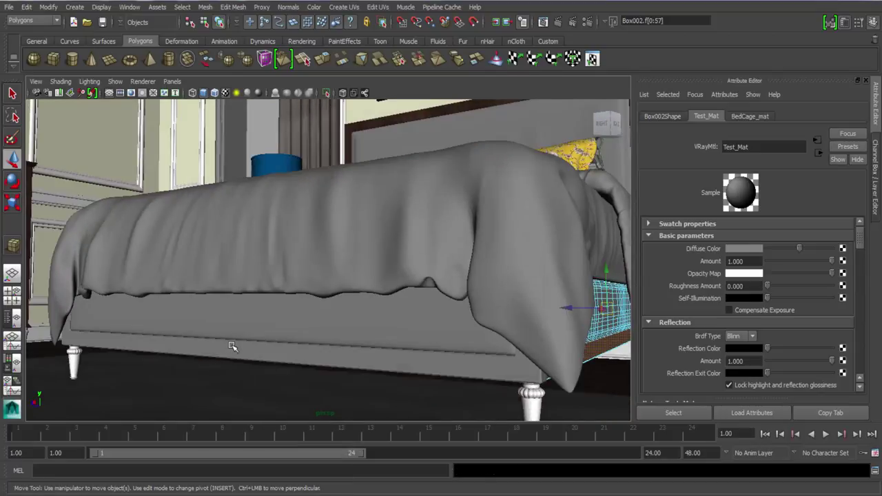
{"action": "left_click", "coordinate": [235, 343]}
{"action": "right_click_drag", "start_coordinate": [238, 362], "coordinate": [353, 328]}
{"action": "right_click_drag", "start_coordinate": [292, 352], "coordinate": [334, 248]}
Step: Assign BedCage_mat to the lower border faces of the opposite side rail and return to object selection
{"action": "left_click_drag", "start_coordinate": [212, 347], "coordinate": [273, 337], "text": "alt"}
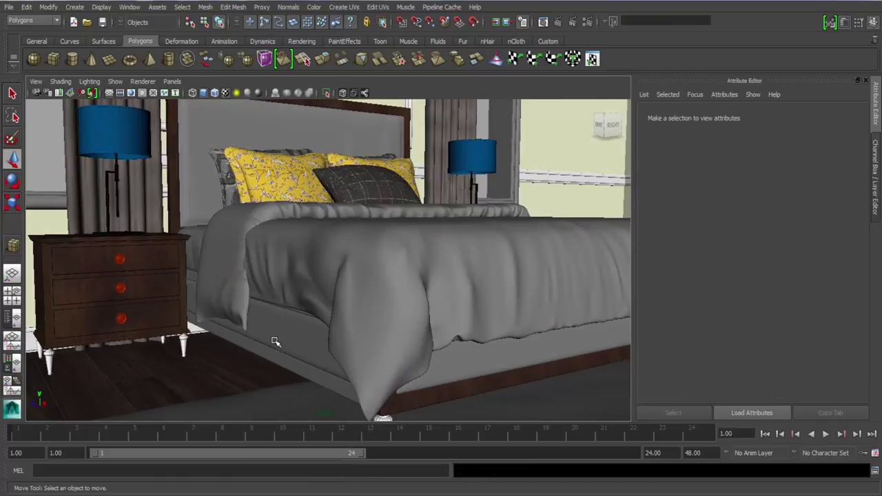
{"action": "left_click", "coordinate": [276, 332]}
{"action": "right_click_drag", "start_coordinate": [278, 352], "coordinate": [278, 354]}
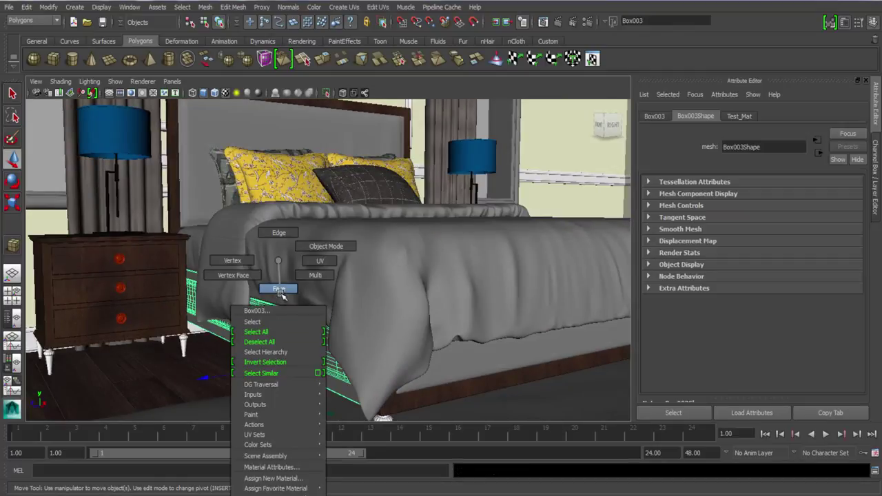
{"action": "right_click_drag", "start_coordinate": [280, 295], "coordinate": [280, 294]}
{"action": "double_click", "coordinate": [293, 366]}
{"action": "right_click_drag", "start_coordinate": [293, 366], "coordinate": [313, 494]}
{"action": "right_click_drag", "start_coordinate": [386, 403], "coordinate": [365, 328]}
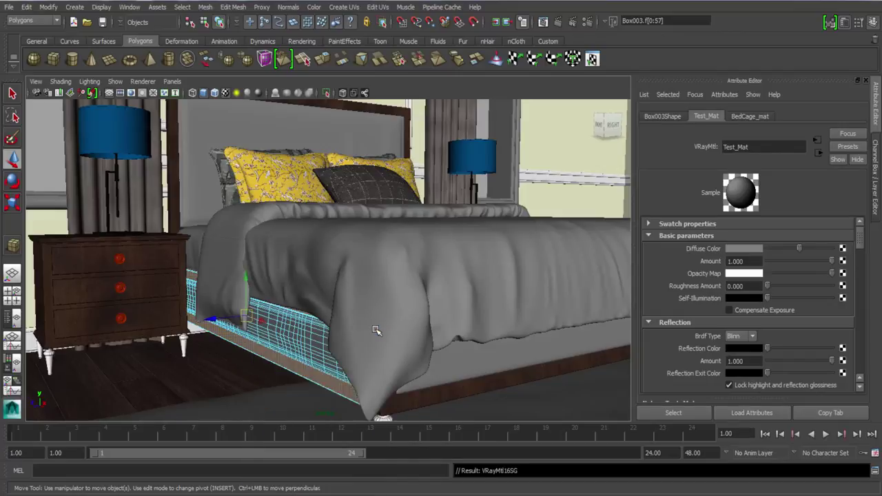
{"action": "mouse_move", "coordinate": [351, 384]}
{"action": "left_mouse_down", "text": "alt"}
{"action": "mouse_move", "coordinate": [328, 379]}
{"action": "mouse_move", "coordinate": [340, 370]}
{"action": "left_mouse_up", "text": "alt"}
{"action": "right_click_drag", "start_coordinate": [337, 368], "coordinate": [408, 240]}
{"action": "left_click", "coordinate": [291, 391]}
Step: Check the brown borders around the bed base and the headboard frame
{"action": "left_click_drag", "start_coordinate": [275, 364], "coordinate": [282, 364], "text": "alt"}
{"action": "left_click_drag", "start_coordinate": [198, 336], "coordinate": [316, 412], "text": "alt"}
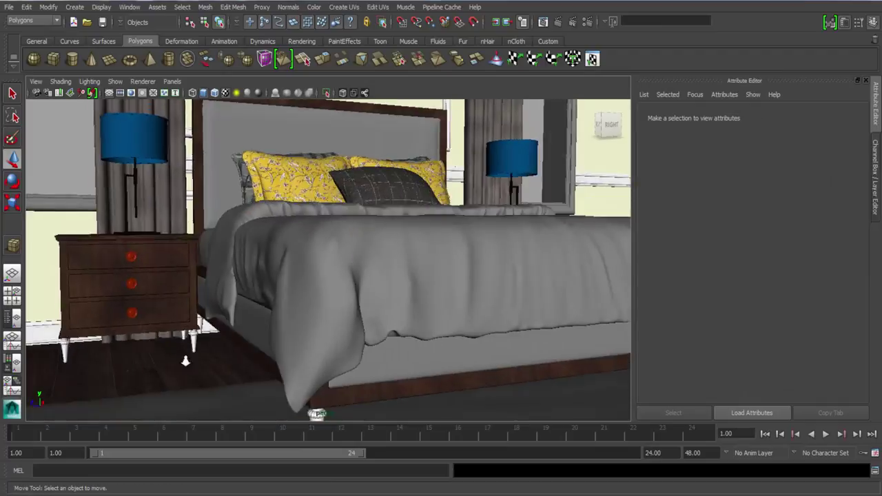
{"action": "right_click_drag", "start_coordinate": [315, 412], "coordinate": [331, 400], "text": "alt"}
{"action": "middle_click_drag", "start_coordinate": [289, 375], "coordinate": [275, 387], "text": "alt"}
{"action": "left_click_drag", "start_coordinate": [124, 382], "coordinate": [163, 382], "text": "alt"}
{"action": "left_click_drag", "start_coordinate": [260, 372], "coordinate": [344, 257], "text": "alt"}
{"action": "middle_click_drag", "start_coordinate": [383, 207], "coordinate": [335, 295], "text": "alt"}
{"action": "right_click_drag", "start_coordinate": [335, 295], "coordinate": [445, 311], "text": "alt"}
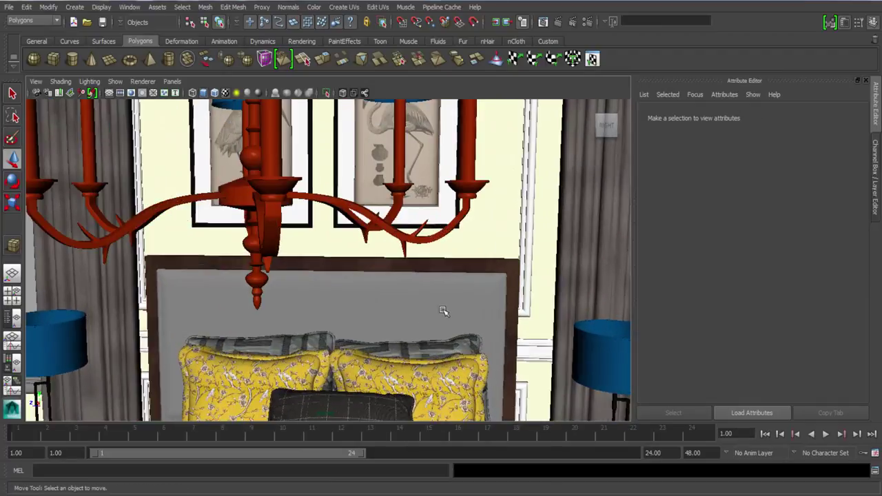
Step: Give the headboard frame's BedCage_mat a dark grey reflection color and set its reflection glossiness to 0.7
{"action": "left_click_drag", "start_coordinate": [475, 310], "coordinate": [443, 295], "text": "alt"}
{"action": "right_click_drag", "start_coordinate": [443, 295], "coordinate": [488, 310], "text": "alt"}
{"action": "left_click", "coordinate": [489, 272]}
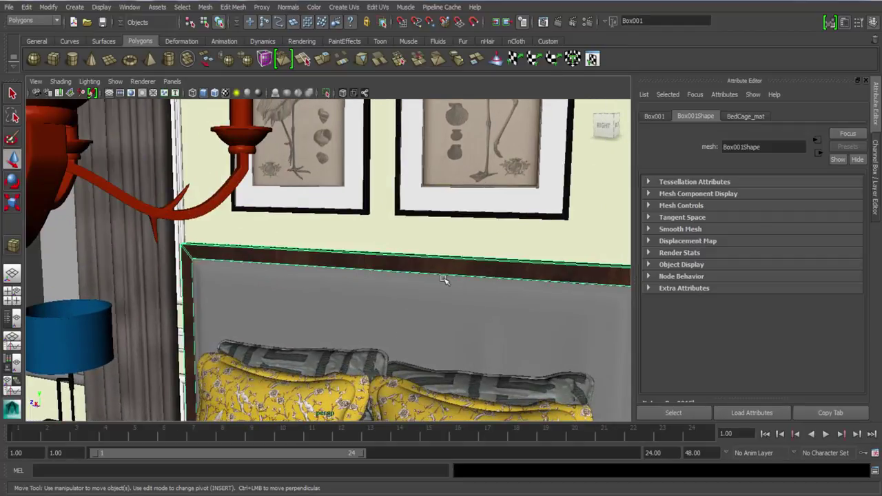
{"action": "left_click", "coordinate": [743, 119]}
{"action": "scroll", "coordinate": [700, 339], "scroll_direction": "down", "scroll_amount": 2}
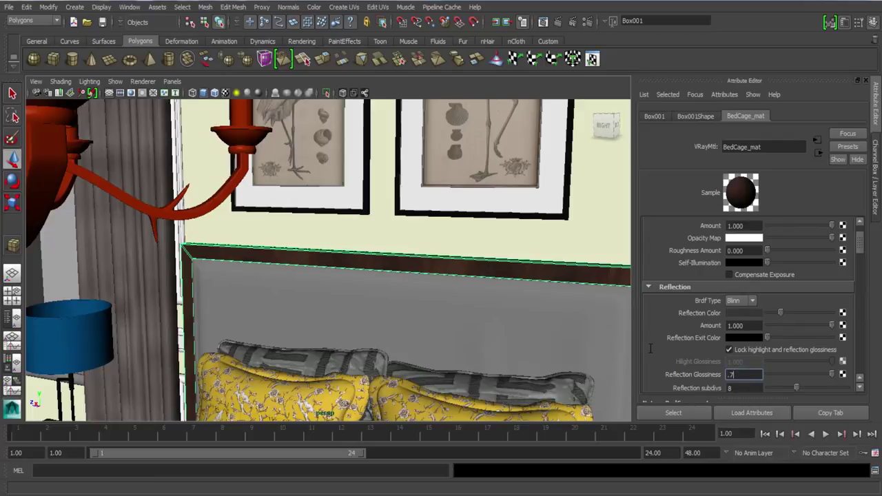
{"action": "left_click_drag", "start_coordinate": [506, 323], "coordinate": [486, 321], "text": "alt"}
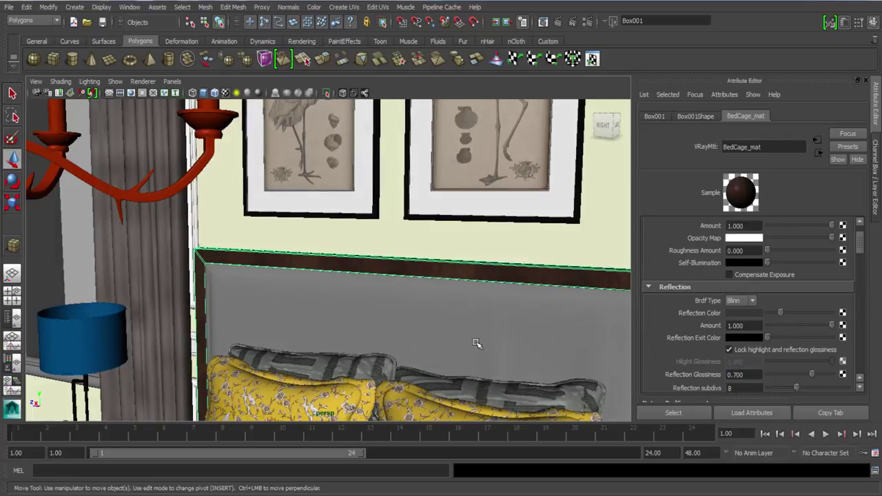
Step: Assign a new V-Ray material to the headboard panel and name it Cushions_Bed_Mat
{"action": "middle_click_drag", "start_coordinate": [330, 223], "coordinate": [254, 170], "text": "alt"}
{"action": "scroll", "coordinate": [358, 278], "scroll_direction": "down", "scroll_amount": 4}
{"action": "mouse_move", "coordinate": [358, 278]}
{"action": "left_mouse_down", "text": "alt"}
{"action": "mouse_move", "coordinate": [342, 328]}
{"action": "mouse_move", "coordinate": [348, 275]}
{"action": "left_mouse_up", "text": "alt"}
{"action": "left_click_drag", "start_coordinate": [452, 310], "coordinate": [448, 358], "text": "alt"}
{"action": "left_click", "coordinate": [434, 162]}
{"action": "middle_click_drag", "start_coordinate": [434, 161], "coordinate": [403, 230], "text": "alt"}
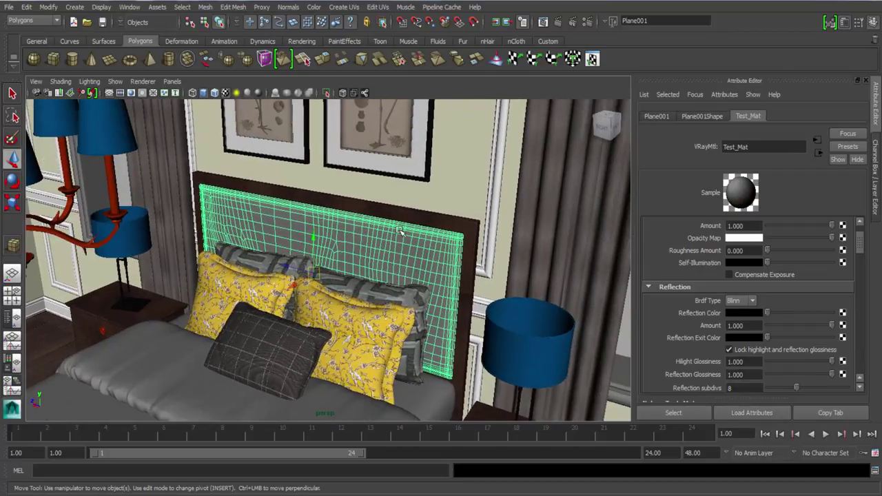
{"action": "left_click_drag", "start_coordinate": [404, 230], "coordinate": [484, 265], "text": "alt"}
{"action": "scroll", "coordinate": [484, 265], "scroll_direction": "up", "scroll_amount": 4}
{"action": "right_click_drag", "start_coordinate": [475, 243], "coordinate": [475, 457]}
{"action": "left_click", "coordinate": [352, 228]}
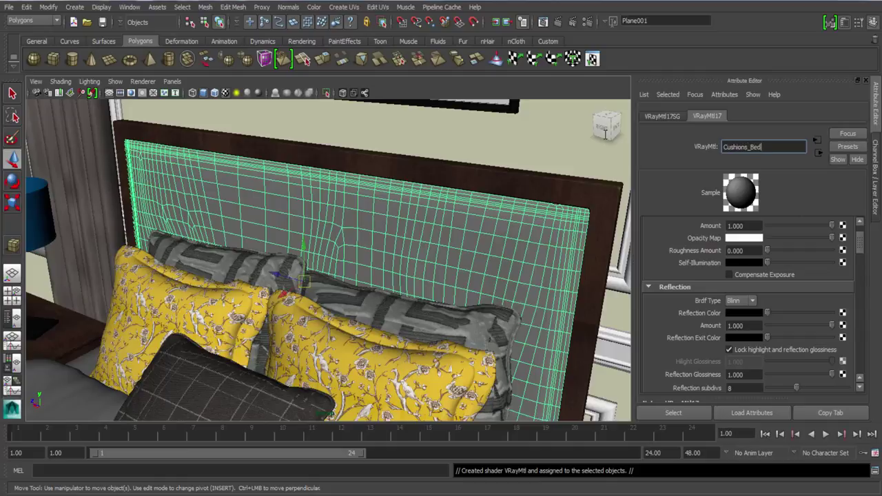
{"action": "key", "text": "Return"}
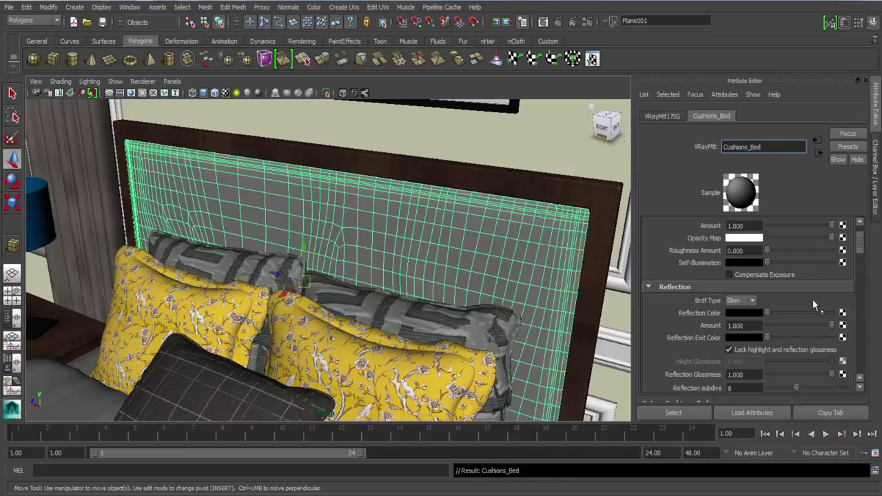
{"action": "scroll", "coordinate": [813, 305], "scroll_direction": "up", "scroll_amount": 2}
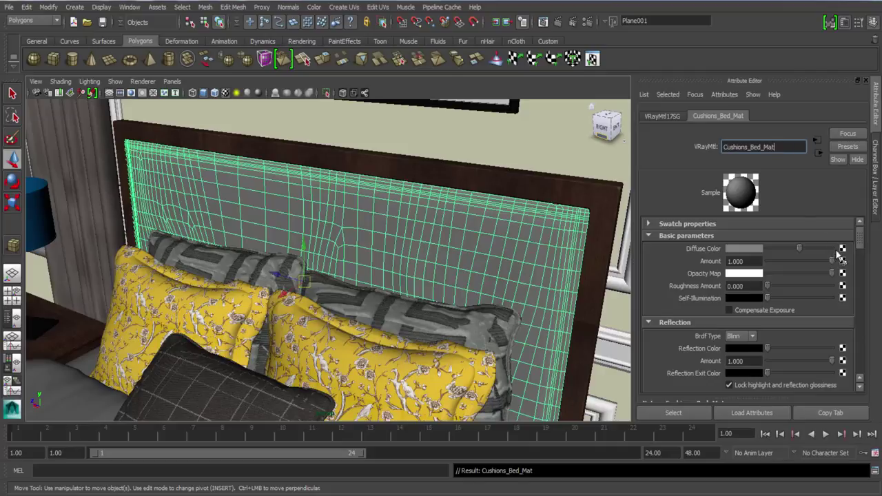
Step: Connect a File texture to the Diffuse Color of Cushions_Bed_Mat and open its image selection
{"action": "left_click", "coordinate": [842, 273]}
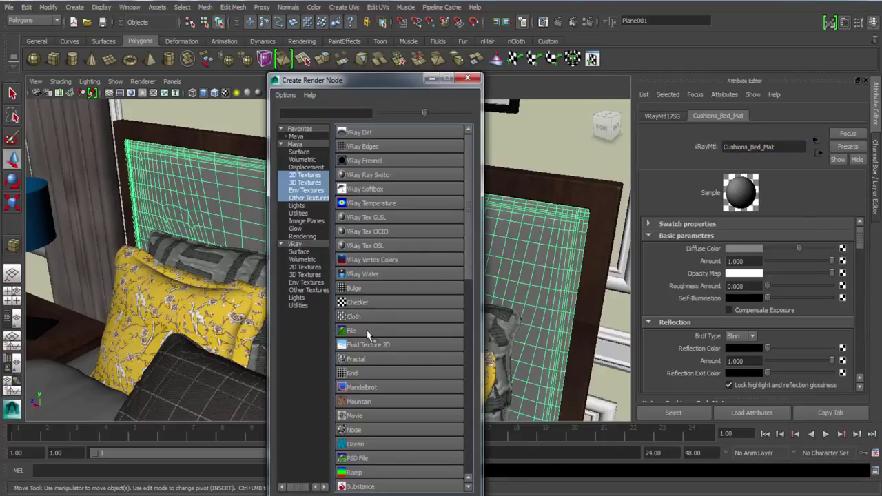
{"action": "left_click", "coordinate": [367, 330]}
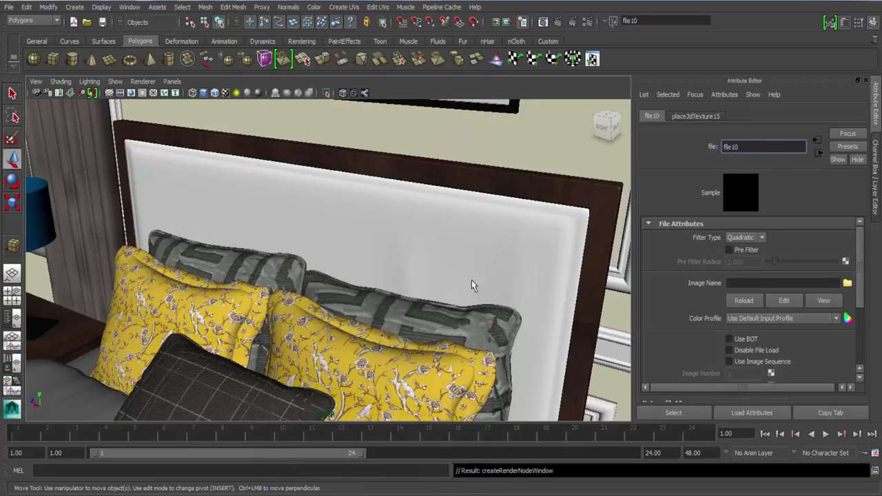
{"action": "left_click", "coordinate": [846, 282]}
Step: Preview the images in the sourceimages folder to find a suitable fabric for the headboard panel
{"action": "left_click", "coordinate": [200, 150]}
{"action": "left_click", "coordinate": [200, 165]}
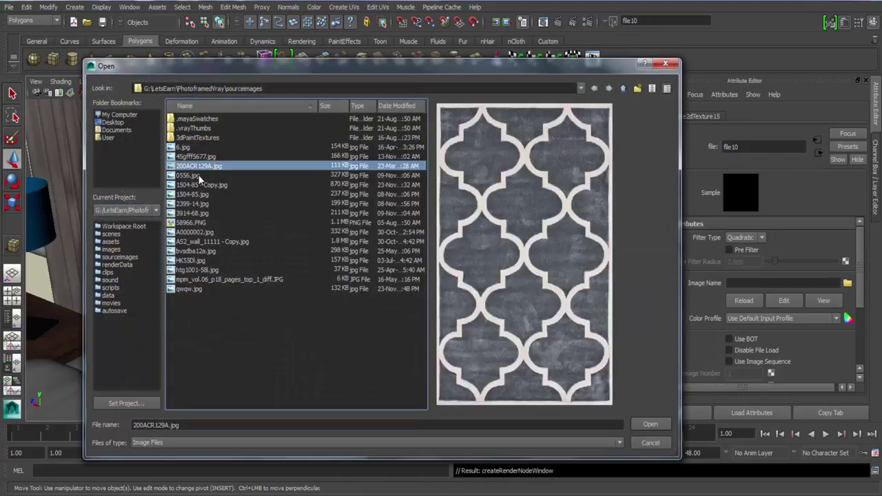
{"action": "left_click", "coordinate": [199, 175]}
{"action": "left_click", "coordinate": [199, 184]}
{"action": "left_click", "coordinate": [200, 195]}
{"action": "left_click", "coordinate": [206, 186]}
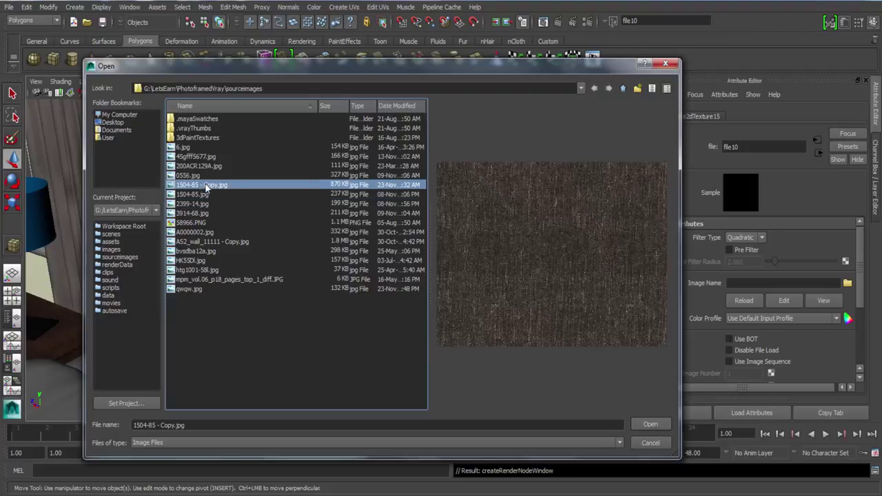
{"action": "left_click", "coordinate": [202, 195]}
{"action": "left_click", "coordinate": [200, 204]}
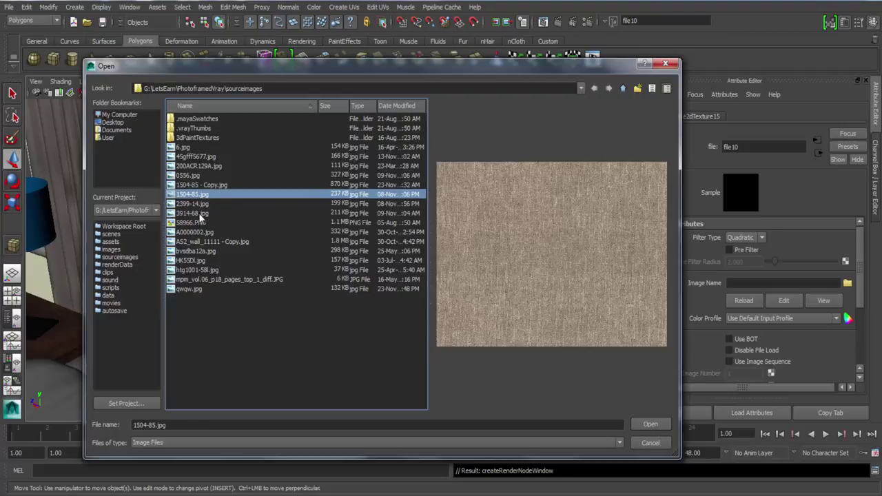
{"action": "left_click", "coordinate": [198, 213]}
{"action": "left_click", "coordinate": [196, 232]}
{"action": "left_click", "coordinate": [196, 242]}
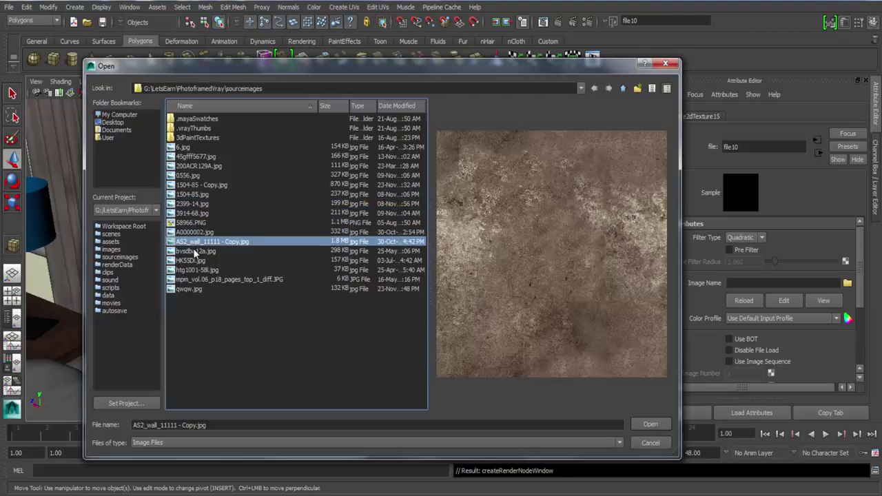
{"action": "left_click", "coordinate": [198, 250]}
{"action": "left_click", "coordinate": [198, 261]}
{"action": "left_click", "coordinate": [196, 270]}
{"action": "left_click", "coordinate": [196, 279]}
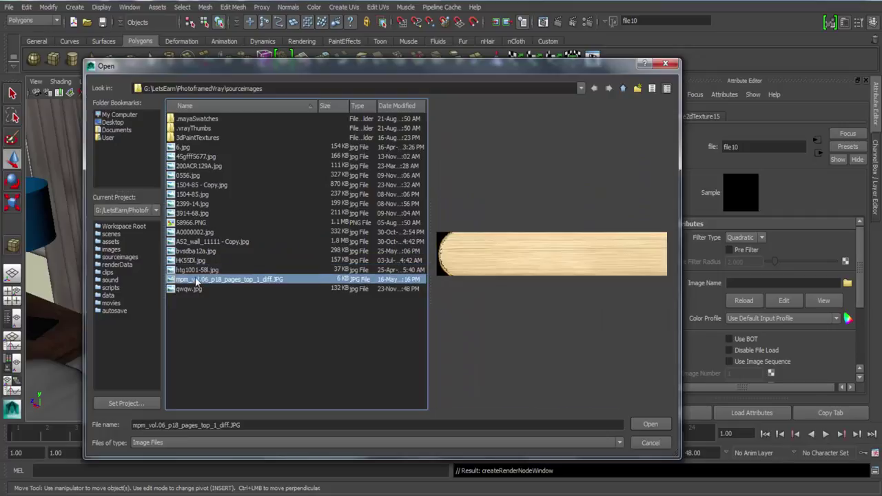
{"action": "left_click", "coordinate": [194, 289]}
Step: Compare the two 1504-85 fabric images and load 1504-85 - Copy.jpg into the headboard's file texture
{"action": "left_click", "coordinate": [213, 194]}
{"action": "left_click", "coordinate": [214, 185]}
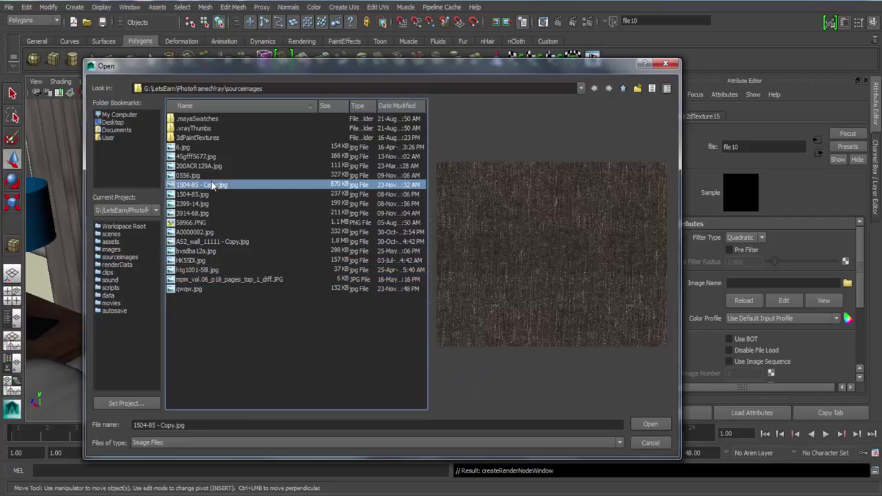
{"action": "left_click", "coordinate": [647, 422]}
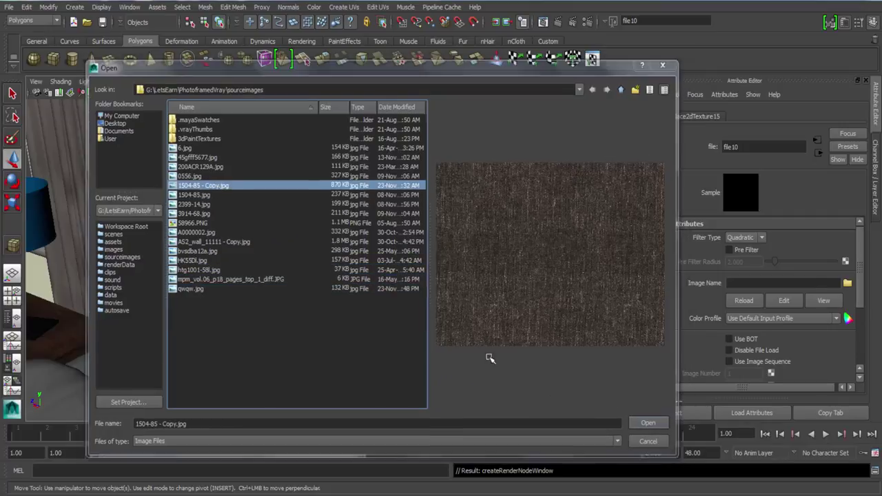
Step: Assign Cushions_Bed_Mat to the padded panel faces of the bed's side rail and return to object selection
{"action": "left_click_drag", "start_coordinate": [307, 282], "coordinate": [374, 316], "text": "alt"}
{"action": "right_click_drag", "start_coordinate": [375, 316], "coordinate": [397, 301], "text": "alt"}
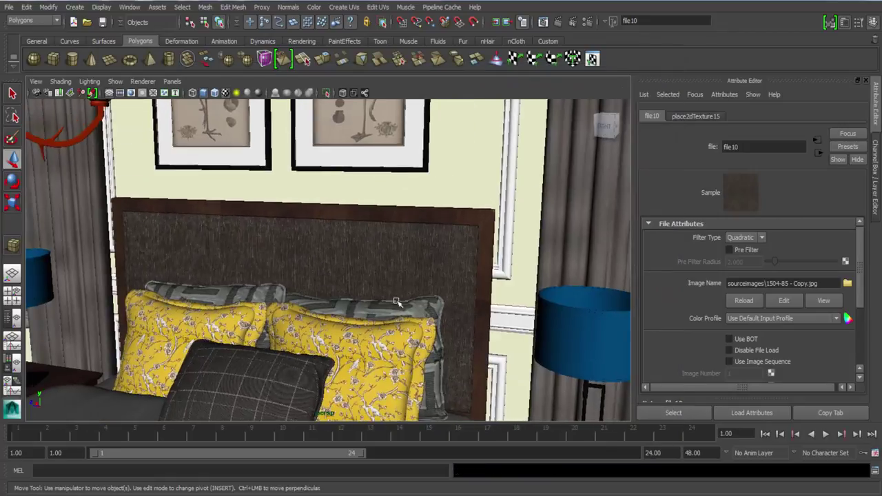
{"action": "middle_click_drag", "start_coordinate": [398, 301], "coordinate": [397, 251], "text": "alt"}
{"action": "left_click_drag", "start_coordinate": [398, 250], "coordinate": [327, 227], "text": "alt"}
{"action": "right_click_drag", "start_coordinate": [327, 227], "coordinate": [322, 224], "text": "alt"}
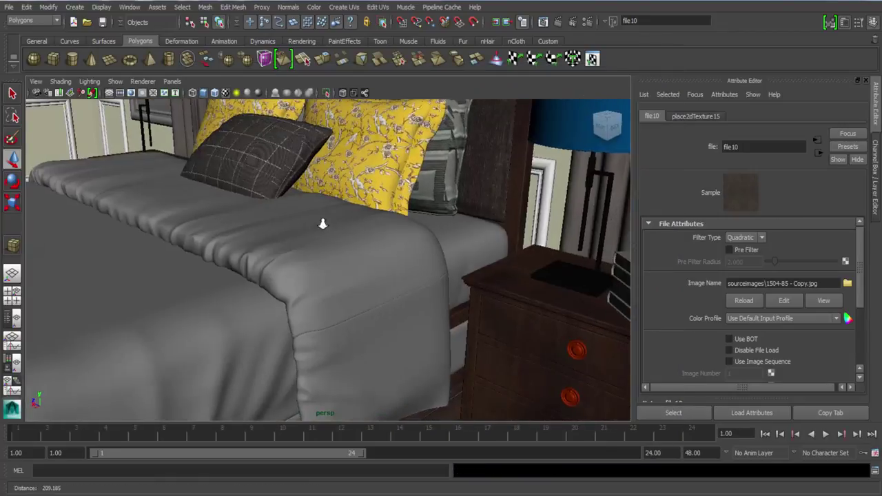
{"action": "middle_click_drag", "start_coordinate": [322, 224], "coordinate": [381, 180], "text": "alt"}
{"action": "right_click_drag", "start_coordinate": [381, 181], "coordinate": [366, 284], "text": "alt"}
{"action": "left_click_drag", "start_coordinate": [366, 284], "coordinate": [326, 229], "text": "alt"}
{"action": "left_click", "coordinate": [327, 228]}
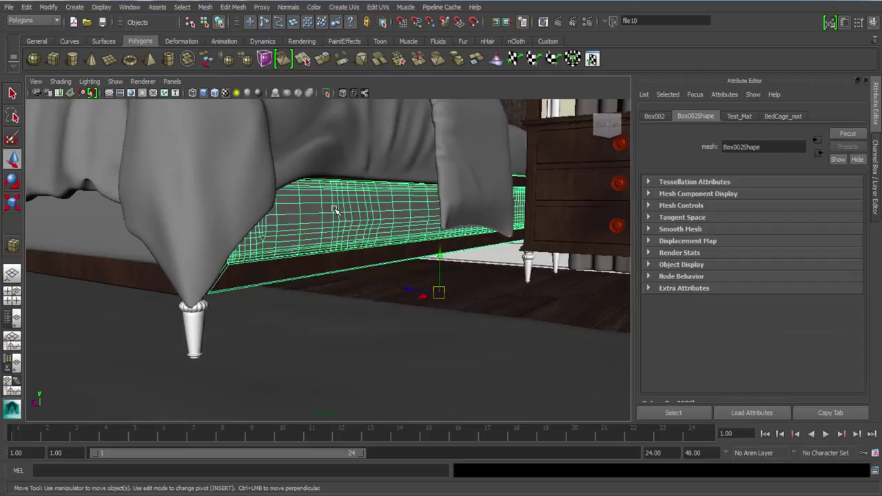
{"action": "right_click_drag", "start_coordinate": [335, 209], "coordinate": [417, 358]}
{"action": "left_click", "coordinate": [333, 223]}
{"action": "mouse_move", "coordinate": [114, 284]}
{"action": "left_mouse_down", "text": "alt"}
{"action": "mouse_move", "coordinate": [122, 281]}
{"action": "mouse_move", "coordinate": [111, 289]}
{"action": "left_mouse_up", "text": "alt"}
{"action": "right_click_drag", "start_coordinate": [251, 260], "coordinate": [357, 370]}
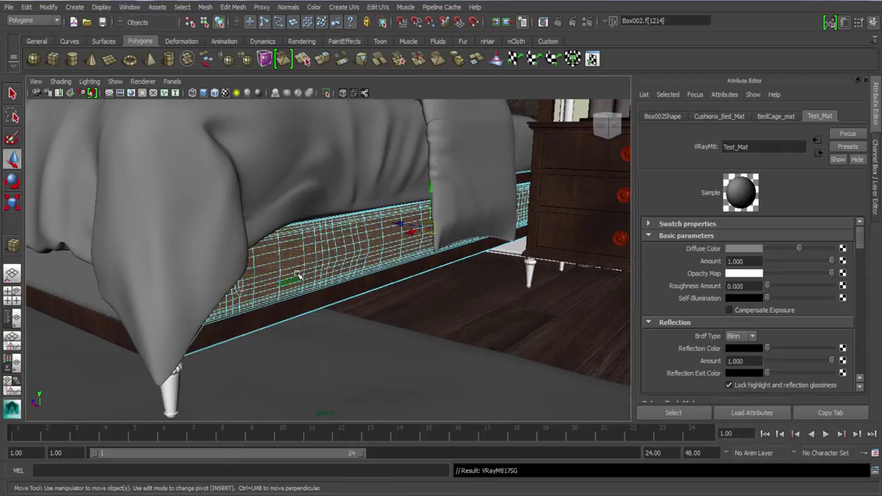
{"action": "right_click_drag", "start_coordinate": [394, 188], "coordinate": [331, 252]}
{"action": "left_click", "coordinate": [267, 305]}
Step: Assign Cushions_Bed_Mat to the padded panel faces of the rail at the foot of the bed
{"action": "left_click_drag", "start_coordinate": [268, 305], "coordinate": [290, 305], "text": "alt"}
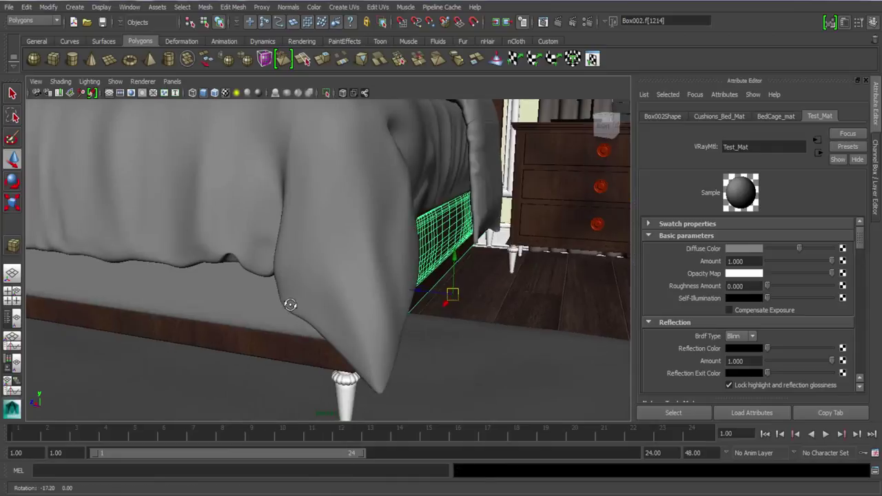
{"action": "right_click_drag", "start_coordinate": [212, 288], "coordinate": [211, 288]}
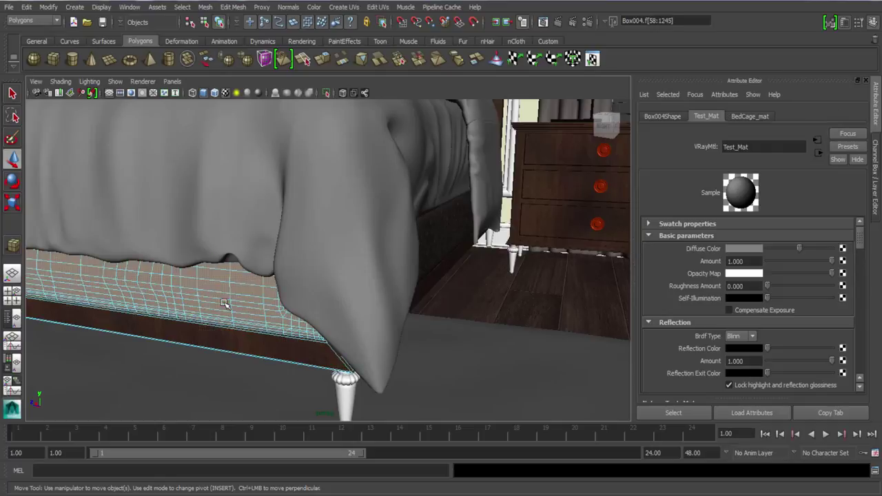
{"action": "right_click_drag", "start_coordinate": [244, 262], "coordinate": [329, 368]}
{"action": "right_click_drag", "start_coordinate": [216, 311], "coordinate": [265, 246]}
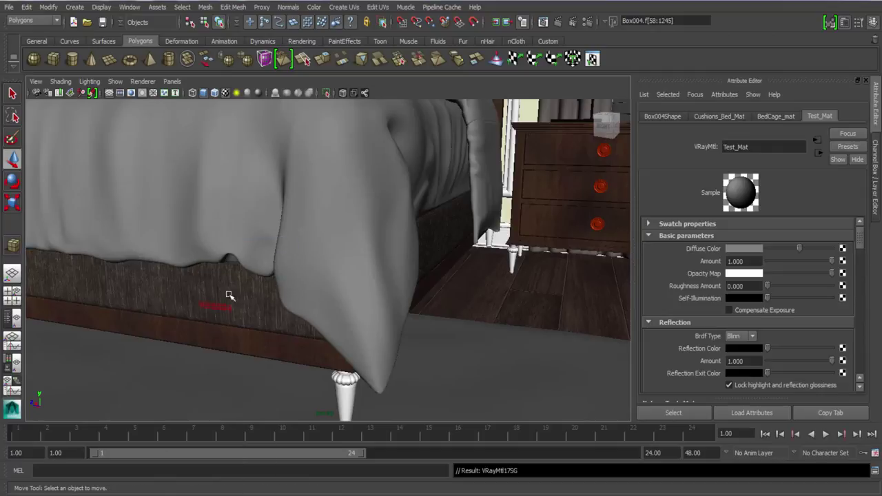
{"action": "left_click", "coordinate": [160, 330]}
Step: Assign Cushions_Bed_Mat to the padded panel faces of the opposite side rail and return to object selection
{"action": "left_click_drag", "start_coordinate": [159, 331], "coordinate": [293, 250], "text": "alt"}
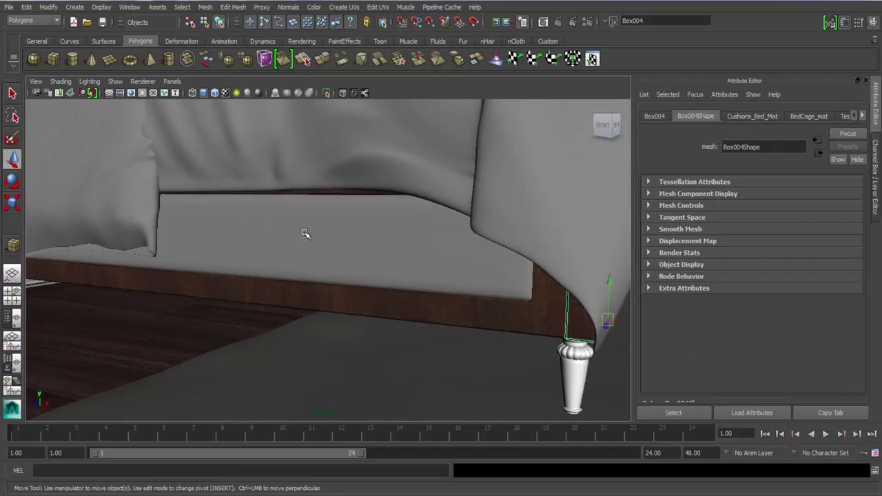
{"action": "right_click_drag", "start_coordinate": [308, 228], "coordinate": [418, 369]}
{"action": "double_click", "coordinate": [315, 232]}
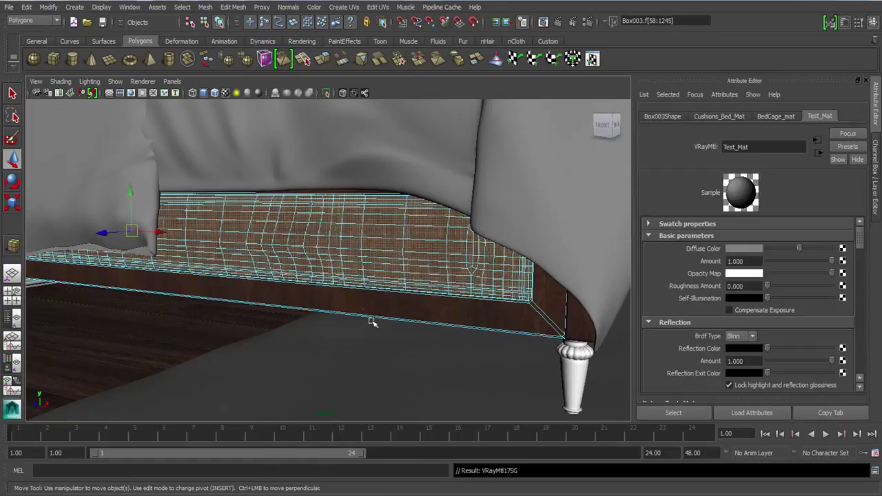
{"action": "right_click_drag", "start_coordinate": [342, 264], "coordinate": [424, 237]}
{"action": "left_click", "coordinate": [146, 270]}
Step: Isolate the folded blanket lying across the bed and frame it in the front view
{"action": "left_click_drag", "start_coordinate": [147, 271], "coordinate": [208, 282], "text": "alt"}
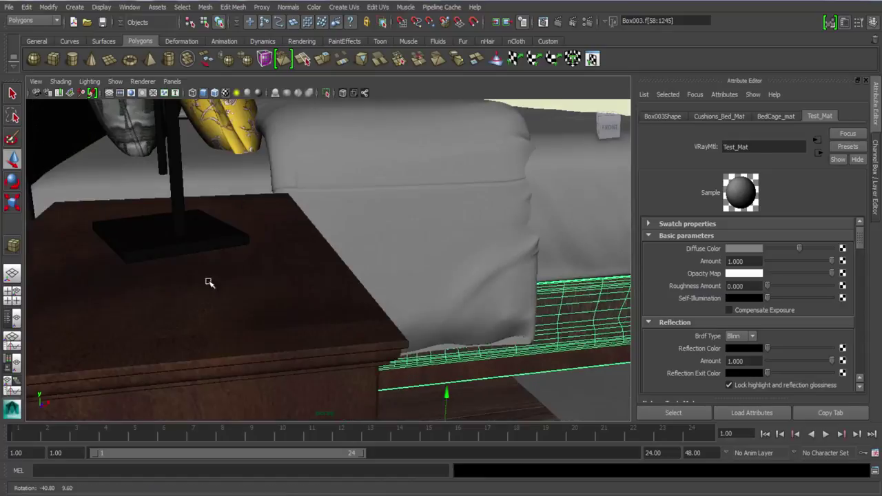
{"action": "left_click", "coordinate": [496, 311]}
{"action": "left_click_drag", "start_coordinate": [495, 313], "coordinate": [319, 307], "text": "alt"}
{"action": "left_click", "coordinate": [115, 81]}
{"action": "mouse_move", "coordinate": [176, 71]}
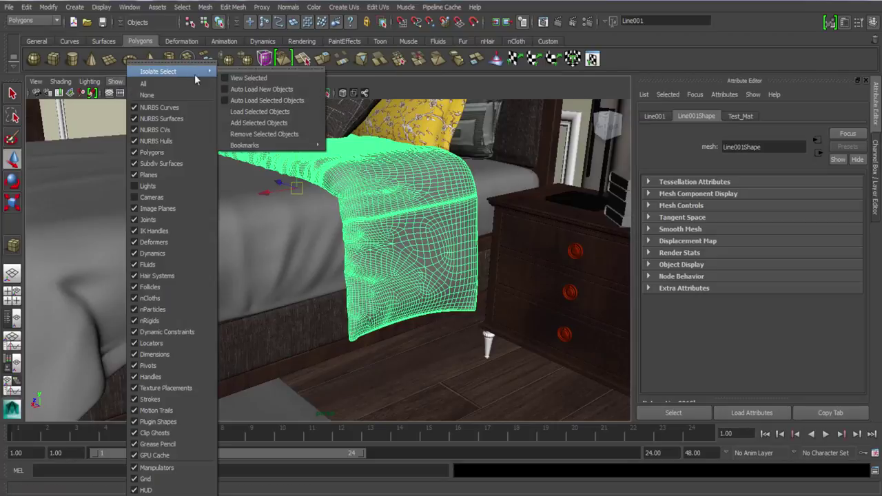
{"action": "left_click", "coordinate": [262, 75]}
{"action": "left_click_drag", "start_coordinate": [448, 282], "coordinate": [412, 277], "text": "alt"}
{"action": "key", "text": "space"}
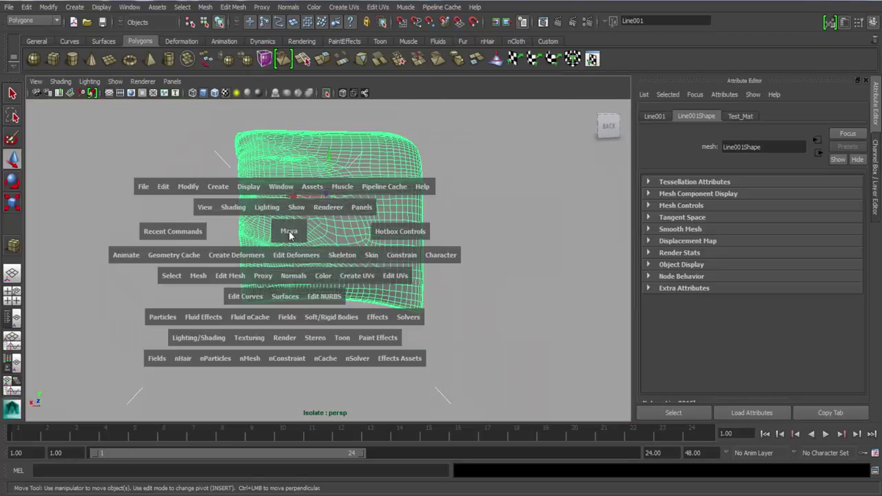
{"action": "left_click_drag", "start_coordinate": [290, 232], "coordinate": [292, 253]}
{"action": "scroll", "coordinate": [292, 255], "scroll_direction": "down", "scroll_amount": 5}
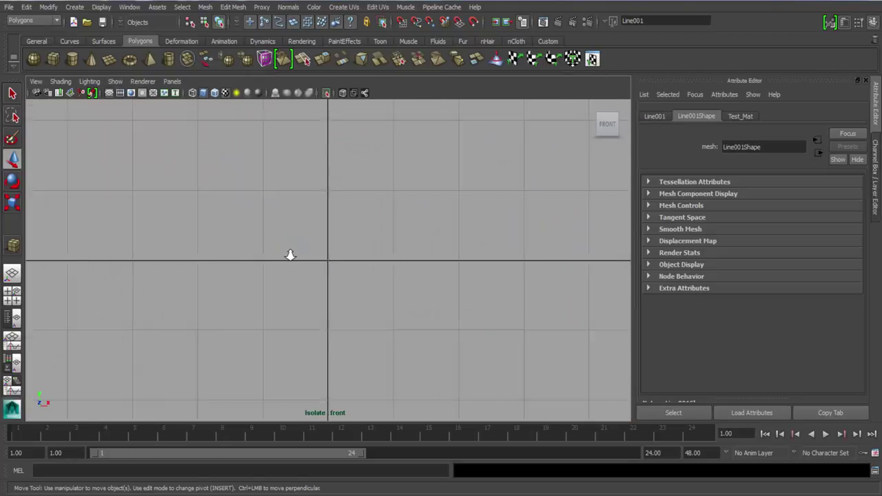
{"action": "key", "text": "f"}
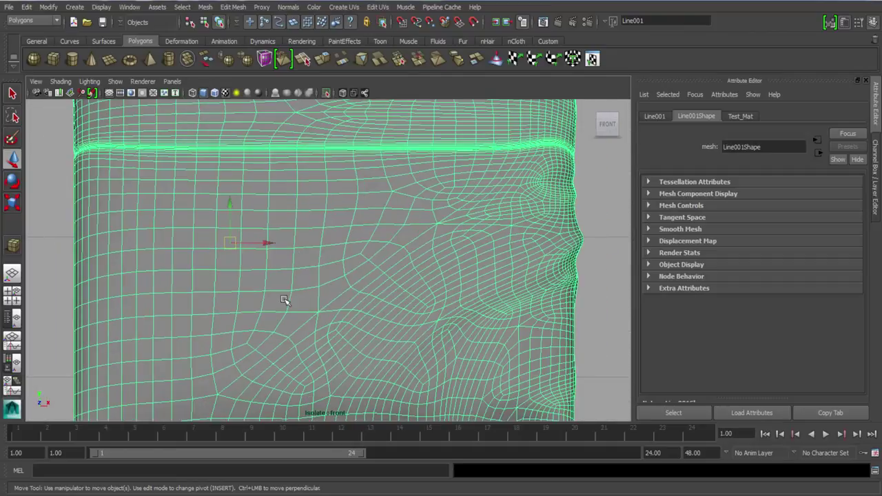
{"action": "scroll", "coordinate": [285, 301], "scroll_direction": "down", "scroll_amount": 4}
Step: Select the blanket's faces below the horizontal seam and assign Cushions_Bed_Mat to them
{"action": "right_click", "coordinate": [239, 268]}
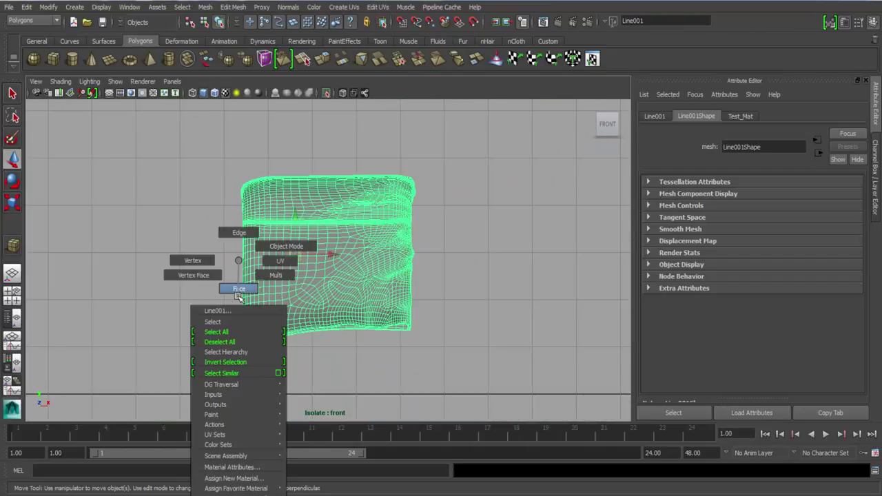
{"action": "left_click", "coordinate": [238, 288]}
{"action": "left_click_drag", "start_coordinate": [182, 407], "coordinate": [501, 225]}
{"action": "scroll", "coordinate": [364, 305], "scroll_direction": "up", "scroll_amount": 5}
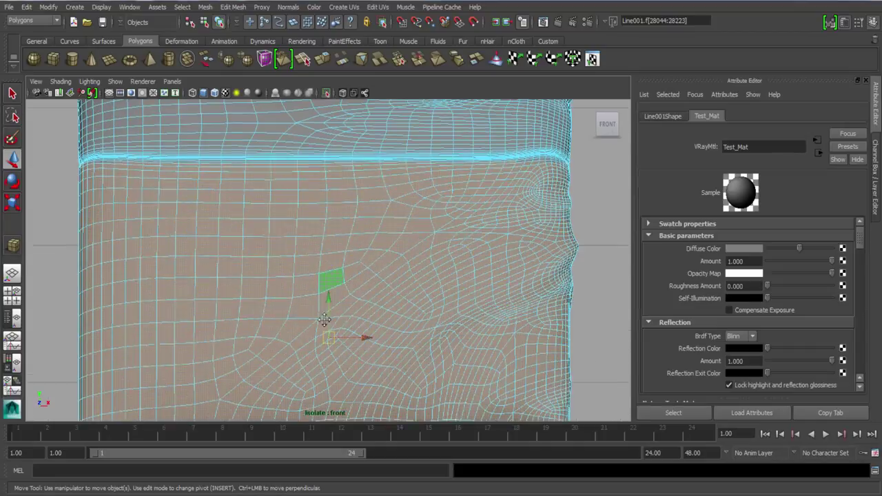
{"action": "scroll", "coordinate": [324, 324], "scroll_direction": "down", "scroll_amount": 6}
{"action": "right_click", "coordinate": [280, 272]}
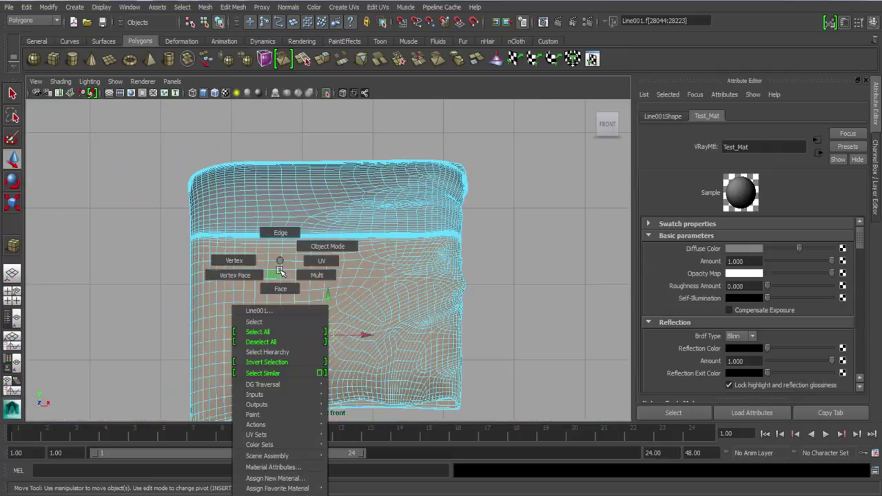
{"action": "mouse_move", "coordinate": [279, 489]}
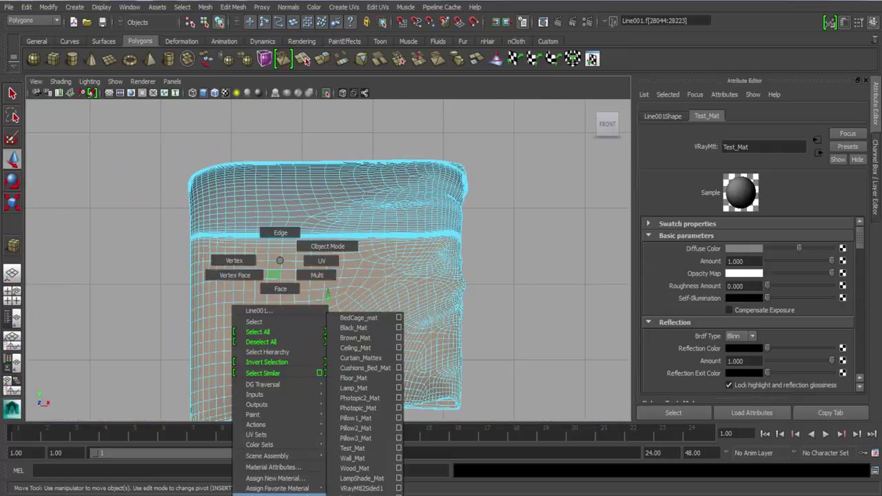
{"action": "left_click", "coordinate": [365, 368]}
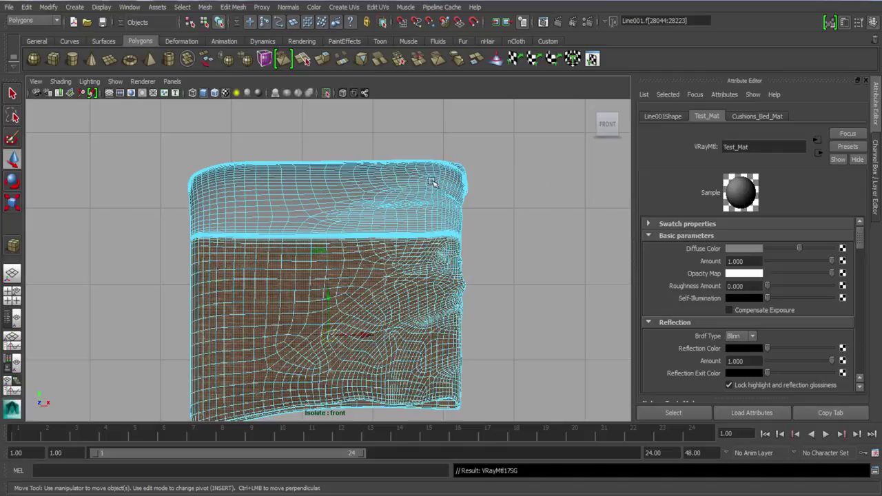
Step: Turn off the isolation of the blanket and return to the perspective view
{"action": "left_click", "coordinate": [116, 81]}
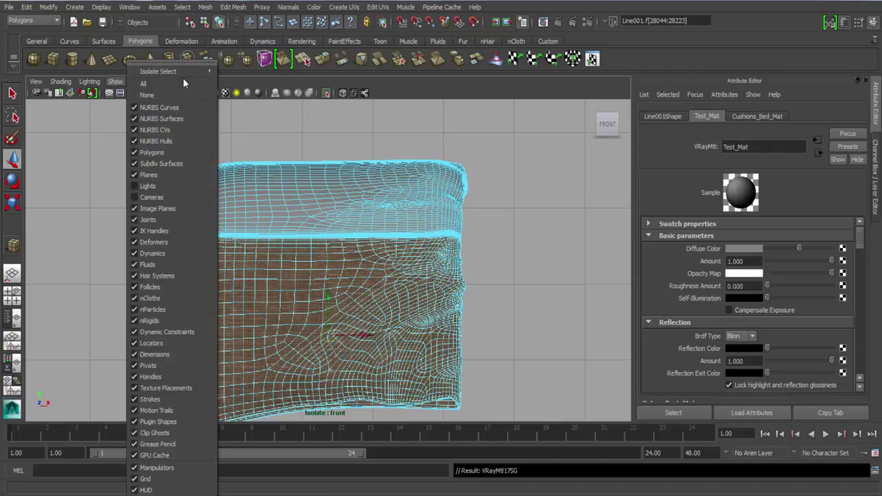
{"action": "mouse_move", "coordinate": [183, 72]}
{"action": "left_click", "coordinate": [261, 75]}
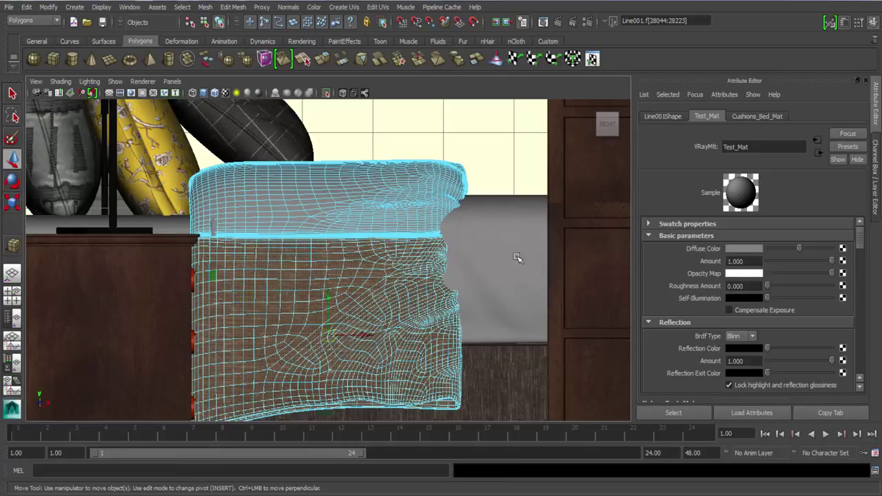
{"action": "key", "text": "space"}
{"action": "left_click_drag", "start_coordinate": [455, 310], "coordinate": [459, 242]}
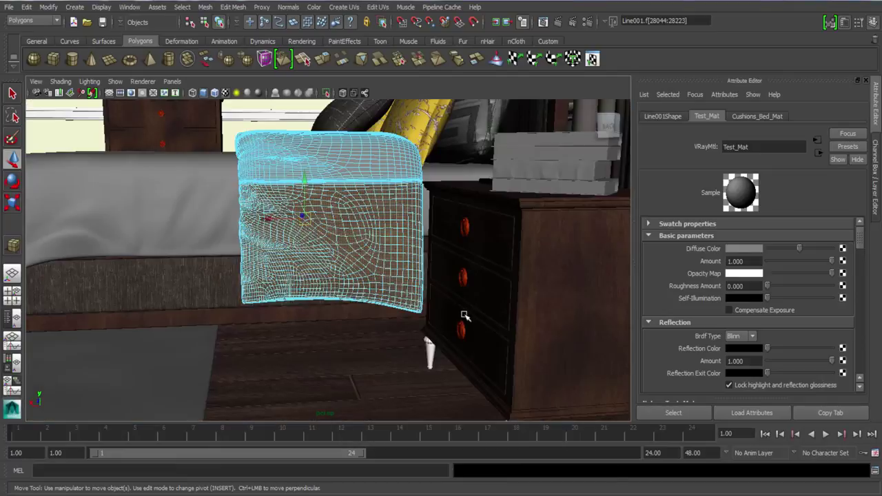
{"action": "mouse_move", "coordinate": [466, 315]}
{"action": "left_mouse_down", "text": "alt"}
{"action": "mouse_move", "coordinate": [451, 323]}
{"action": "mouse_move", "coordinate": [473, 335]}
{"action": "mouse_move", "coordinate": [462, 331]}
{"action": "left_mouse_up", "text": "alt"}
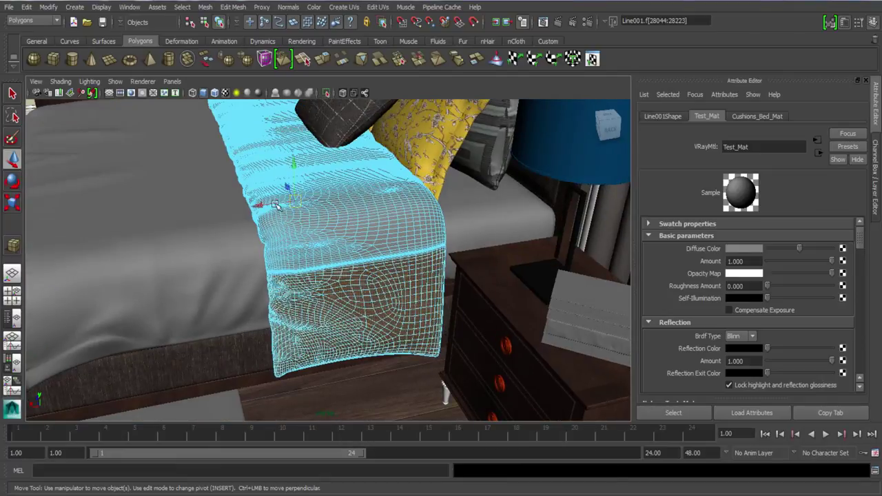
{"action": "left_click", "coordinate": [110, 83]}
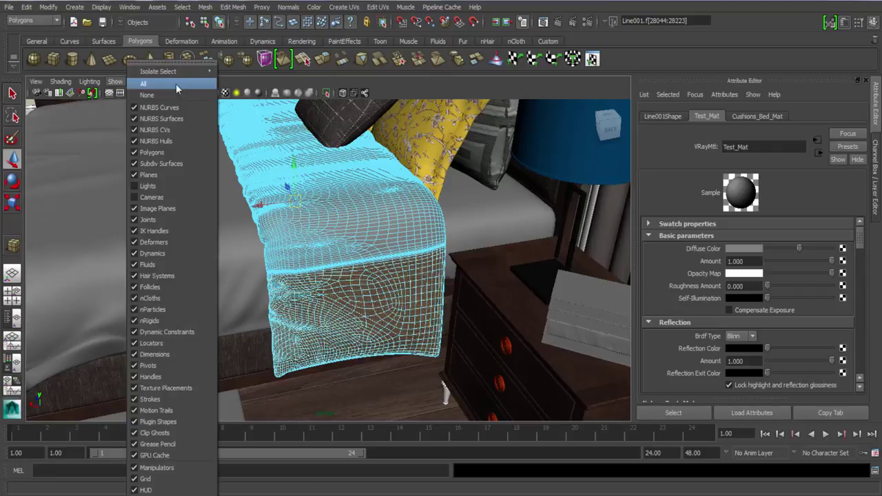
{"action": "mouse_move", "coordinate": [212, 72]}
{"action": "left_click", "coordinate": [252, 78]}
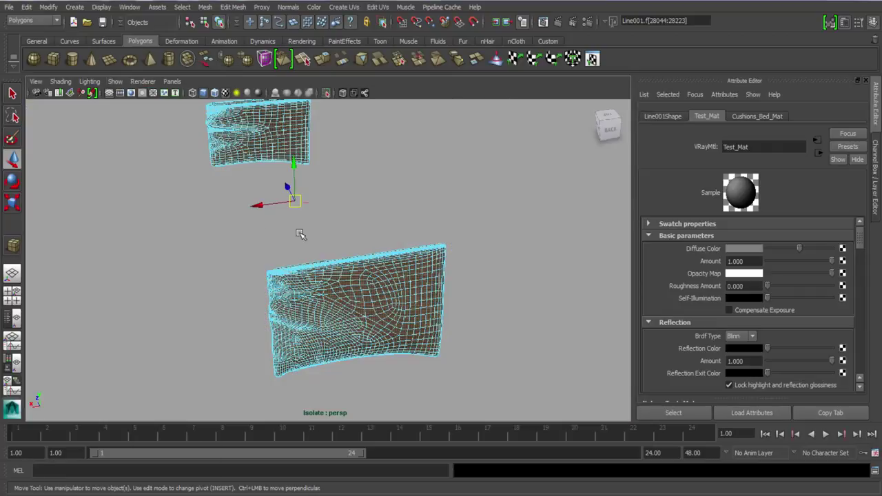
{"action": "key", "text": "space"}
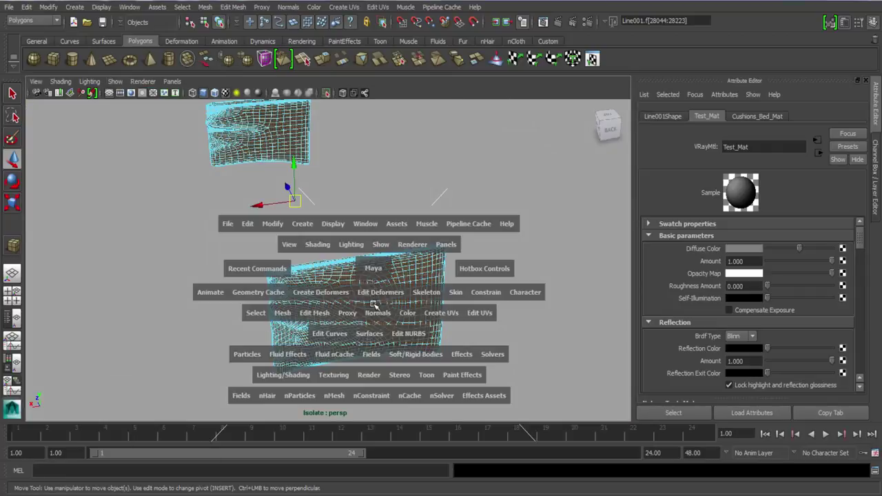
{"action": "left_click", "coordinate": [373, 304]}
{"action": "key", "text": "ctrl+z"}
{"action": "key", "text": "space"}
{"action": "left_click_drag", "start_coordinate": [363, 270], "coordinate": [364, 298]}
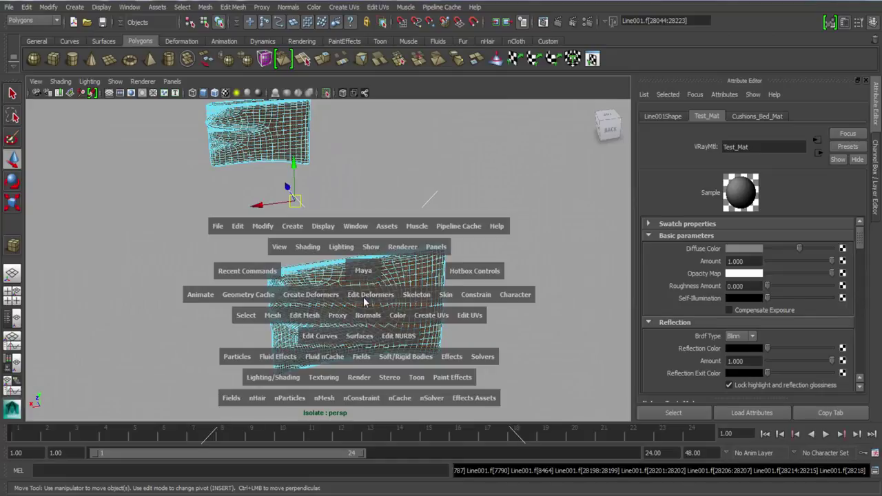
{"action": "scroll", "coordinate": [363, 296], "scroll_direction": "down", "scroll_amount": 5}
{"action": "key", "text": "f"}
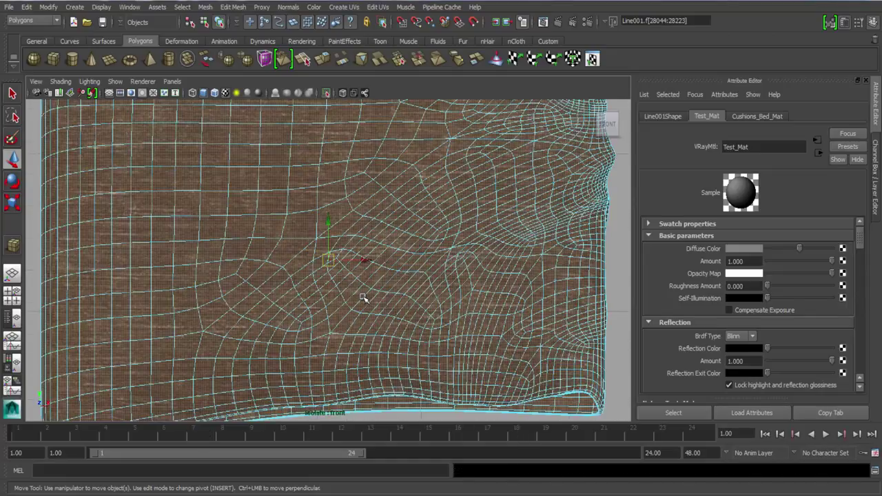
{"action": "key", "text": "space"}
{"action": "mouse_move", "coordinate": [301, 283]}
{"action": "left_mouse_down"}
{"action": "mouse_move", "coordinate": [334, 260]}
{"action": "mouse_move", "coordinate": [307, 271]}
{"action": "left_mouse_up"}
{"action": "scroll", "coordinate": [307, 271], "scroll_direction": "up", "scroll_amount": 5}
{"action": "right_click_drag", "start_coordinate": [315, 313], "coordinate": [424, 200]}
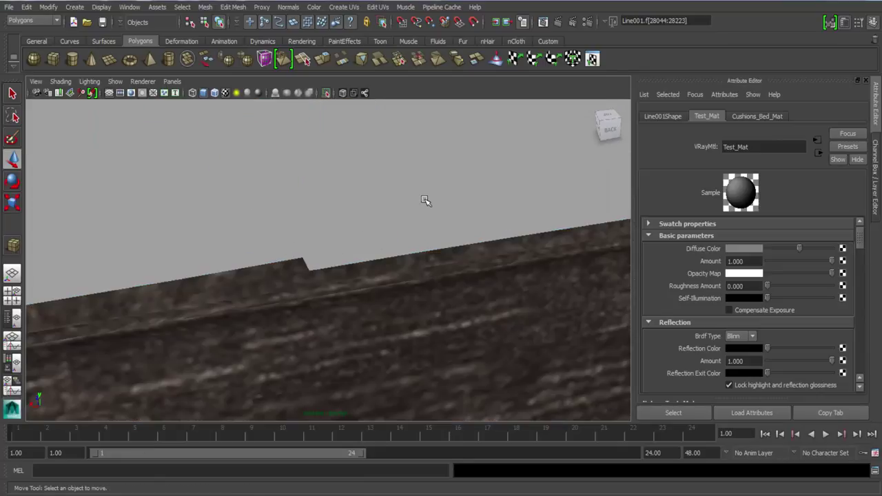
{"action": "left_click", "coordinate": [115, 81]}
{"action": "mouse_move", "coordinate": [163, 71]}
{"action": "left_click", "coordinate": [236, 77]}
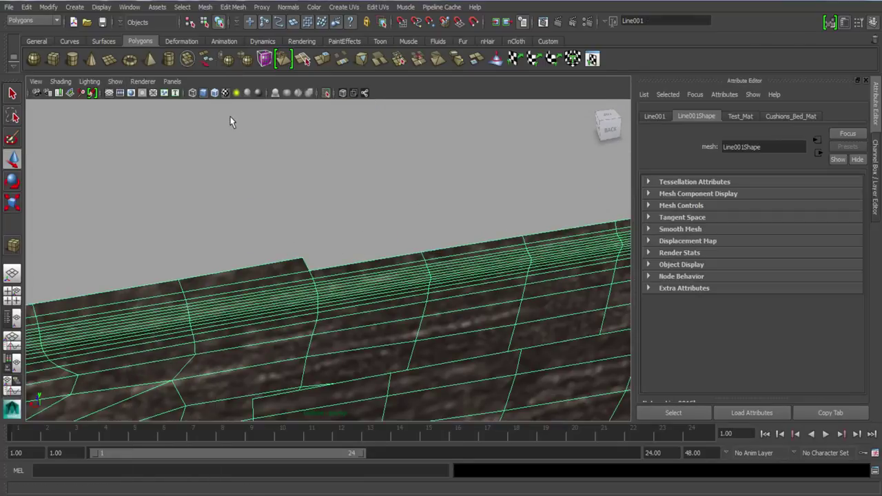
Step: Isolate the entire blanket object and frame its upper part and horizontal seam in the front view
{"action": "left_click_drag", "start_coordinate": [232, 122], "coordinate": [292, 200], "text": "alt"}
{"action": "right_click_drag", "start_coordinate": [292, 199], "coordinate": [249, 8], "text": "alt"}
{"action": "key", "text": "space"}
{"action": "left_click_drag", "start_coordinate": [277, 196], "coordinate": [276, 195]}
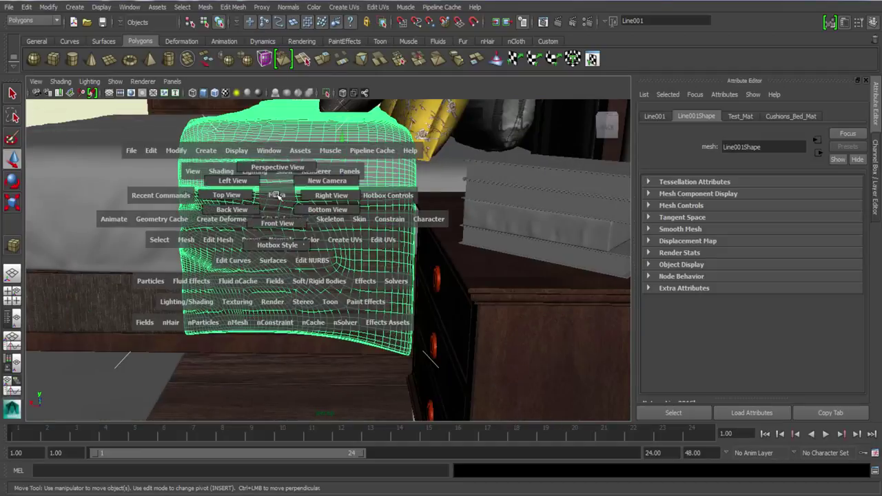
{"action": "left_click", "coordinate": [115, 82]}
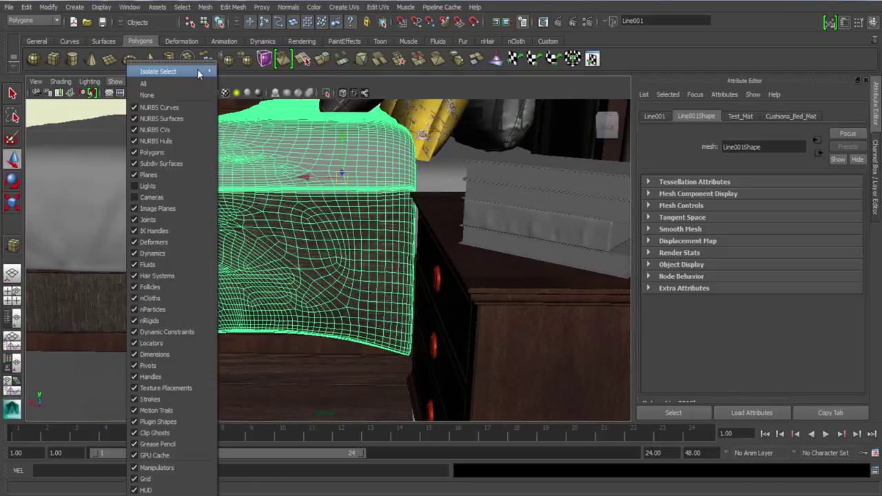
{"action": "mouse_move", "coordinate": [158, 73]}
{"action": "left_click", "coordinate": [245, 73]}
{"action": "key", "text": "space"}
{"action": "left_click_drag", "start_coordinate": [283, 206], "coordinate": [292, 243]}
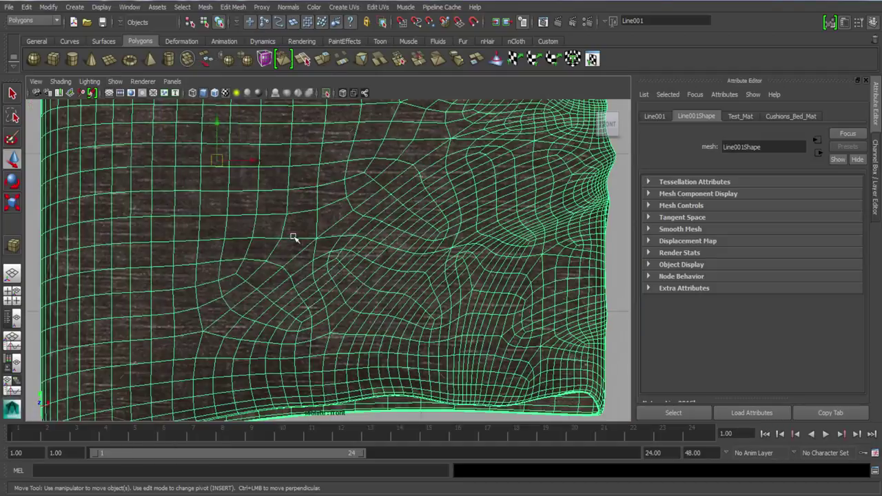
{"action": "scroll", "coordinate": [293, 237], "scroll_direction": "down", "scroll_amount": 6}
{"action": "middle_click_drag", "start_coordinate": [317, 176], "coordinate": [316, 273], "text": "alt"}
{"action": "scroll", "coordinate": [316, 274], "scroll_direction": "up", "scroll_amount": 3}
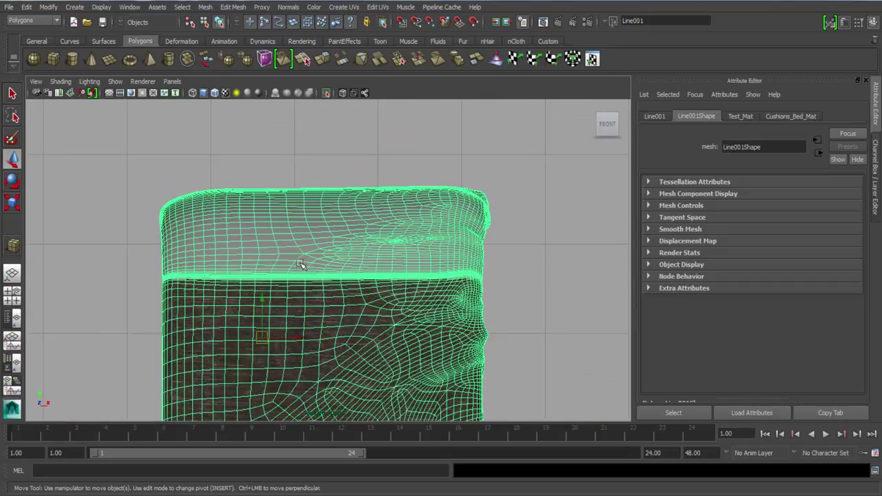
Step: Switch the blanket to face selection and select all its faces above the horizontal seam
{"action": "right_click_drag", "start_coordinate": [300, 261], "coordinate": [301, 286]}
{"action": "left_click_drag", "start_coordinate": [127, 142], "coordinate": [517, 276]}
{"action": "key", "text": "f"}
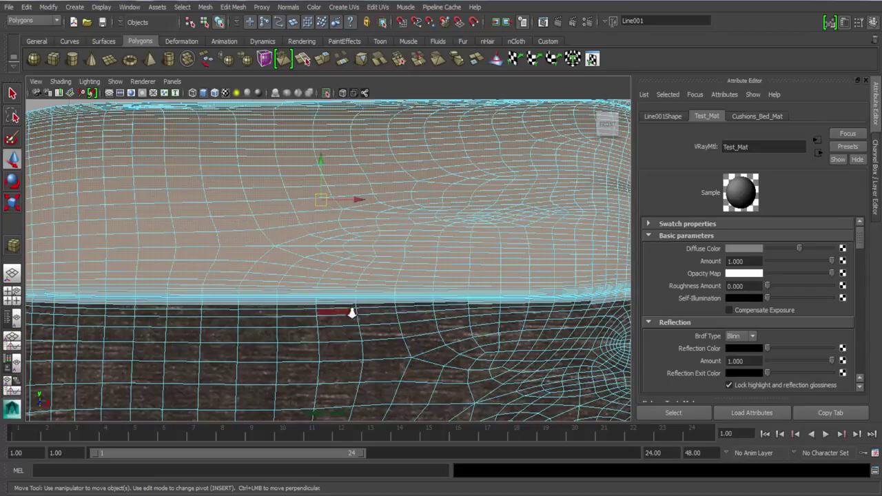
Step: Add the two columns of grey seam faces near the blanket's left end to the face selection
{"action": "scroll", "coordinate": [352, 313], "scroll_direction": "up", "scroll_amount": 5}
{"action": "middle_click_drag", "start_coordinate": [222, 334], "coordinate": [514, 289], "text": "alt"}
{"action": "scroll", "coordinate": [270, 248], "scroll_direction": "down", "scroll_amount": 3}
{"action": "left_click_drag", "start_coordinate": [269, 249], "coordinate": [286, 400], "text": "alt"}
{"action": "scroll", "coordinate": [253, 295], "scroll_direction": "up", "scroll_amount": 3}
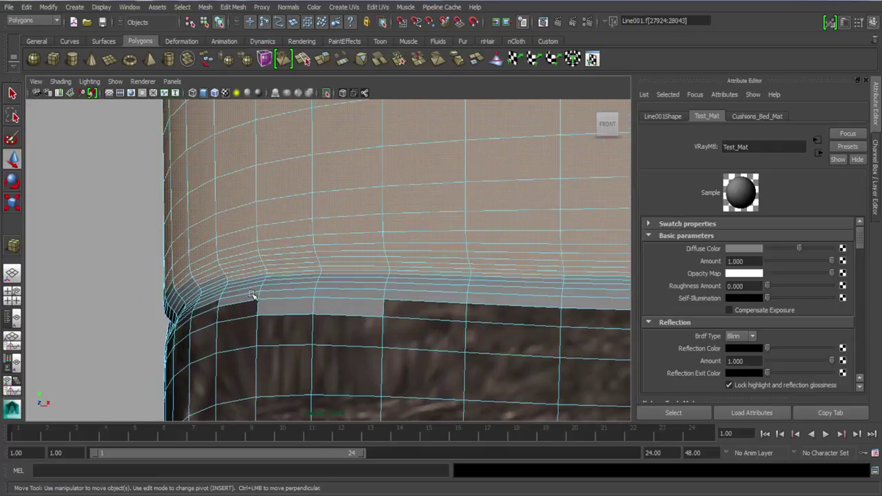
{"action": "scroll", "coordinate": [253, 295], "scroll_direction": "up", "scroll_amount": 4}
{"action": "left_click_drag", "start_coordinate": [181, 380], "coordinate": [161, 381], "text": "alt"}
{"action": "scroll", "coordinate": [173, 374], "scroll_direction": "up", "scroll_amount": 2}
{"action": "middle_click_drag", "start_coordinate": [182, 365], "coordinate": [221, 350], "text": "alt"}
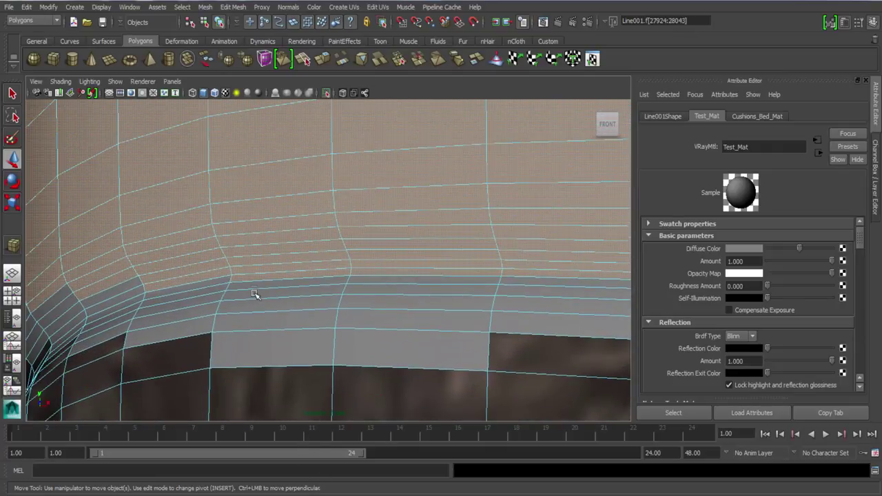
{"action": "left_click", "coordinate": [241, 338]}
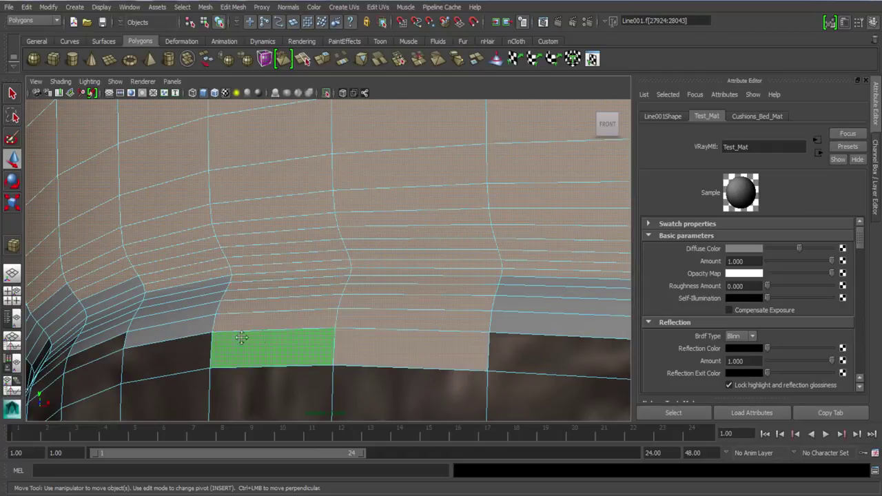
Step: Add the remaining unselected seam faces around the blanket's curved left corner to the face selection
{"action": "left_click_drag", "start_coordinate": [240, 338], "coordinate": [129, 348], "text": "alt"}
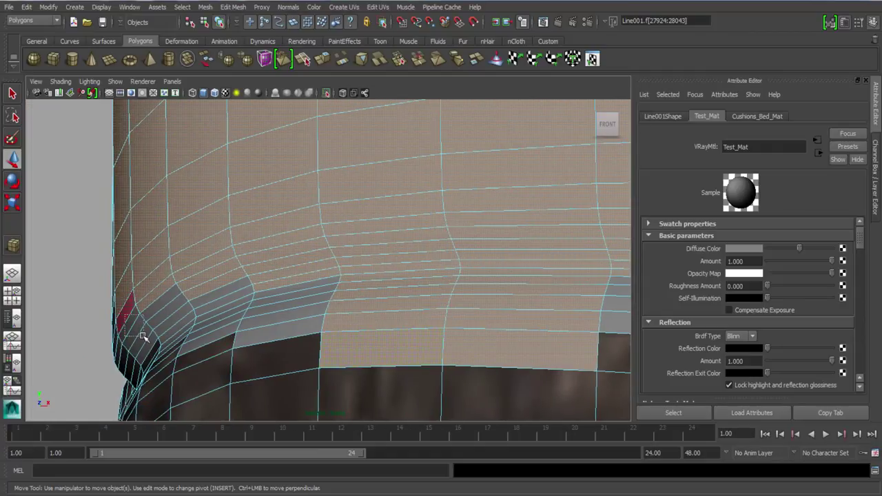
{"action": "left_click", "coordinate": [169, 314]}
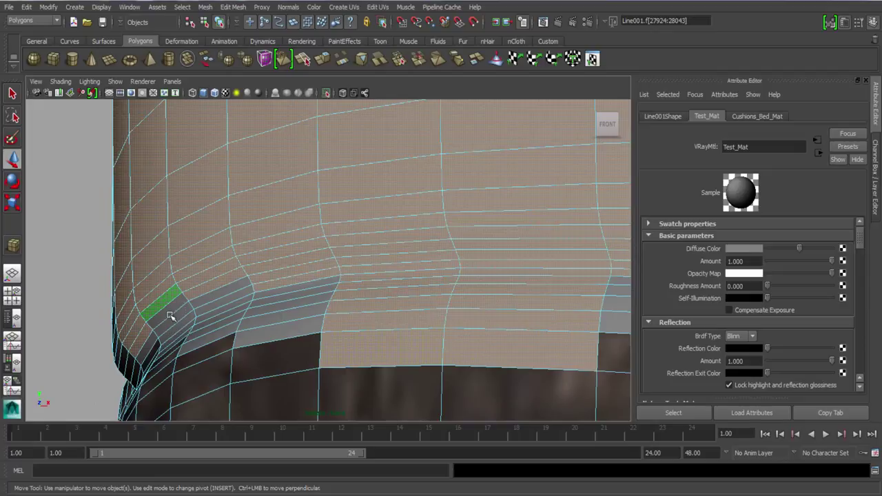
{"action": "double_click", "coordinate": [163, 303], "text": "shift"}
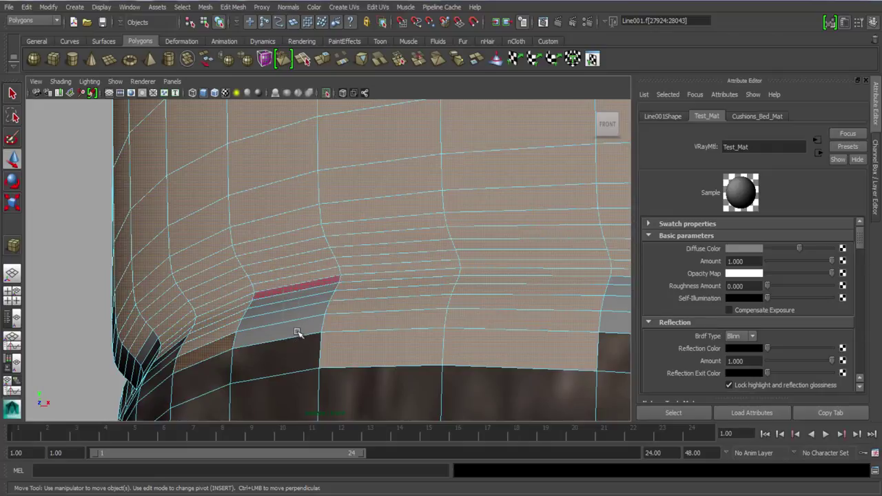
{"action": "middle_click_drag", "start_coordinate": [127, 361], "coordinate": [350, 285], "text": "alt"}
{"action": "right_click_drag", "start_coordinate": [309, 243], "coordinate": [350, 356], "text": "alt"}
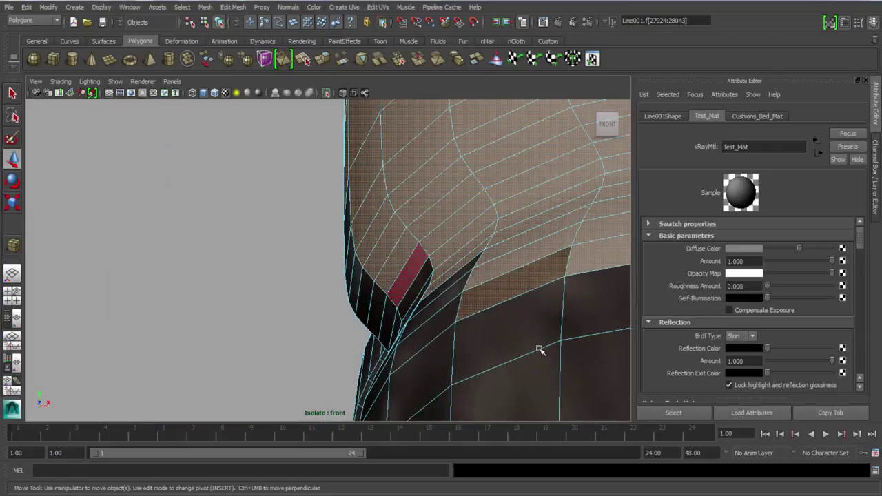
{"action": "middle_click_drag", "start_coordinate": [423, 347], "coordinate": [93, 366], "text": "alt"}
{"action": "middle_click_drag", "start_coordinate": [327, 301], "coordinate": [109, 292], "text": "alt"}
Step: Extend the face selection rightward along the seam by adding the grey strip faces column by column
{"action": "middle_click_drag", "start_coordinate": [363, 349], "coordinate": [27, 352], "text": "alt"}
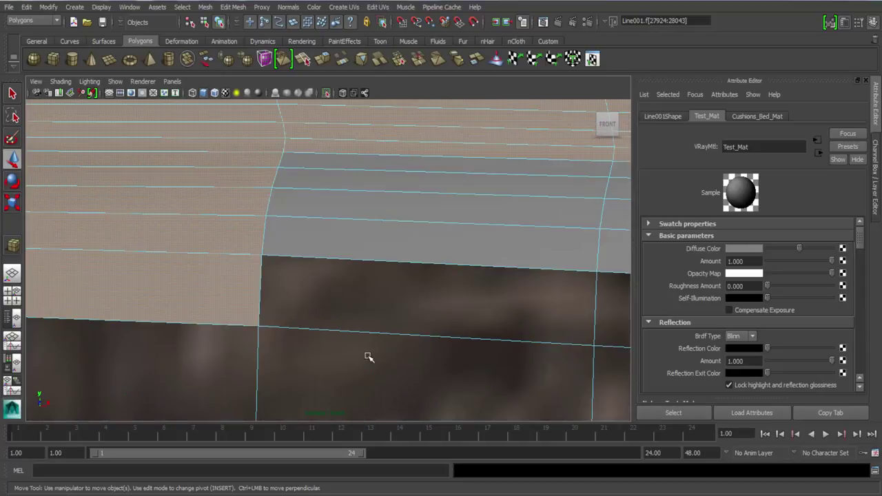
{"action": "scroll", "coordinate": [367, 356], "scroll_direction": "down", "scroll_amount": 3}
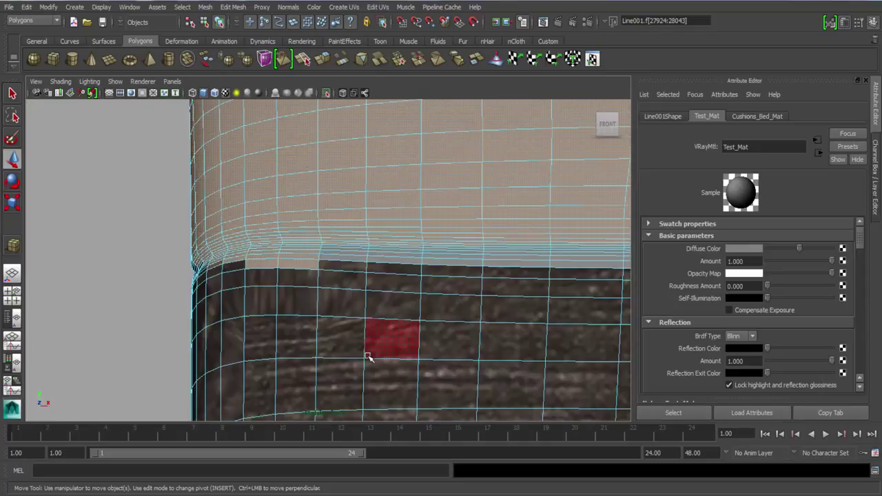
{"action": "scroll", "coordinate": [367, 357], "scroll_direction": "up", "scroll_amount": 3}
{"action": "scroll", "coordinate": [291, 338], "scroll_direction": "up", "scroll_amount": 2}
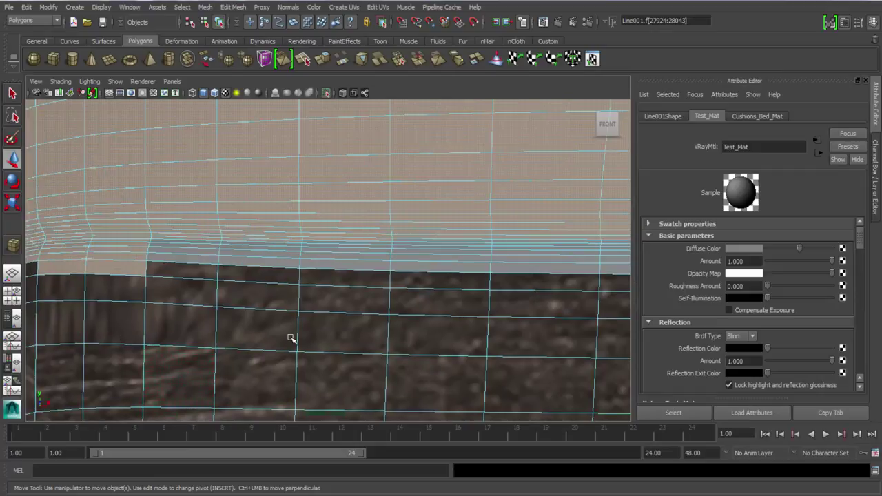
{"action": "scroll", "coordinate": [207, 317], "scroll_direction": "up", "scroll_amount": 2}
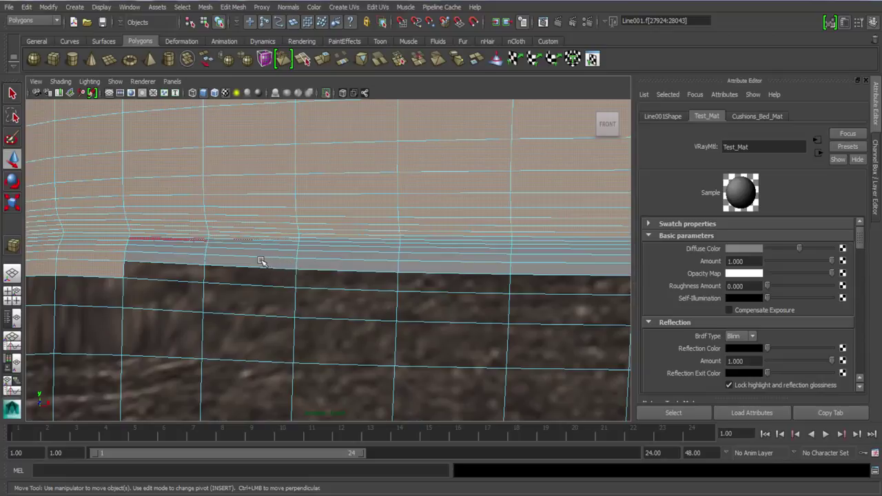
{"action": "scroll", "coordinate": [313, 267], "scroll_direction": "up", "scroll_amount": 4}
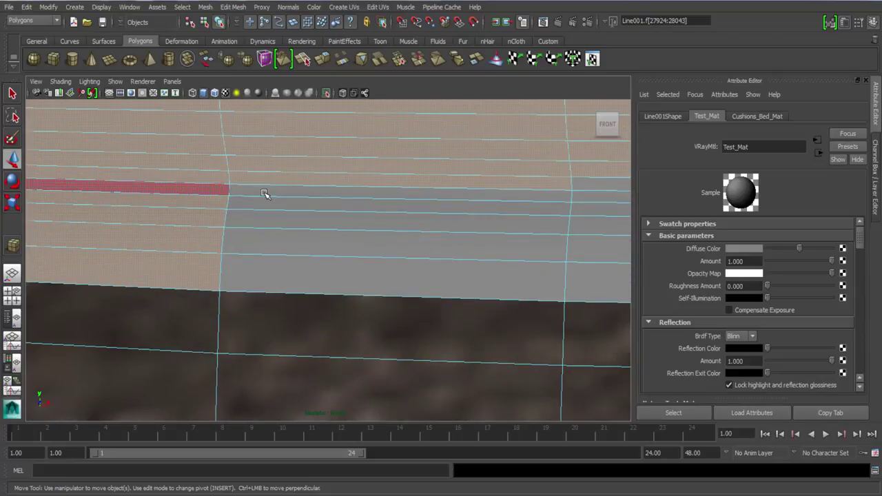
{"action": "middle_click_drag", "start_coordinate": [493, 321], "coordinate": [25, 324], "text": "alt"}
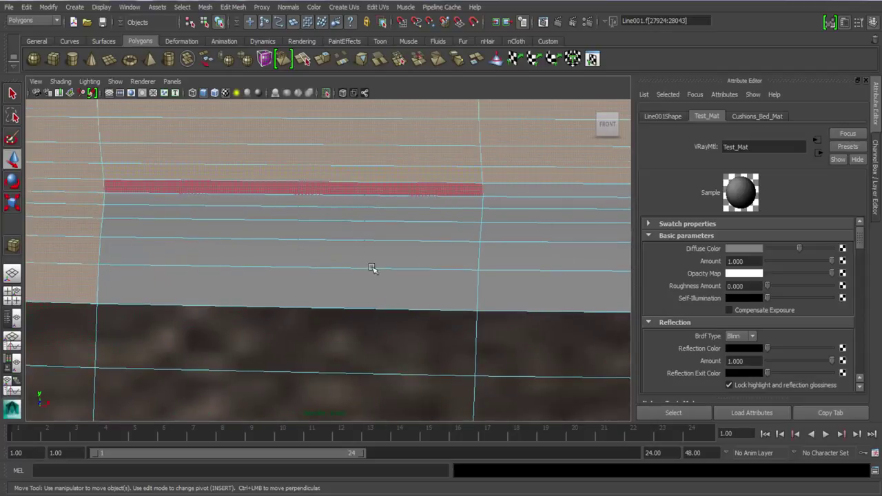
{"action": "left_click_drag", "start_coordinate": [487, 317], "coordinate": [458, 314], "text": "shift"}
{"action": "middle_click_drag", "start_coordinate": [429, 306], "coordinate": [102, 304], "text": "alt"}
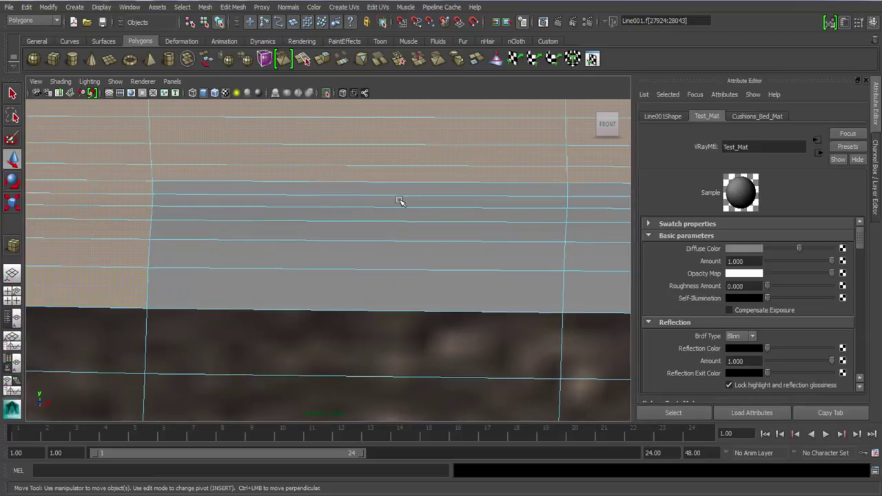
{"action": "left_click_drag", "start_coordinate": [407, 191], "coordinate": [448, 275], "text": "shift"}
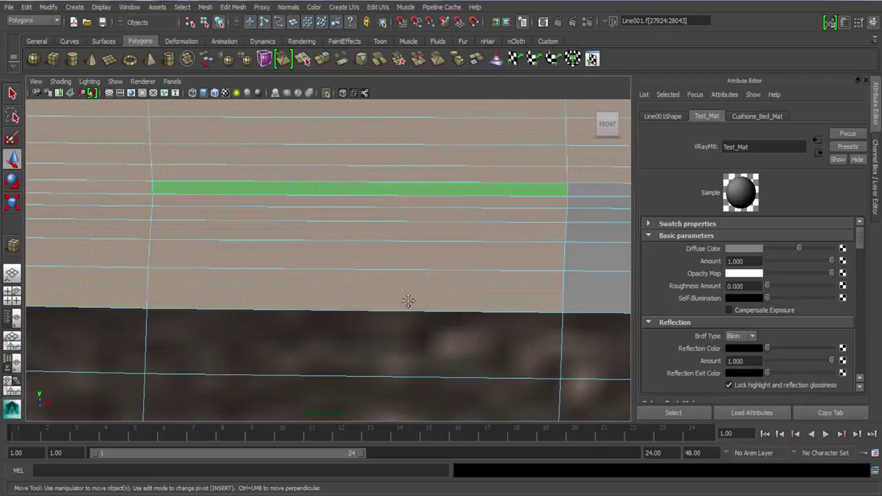
Step: Continue adding every grey face column along the straight middle stretch of the blanket seam to the face selection
{"action": "middle_click_drag", "start_coordinate": [407, 301], "coordinate": [290, 255], "text": "alt"}
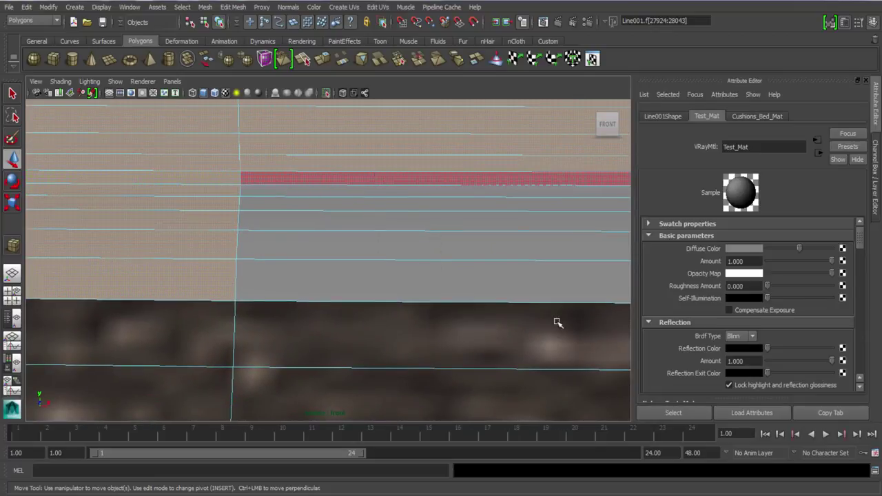
{"action": "middle_click_drag", "start_coordinate": [557, 322], "coordinate": [410, 150], "text": "alt"}
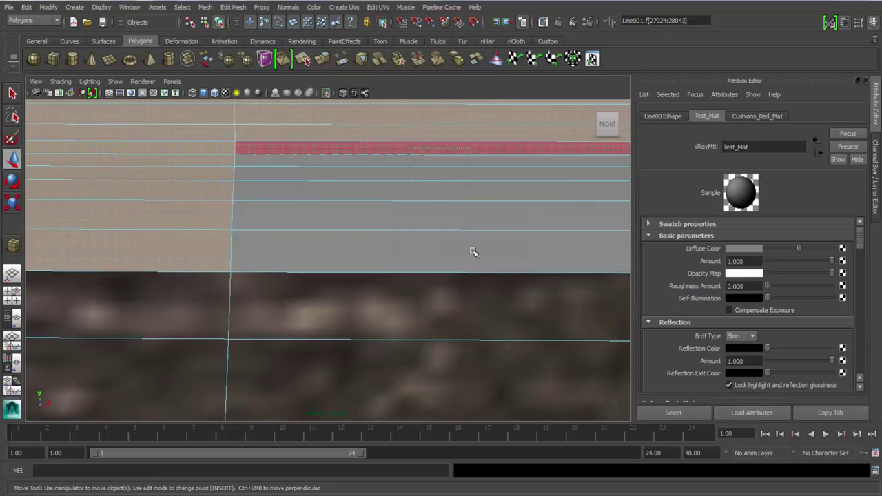
{"action": "middle_click_drag", "start_coordinate": [531, 267], "coordinate": [443, 295], "text": "alt"}
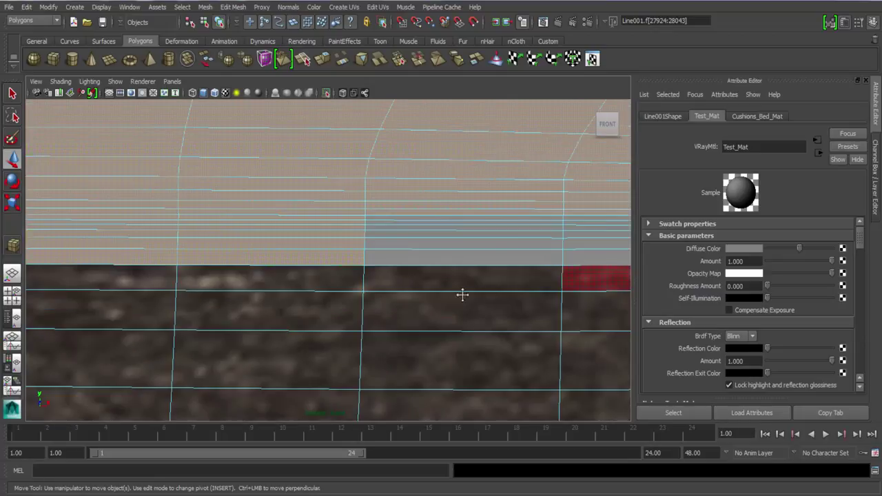
{"action": "scroll", "coordinate": [443, 295], "scroll_direction": "up", "scroll_amount": 1}
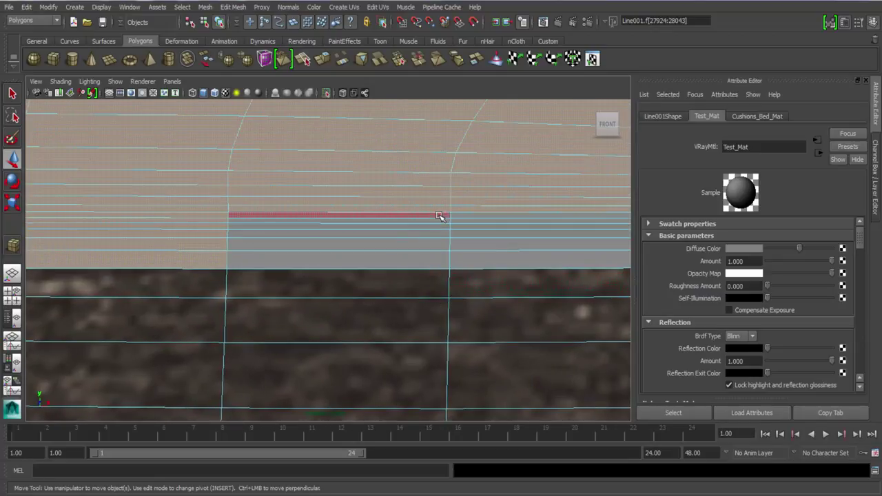
{"action": "left_click_drag", "start_coordinate": [574, 295], "coordinate": [570, 296], "text": "shift"}
{"action": "middle_click_drag", "start_coordinate": [500, 297], "coordinate": [58, 260], "text": "alt"}
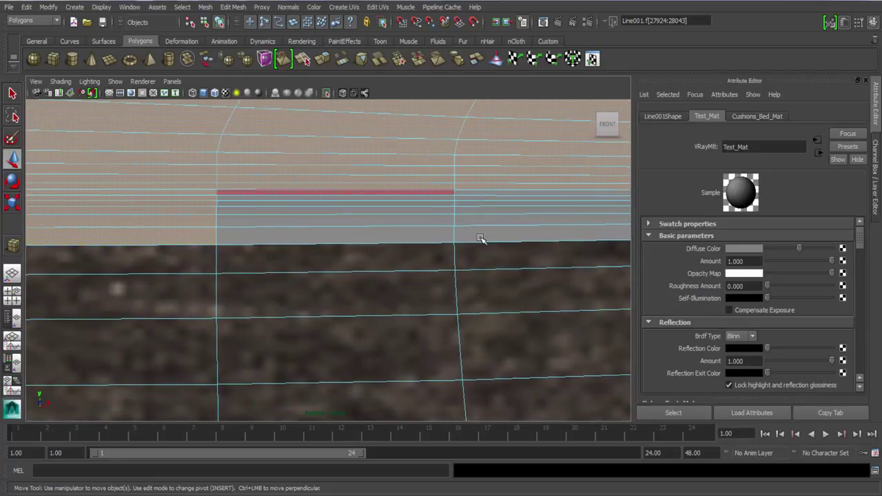
{"action": "middle_click_drag", "start_coordinate": [537, 279], "coordinate": [365, 187], "text": "alt"}
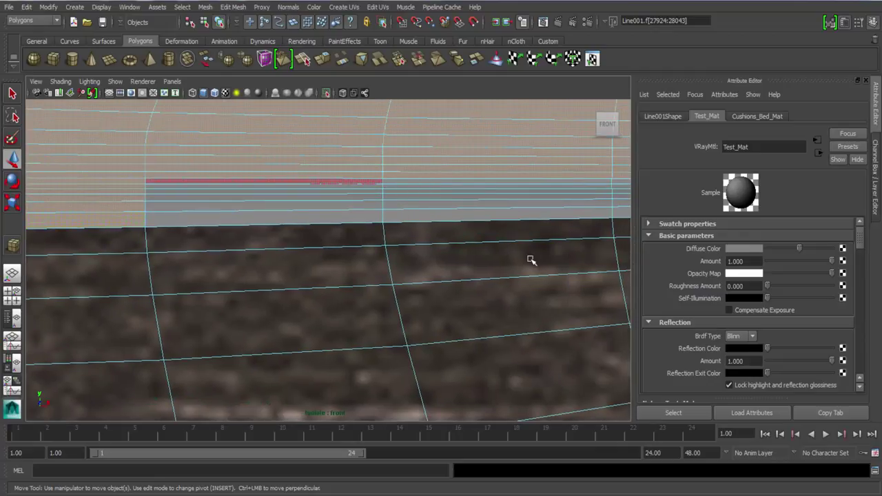
{"action": "middle_click_drag", "start_coordinate": [463, 265], "coordinate": [351, 222], "text": "alt"}
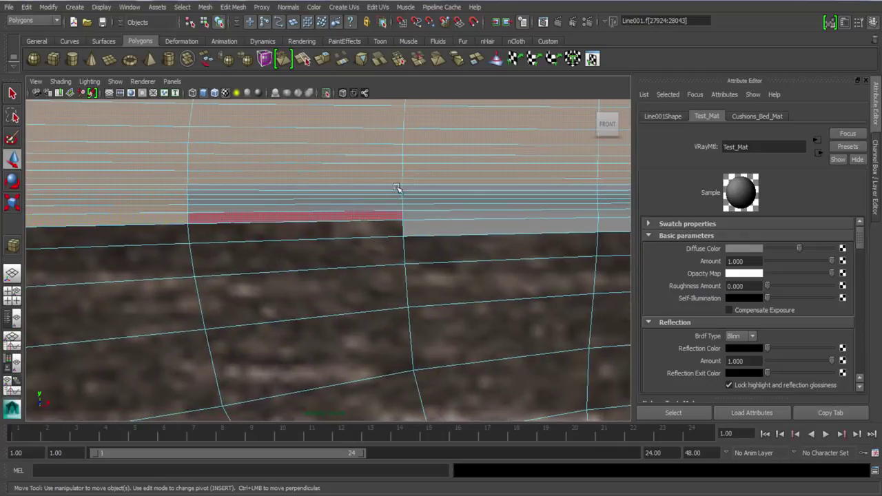
{"action": "middle_click_drag", "start_coordinate": [535, 271], "coordinate": [333, 291], "text": "alt"}
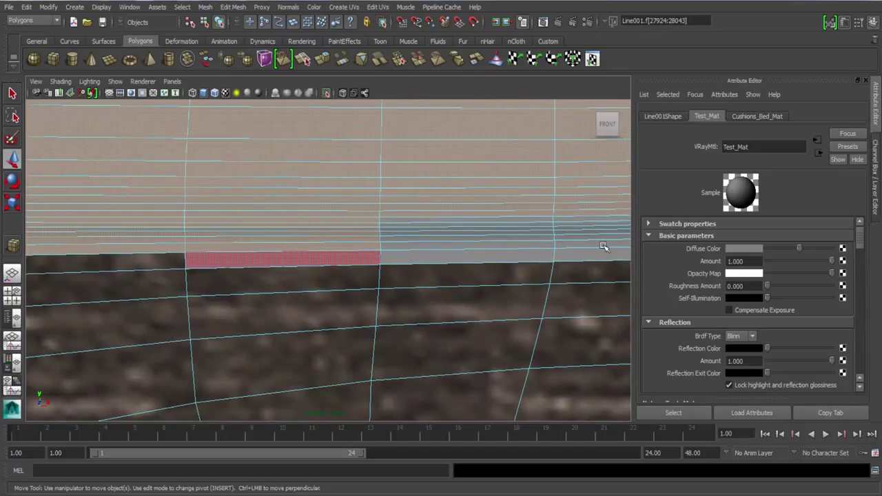
{"action": "middle_click_drag", "start_coordinate": [494, 268], "coordinate": [257, 274], "text": "alt"}
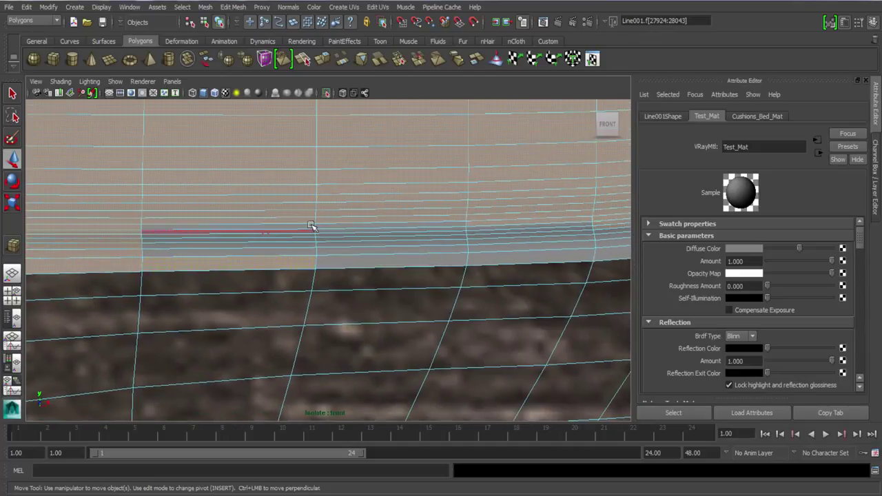
Step: Add the narrow grey seam faces on the stretch approaching the blanket's right corner to the face selection
{"action": "left_click", "coordinate": [311, 226]}
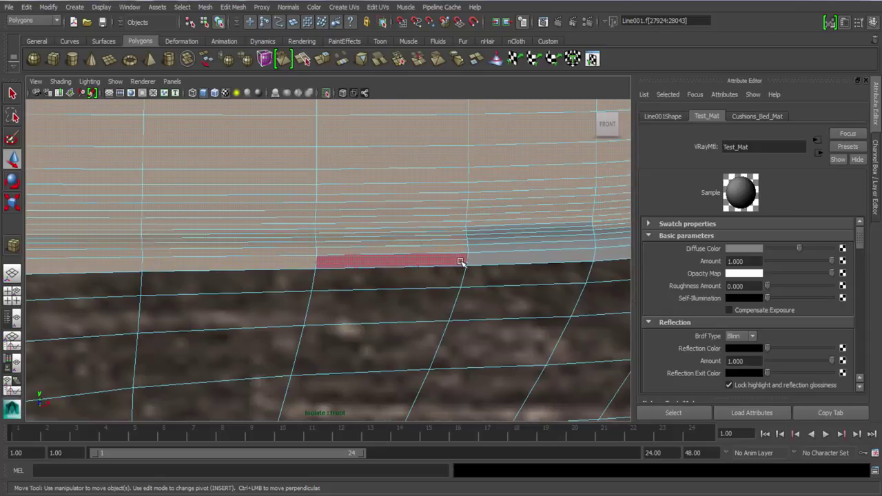
{"action": "middle_click_drag", "start_coordinate": [462, 267], "coordinate": [359, 276], "text": "alt"}
{"action": "left_click", "coordinate": [341, 270]}
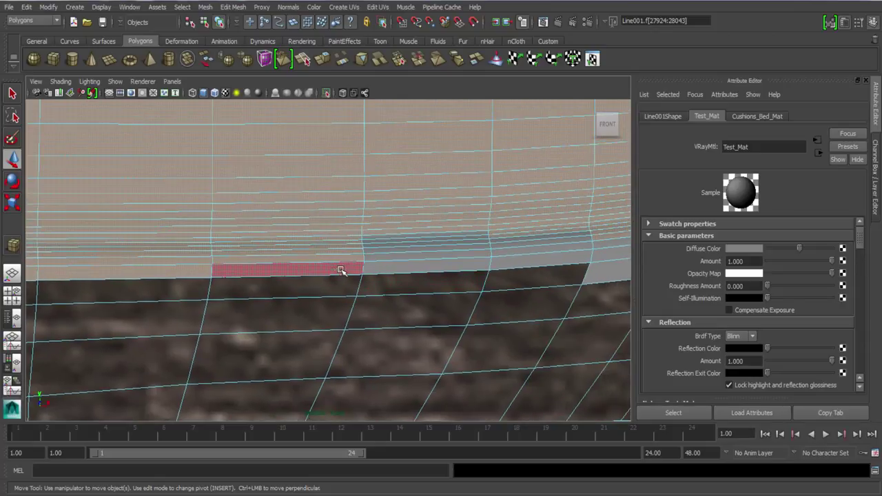
{"action": "left_click", "coordinate": [473, 240]}
{"action": "left_click", "coordinate": [469, 238]}
{"action": "left_click", "coordinate": [468, 235]}
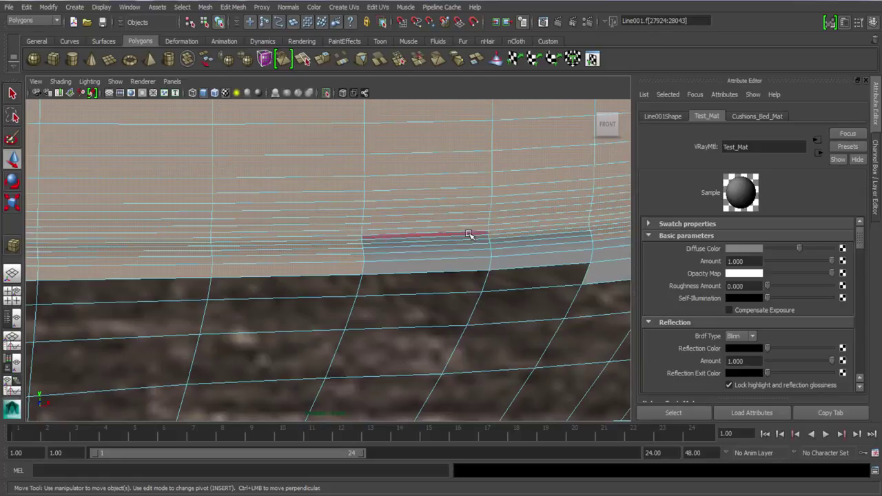
{"action": "left_click", "coordinate": [518, 241]}
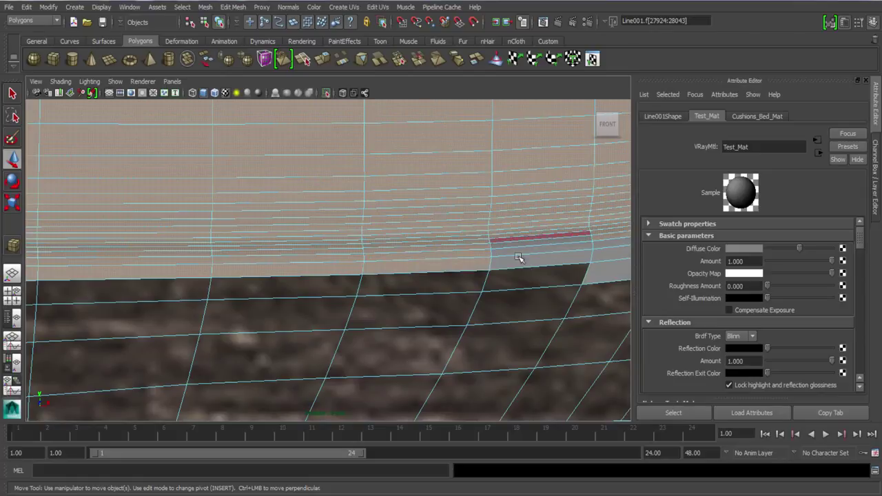
{"action": "left_click_drag", "start_coordinate": [407, 286], "coordinate": [524, 262], "text": "shift"}
{"action": "middle_click_drag", "start_coordinate": [521, 285], "coordinate": [240, 278], "text": "alt"}
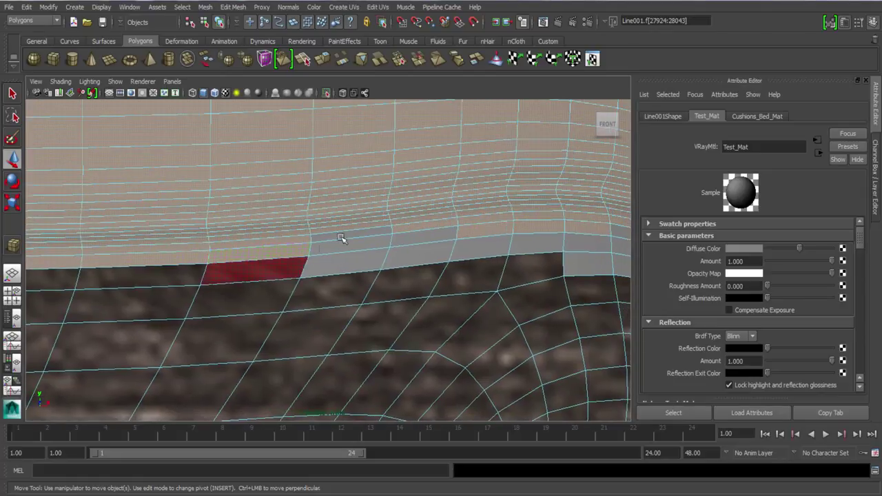
Step: Add the wider grey faces below the seam at the start of the blanket's right corner to the selection
{"action": "left_click_drag", "start_coordinate": [344, 236], "coordinate": [343, 253], "text": "shift"}
{"action": "left_click", "coordinate": [417, 237]}
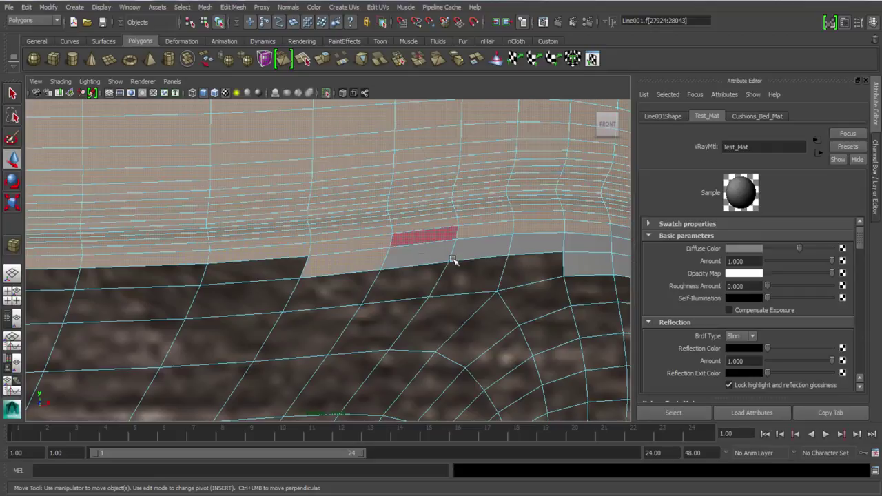
{"action": "left_click_drag", "start_coordinate": [361, 285], "coordinate": [285, 252], "text": "alt"}
{"action": "left_click", "coordinate": [281, 244]}
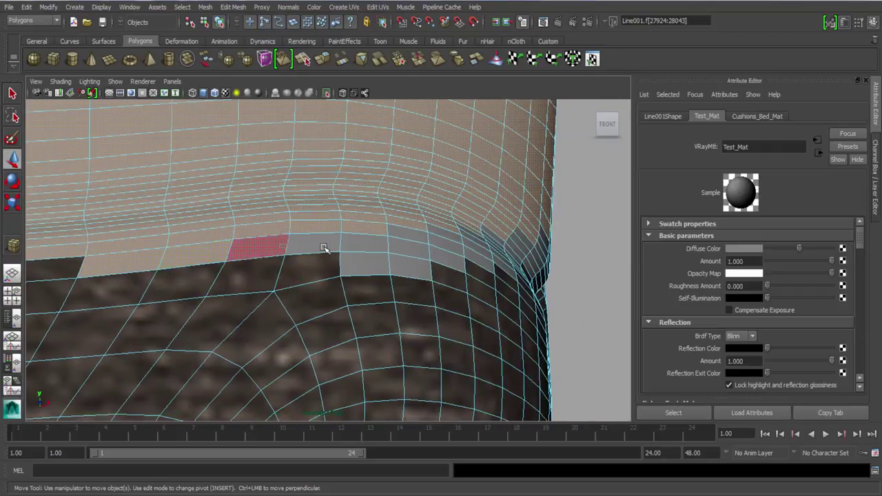
{"action": "left_click", "coordinate": [365, 264]}
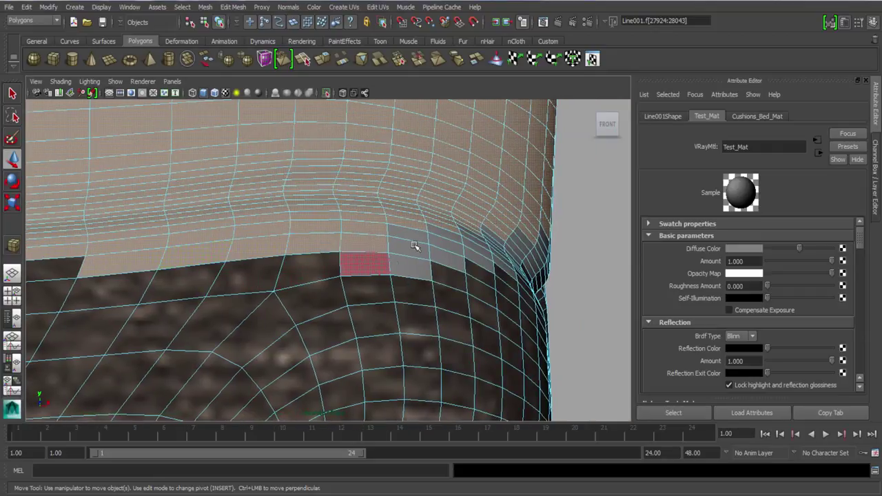
{"action": "left_click", "coordinate": [404, 233]}
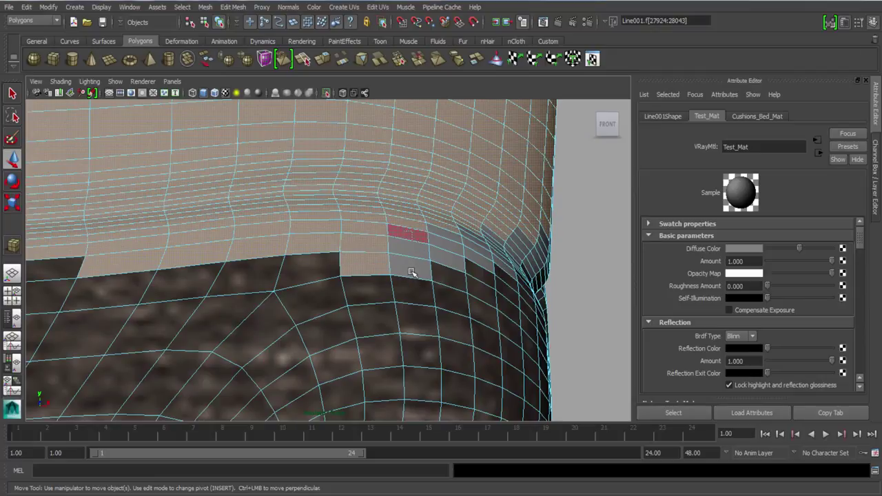
{"action": "middle_click_drag", "start_coordinate": [377, 282], "coordinate": [336, 286], "text": "alt"}
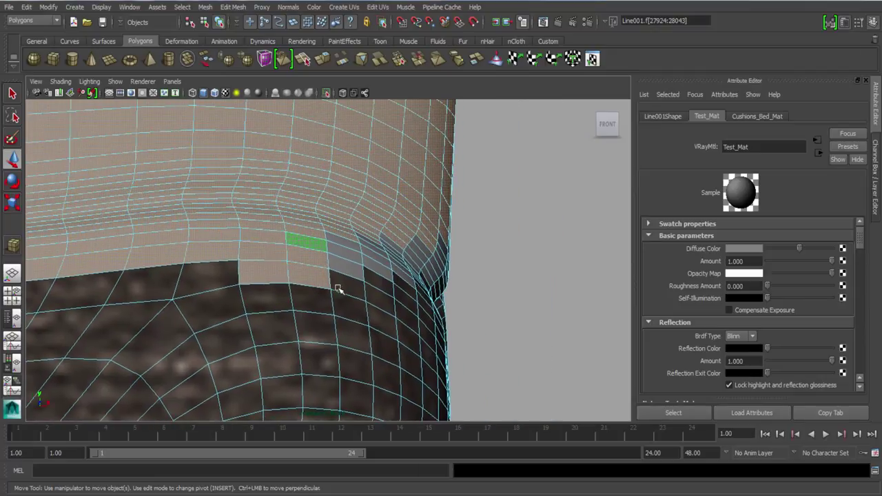
Step: Add the remaining grey faces in the folded edge of the blanket's right corner to the face selection
{"action": "scroll", "coordinate": [334, 255], "scroll_direction": "up", "scroll_amount": 2}
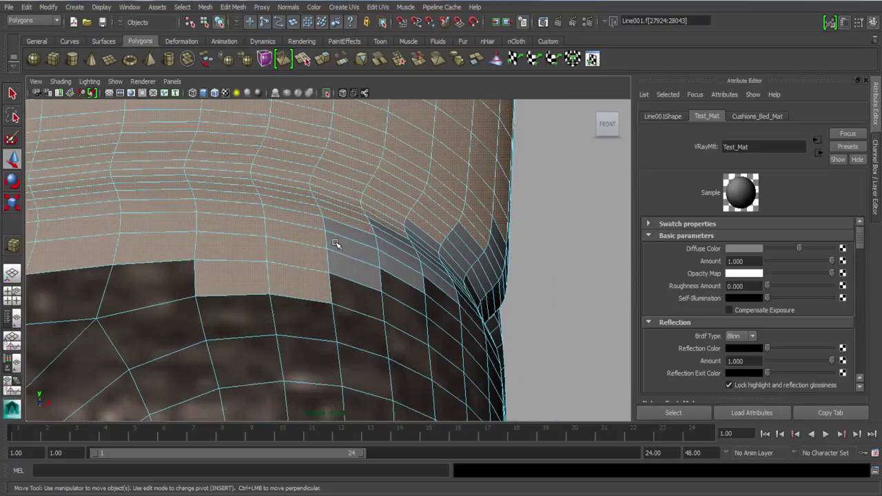
{"action": "left_click", "coordinate": [388, 232]}
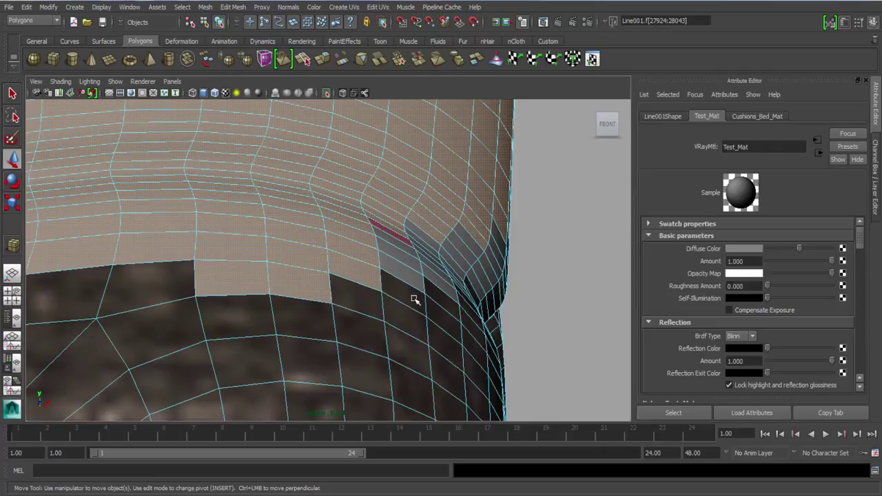
{"action": "left_click_drag", "start_coordinate": [389, 233], "coordinate": [414, 299], "text": "shift"}
{"action": "middle_click_drag", "start_coordinate": [414, 299], "coordinate": [268, 292], "text": "alt"}
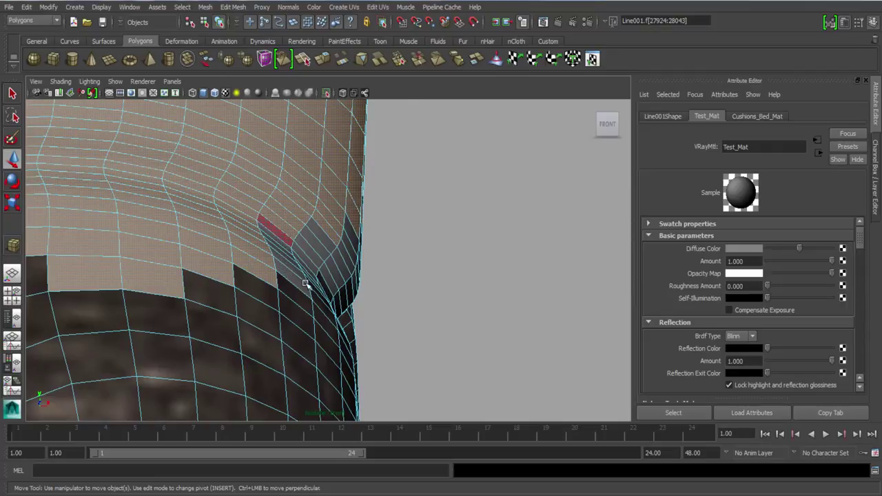
{"action": "left_click_drag", "start_coordinate": [306, 284], "coordinate": [305, 283], "text": "shift"}
{"action": "scroll", "coordinate": [306, 282], "scroll_direction": "up", "scroll_amount": 3}
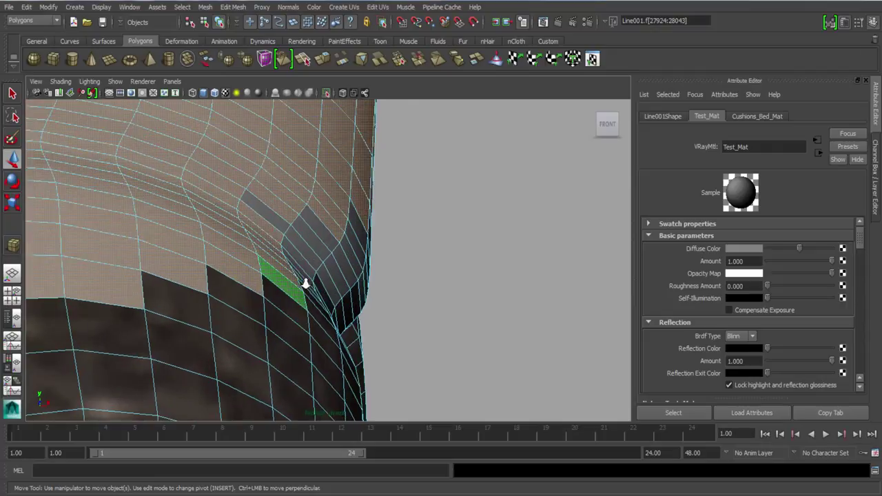
{"action": "left_click", "coordinate": [309, 216]}
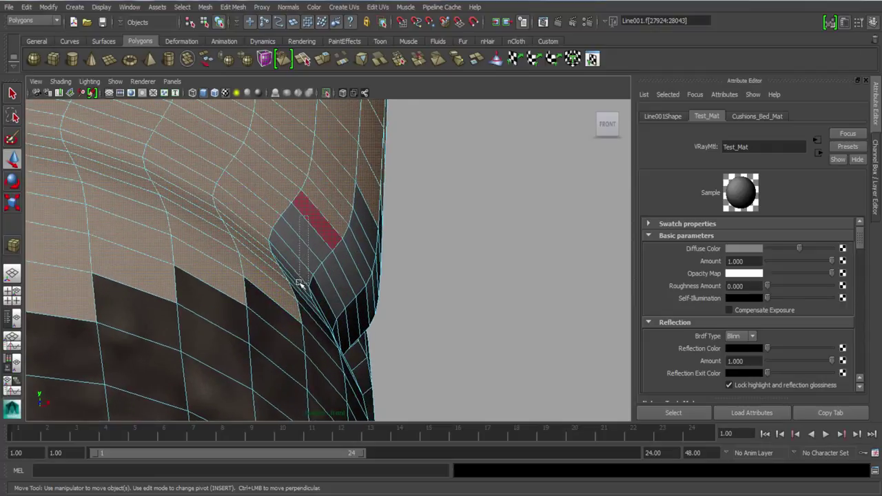
{"action": "left_click", "coordinate": [356, 291]}
{"action": "middle_click_drag", "start_coordinate": [356, 291], "coordinate": [343, 291], "text": "alt"}
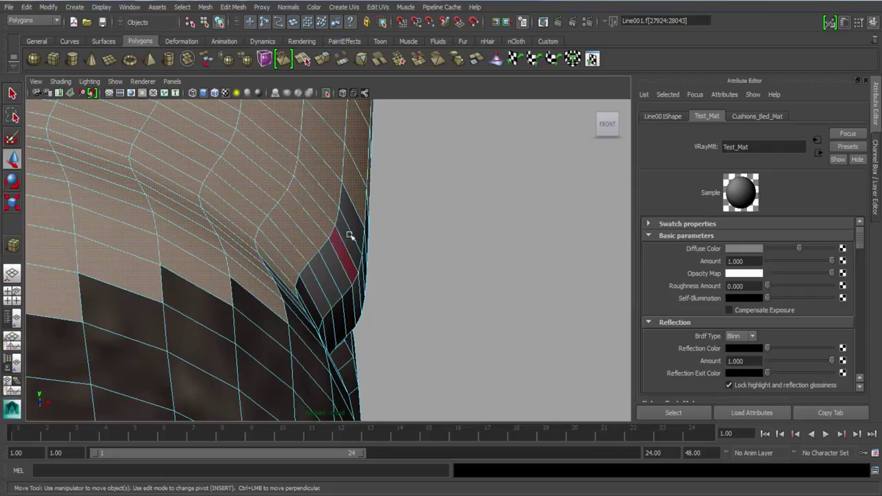
{"action": "left_click", "coordinate": [314, 285]}
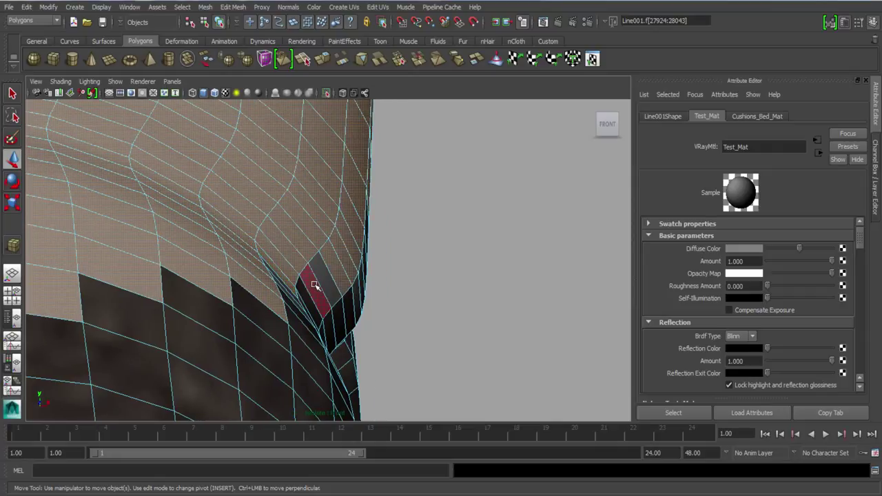
{"action": "mouse_move", "coordinate": [352, 329]}
{"action": "middle_mouse_down", "text": "alt"}
{"action": "mouse_move", "coordinate": [310, 305]}
{"action": "mouse_move", "coordinate": [149, 257]}
{"action": "mouse_move", "coordinate": [359, 339]}
{"action": "middle_mouse_up", "text": "alt"}
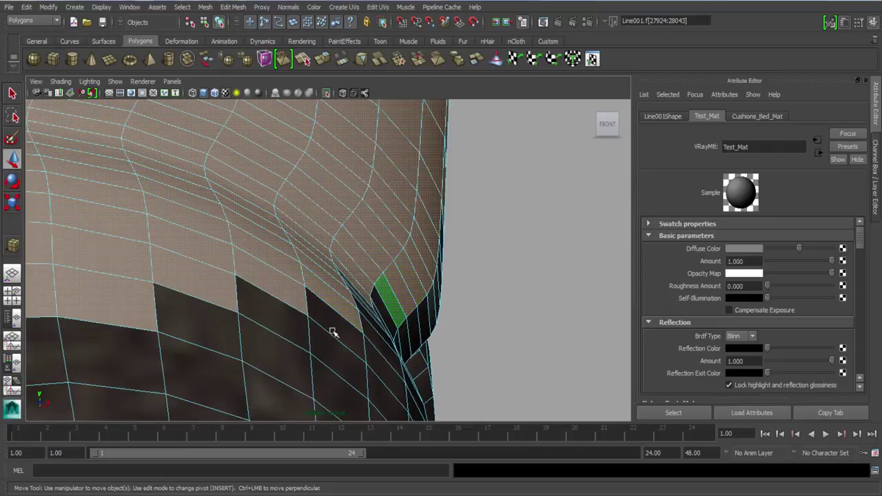
Step: Switch to the perspective view and assign a new VRay Mtl to the selected upper blanket faces
{"action": "key", "text": "space"}
{"action": "left_click_drag", "start_coordinate": [332, 333], "coordinate": [329, 260]}
{"action": "left_click_drag", "start_coordinate": [255, 285], "coordinate": [362, 306], "text": "alt"}
{"action": "right_click_drag", "start_coordinate": [364, 219], "coordinate": [359, 437]}
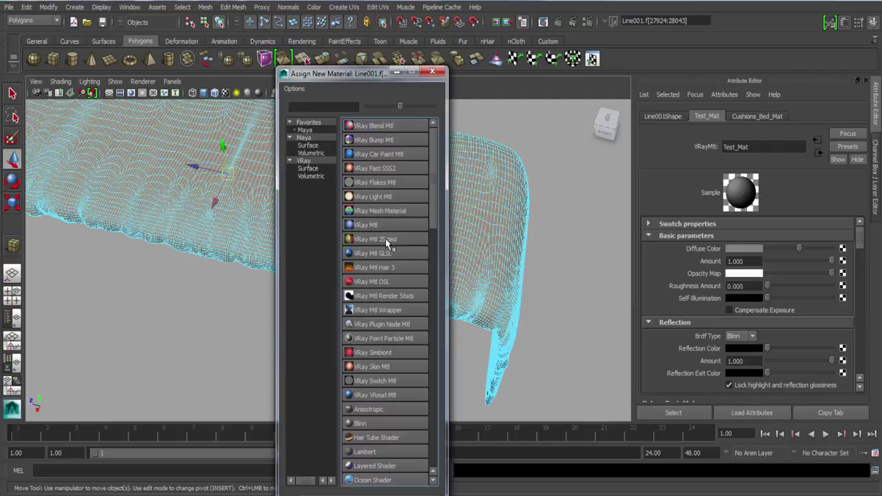
{"action": "left_click", "coordinate": [399, 240]}
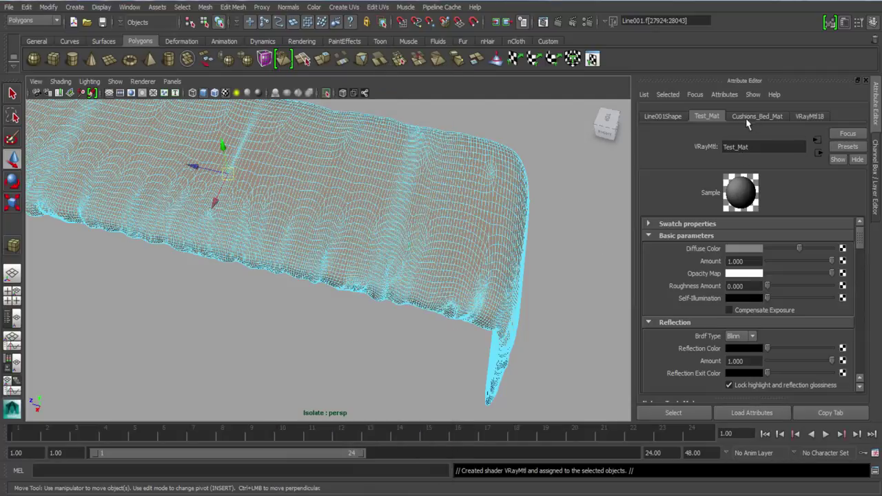
Step: Rename the new V-Ray material assigned to the selected upper blanket faces as Matress_Mat
{"action": "left_click_drag", "start_coordinate": [513, 259], "coordinate": [727, 183], "text": "alt"}
{"action": "left_click", "coordinate": [801, 117]}
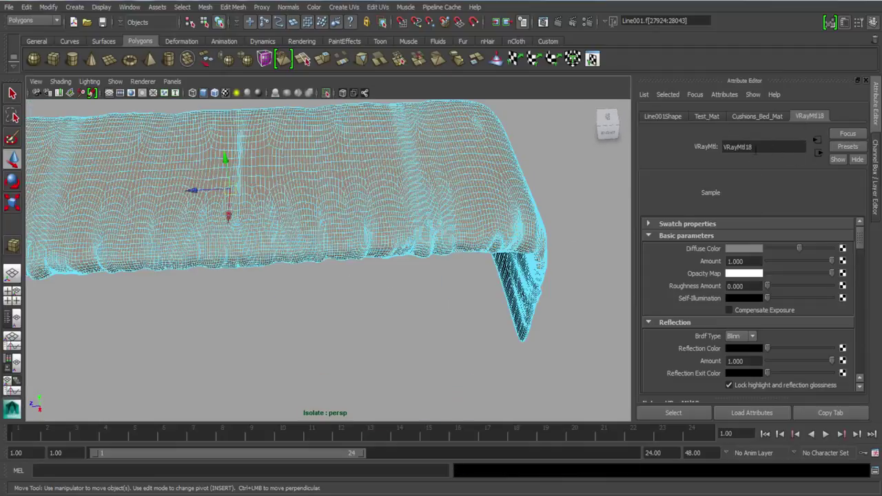
{"action": "left_click_drag", "start_coordinate": [518, 252], "coordinate": [380, 197], "text": "alt"}
{"action": "scroll", "coordinate": [417, 409], "scroll_direction": "up", "scroll_amount": 10}
{"action": "left_click_drag", "start_coordinate": [436, 332], "coordinate": [438, 318], "text": "alt"}
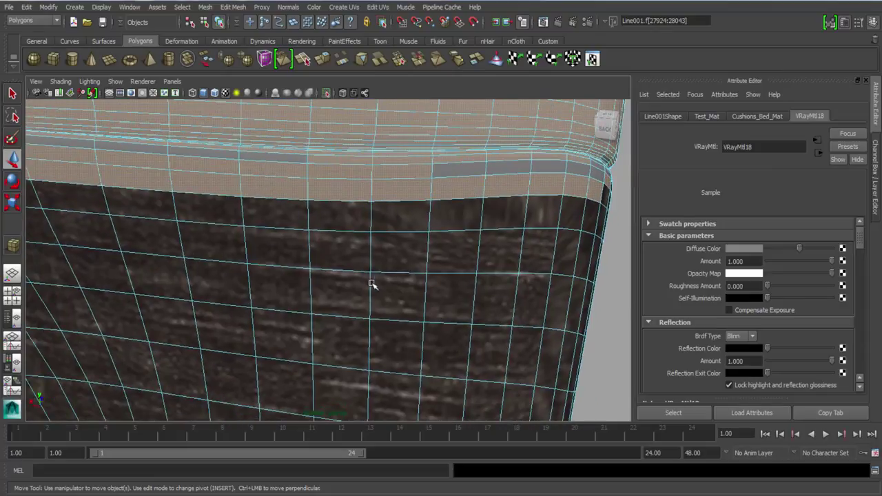
{"action": "left_click_drag", "start_coordinate": [373, 284], "coordinate": [403, 304], "text": "alt"}
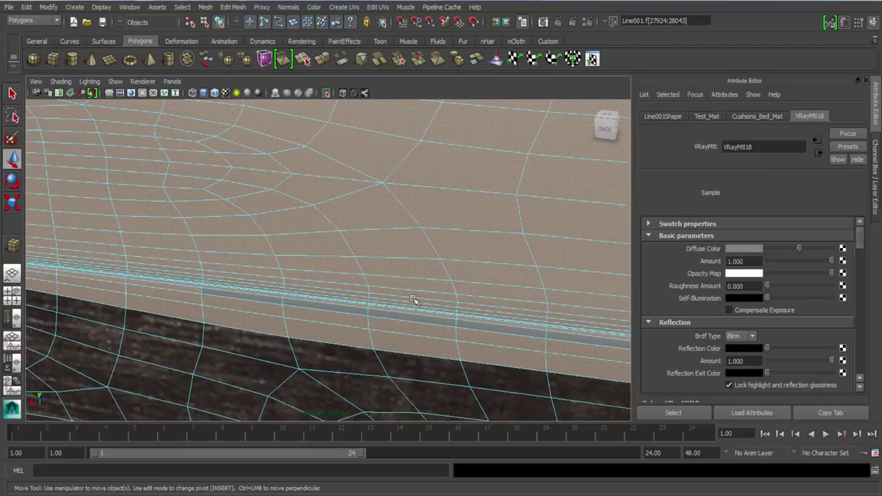
{"action": "middle_click_drag", "start_coordinate": [413, 299], "coordinate": [277, 281], "text": "alt"}
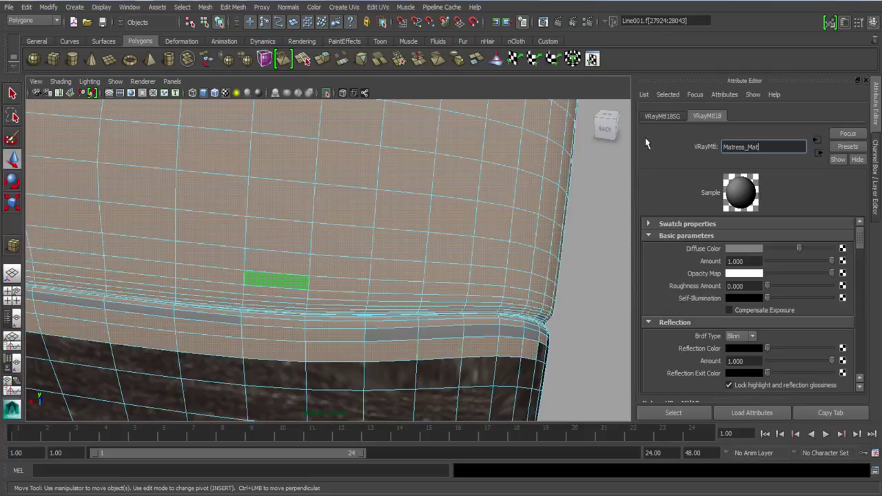
{"action": "key", "text": "Return"}
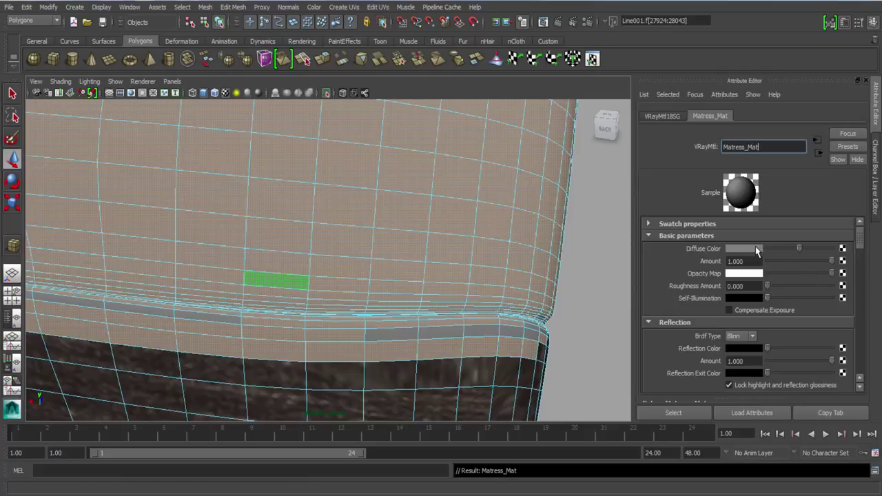
Step: Connect a File texture to the diffuse colour of Matress_Mat and return to the material's attributes
{"action": "left_click", "coordinate": [756, 248]}
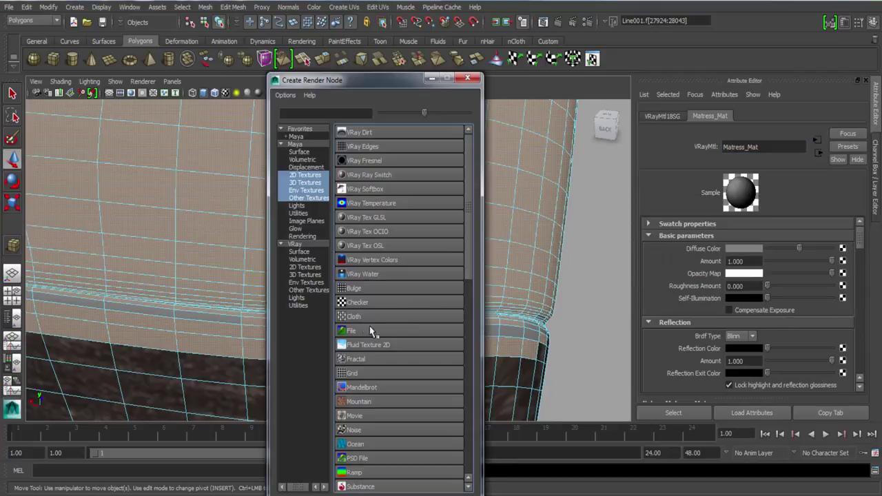
{"action": "left_click", "coordinate": [358, 331]}
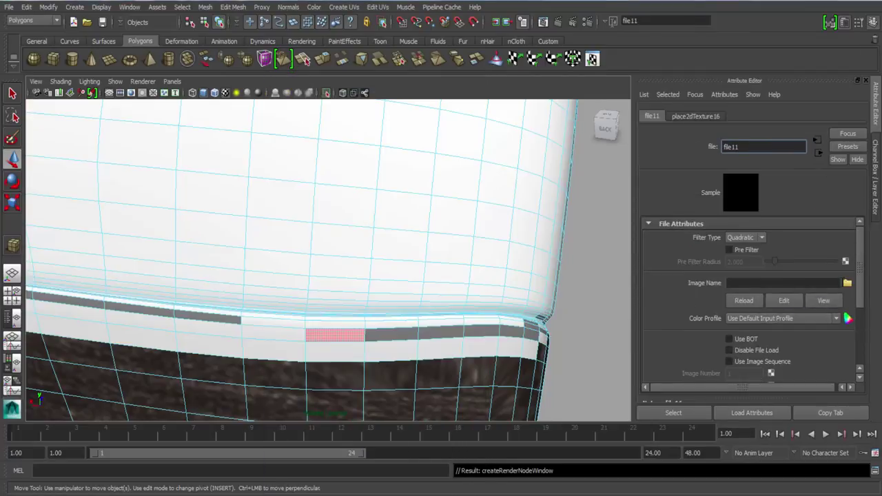
{"action": "left_click", "coordinate": [847, 283]}
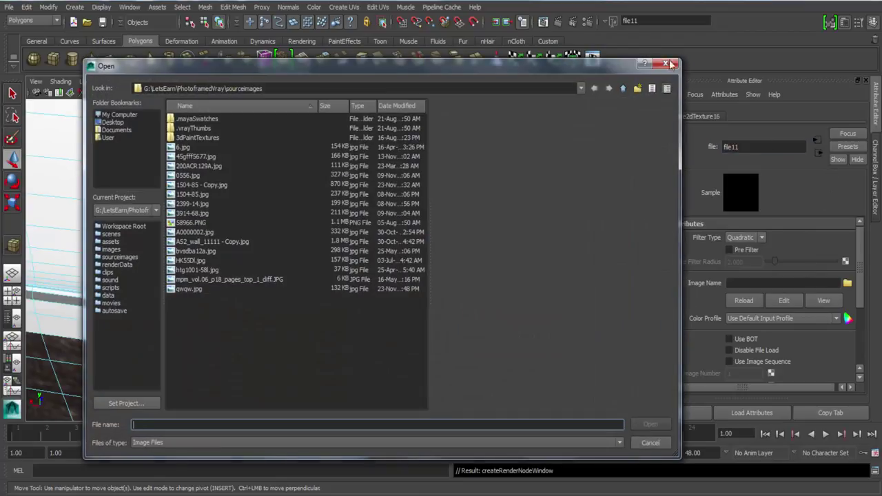
{"action": "key", "text": "Escape"}
{"action": "left_click", "coordinate": [818, 154]}
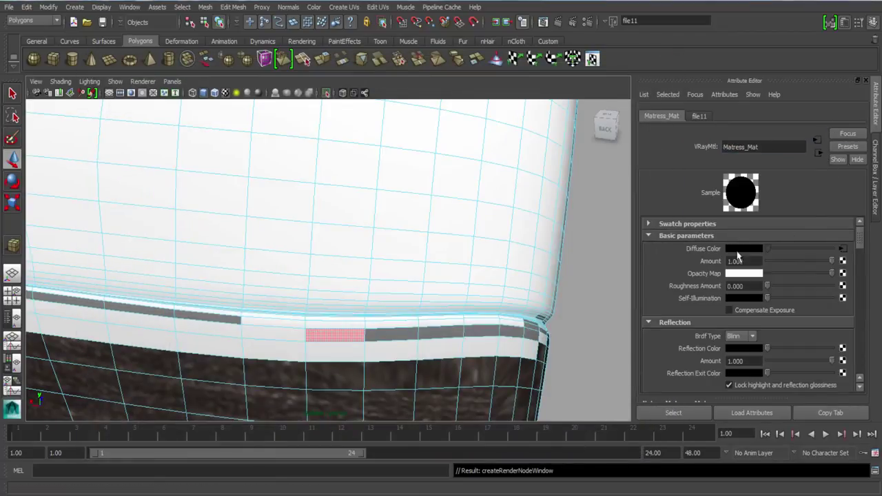
Step: Preview the fabric images 2399-14.jpg and 1504-85.jpg for the diffuse file texture without loading one
{"action": "right_click", "coordinate": [704, 253]}
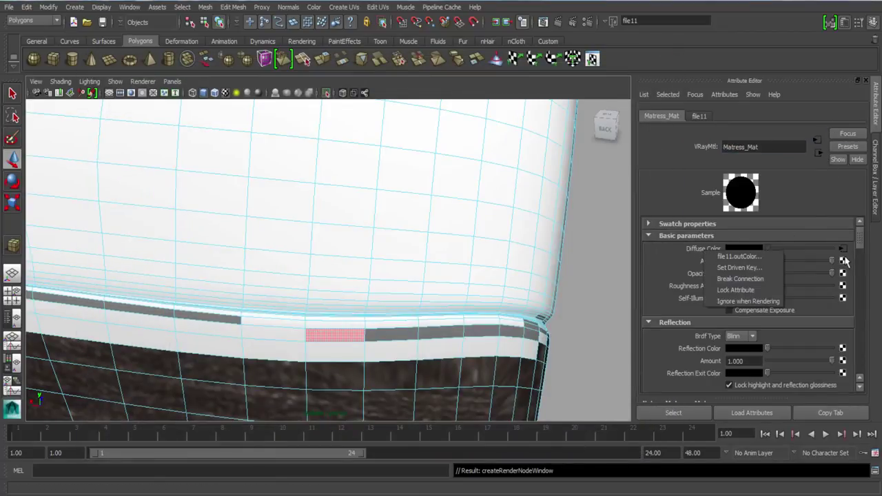
{"action": "left_click", "coordinate": [739, 256]}
{"action": "left_click", "coordinate": [847, 283]}
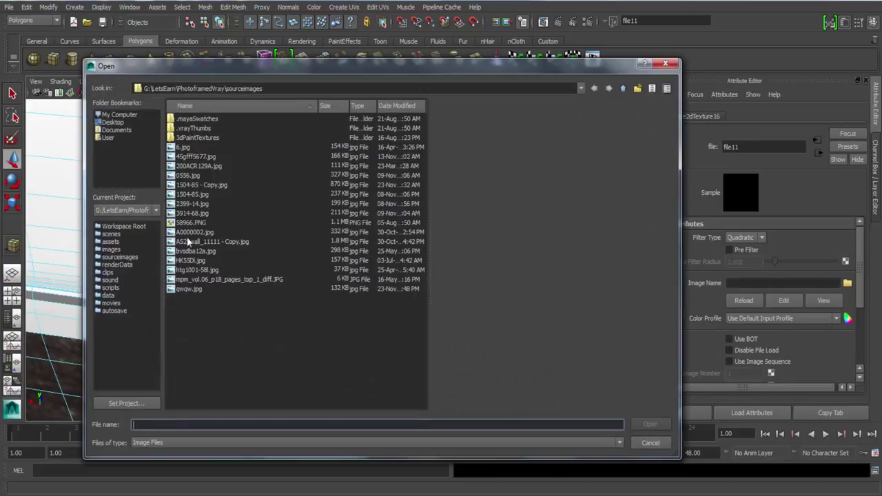
{"action": "left_click", "coordinate": [190, 233]}
{"action": "left_click", "coordinate": [195, 206]}
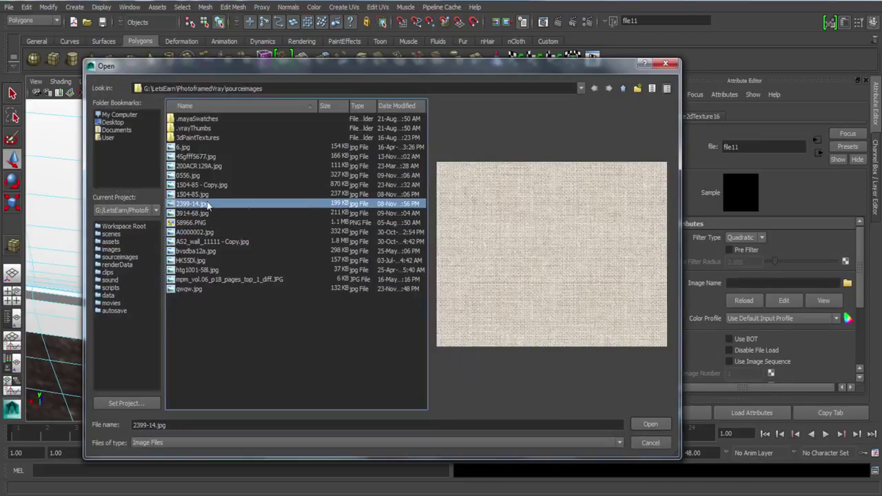
{"action": "left_click", "coordinate": [195, 195]}
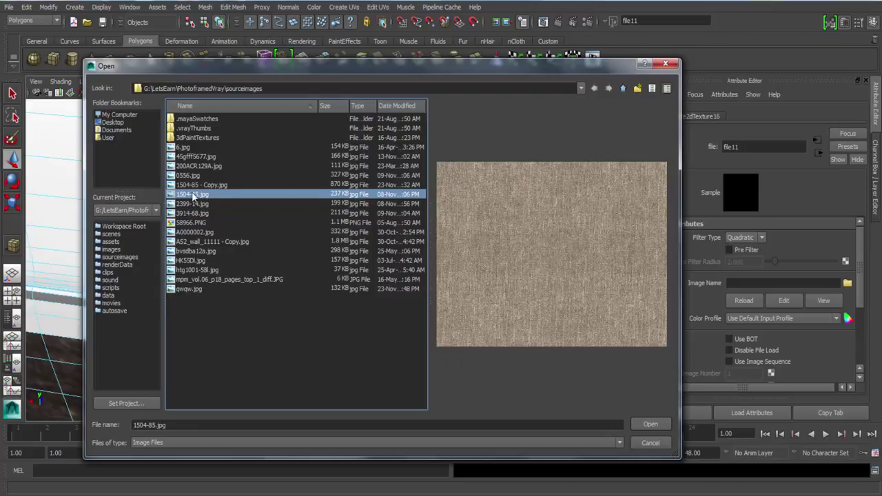
{"action": "left_click", "coordinate": [204, 204]}
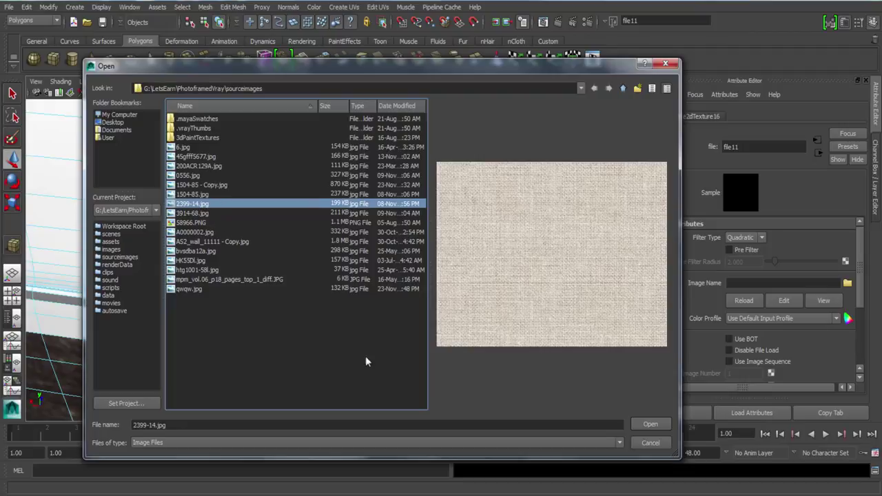
{"action": "left_click", "coordinate": [660, 443]}
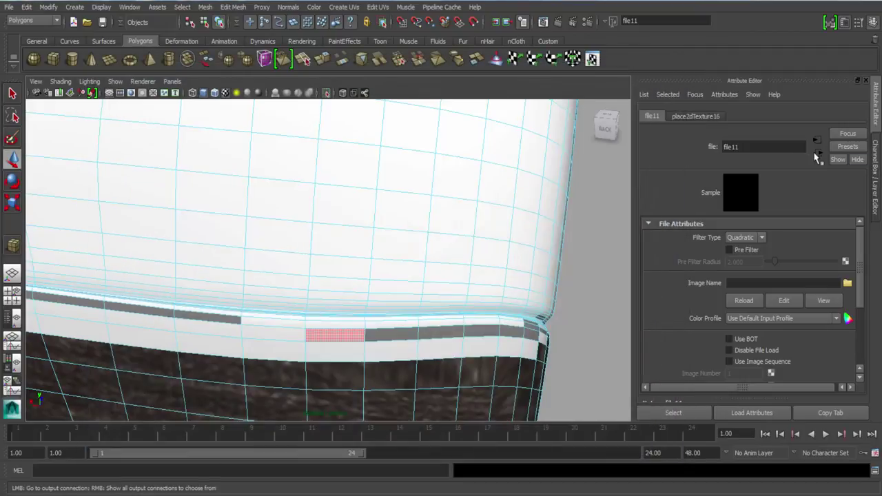
Step: Break the file texture connection on the diffuse colour of Matress_Mat and cancel creating another texture node
{"action": "left_click", "coordinate": [818, 153]}
{"action": "right_click", "coordinate": [708, 252]}
{"action": "left_click", "coordinate": [723, 287]}
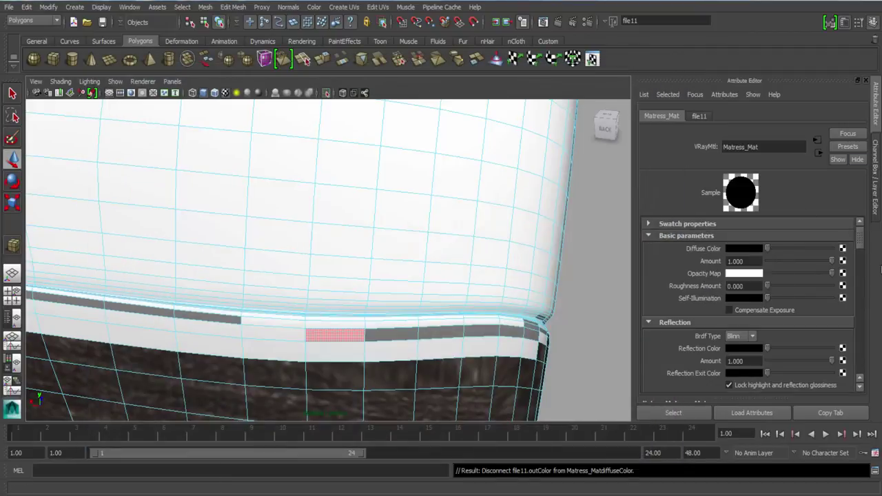
{"action": "left_click", "coordinate": [842, 249]}
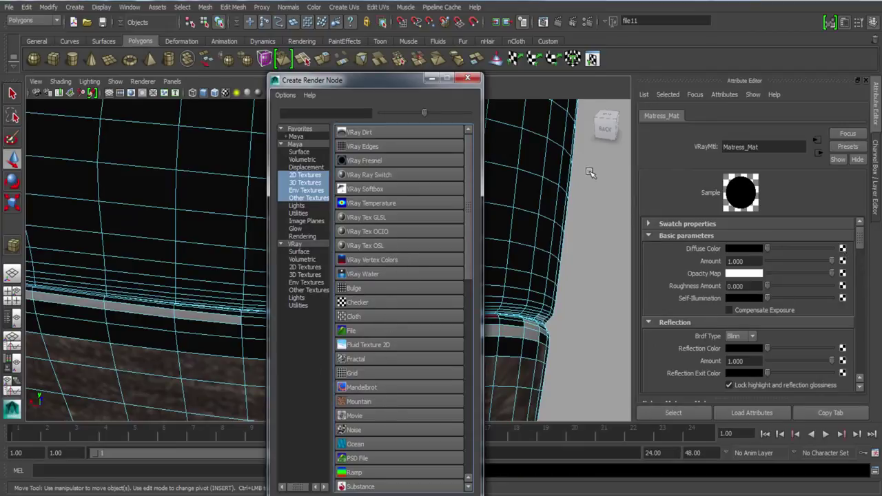
{"action": "left_click", "coordinate": [468, 77]}
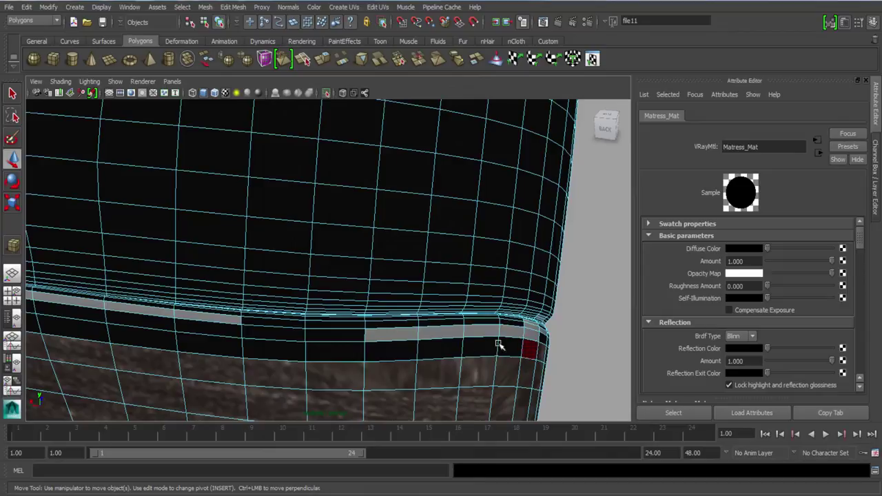
Step: Select the missed grey seam faces near the blanket's back corner and in the corner fold seen from the front view
{"action": "key", "text": "space"}
{"action": "left_click", "coordinate": [426, 338]}
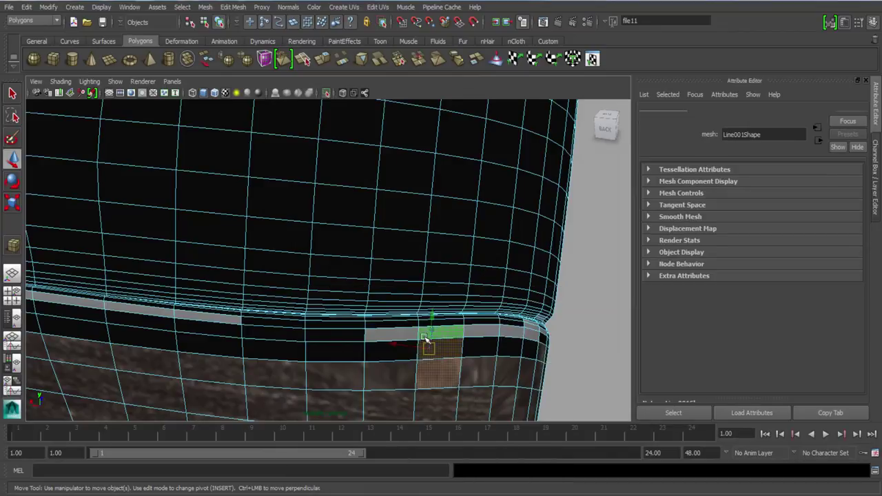
{"action": "key", "text": "space"}
{"action": "left_click_drag", "start_coordinate": [424, 337], "coordinate": [425, 364]}
{"action": "scroll", "coordinate": [481, 357], "scroll_direction": "up", "scroll_amount": 3}
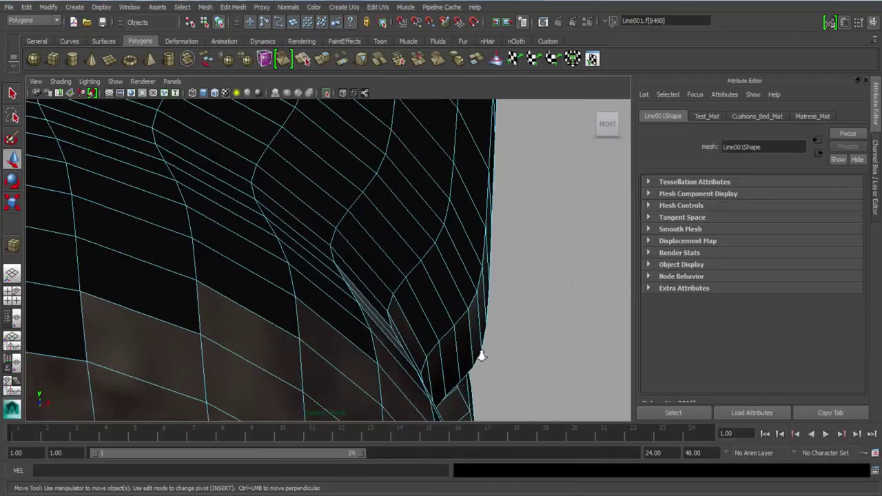
{"action": "scroll", "coordinate": [480, 357], "scroll_direction": "down", "scroll_amount": 12}
{"action": "scroll", "coordinate": [396, 358], "scroll_direction": "up", "scroll_amount": 10}
{"action": "scroll", "coordinate": [396, 357], "scroll_direction": "up", "scroll_amount": 2}
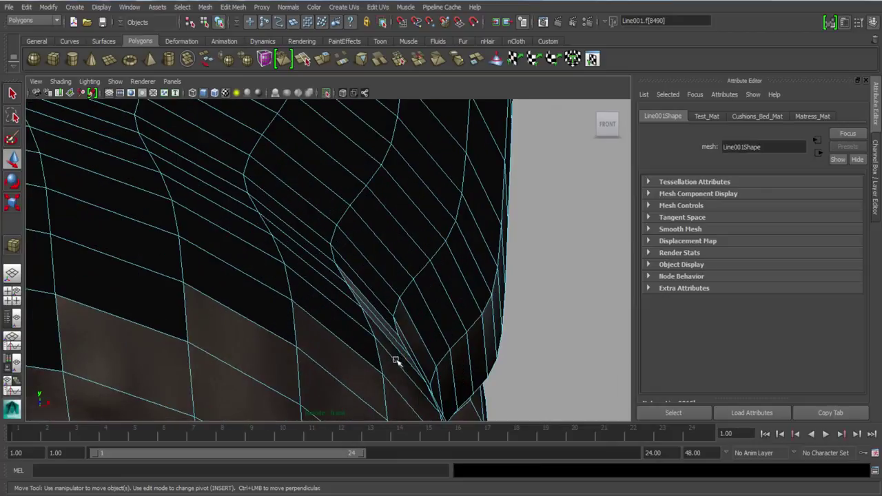
{"action": "scroll", "coordinate": [388, 329], "scroll_direction": "up", "scroll_amount": 3}
{"action": "scroll", "coordinate": [411, 382], "scroll_direction": "down", "scroll_amount": 1}
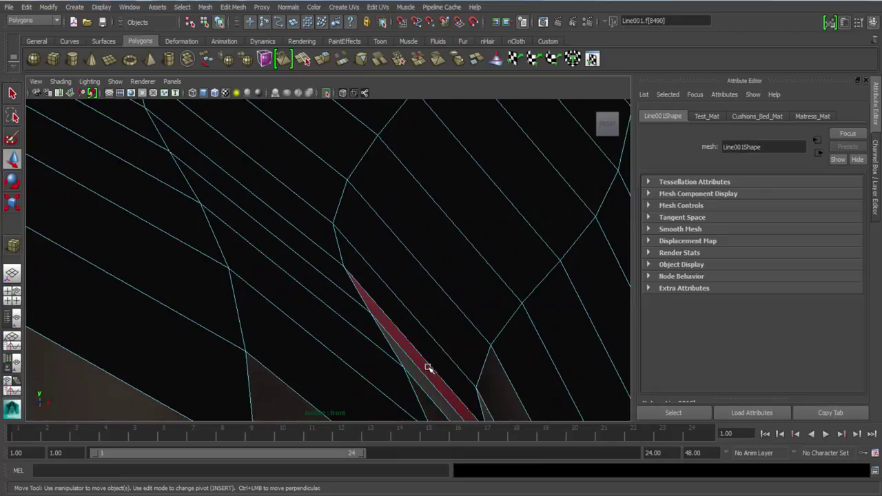
{"action": "left_click", "coordinate": [425, 405]}
Step: Examine the seam in the front view for missed grey faces and return to the perspective view
{"action": "scroll", "coordinate": [418, 397], "scroll_direction": "down", "scroll_amount": 10}
{"action": "middle_click_drag", "start_coordinate": [398, 326], "coordinate": [423, 325], "text": "alt"}
{"action": "scroll", "coordinate": [424, 328], "scroll_direction": "up", "scroll_amount": 6}
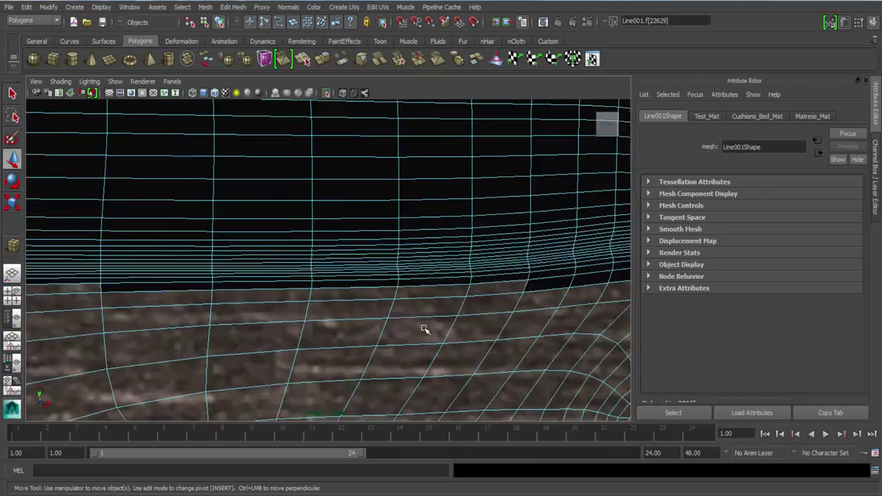
{"action": "scroll", "coordinate": [424, 329], "scroll_direction": "up", "scroll_amount": 4}
{"action": "middle_click_drag", "start_coordinate": [250, 331], "coordinate": [593, 376], "text": "alt"}
{"action": "middle_click_drag", "start_coordinate": [201, 338], "coordinate": [483, 328], "text": "alt"}
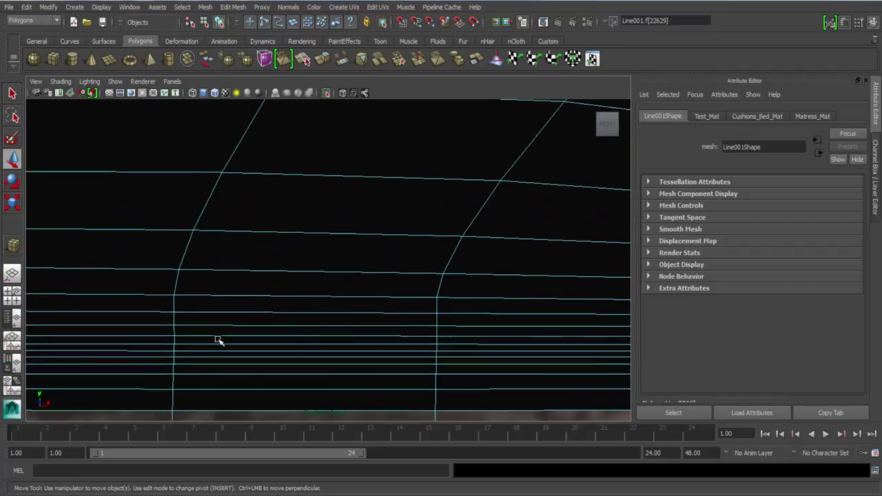
{"action": "scroll", "coordinate": [217, 341], "scroll_direction": "down", "scroll_amount": 6}
{"action": "key", "text": "space"}
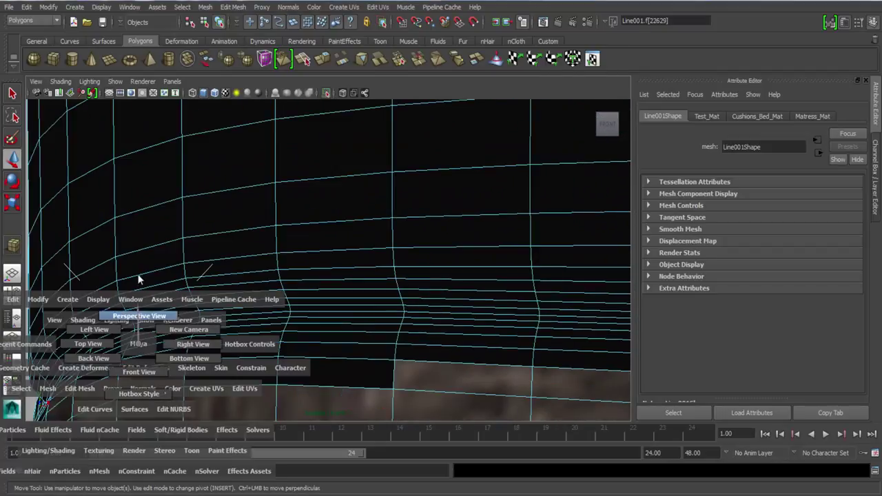
{"action": "left_click_drag", "start_coordinate": [138, 344], "coordinate": [139, 279]}
Step: Add the missed grey faces just above the seam in the fold of the blanket's back corner to the selection
{"action": "middle_click_drag", "start_coordinate": [344, 330], "coordinate": [472, 321], "text": "alt"}
{"action": "scroll", "coordinate": [473, 321], "scroll_direction": "down", "scroll_amount": 6}
{"action": "middle_click_drag", "start_coordinate": [326, 319], "coordinate": [373, 329], "text": "alt"}
{"action": "key", "text": "f"}
{"action": "scroll", "coordinate": [373, 329], "scroll_direction": "down", "scroll_amount": 1}
{"action": "left_click_drag", "start_coordinate": [281, 319], "coordinate": [372, 345], "text": "alt"}
{"action": "right_click_drag", "start_coordinate": [331, 386], "coordinate": [315, 426], "text": "alt"}
{"action": "middle_click_drag", "start_coordinate": [327, 400], "coordinate": [298, 241], "text": "alt"}
{"action": "right_click_drag", "start_coordinate": [298, 241], "coordinate": [321, 289], "text": "alt"}
{"action": "middle_click_drag", "start_coordinate": [335, 231], "coordinate": [299, 327], "text": "alt"}
{"action": "right_click_drag", "start_coordinate": [299, 327], "coordinate": [299, 340], "text": "alt"}
{"action": "middle_click_drag", "start_coordinate": [299, 340], "coordinate": [296, 338], "text": "alt"}
{"action": "right_click_drag", "start_coordinate": [296, 338], "coordinate": [296, 333], "text": "alt"}
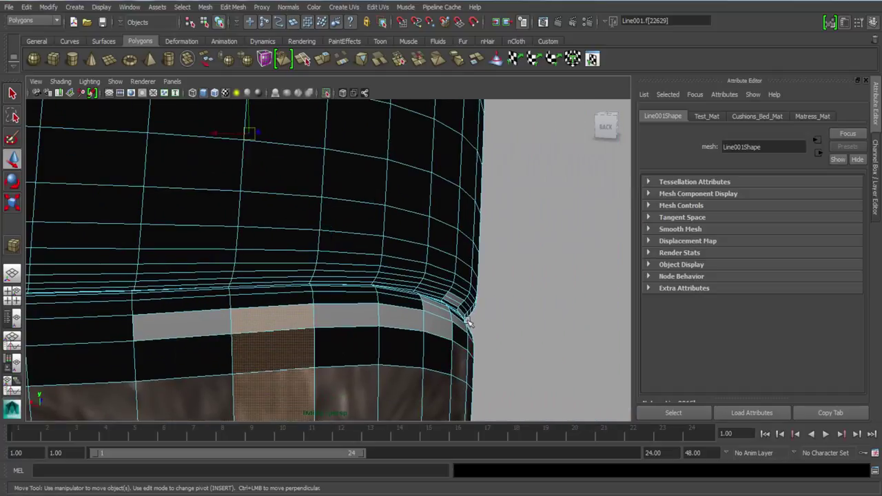
{"action": "mouse_move", "coordinate": [469, 323]}
{"action": "middle_mouse_down", "text": "alt"}
{"action": "mouse_move", "coordinate": [418, 313]}
{"action": "mouse_move", "coordinate": [213, 328]}
{"action": "middle_mouse_up", "text": "alt"}
{"action": "right_click_drag", "start_coordinate": [214, 328], "coordinate": [415, 334], "text": "alt"}
{"action": "middle_click_drag", "start_coordinate": [272, 351], "coordinate": [297, 338], "text": "alt"}
{"action": "middle_click_drag", "start_coordinate": [97, 350], "coordinate": [172, 332], "text": "alt"}
{"action": "left_click", "coordinate": [124, 308]}
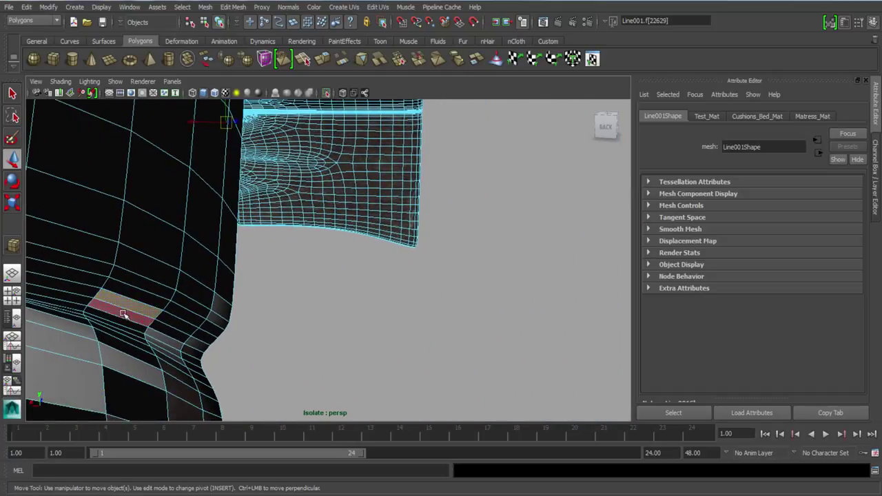
{"action": "left_click", "coordinate": [157, 338], "text": "shift"}
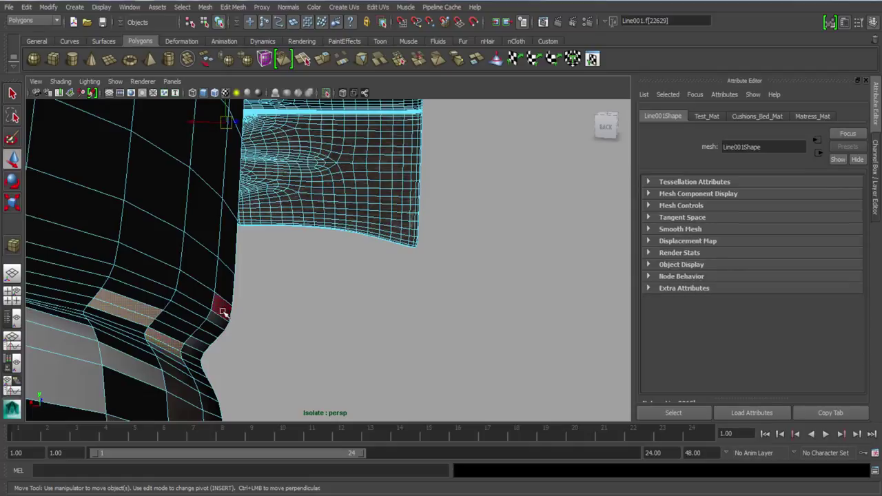
Step: Add the remaining grey faces around the back corner and in the band just below the seam to the selection
{"action": "mouse_move", "coordinate": [89, 352]}
{"action": "middle_mouse_down", "text": "alt"}
{"action": "mouse_move", "coordinate": [103, 347]}
{"action": "mouse_move", "coordinate": [95, 345]}
{"action": "middle_mouse_up", "text": "alt"}
{"action": "left_click", "coordinate": [317, 281], "text": "shift"}
{"action": "left_click", "coordinate": [273, 264], "text": "shift"}
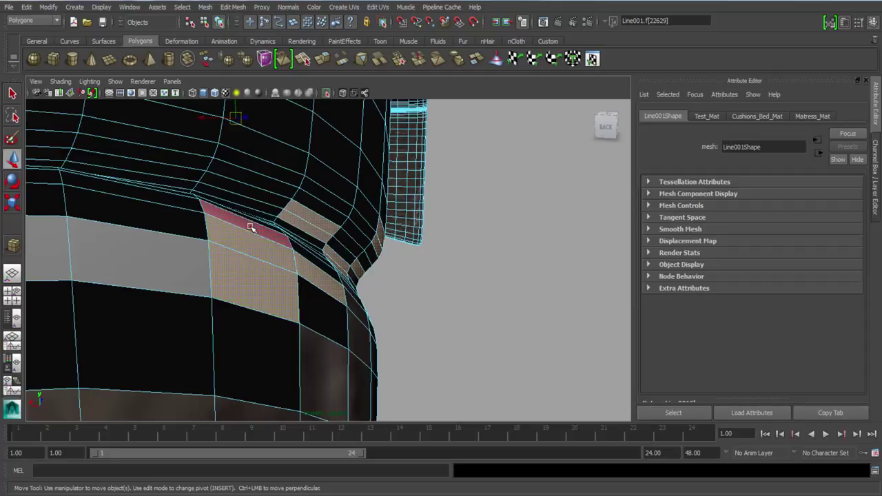
{"action": "left_click", "coordinate": [251, 227], "text": "shift"}
{"action": "left_click", "coordinate": [120, 277], "text": "shift"}
{"action": "middle_click_drag", "start_coordinate": [90, 349], "coordinate": [127, 354], "text": "alt"}
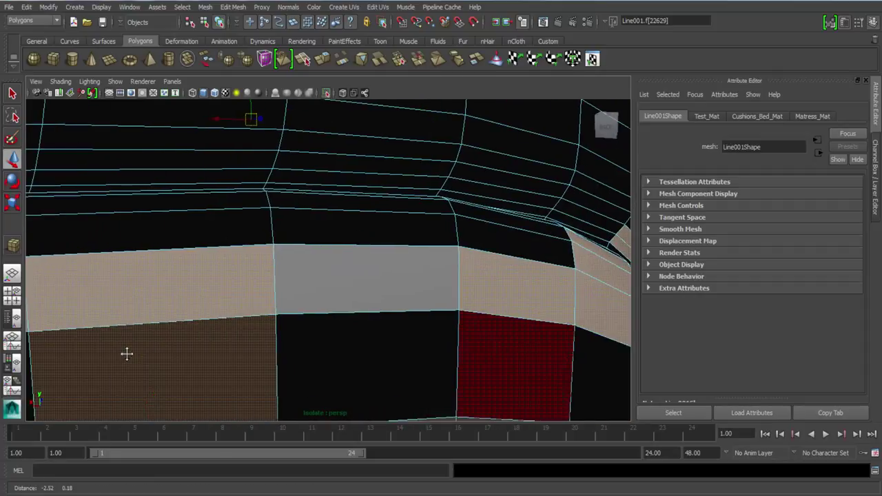
{"action": "left_click", "coordinate": [361, 298], "text": "shift"}
Step: Add the last missed grey faces in the band below the seam, near the blanket's other corner, to the selection
{"action": "left_click_drag", "start_coordinate": [156, 362], "coordinate": [159, 363], "text": "alt"}
{"action": "right_click_drag", "start_coordinate": [160, 362], "coordinate": [144, 335], "text": "alt"}
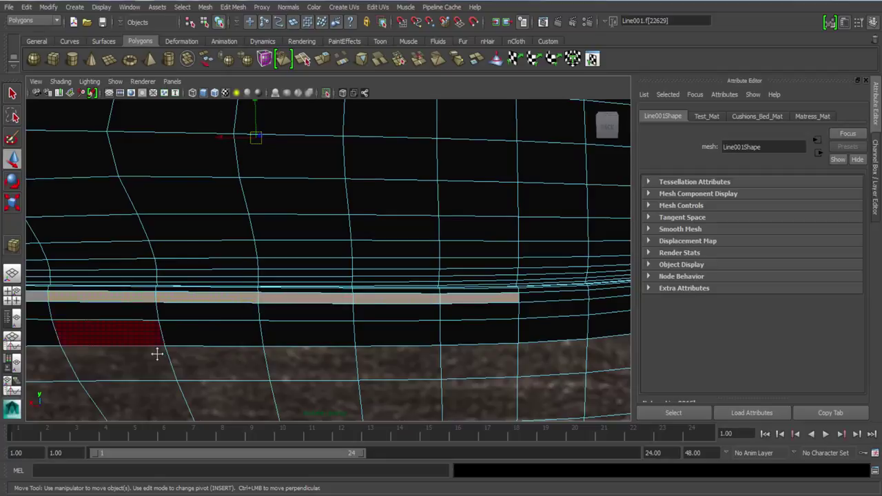
{"action": "left_click_drag", "start_coordinate": [156, 354], "coordinate": [289, 386], "text": "alt"}
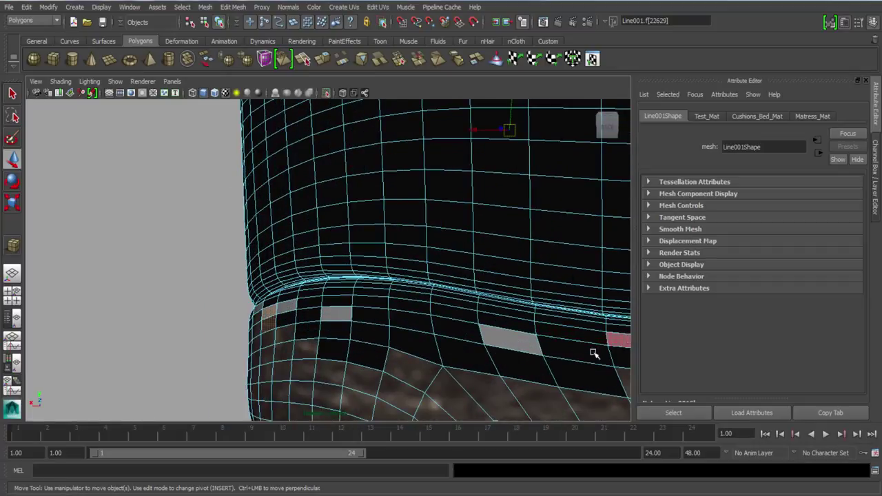
{"action": "left_click", "coordinate": [330, 320], "text": "shift"}
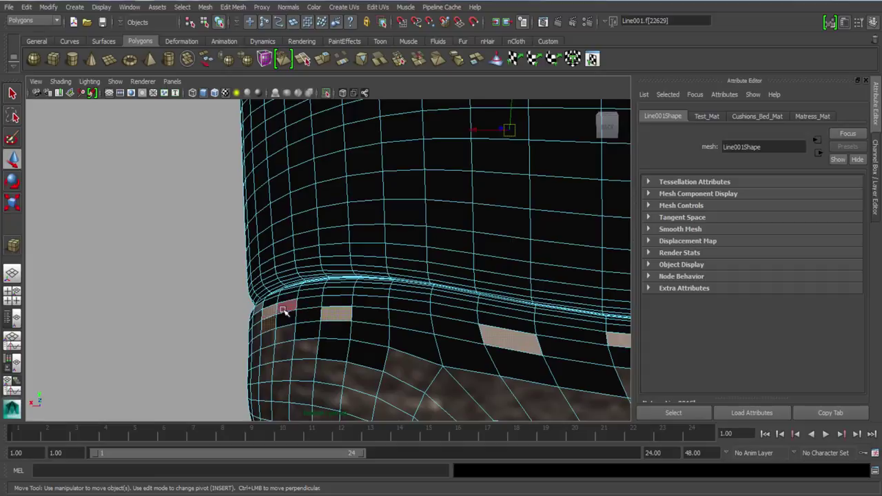
{"action": "right_click_drag", "start_coordinate": [279, 290], "coordinate": [258, 283], "text": "alt"}
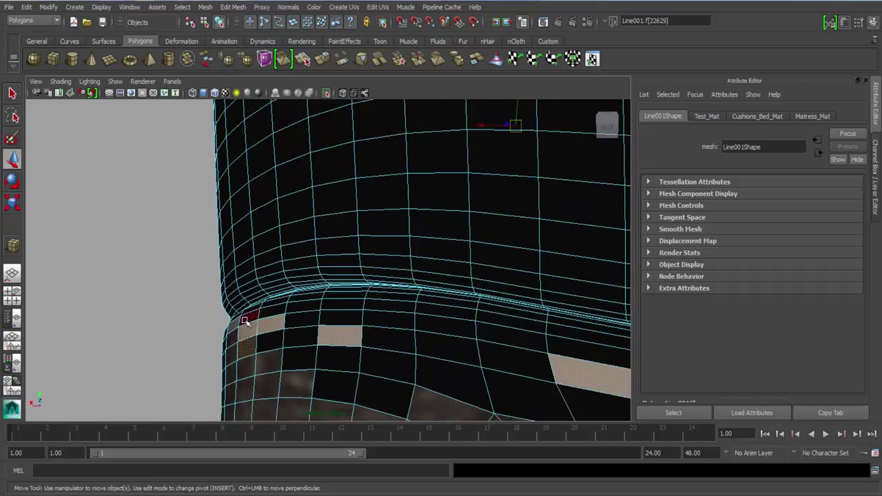
Step: Examine the blanket's seam and corners from several sides for faces still missing from the selection
{"action": "left_click_drag", "start_coordinate": [160, 349], "coordinate": [390, 349], "text": "alt"}
{"action": "right_click_drag", "start_coordinate": [390, 348], "coordinate": [264, 267], "text": "alt"}
{"action": "scroll", "coordinate": [264, 266], "scroll_direction": "up", "scroll_amount": 8}
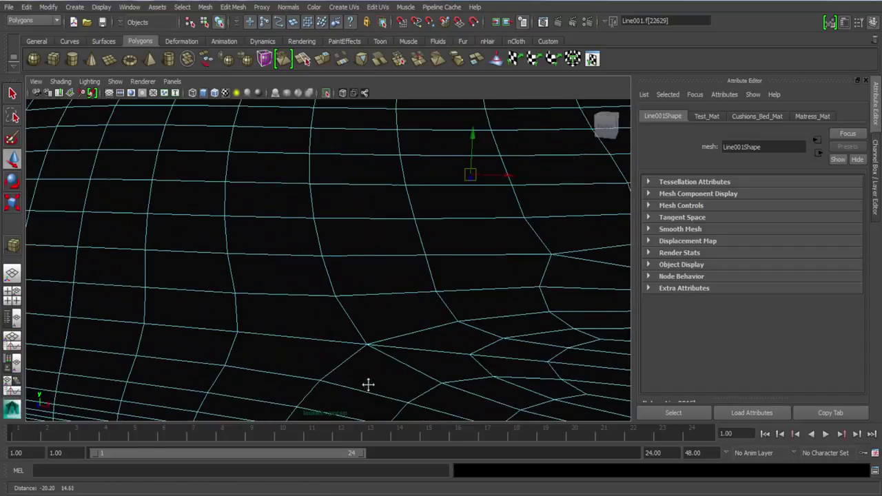
{"action": "middle_click_drag", "start_coordinate": [368, 385], "coordinate": [472, 363], "text": "alt"}
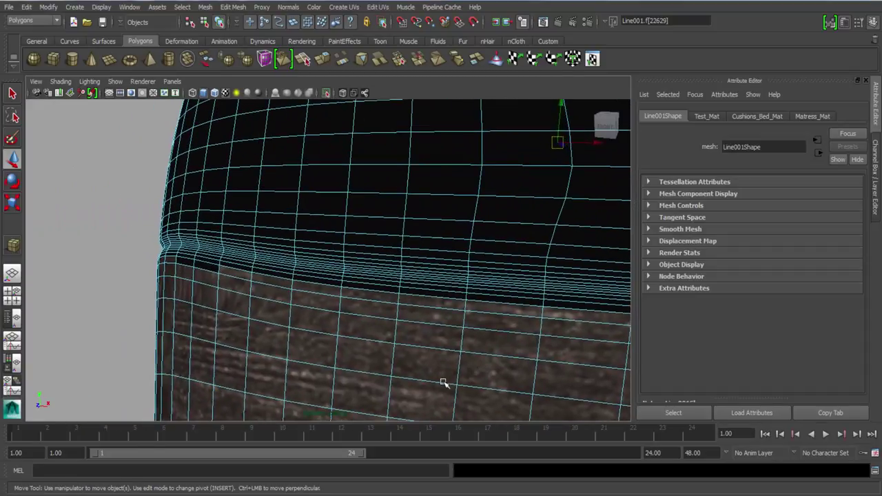
{"action": "left_click_drag", "start_coordinate": [442, 381], "coordinate": [204, 307], "text": "alt"}
{"action": "scroll", "coordinate": [202, 306], "scroll_direction": "down", "scroll_amount": 6}
{"action": "scroll", "coordinate": [186, 296], "scroll_direction": "up", "scroll_amount": 2}
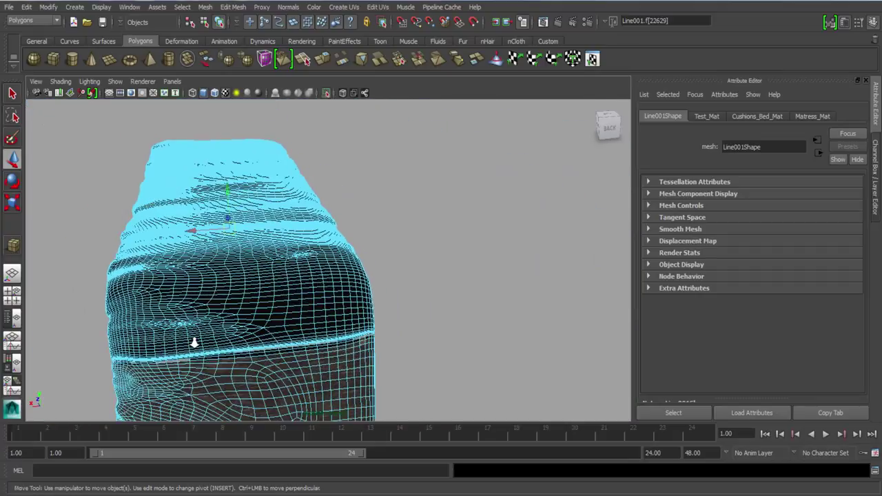
{"action": "middle_click_drag", "start_coordinate": [340, 344], "coordinate": [341, 340], "text": "alt"}
{"action": "right_click_drag", "start_coordinate": [341, 339], "coordinate": [344, 384], "text": "alt"}
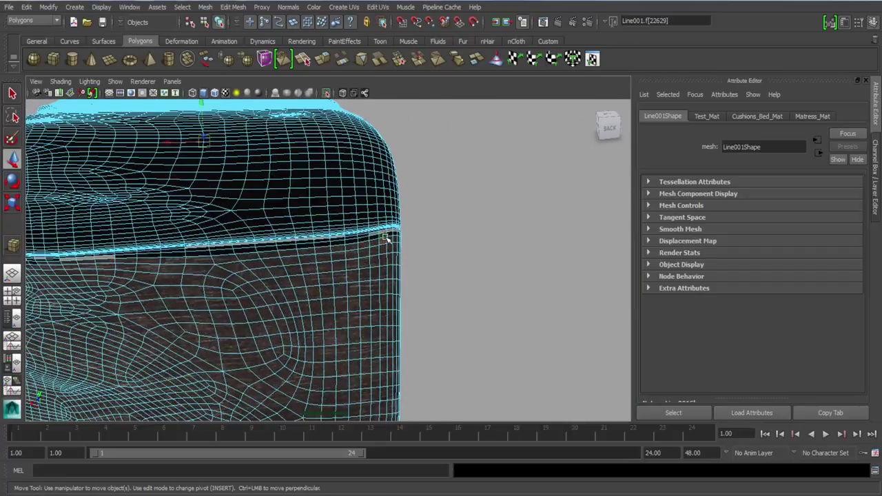
Step: Assign the existing Matress_Mat material to the selected seam faces
{"action": "right_click_drag", "start_coordinate": [386, 238], "coordinate": [466, 319]}
{"action": "right_click_drag", "start_coordinate": [276, 281], "coordinate": [386, 300], "text": "alt"}
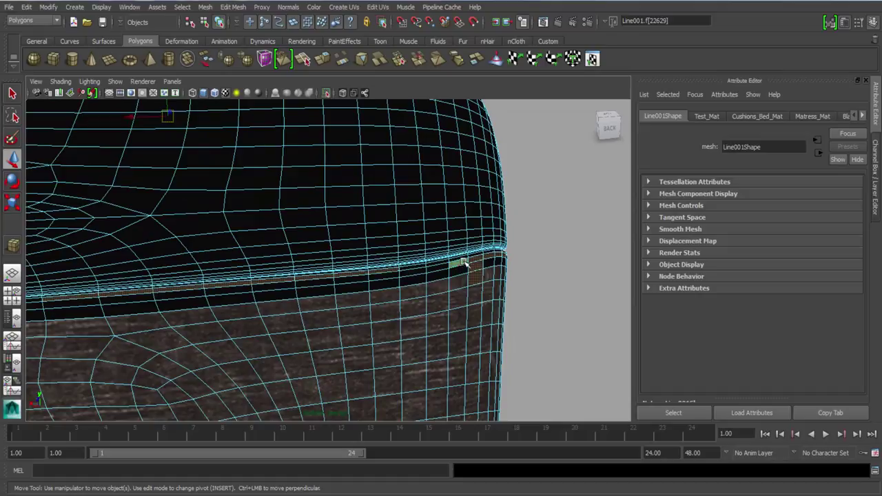
{"action": "right_click_drag", "start_coordinate": [467, 268], "coordinate": [556, 389]}
{"action": "right_click_drag", "start_coordinate": [361, 293], "coordinate": [329, 262], "text": "alt"}
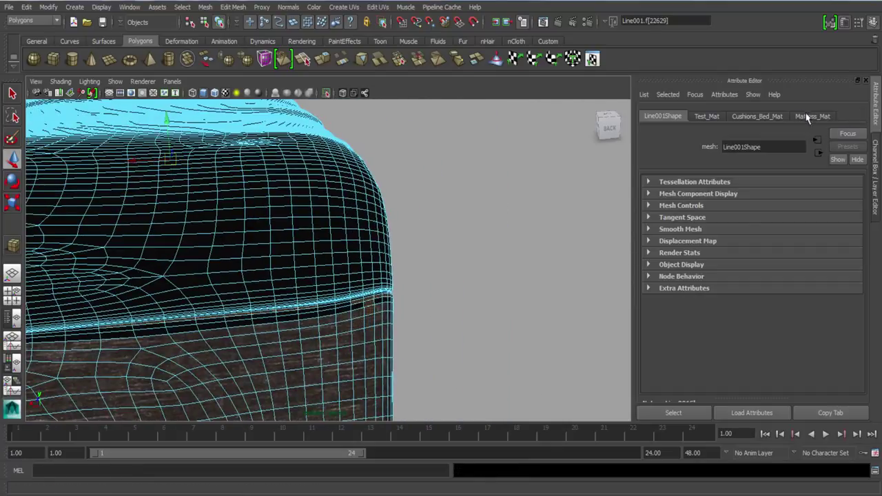
Step: Connect a Ramp texture to Matress_Mat's diffuse color and reduce the ramp to a single color entry
{"action": "left_click", "coordinate": [812, 116]}
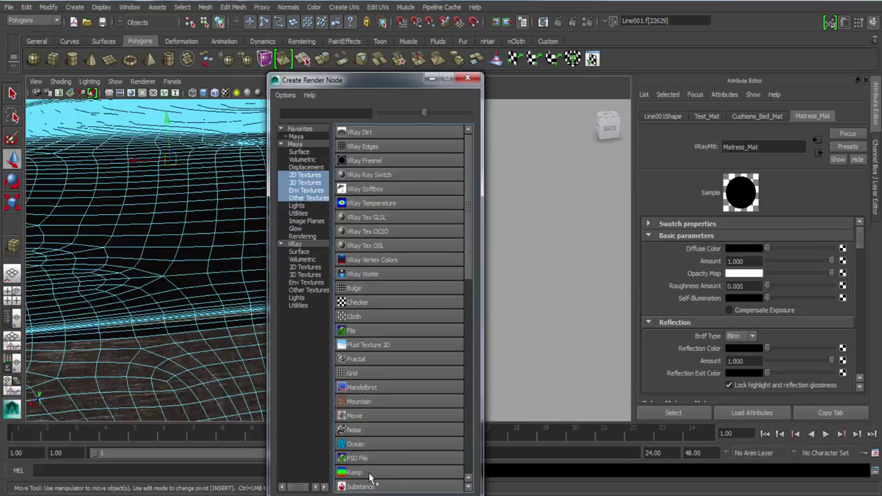
{"action": "left_click", "coordinate": [370, 475]}
{"action": "left_click", "coordinate": [831, 233]}
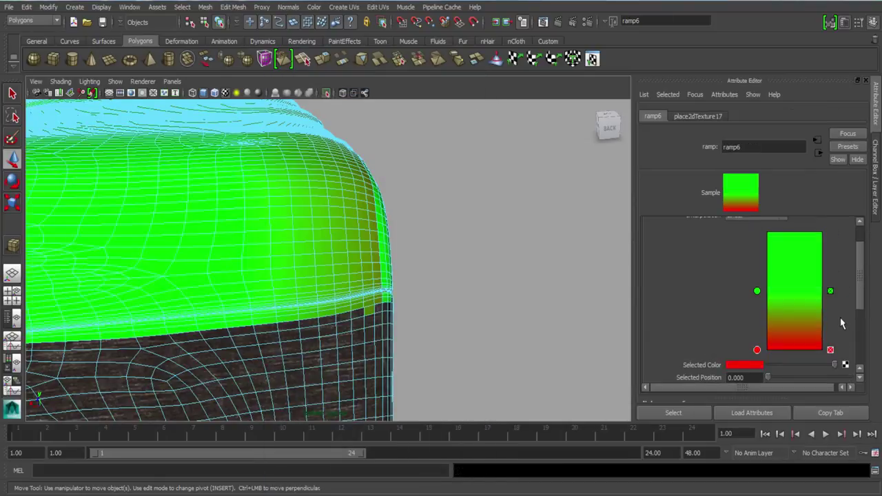
{"action": "left_click", "coordinate": [831, 291]}
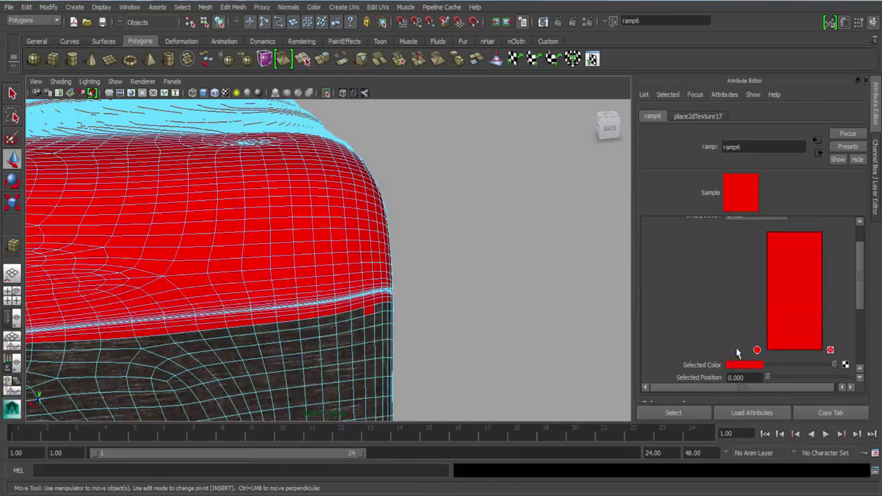
Step: Set the ramp's remaining color to a pale cream yellow
{"action": "left_click", "coordinate": [744, 365]}
{"action": "left_click", "coordinate": [708, 335]}
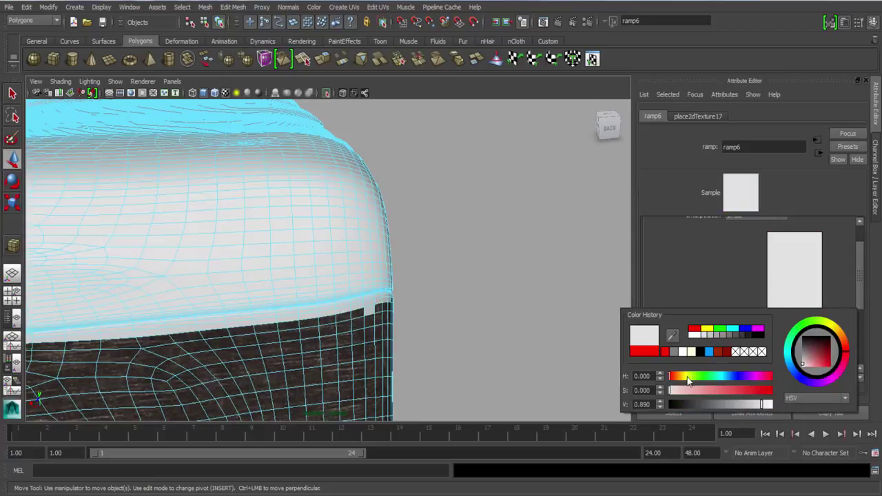
{"action": "left_click", "coordinate": [708, 328]}
{"action": "left_click_drag", "start_coordinate": [689, 390], "coordinate": [691, 394]}
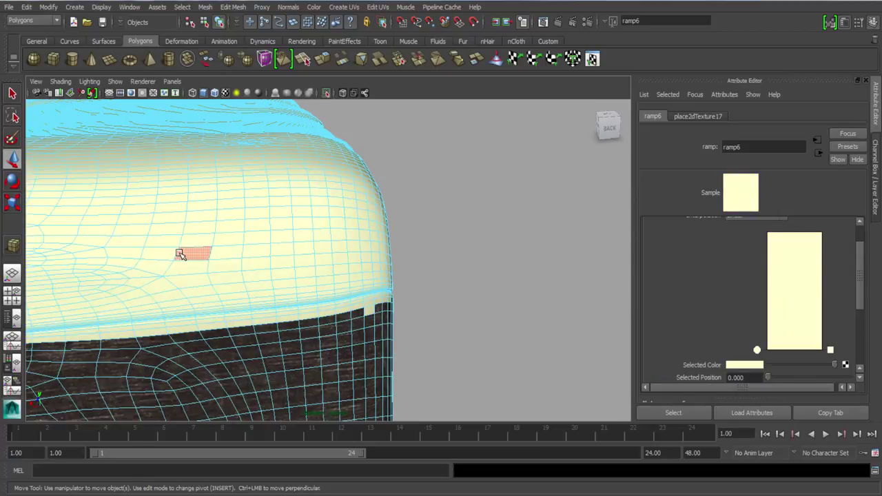
Step: Return the blanket to object mode and turn off the isolated view so the whole bedroom shows
{"action": "right_click_drag", "start_coordinate": [180, 253], "coordinate": [254, 190]}
{"action": "left_click", "coordinate": [123, 81]}
{"action": "mouse_move", "coordinate": [148, 72]}
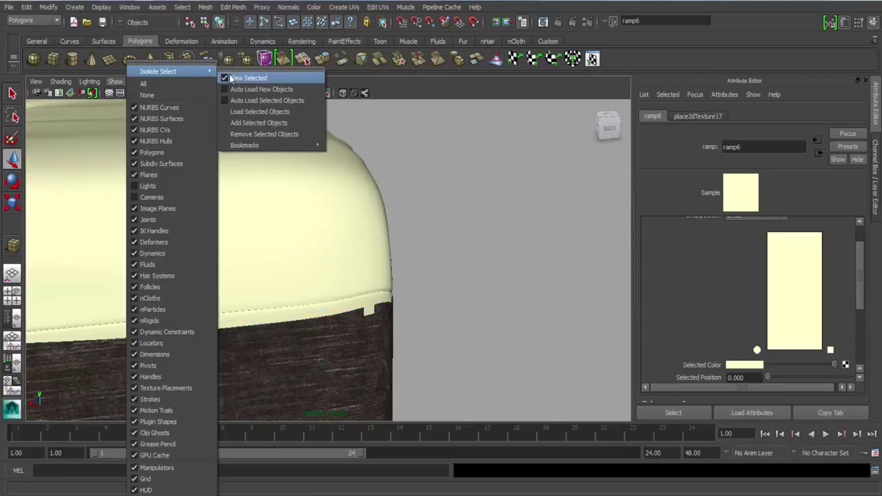
{"action": "left_click", "coordinate": [233, 79]}
Step: Select the grey bed cover and the grey mattress and assign Matress_Mat to both
{"action": "middle_click_drag", "start_coordinate": [283, 290], "coordinate": [374, 299], "text": "alt"}
{"action": "right_click_drag", "start_coordinate": [374, 299], "coordinate": [177, 286], "text": "alt"}
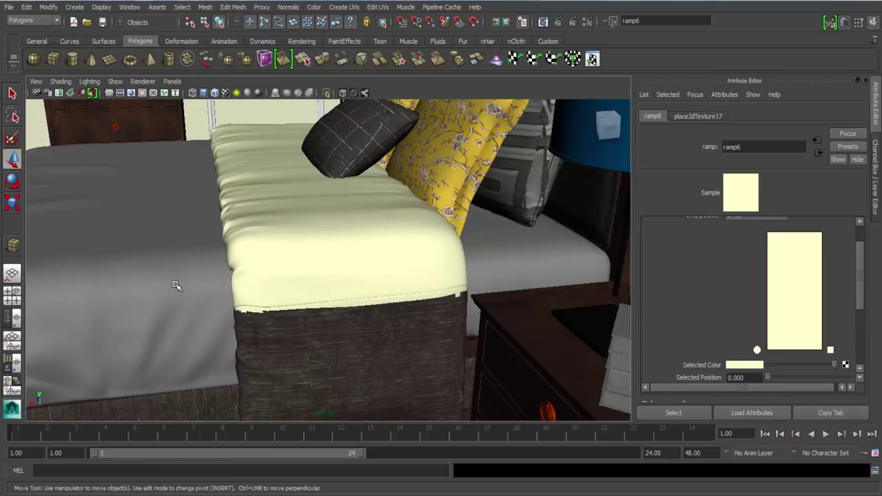
{"action": "left_click_drag", "start_coordinate": [177, 286], "coordinate": [198, 260], "text": "alt"}
{"action": "right_click_drag", "start_coordinate": [199, 251], "coordinate": [245, 234]}
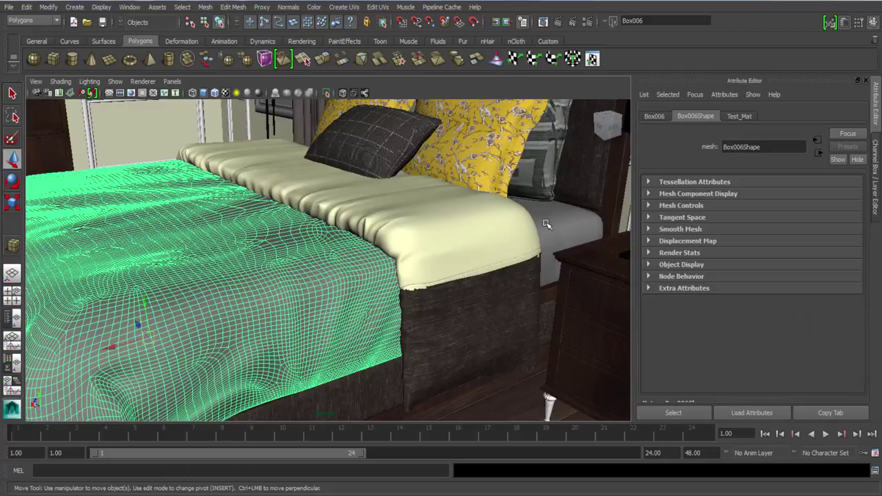
{"action": "left_click", "coordinate": [547, 223], "text": "shift"}
{"action": "mouse_move", "coordinate": [498, 273]}
{"action": "left_mouse_down", "text": "alt"}
{"action": "mouse_move", "coordinate": [472, 280]}
{"action": "mouse_move", "coordinate": [498, 284]}
{"action": "left_mouse_up", "text": "alt"}
{"action": "right_click_drag", "start_coordinate": [238, 290], "coordinate": [311, 388]}
Step: Connect a File texture to the bump map of the bed cover's Matress_Mat material
{"action": "middle_click_drag", "start_coordinate": [107, 338], "coordinate": [196, 310], "text": "alt"}
{"action": "left_click_drag", "start_coordinate": [196, 310], "coordinate": [282, 335], "text": "alt"}
{"action": "right_click_drag", "start_coordinate": [281, 335], "coordinate": [303, 269], "text": "alt"}
{"action": "middle_click_drag", "start_coordinate": [304, 269], "coordinate": [305, 305], "text": "alt"}
{"action": "left_click_drag", "start_coordinate": [305, 305], "coordinate": [228, 303], "text": "alt"}
{"action": "right_click_drag", "start_coordinate": [227, 303], "coordinate": [110, 297], "text": "alt"}
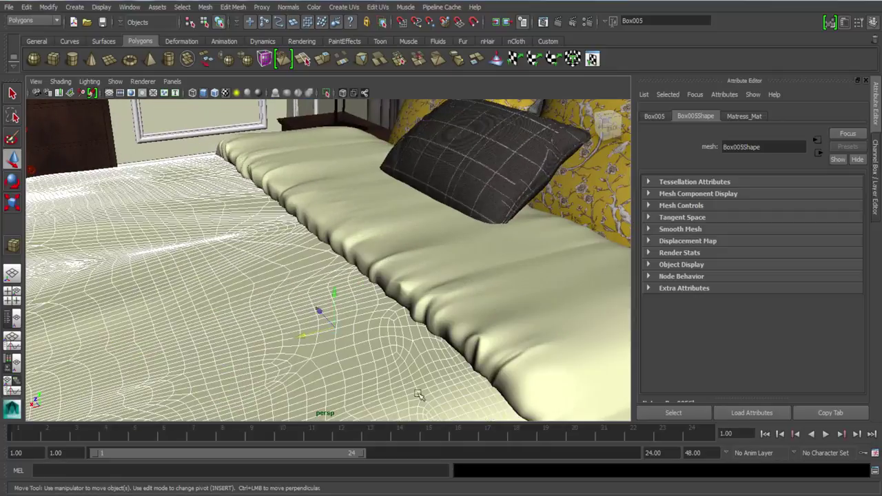
{"action": "left_click", "coordinate": [732, 116]}
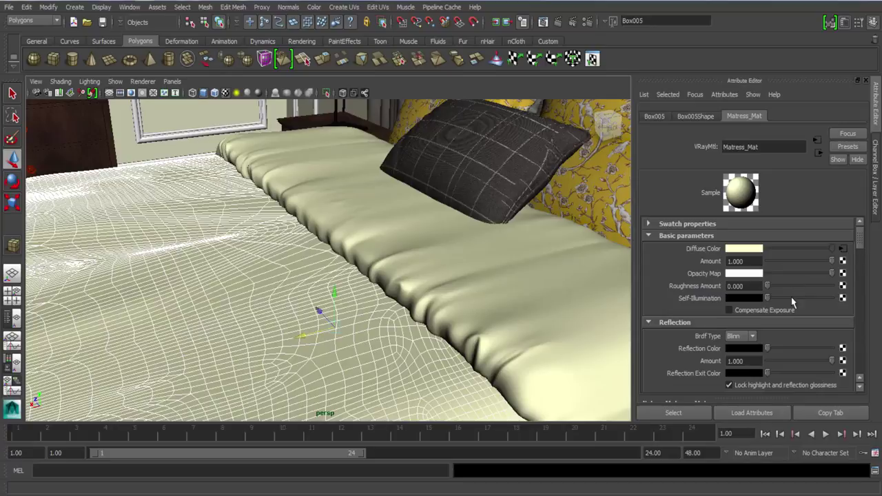
{"action": "scroll", "coordinate": [793, 303], "scroll_direction": "down", "scroll_amount": 10}
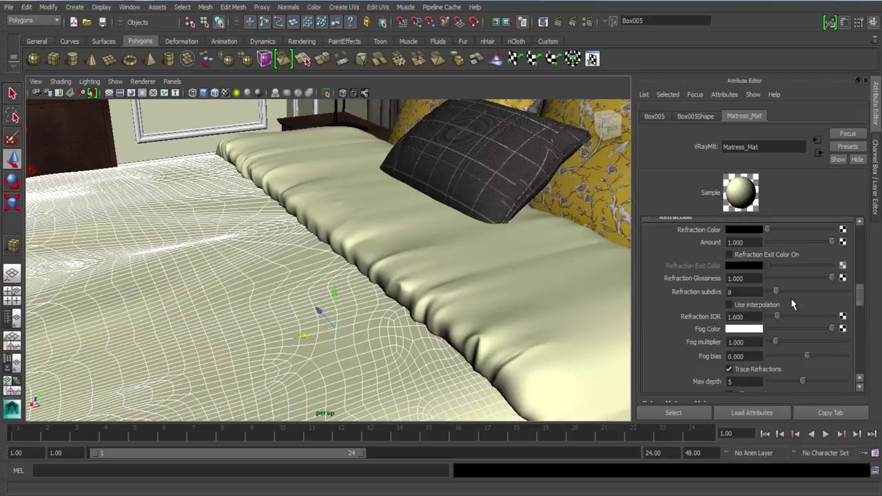
{"action": "scroll", "coordinate": [793, 303], "scroll_direction": "down", "scroll_amount": 8}
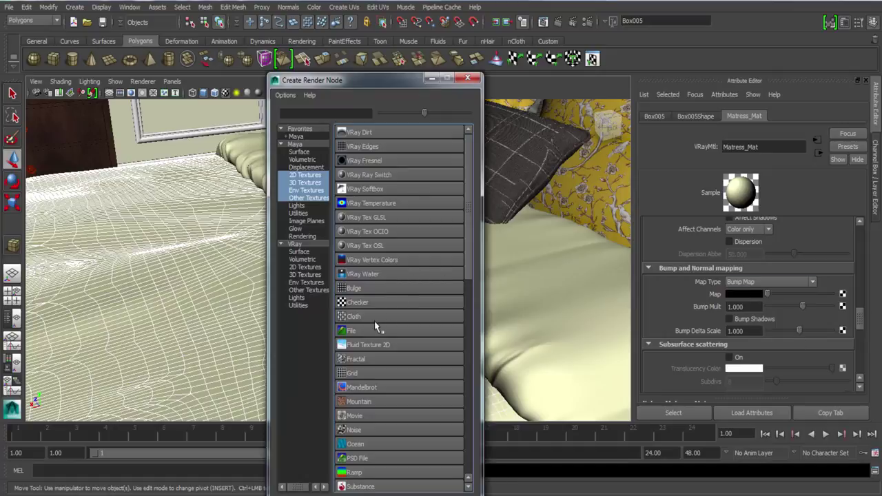
{"action": "left_click", "coordinate": [376, 337]}
Step: Preview the fabric images in the sourceimages folder and load 2399-14.jpg as the bump texture
{"action": "left_click", "coordinate": [847, 282]}
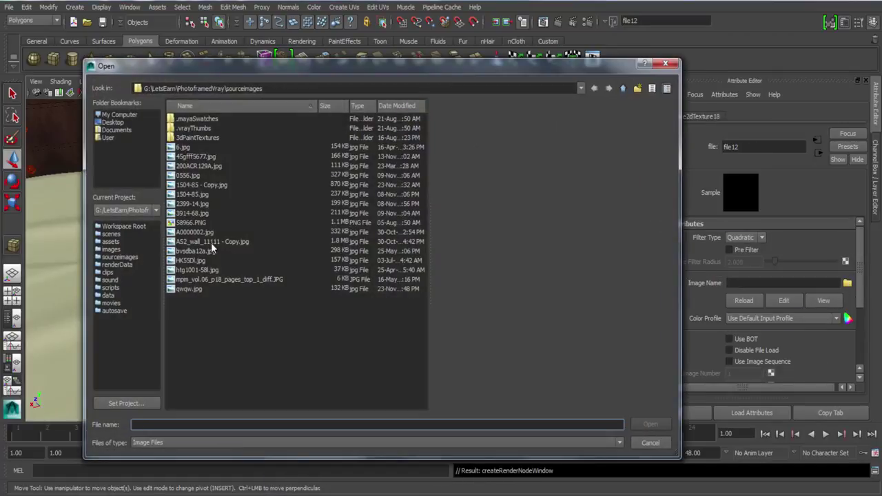
{"action": "left_click", "coordinate": [209, 234]}
{"action": "left_click", "coordinate": [205, 223]}
{"action": "left_click", "coordinate": [205, 213]}
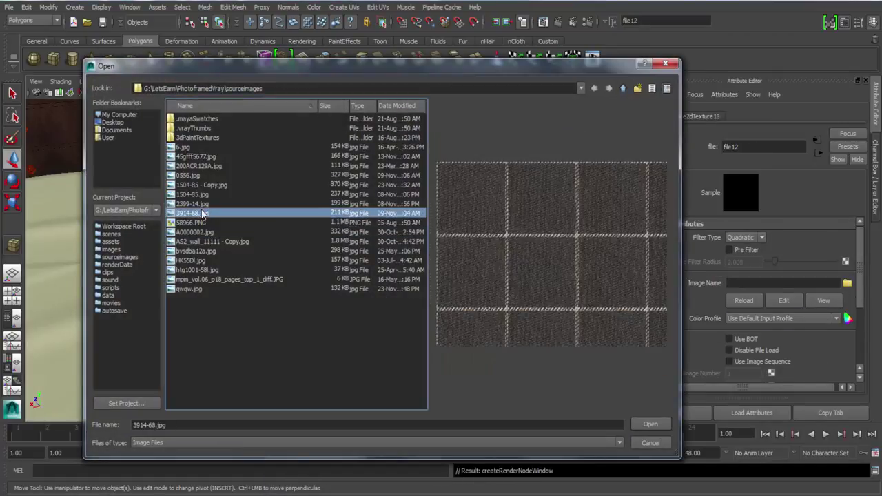
{"action": "left_click", "coordinate": [205, 204]}
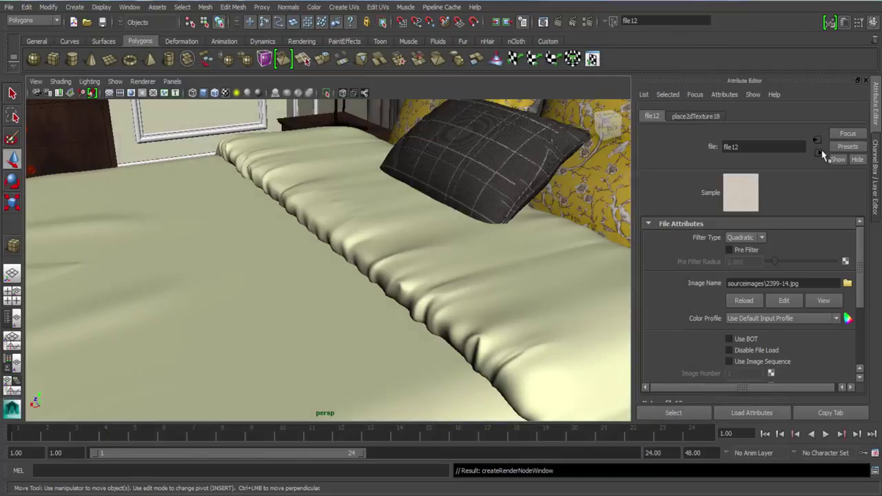
Step: Set Matress_Mat's bump multiplier to 2
{"action": "scroll", "coordinate": [763, 256], "scroll_direction": "down", "scroll_amount": 3}
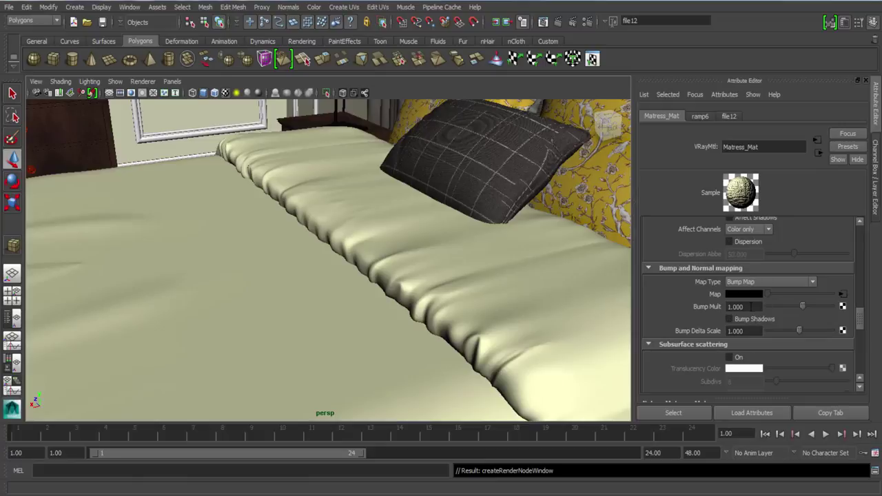
{"action": "left_click_drag", "start_coordinate": [750, 307], "coordinate": [710, 299]}
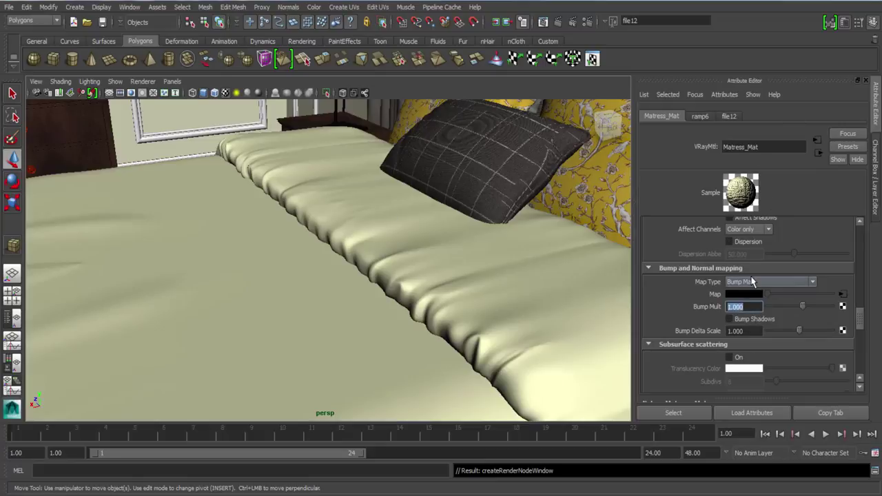
{"action": "type", "text": "2"}
{"action": "key", "text": "Return"}
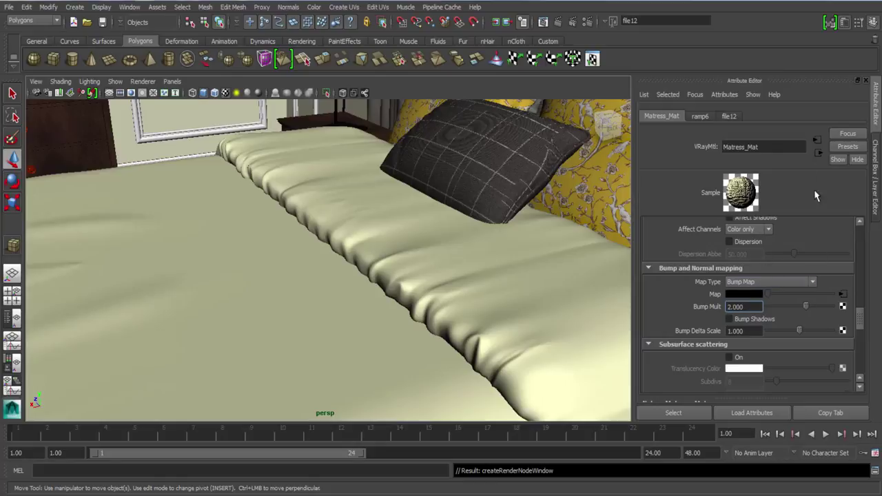
Step: Look over the bed, chandelier, walls and dresser for objects without a final material, and check the wall's material
{"action": "left_click_drag", "start_coordinate": [348, 256], "coordinate": [295, 242], "text": "alt"}
{"action": "right_click_drag", "start_coordinate": [295, 242], "coordinate": [262, 142], "text": "alt"}
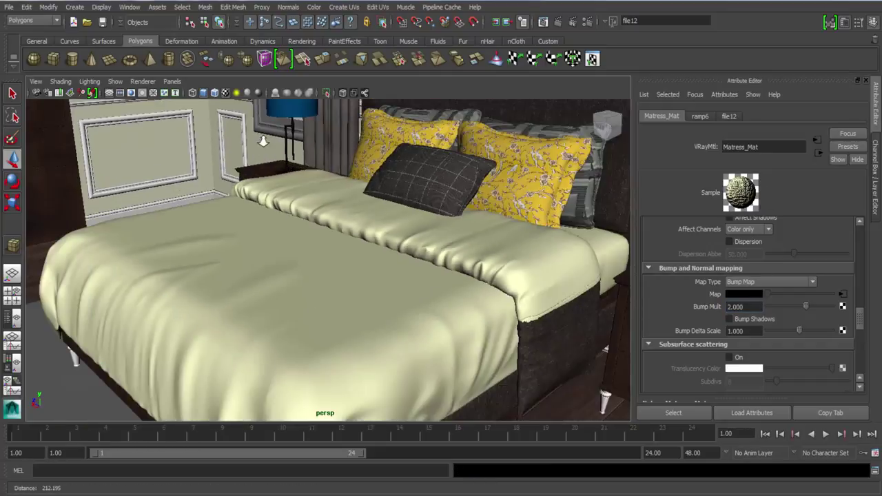
{"action": "middle_click_drag", "start_coordinate": [258, 286], "coordinate": [256, 304], "text": "alt"}
{"action": "left_click_drag", "start_coordinate": [256, 303], "coordinate": [237, 220], "text": "alt"}
{"action": "middle_click_drag", "start_coordinate": [236, 221], "coordinate": [255, 324], "text": "alt"}
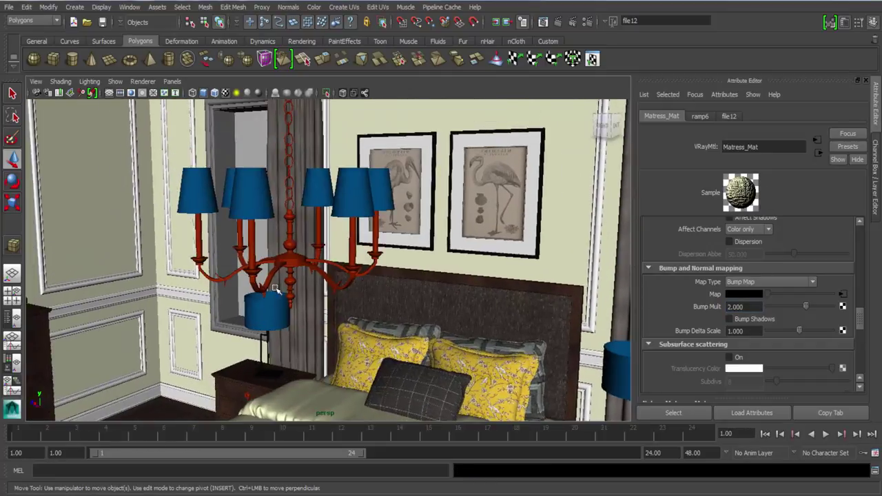
{"action": "right_click_drag", "start_coordinate": [255, 324], "coordinate": [234, 242], "text": "alt"}
{"action": "left_click_drag", "start_coordinate": [235, 241], "coordinate": [258, 234], "text": "alt"}
{"action": "mouse_move", "coordinate": [259, 234]}
{"action": "right_mouse_down", "text": "alt"}
{"action": "mouse_move", "coordinate": [246, 166]}
{"action": "mouse_move", "coordinate": [267, 237]}
{"action": "right_mouse_up", "text": "alt"}
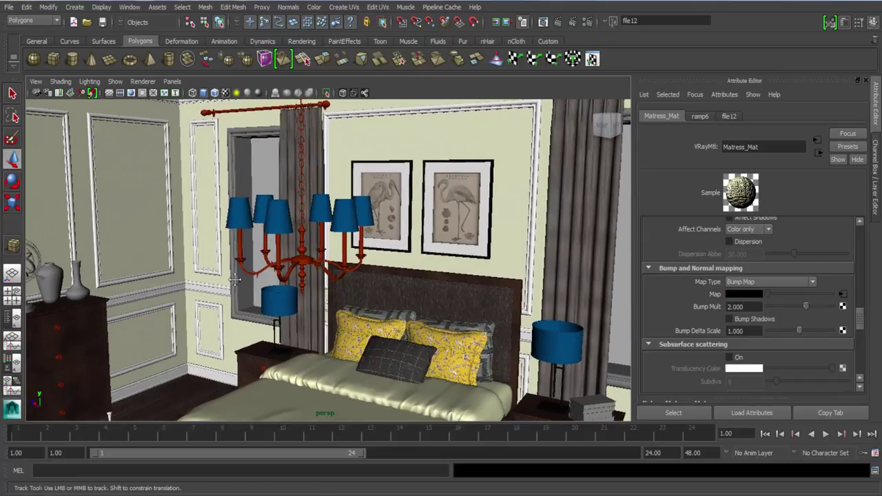
{"action": "middle_click_drag", "start_coordinate": [231, 293], "coordinate": [375, 287], "text": "alt"}
{"action": "left_click", "coordinate": [227, 279]}
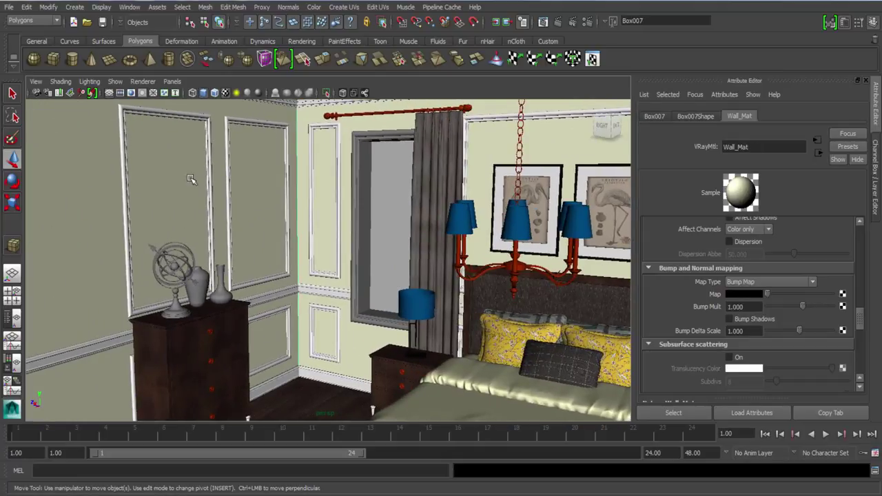
Step: Assign the existing Brown_Mat material to the armillary sphere ornament on the dresser
{"action": "right_click_drag", "start_coordinate": [191, 181], "coordinate": [353, 291], "text": "alt"}
{"action": "left_click_drag", "start_coordinate": [276, 296], "coordinate": [310, 303], "text": "alt"}
{"action": "right_click_drag", "start_coordinate": [309, 303], "coordinate": [331, 319], "text": "alt"}
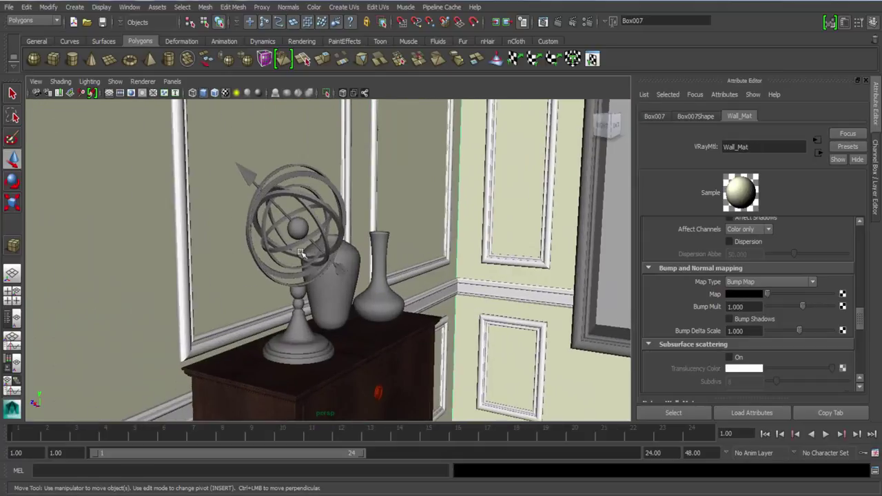
{"action": "left_click", "coordinate": [299, 241]}
{"action": "right_click_drag", "start_coordinate": [299, 241], "coordinate": [299, 284]}
{"action": "mouse_move", "coordinate": [317, 478]}
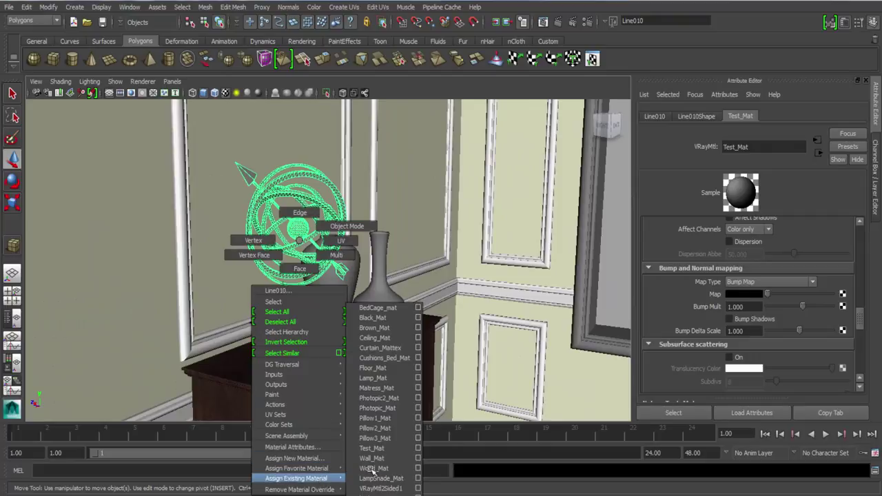
{"action": "left_click", "coordinate": [388, 328]}
{"action": "left_click_drag", "start_coordinate": [331, 323], "coordinate": [360, 327], "text": "alt"}
{"action": "right_click_drag", "start_coordinate": [361, 327], "coordinate": [368, 356], "text": "alt"}
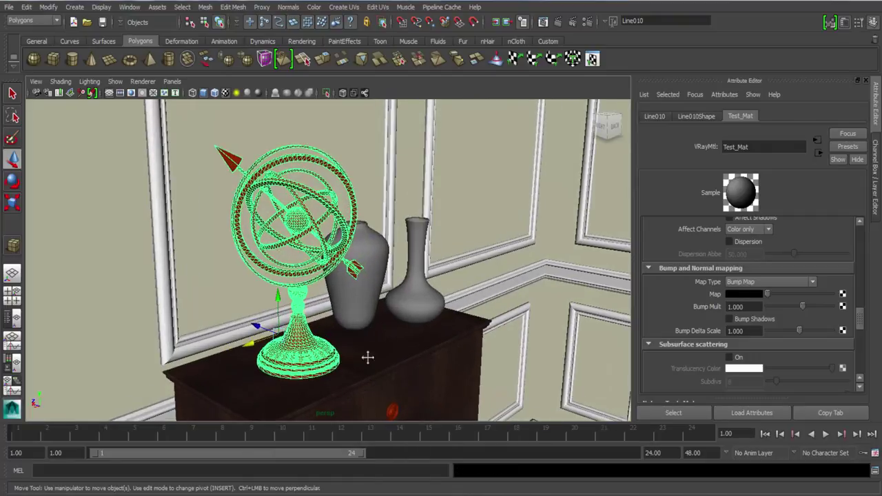
Step: Assign a new VRayMtl named Ceramic_Mat to the two vases on the dresser
{"action": "middle_click_drag", "start_coordinate": [368, 356], "coordinate": [304, 378], "text": "alt"}
{"action": "left_click_drag", "start_coordinate": [304, 338], "coordinate": [361, 306], "text": "alt"}
{"action": "left_click", "coordinate": [361, 305]}
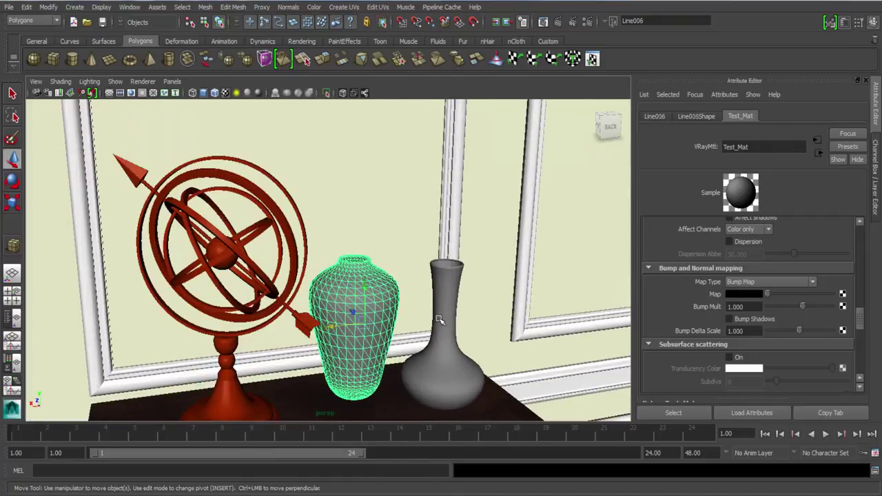
{"action": "left_click", "coordinate": [440, 321], "text": "shift"}
{"action": "right_click", "coordinate": [446, 260]}
{"action": "left_click", "coordinate": [442, 477]}
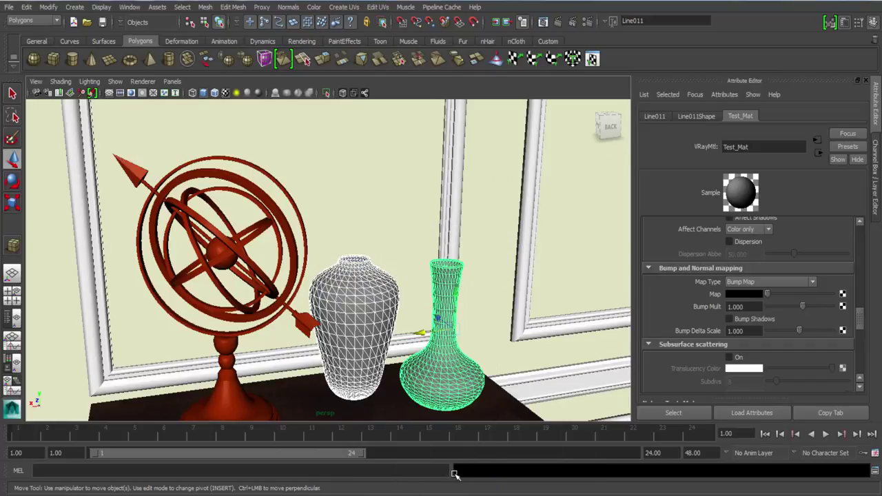
{"action": "left_click", "coordinate": [371, 227]}
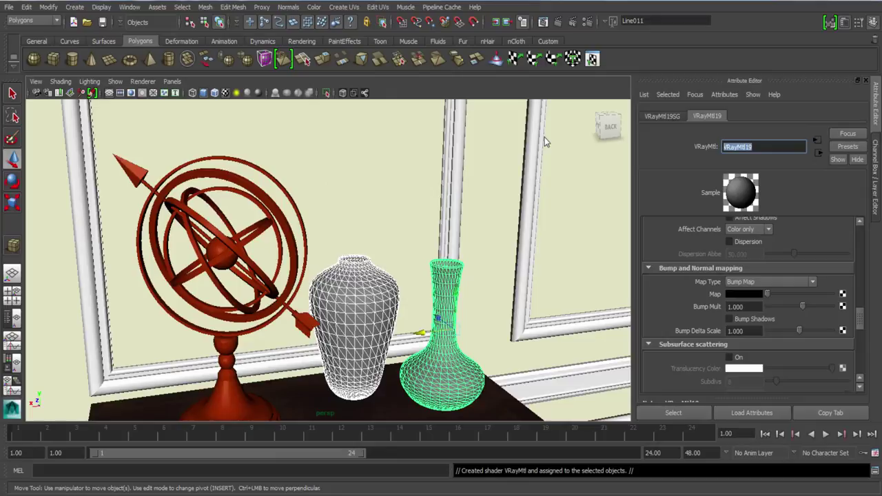
{"action": "type", "text": "Ceramic_Mat"}
{"action": "key", "text": "Return"}
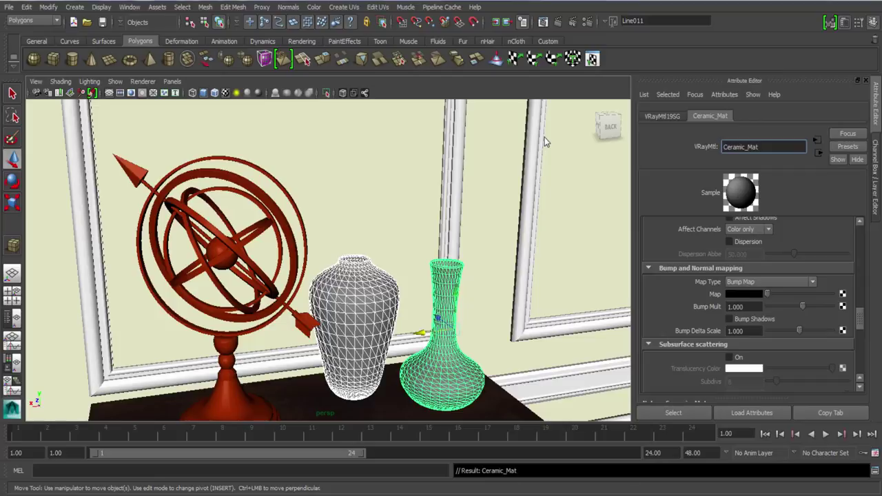
{"action": "scroll", "coordinate": [672, 341], "scroll_direction": "up", "scroll_amount": 10}
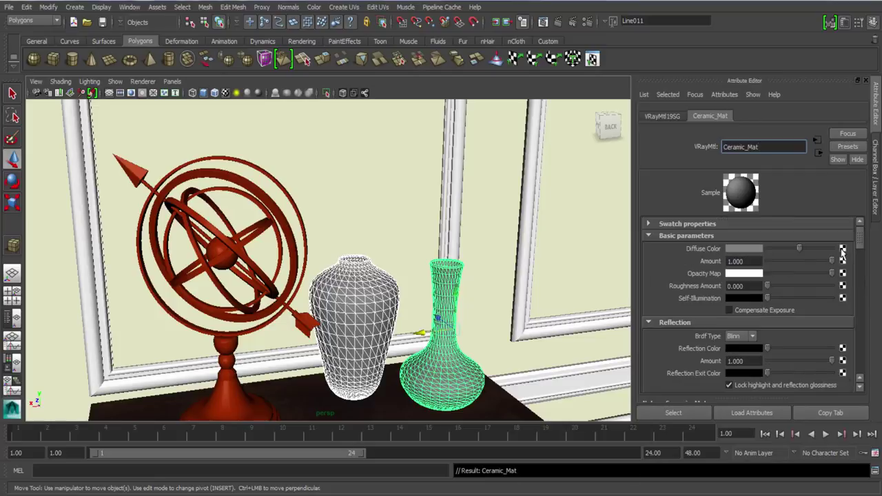
{"action": "left_click", "coordinate": [842, 250]}
{"action": "left_click", "coordinate": [368, 333]}
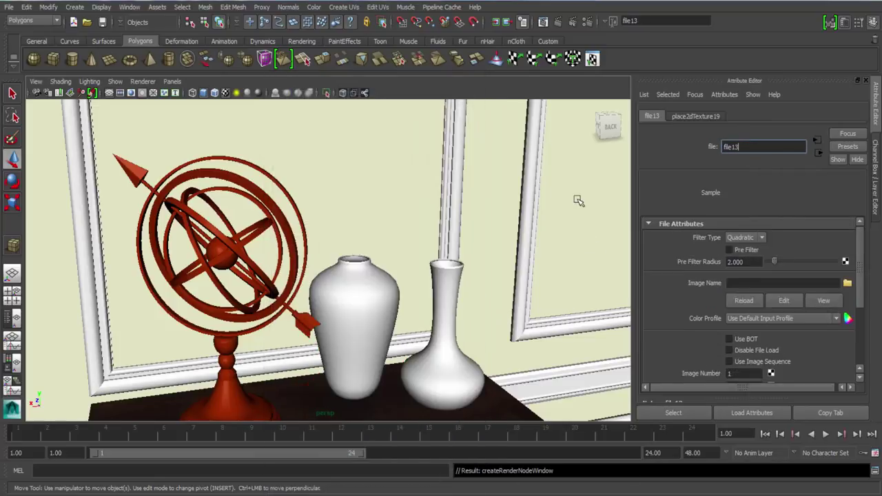
{"action": "left_click", "coordinate": [819, 153]}
{"action": "right_click", "coordinate": [716, 250]}
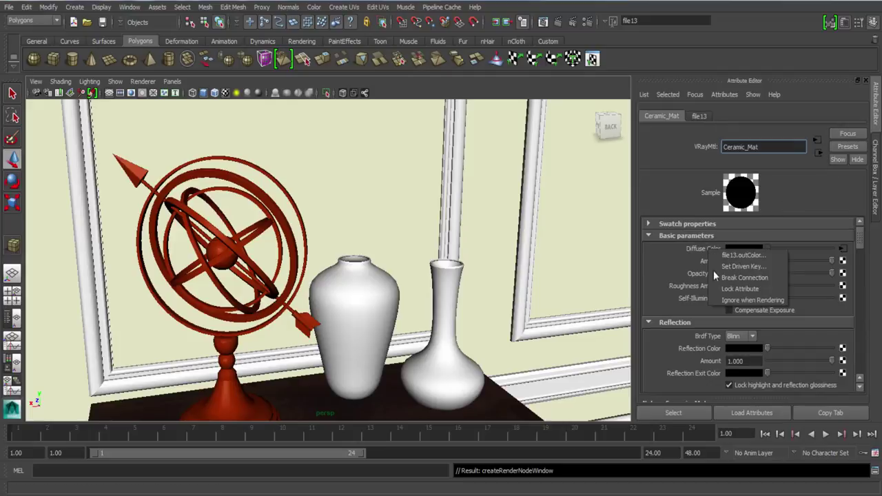
{"action": "left_click", "coordinate": [744, 277]}
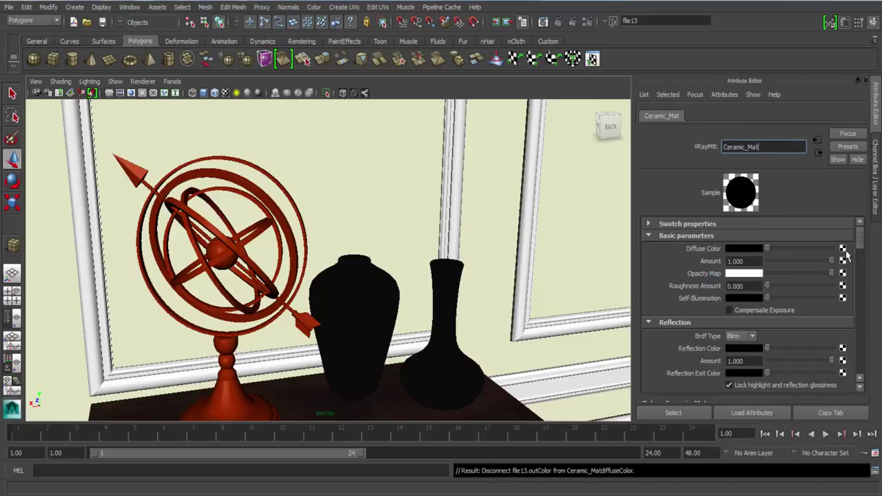
Step: Map a ramp to Ceramic_Mat's diffuse color, remove its extra color entries and make the remaining one white
{"action": "left_click", "coordinate": [842, 249]}
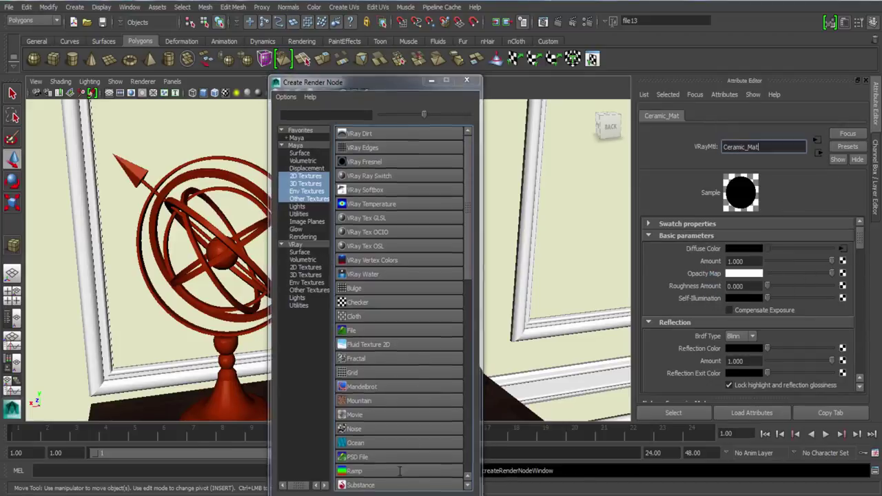
{"action": "left_click", "coordinate": [400, 471]}
{"action": "left_click", "coordinate": [830, 233]}
{"action": "left_click", "coordinate": [830, 291]}
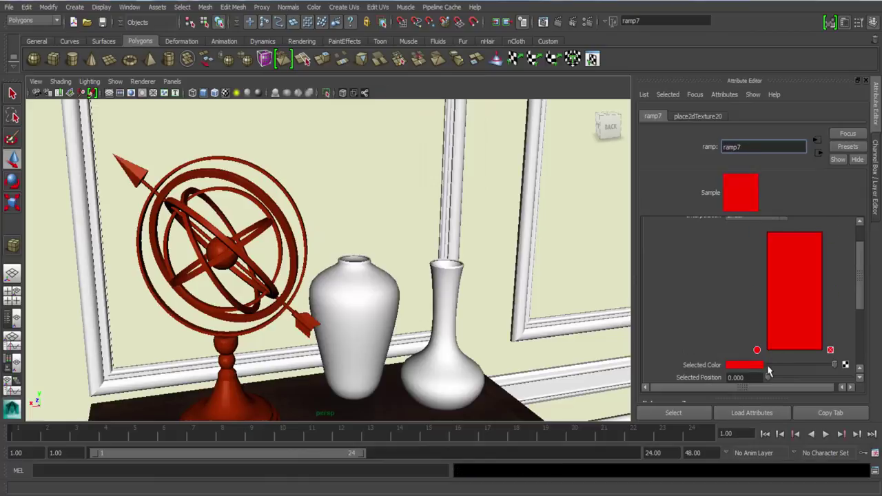
{"action": "left_click", "coordinate": [754, 365]}
{"action": "left_click_drag", "start_coordinate": [753, 398], "coordinate": [674, 393]}
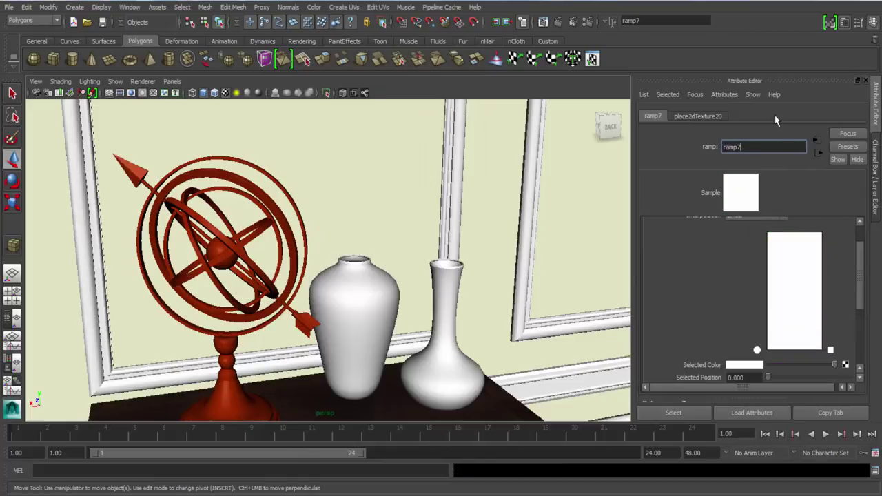
Step: Give Ceramic_Mat a dark grey reflection color and a reflection glossiness of 0.8, keeping the material name Ceramic_Mat
{"action": "left_click", "coordinate": [818, 153]}
{"action": "left_click_drag", "start_coordinate": [782, 349], "coordinate": [779, 350]}
{"action": "scroll", "coordinate": [782, 353], "scroll_direction": "down", "scroll_amount": 1}
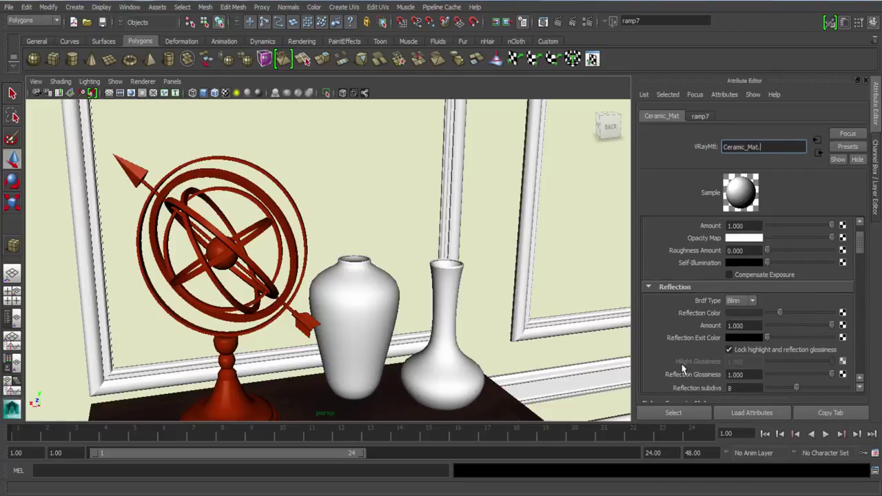
{"action": "double_click", "coordinate": [729, 374]}
{"action": "type", "text": ".8"}
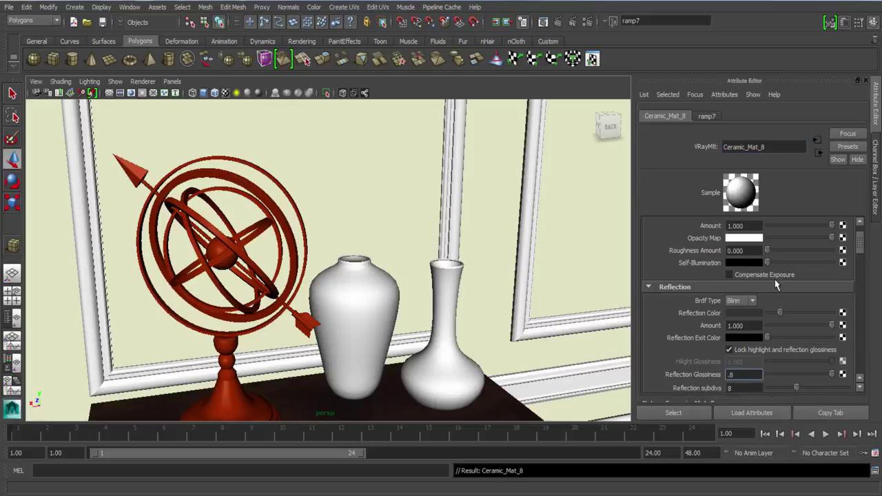
{"action": "key", "text": "Return"}
{"action": "left_click", "coordinate": [777, 145]}
{"action": "key", "text": "Return"}
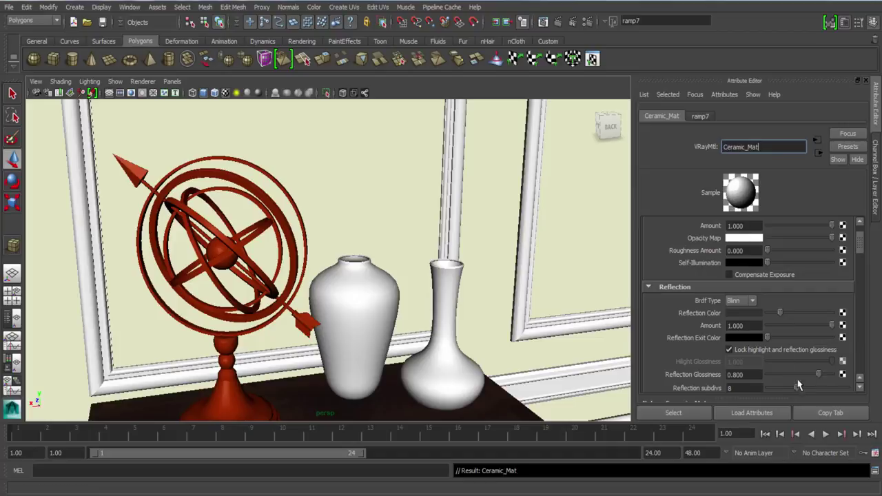
{"action": "left_click_drag", "start_coordinate": [781, 317], "coordinate": [776, 315]}
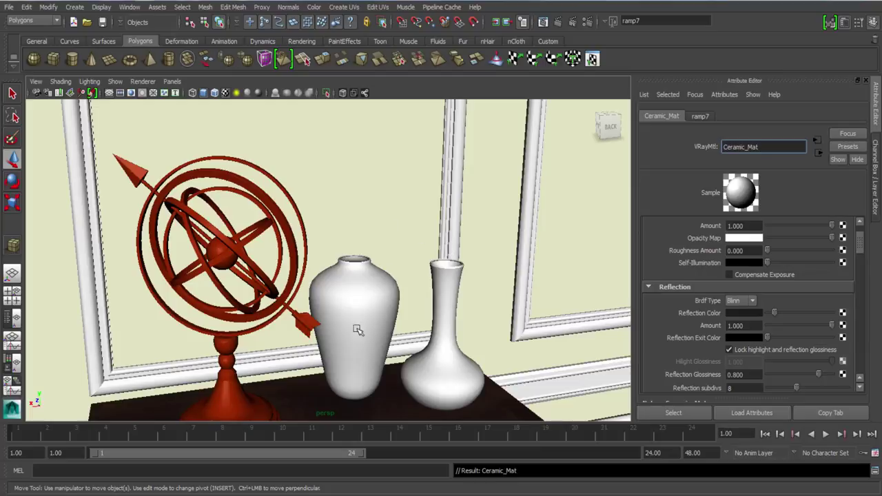
Step: Delete the four stacked books from the nightstand beside the bed
{"action": "left_click_drag", "start_coordinate": [359, 330], "coordinate": [402, 383], "text": "alt"}
{"action": "right_click_drag", "start_coordinate": [402, 383], "coordinate": [317, 241], "text": "alt"}
{"action": "middle_click_drag", "start_coordinate": [206, 293], "coordinate": [76, 241], "text": "alt"}
{"action": "right_click_drag", "start_coordinate": [296, 227], "coordinate": [179, 138], "text": "alt"}
{"action": "middle_click_drag", "start_coordinate": [310, 300], "coordinate": [200, 244], "text": "alt"}
{"action": "right_click_drag", "start_coordinate": [303, 303], "coordinate": [441, 337], "text": "alt"}
{"action": "middle_click_drag", "start_coordinate": [441, 336], "coordinate": [286, 289], "text": "alt"}
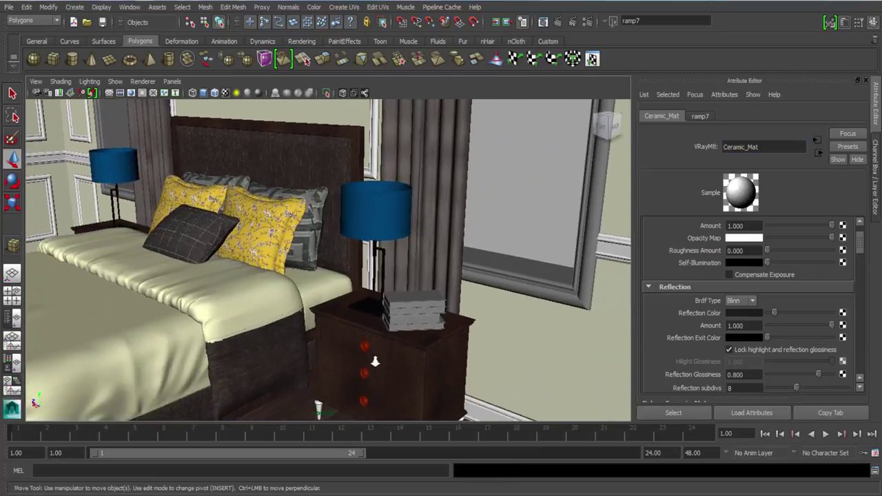
{"action": "right_click_drag", "start_coordinate": [374, 360], "coordinate": [424, 369], "text": "alt"}
{"action": "left_click_drag", "start_coordinate": [413, 359], "coordinate": [405, 354], "text": "alt"}
{"action": "left_click", "coordinate": [527, 310]}
{"action": "left_click", "coordinate": [528, 325], "text": "shift"}
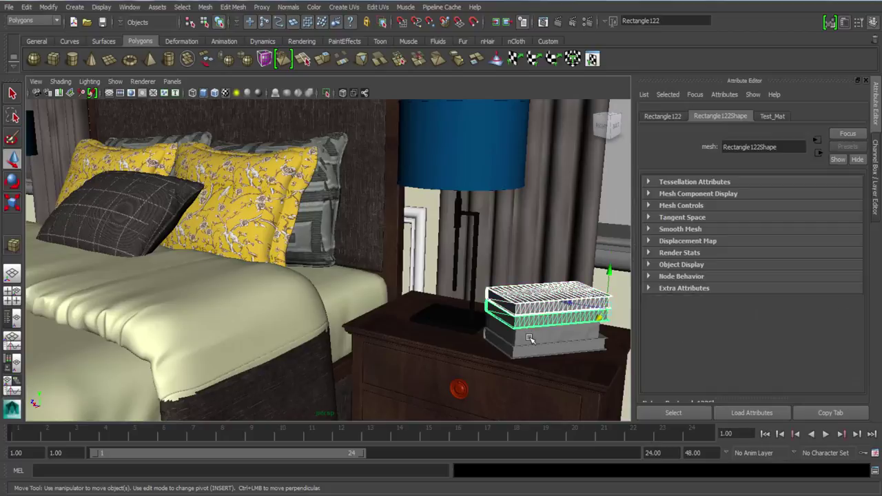
{"action": "left_click", "coordinate": [530, 339], "text": "shift"}
{"action": "left_click", "coordinate": [530, 349], "text": "shift"}
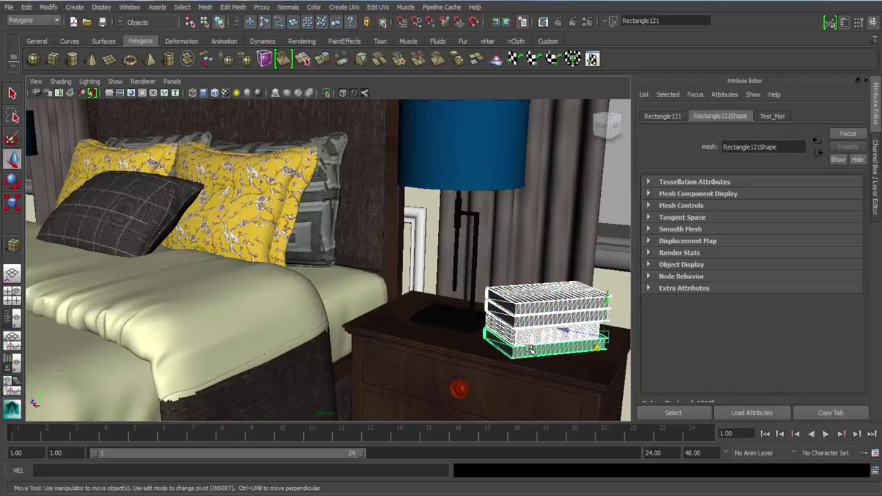
{"action": "key", "text": "Delete"}
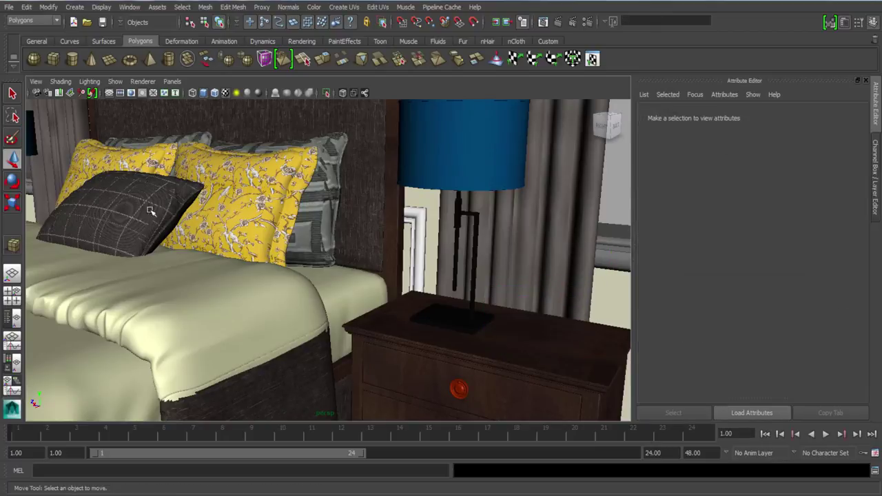
Step: Switch the viewport from the perspective view to camera1
{"action": "middle_click_drag", "start_coordinate": [173, 250], "coordinate": [278, 281], "text": "alt"}
{"action": "left_click_drag", "start_coordinate": [279, 282], "coordinate": [239, 220], "text": "alt"}
{"action": "right_click_drag", "start_coordinate": [238, 220], "coordinate": [217, 128], "text": "alt"}
{"action": "left_click", "coordinate": [176, 82]}
{"action": "mouse_move", "coordinate": [193, 92]}
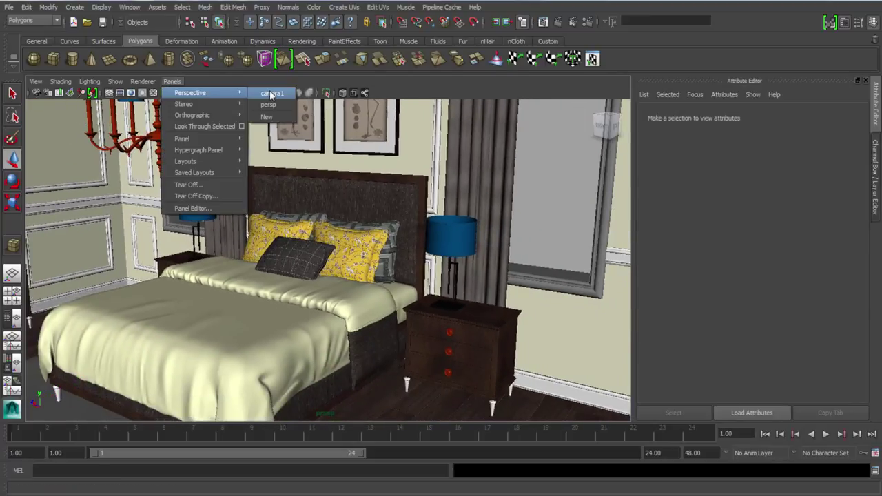
{"action": "left_click", "coordinate": [273, 92]}
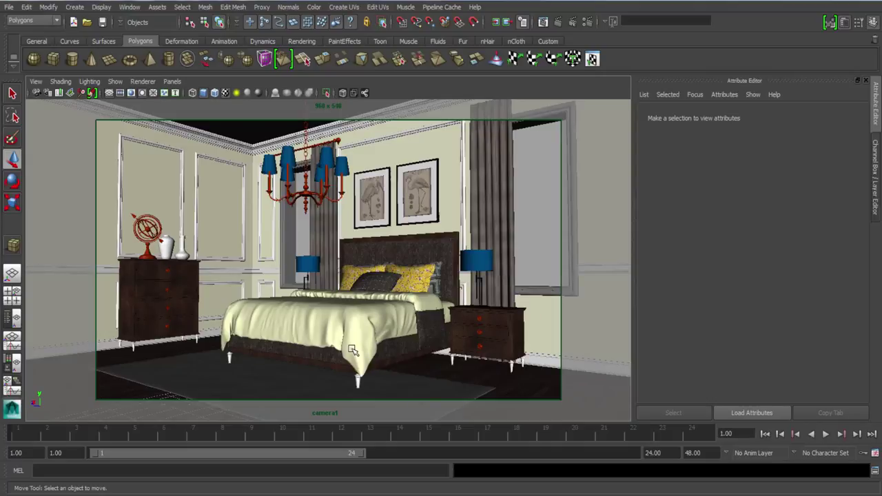
Step: Render the current frame with V-Ray and save the result to the render history
{"action": "left_click", "coordinate": [178, 380]}
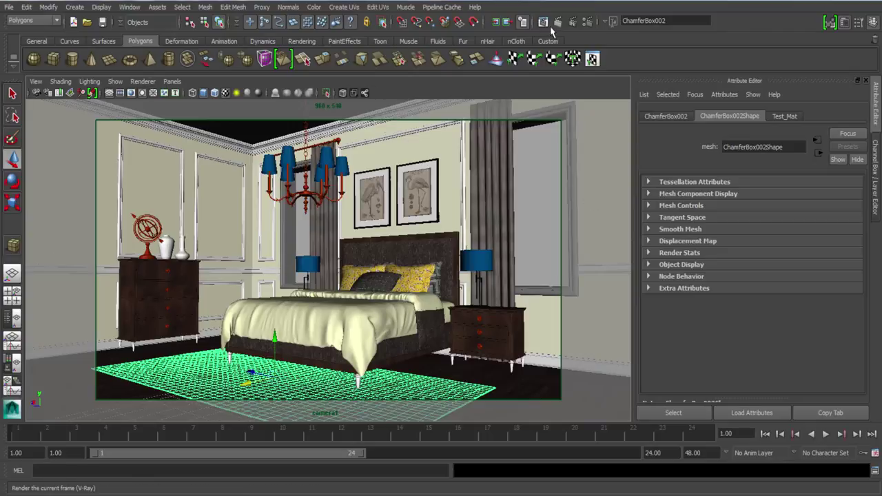
{"action": "left_click", "coordinate": [524, 23]}
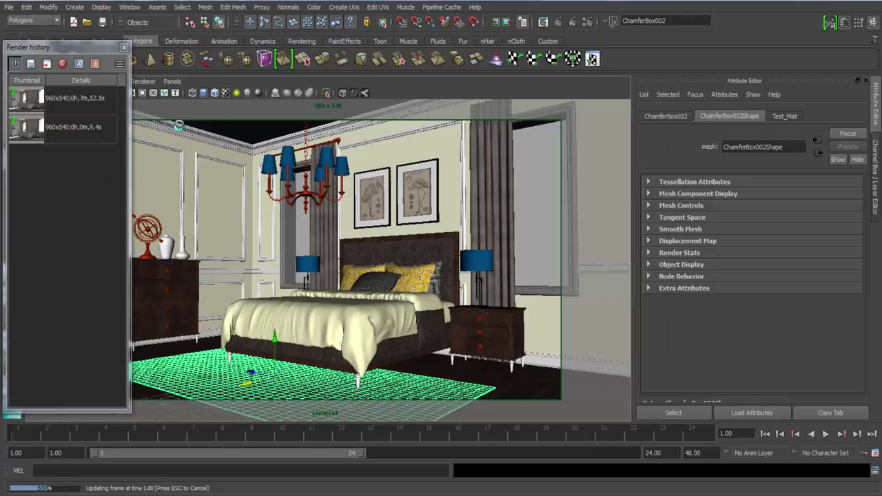
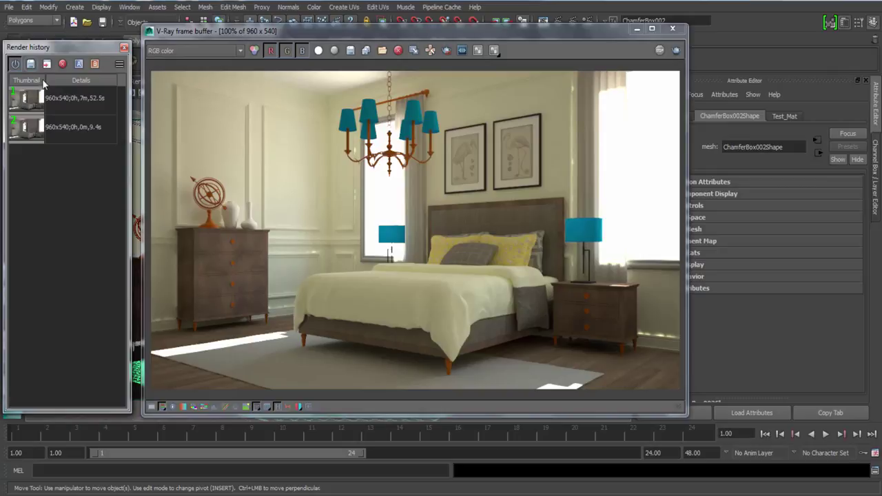
{"action": "left_click", "coordinate": [31, 64]}
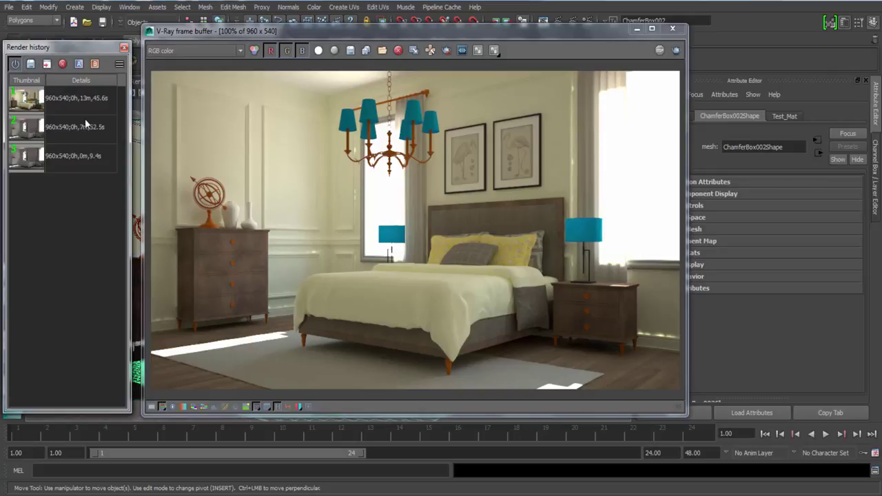
Step: Compare the new textured render with the previous grey render in the render history
{"action": "left_click", "coordinate": [89, 98]}
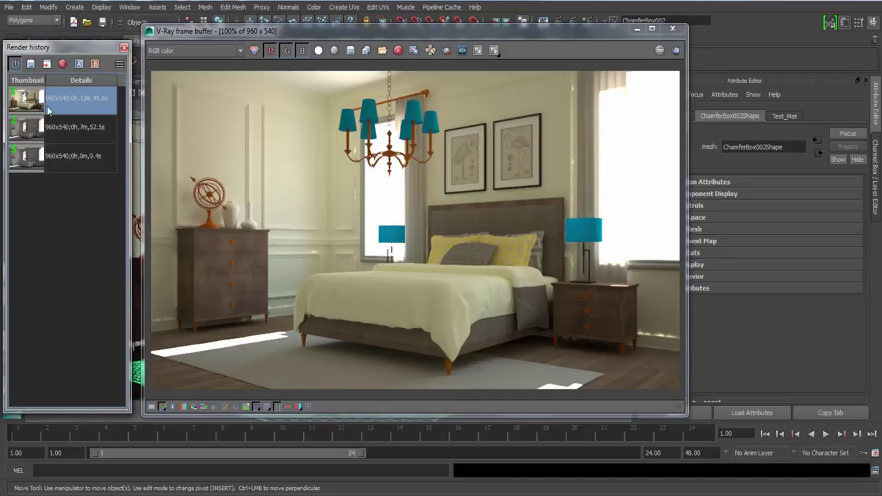
{"action": "left_click", "coordinate": [91, 120]}
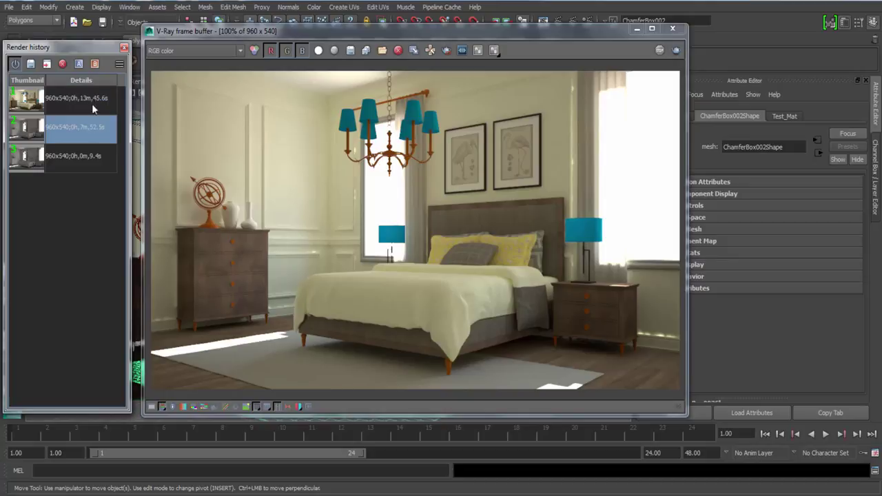
{"action": "left_click", "coordinate": [92, 105]}
{"action": "left_click", "coordinate": [89, 126]}
{"action": "left_click", "coordinate": [83, 100]}
{"action": "left_click", "coordinate": [85, 128]}
{"action": "left_click", "coordinate": [86, 100]}
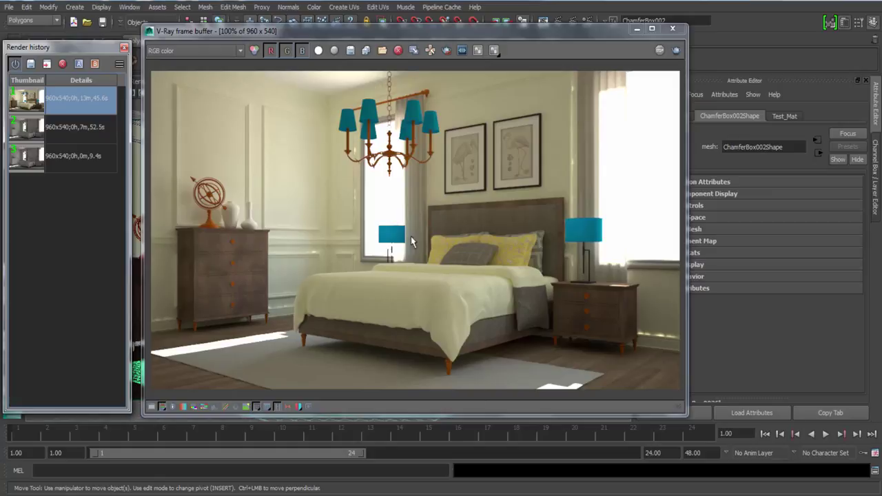
Step: Examine the render at 200% around the bed, nightstand, rug, dresser, pillows, framed pictures and window
{"action": "scroll", "coordinate": [578, 379], "scroll_direction": "up", "scroll_amount": 1}
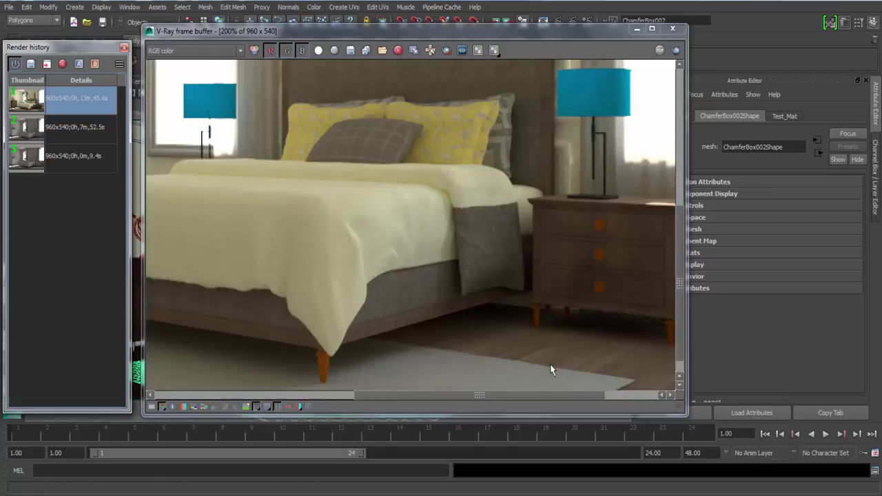
{"action": "middle_click_drag", "start_coordinate": [339, 325], "coordinate": [555, 308]}
{"action": "scroll", "coordinate": [411, 313], "scroll_direction": "down", "scroll_amount": 1}
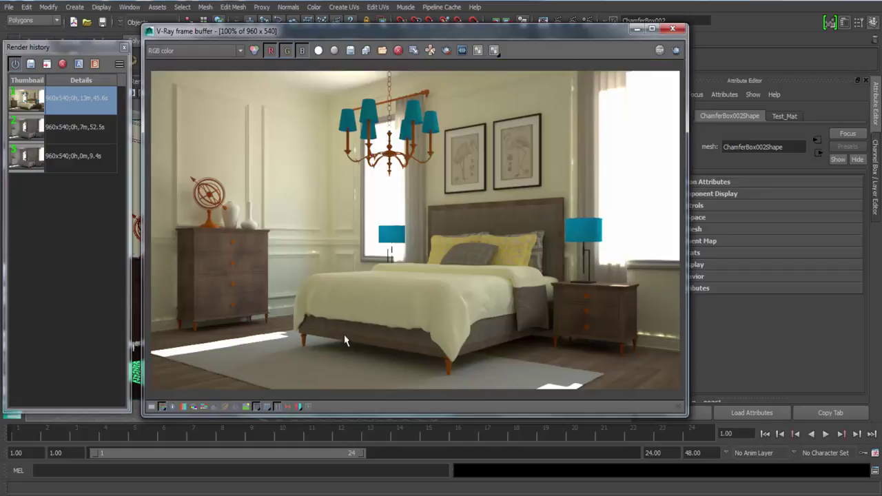
{"action": "scroll", "coordinate": [328, 347], "scroll_direction": "up", "scroll_amount": 1}
{"action": "middle_click_drag", "start_coordinate": [292, 346], "coordinate": [345, 318]}
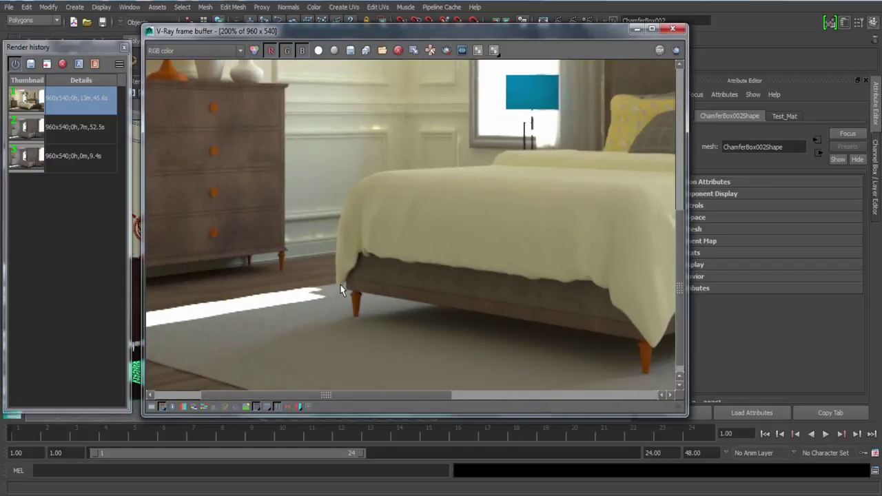
{"action": "scroll", "coordinate": [357, 331], "scroll_direction": "down", "scroll_amount": 1}
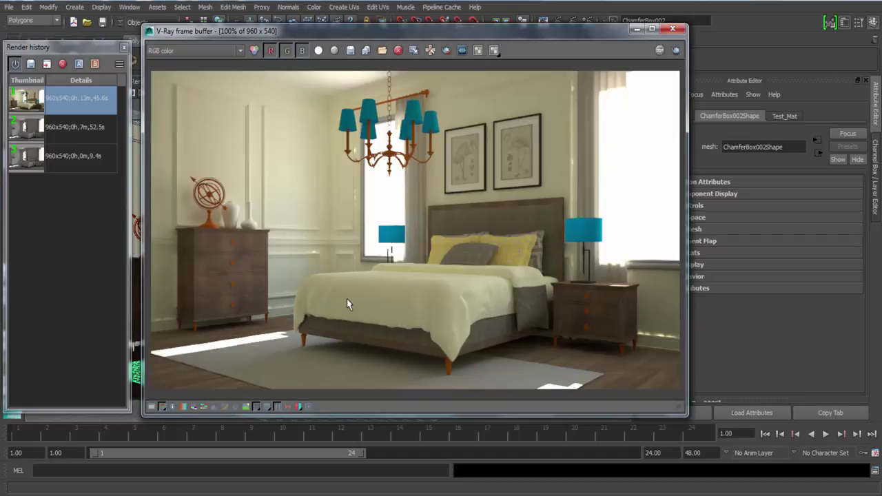
{"action": "scroll", "coordinate": [392, 255], "scroll_direction": "up", "scroll_amount": 1}
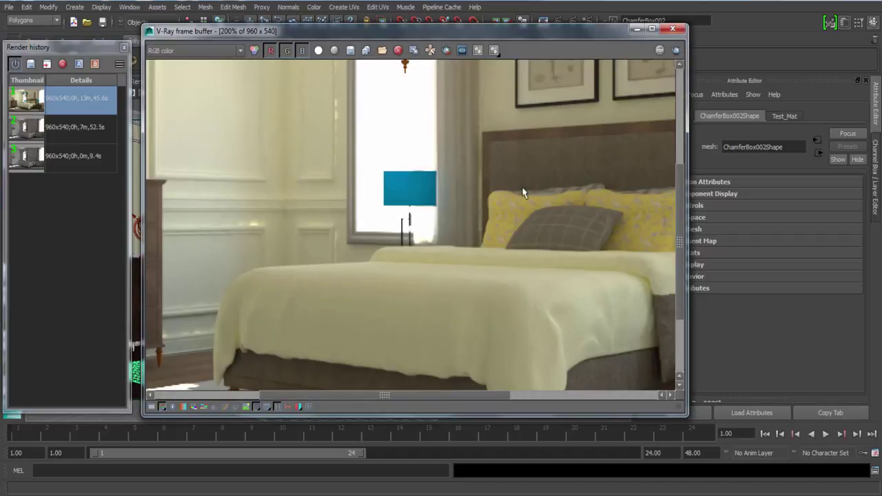
{"action": "middle_click_drag", "start_coordinate": [516, 255], "coordinate": [442, 398]}
{"action": "middle_click_drag", "start_coordinate": [559, 254], "coordinate": [319, 218]}
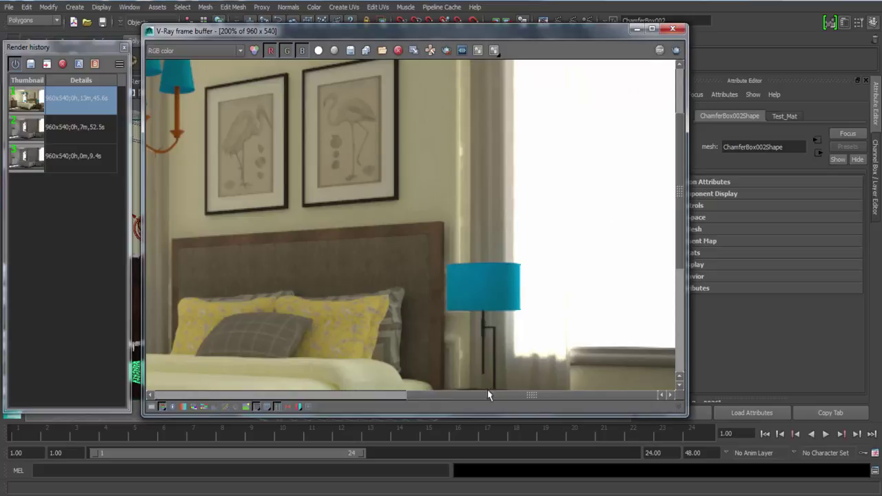
{"action": "scroll", "coordinate": [527, 285], "scroll_direction": "down", "scroll_amount": 1}
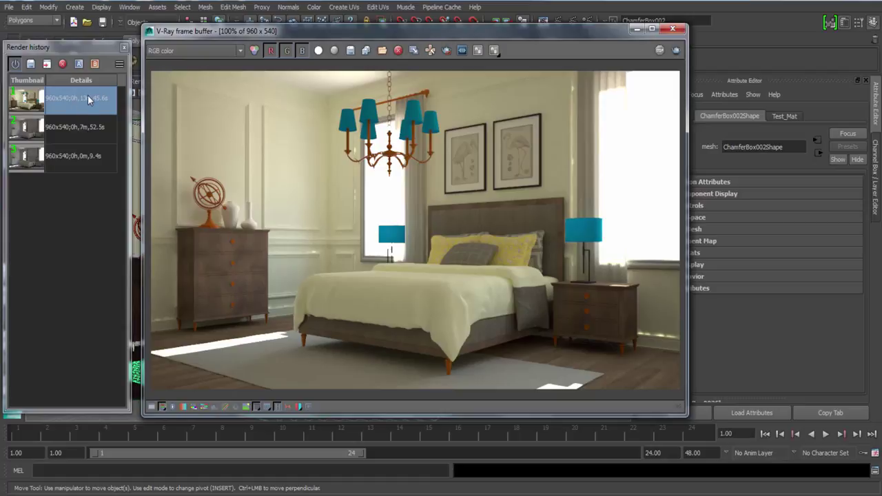
Step: Inspect the render's bedding, wall panels, headboard, pictures and chandelier up close, ending with the whole image at 100%
{"action": "scroll", "coordinate": [529, 366], "scroll_direction": "up", "scroll_amount": 1}
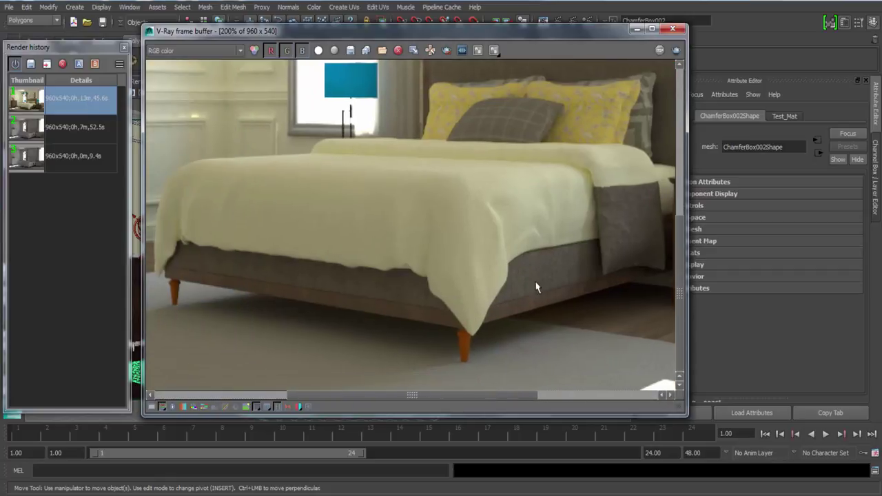
{"action": "middle_click_drag", "start_coordinate": [242, 255], "coordinate": [520, 373]}
{"action": "scroll", "coordinate": [476, 264], "scroll_direction": "down", "scroll_amount": 1}
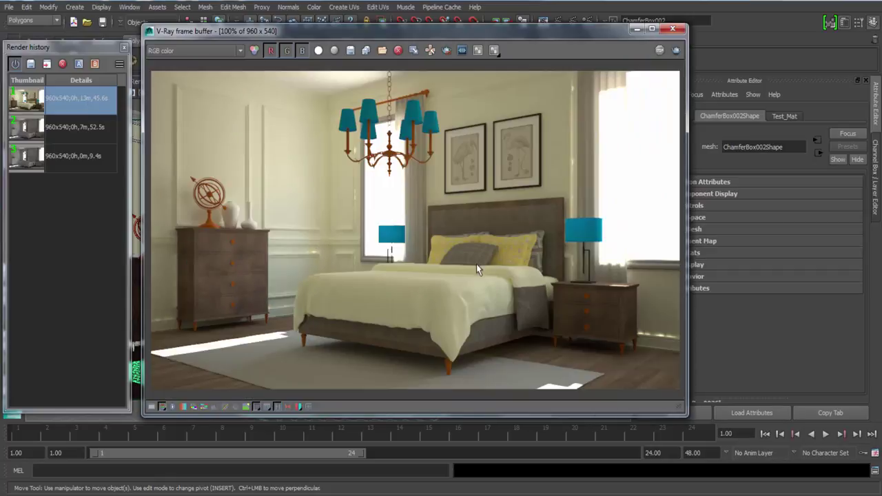
{"action": "scroll", "coordinate": [458, 220], "scroll_direction": "up", "scroll_amount": 1}
{"action": "middle_click_drag", "start_coordinate": [410, 200], "coordinate": [444, 255]}
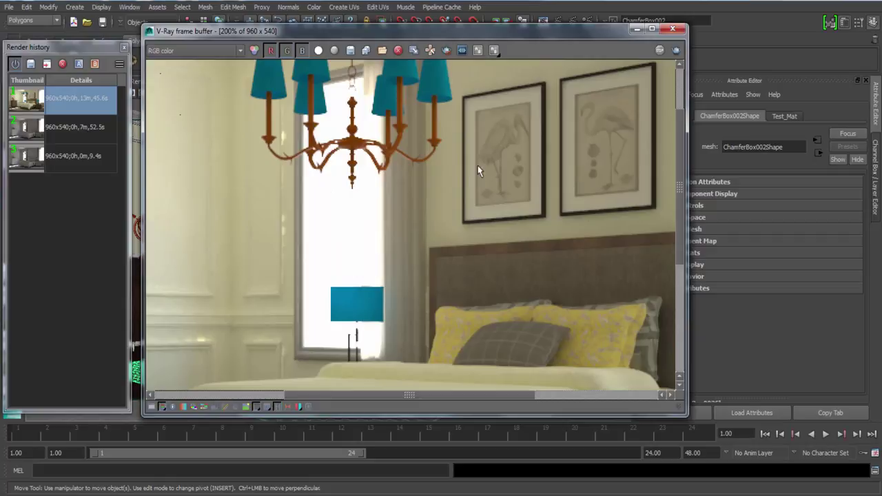
{"action": "scroll", "coordinate": [384, 193], "scroll_direction": "down", "scroll_amount": 1}
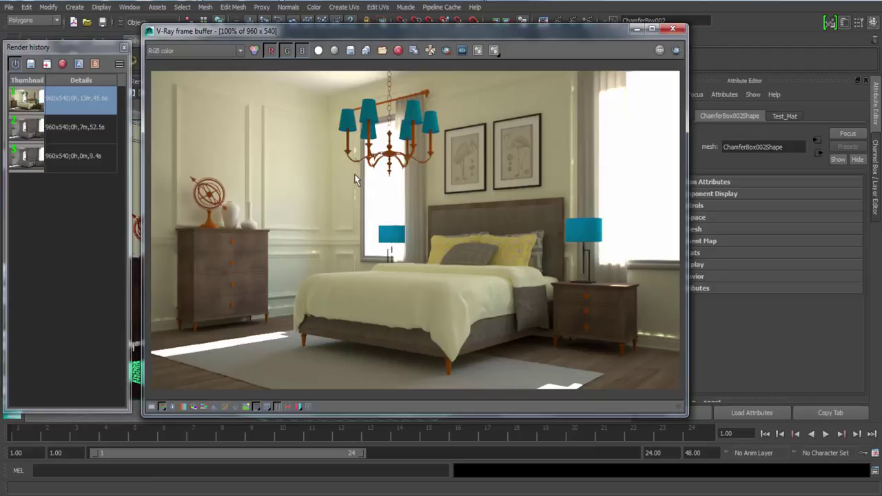
{"action": "scroll", "coordinate": [355, 176], "scroll_direction": "up", "scroll_amount": 1}
{"action": "middle_click_drag", "start_coordinate": [399, 134], "coordinate": [398, 263]}
{"action": "scroll", "coordinate": [399, 263], "scroll_direction": "down", "scroll_amount": 2}
{"action": "scroll", "coordinate": [399, 268], "scroll_direction": "up", "scroll_amount": 1}
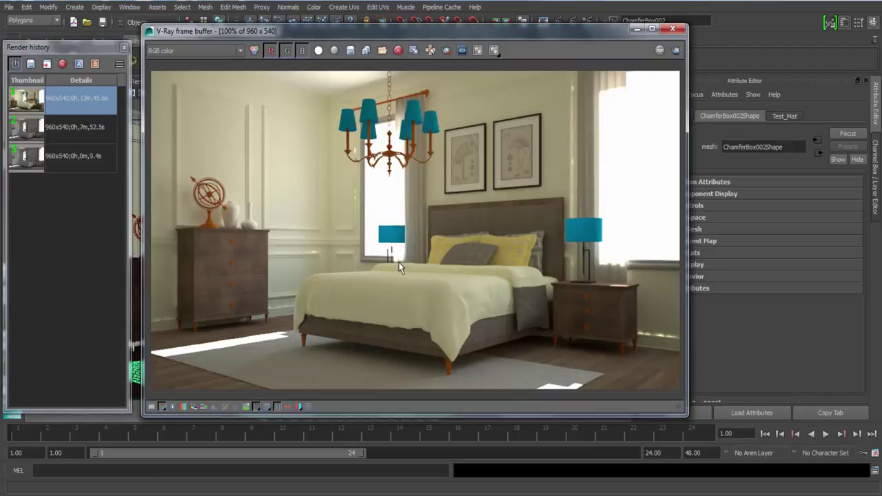